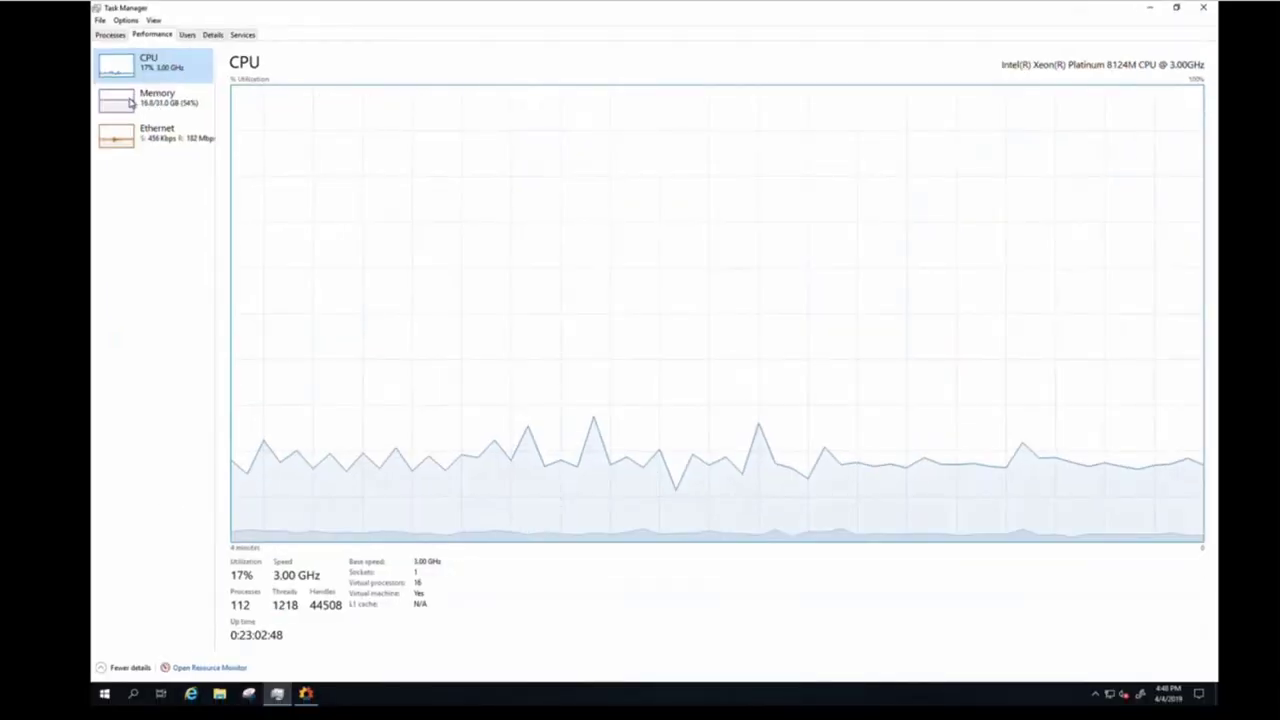
Step: Show Task Manager's Memory graph, reading 16.8/31.0 GB (54%) in use
left_click(129, 103)
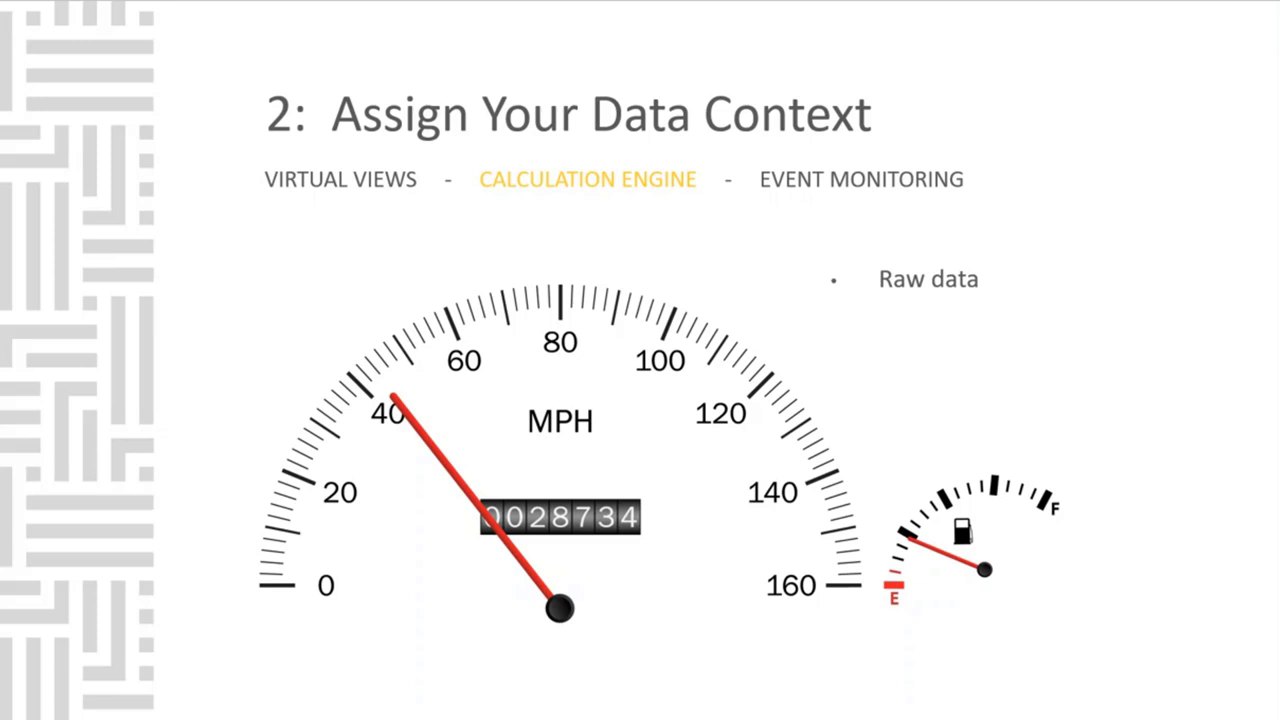
Step: Reveal the 'Condition-based data' and 'Calculated KPIs' bullets along with the range badge
key("Right")
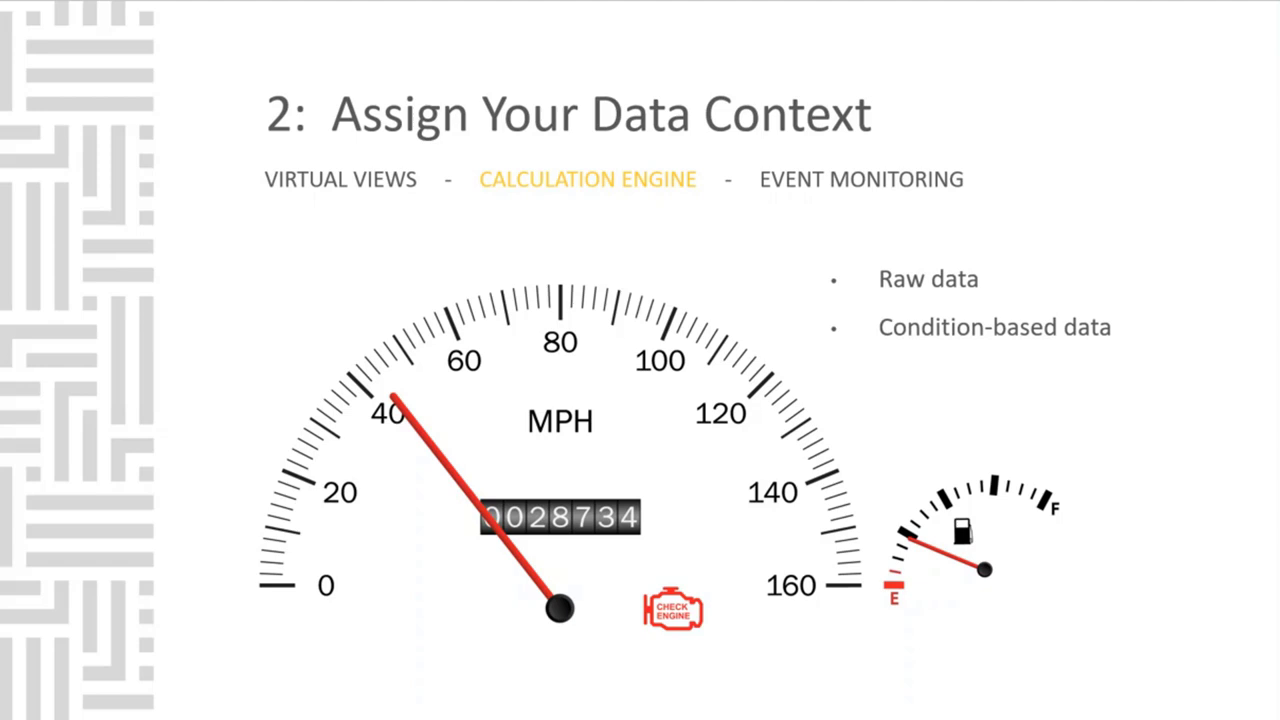
key("Right")
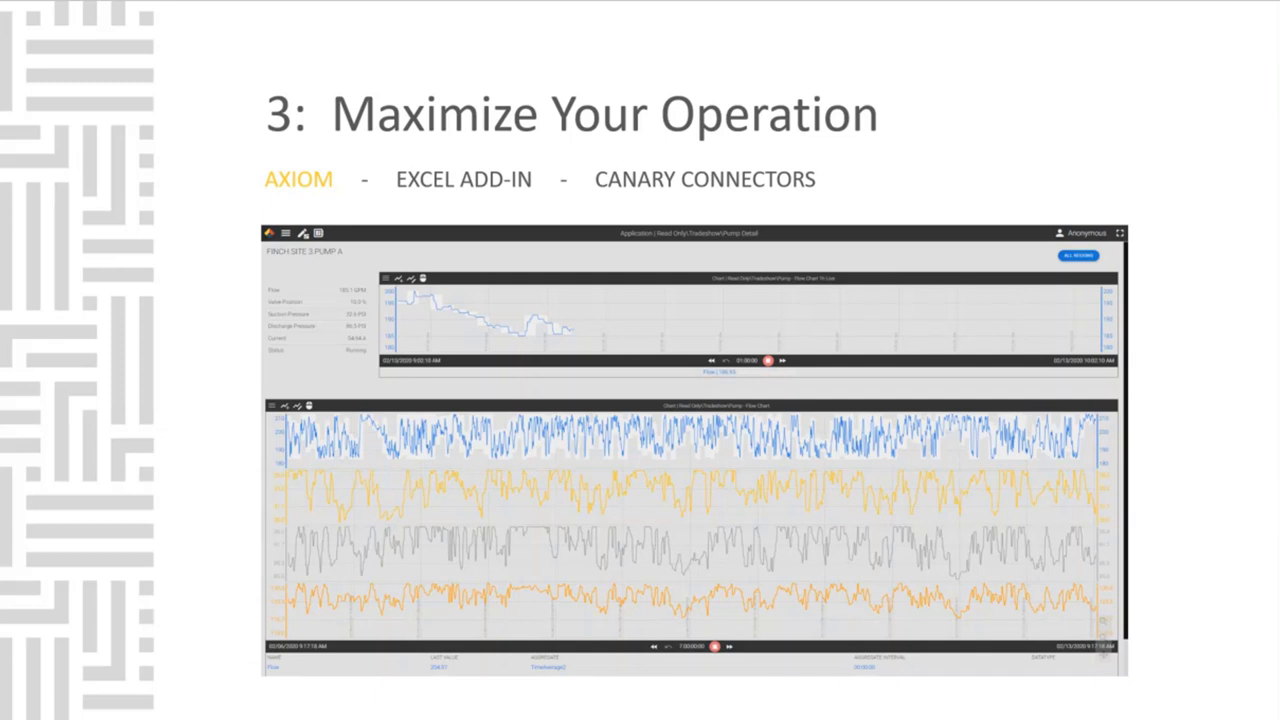
Step: Advance the slides to the next Axiom dashboard example
key("Right")
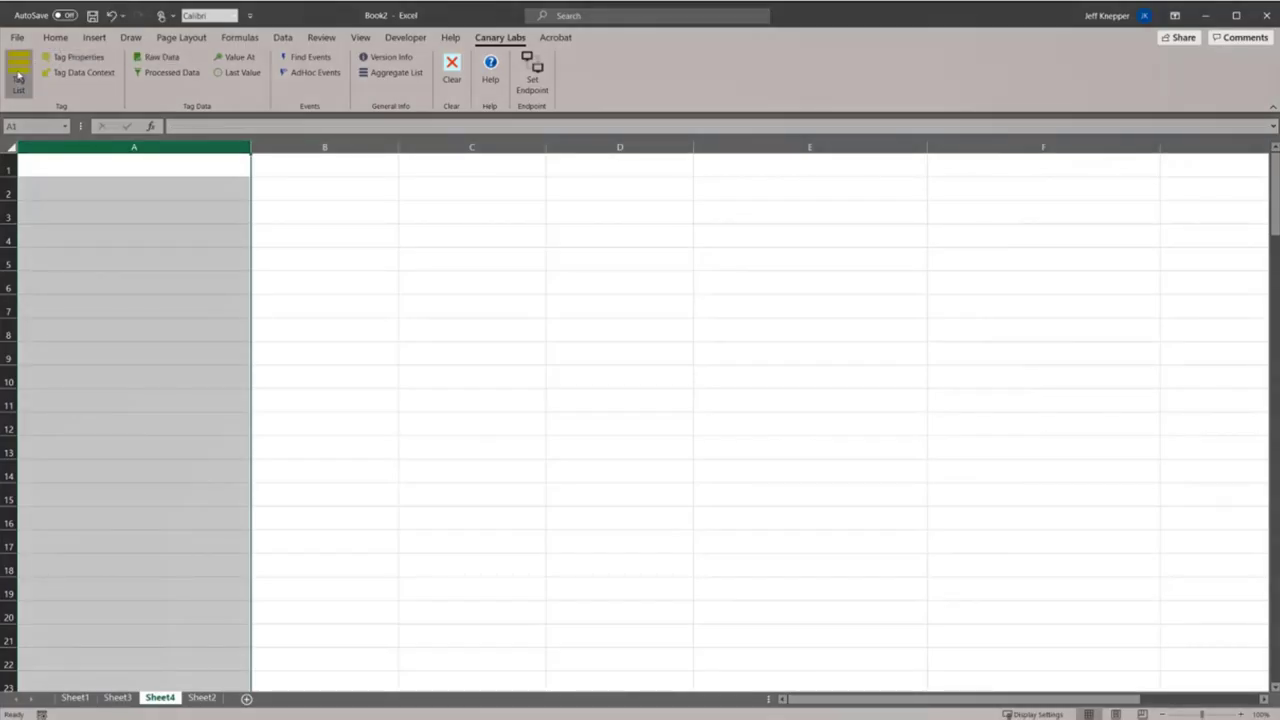
Step: List the tags matching 'Level %' in column A with the Canary Tag List
left_click(18, 76)
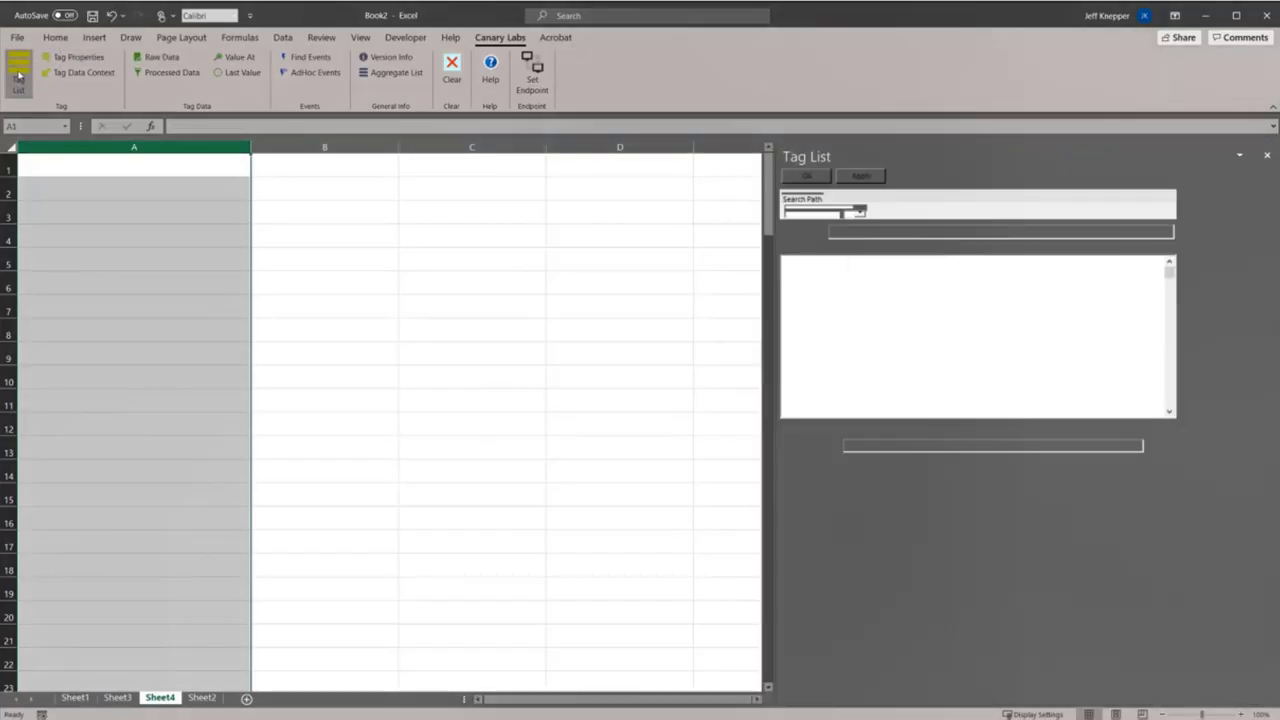
left_click(891, 233)
type("Leve")
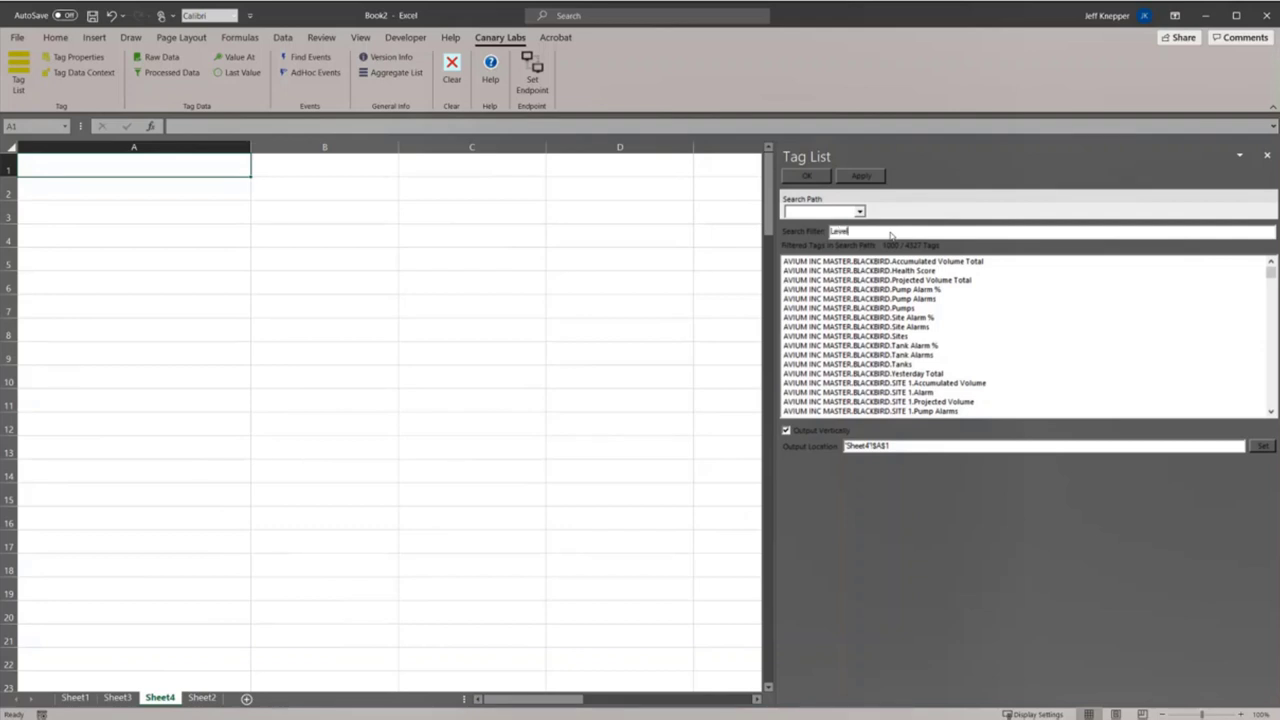
type("l %")
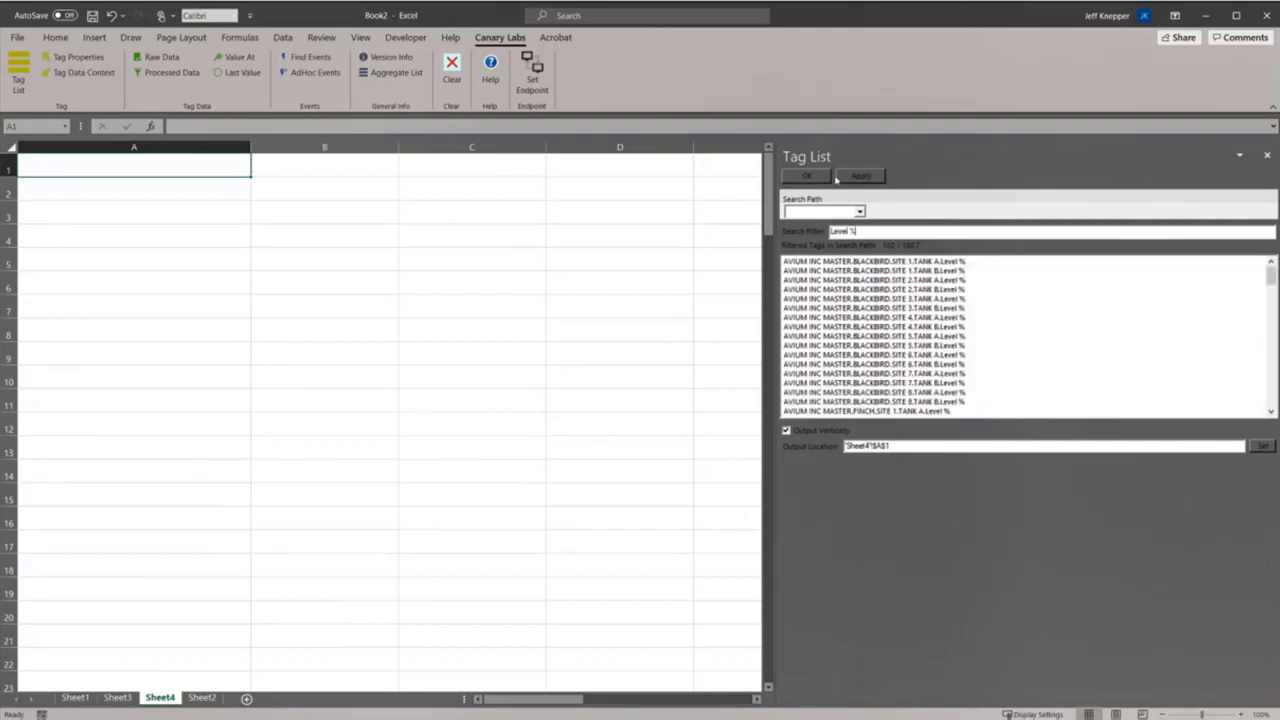
left_click(846, 178)
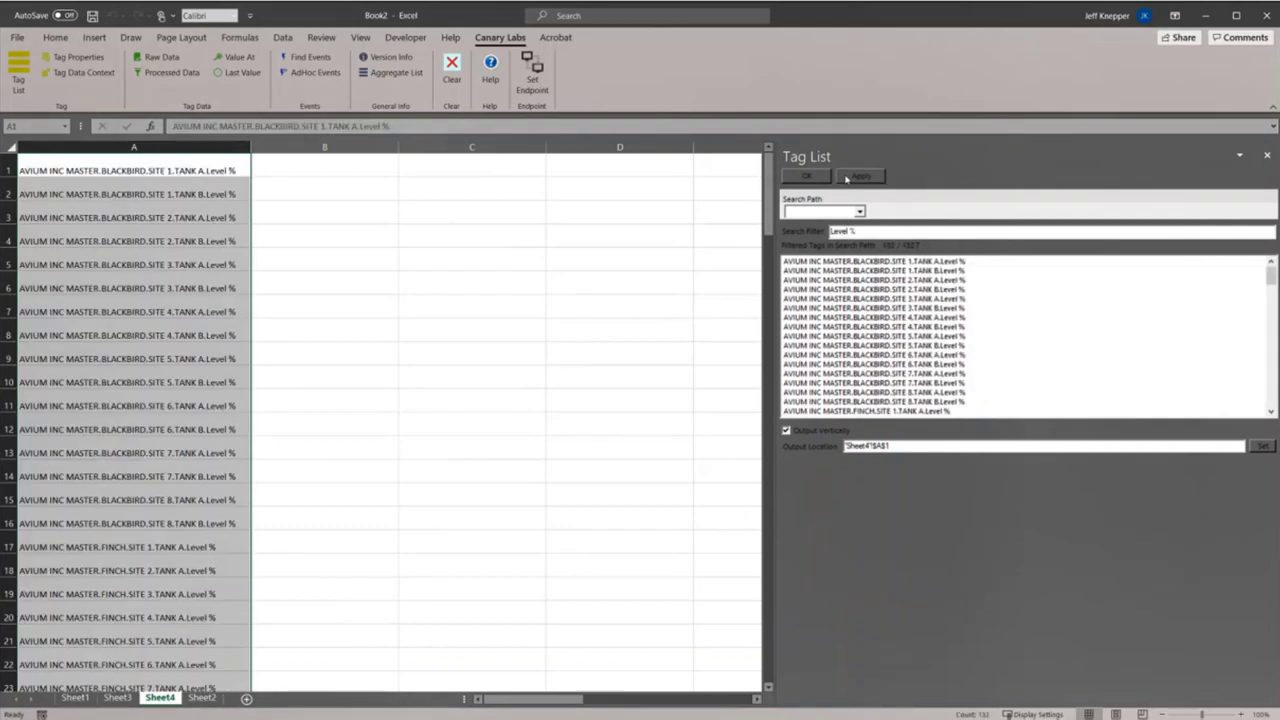
left_click(1267, 156)
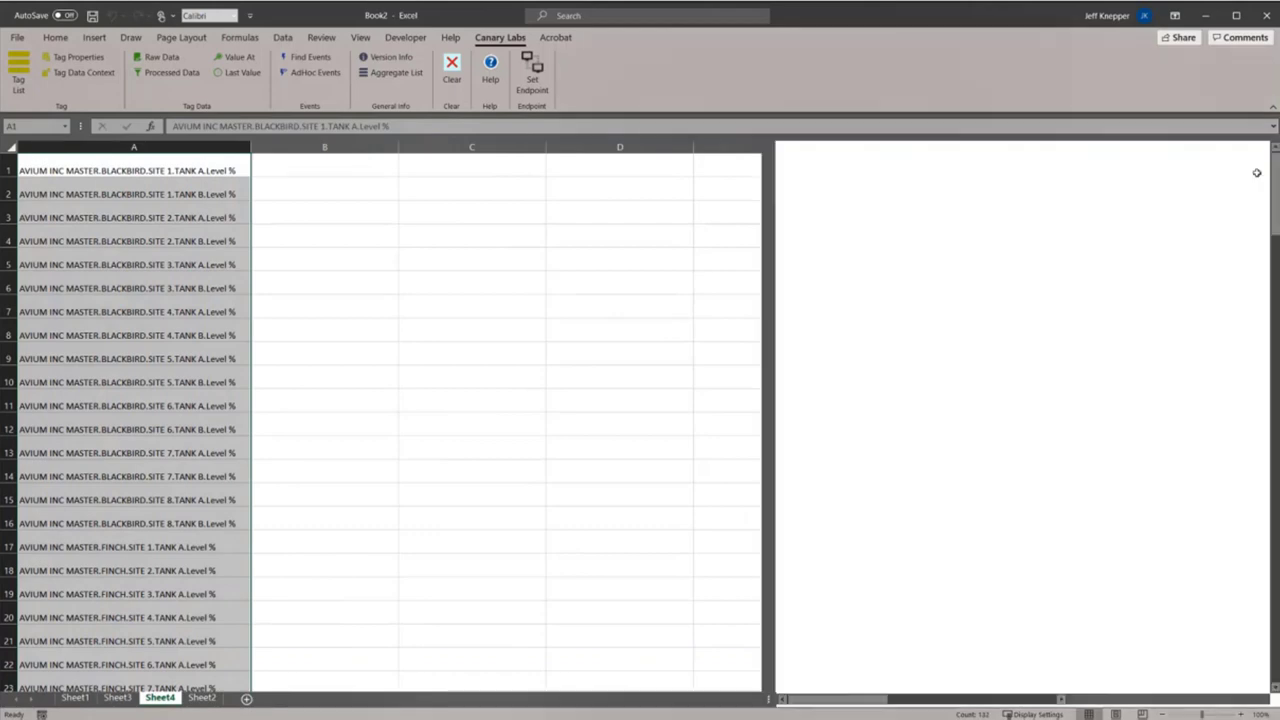
Step: Add each tag's last-value timestamp, value and quality beside it
left_click(245, 80)
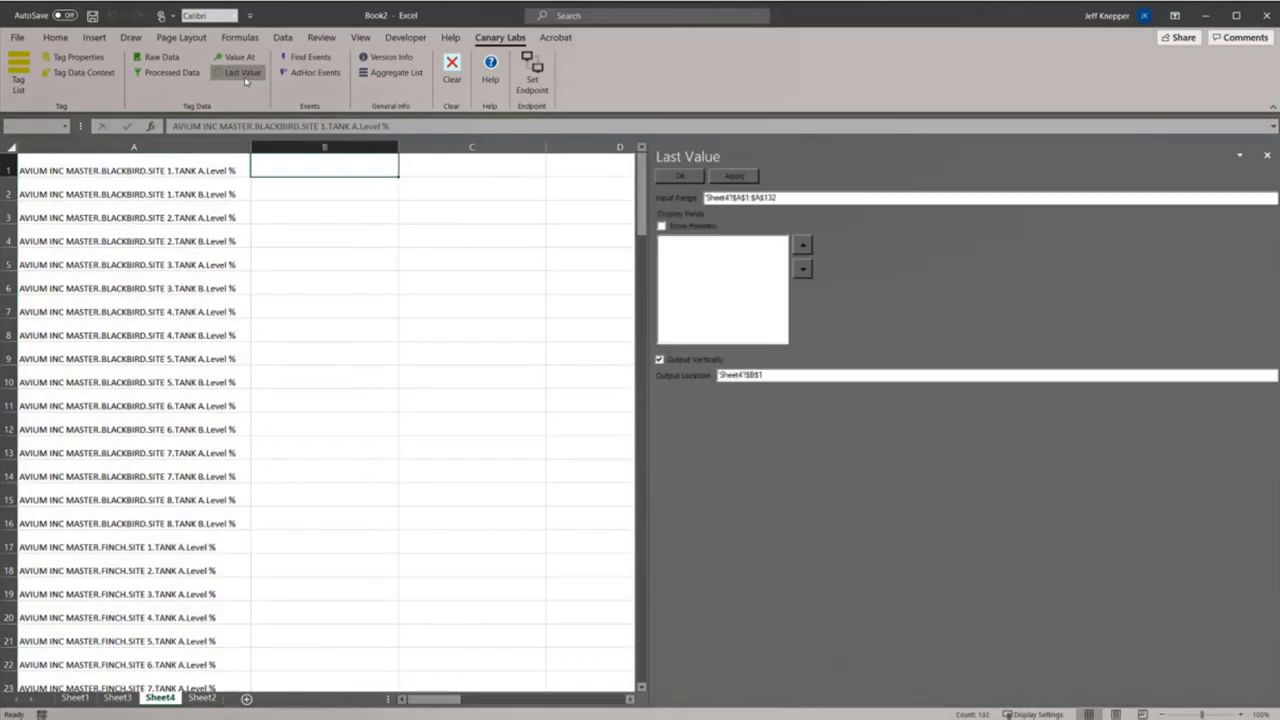
left_click(733, 177)
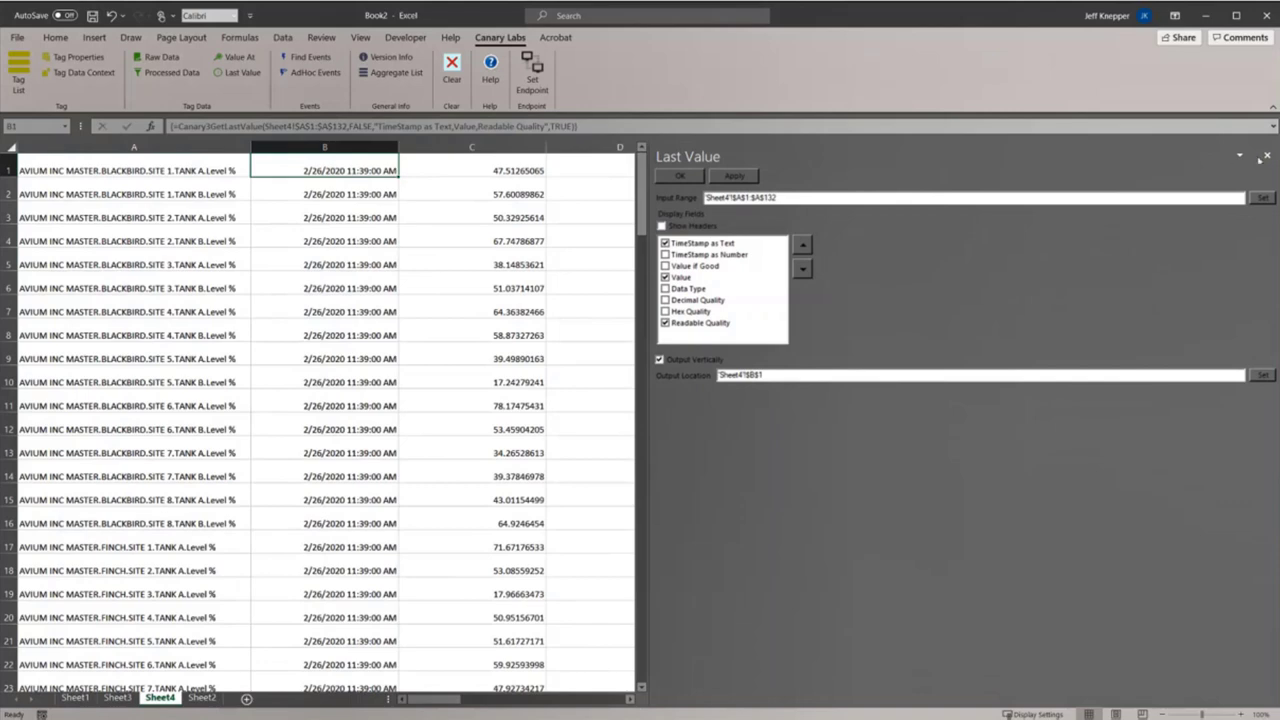
left_click(1267, 156)
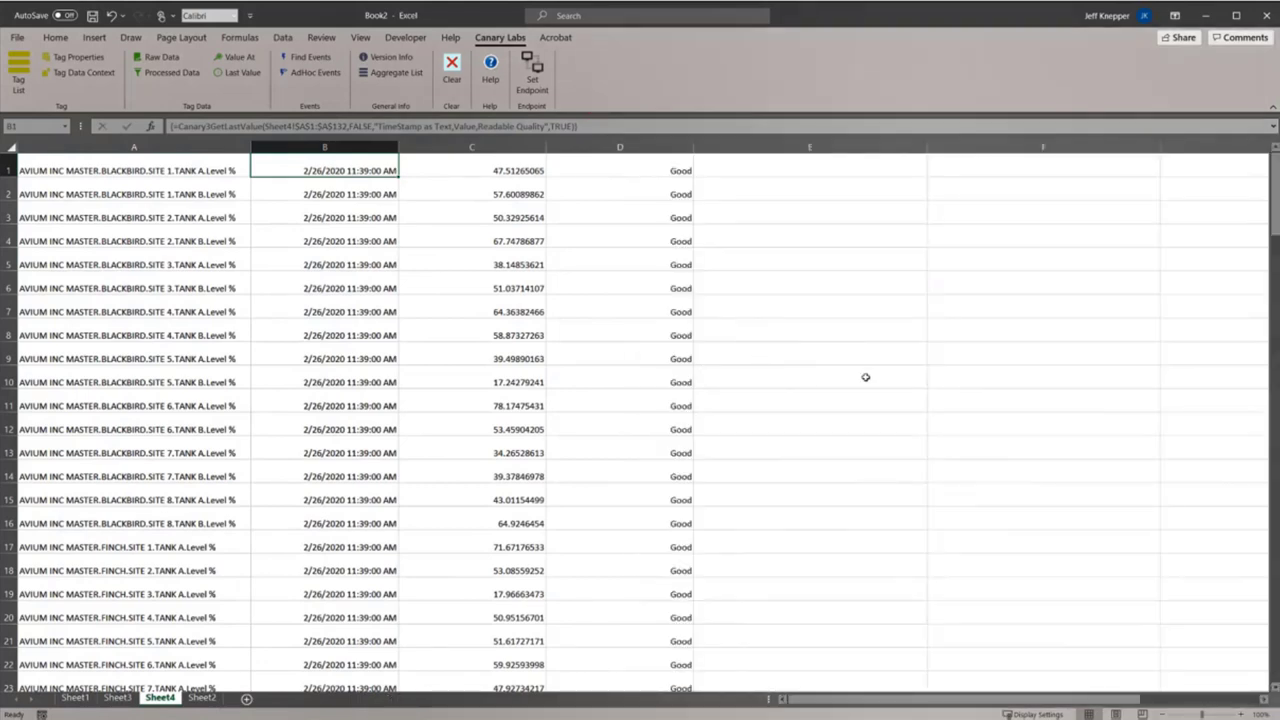
scroll(865, 377, "down", 7)
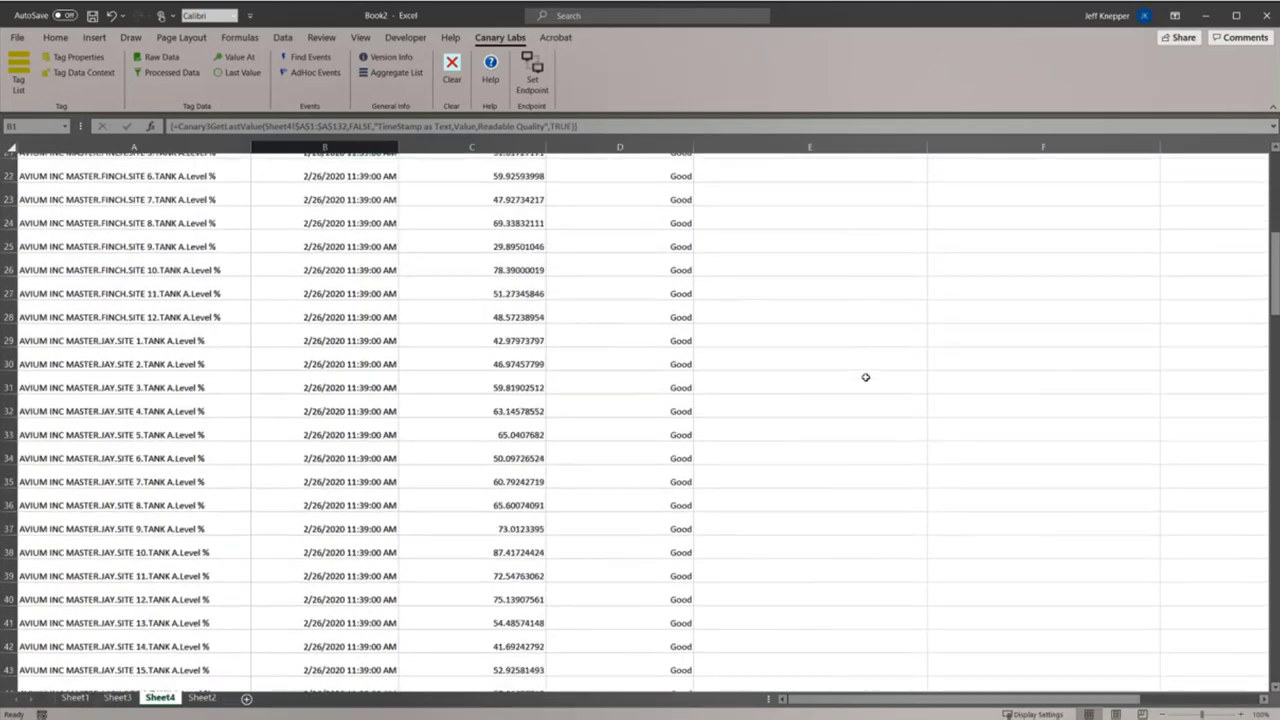
scroll(865, 377, "down", 5)
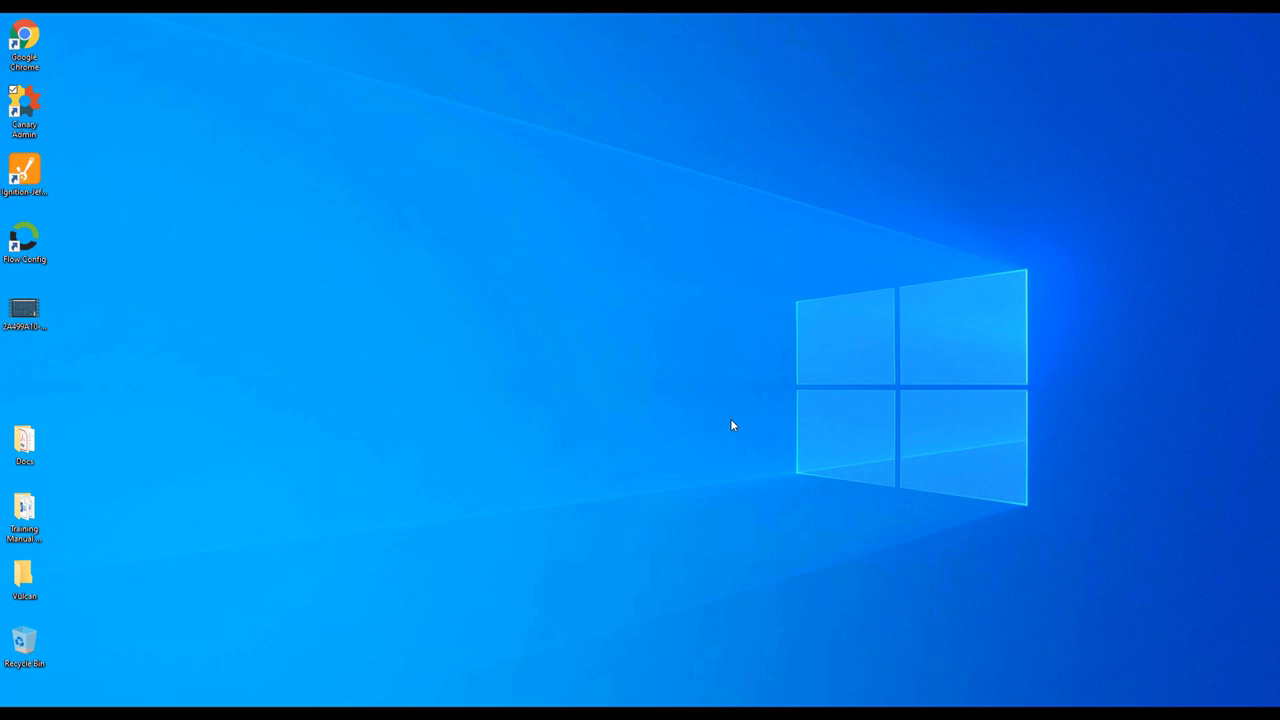
Step: Launch Canary Admin and create the LiveDemo dataset in the historian's DataSets configuration
double_click(30, 107)
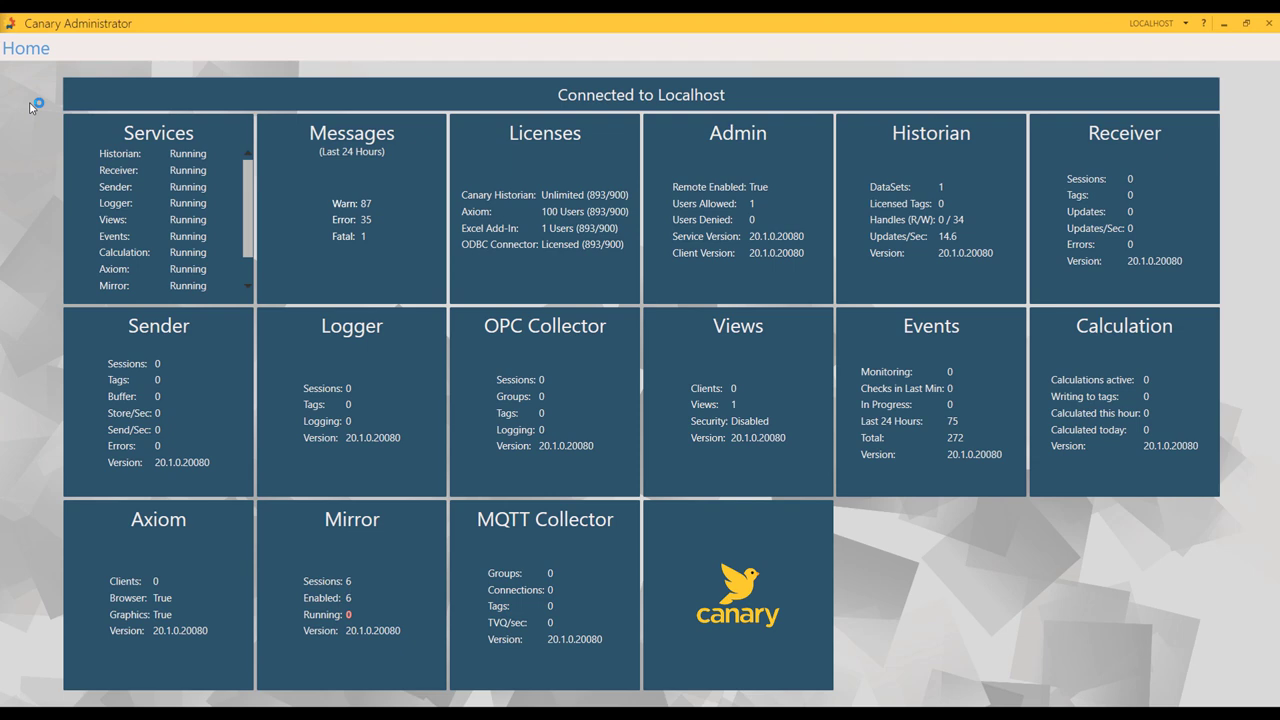
left_click(1008, 206)
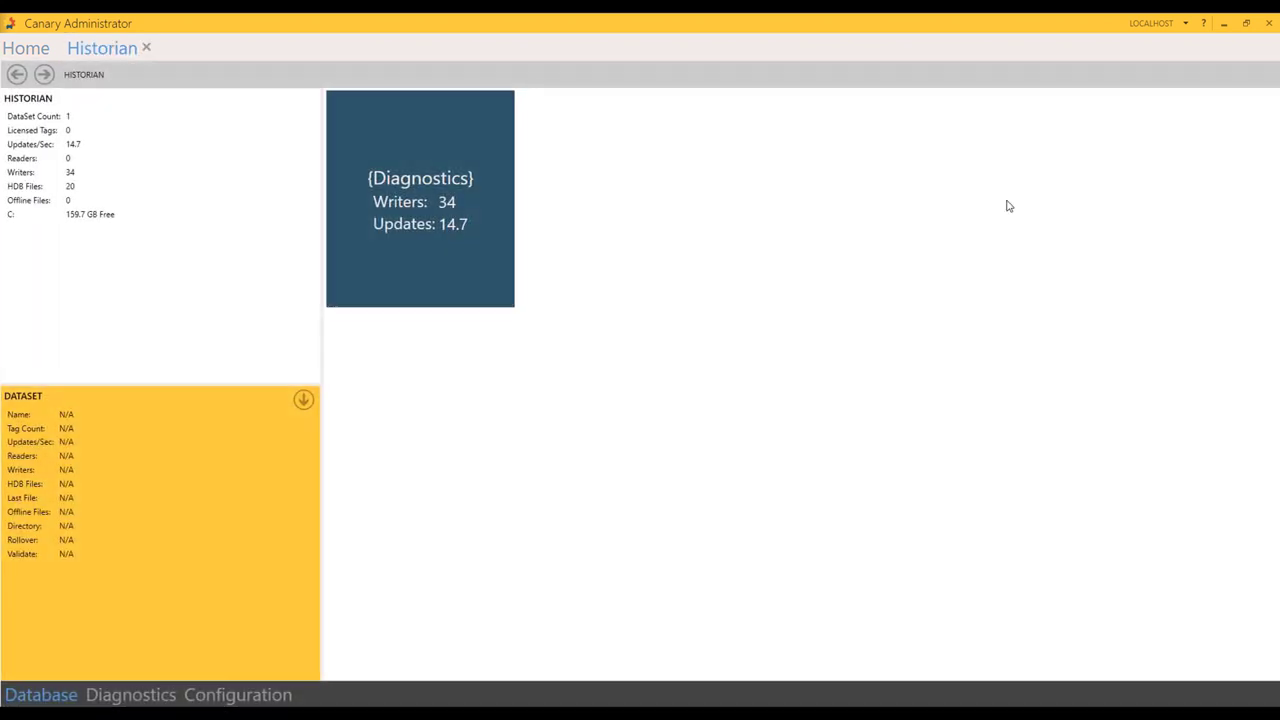
left_click(211, 703)
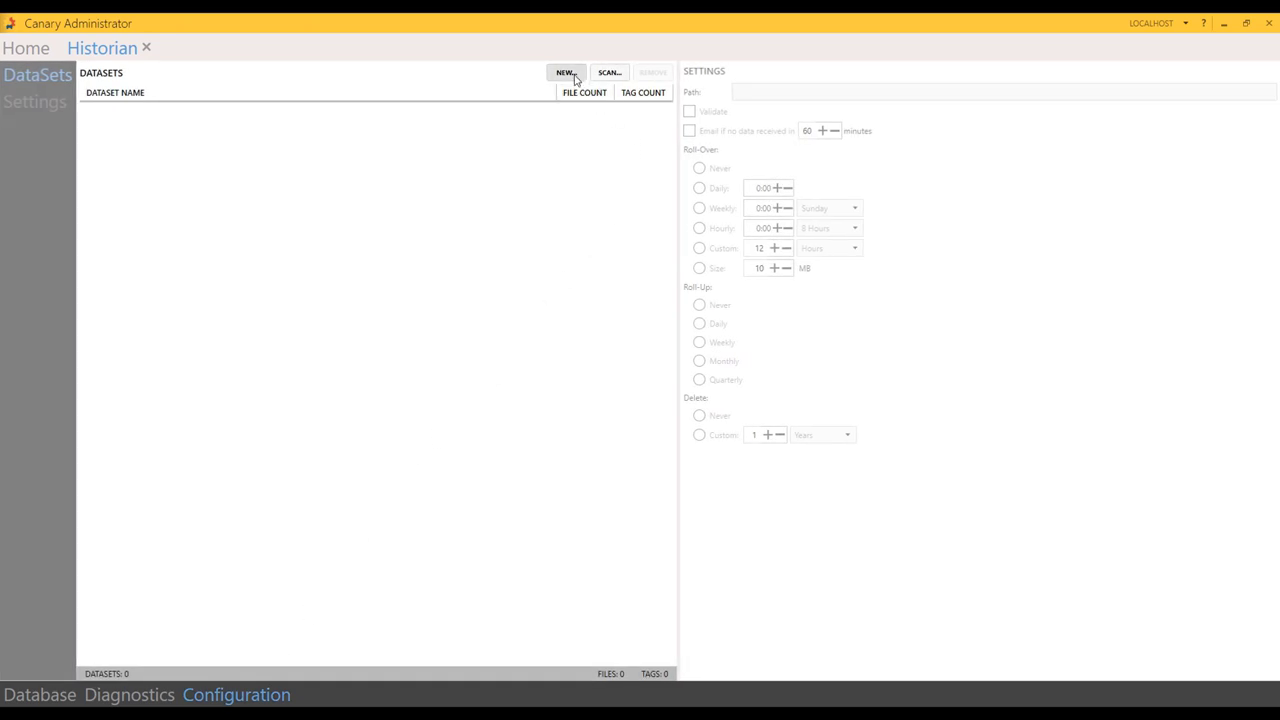
left_click(566, 73)
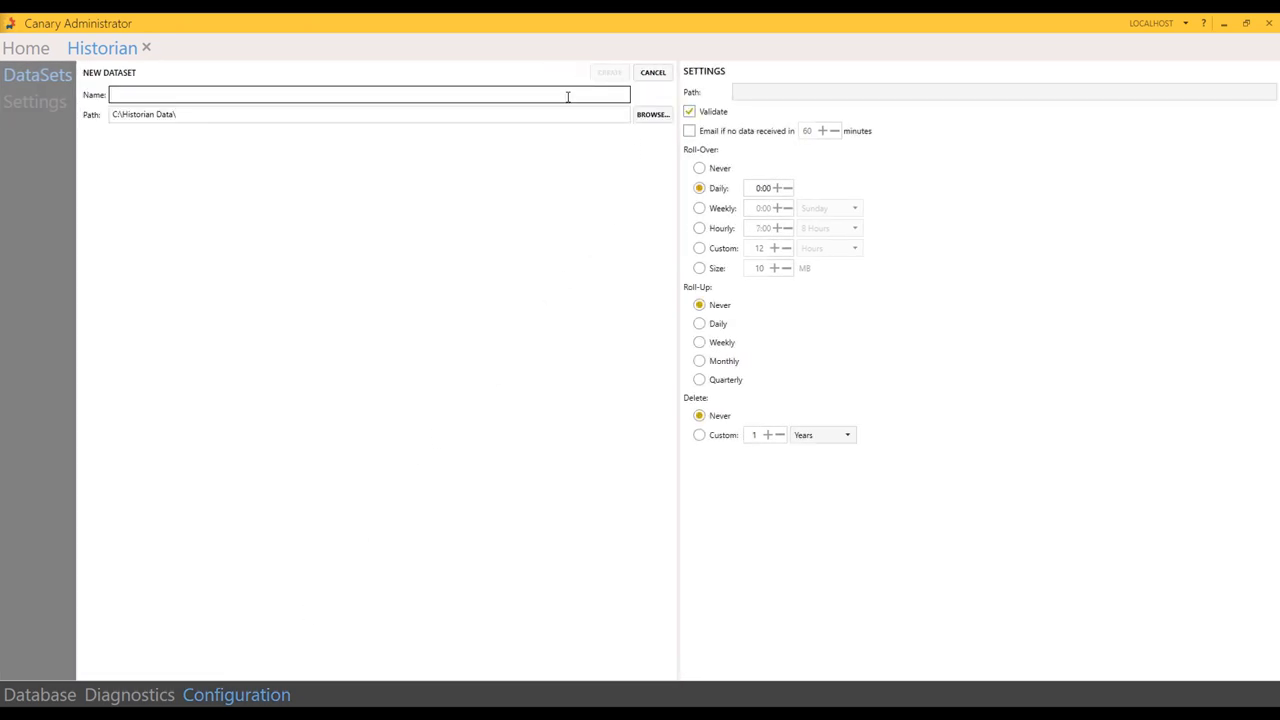
type("LiveDemo")
left_click(610, 72)
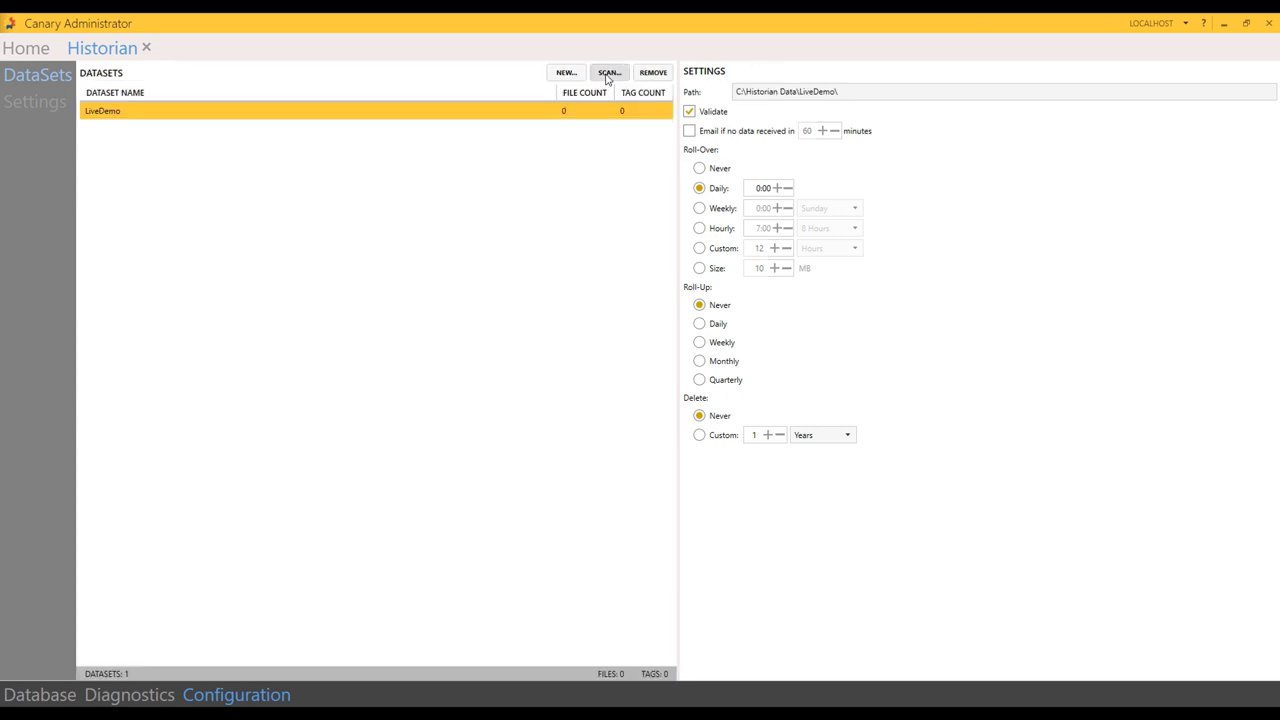
left_click(25, 695)
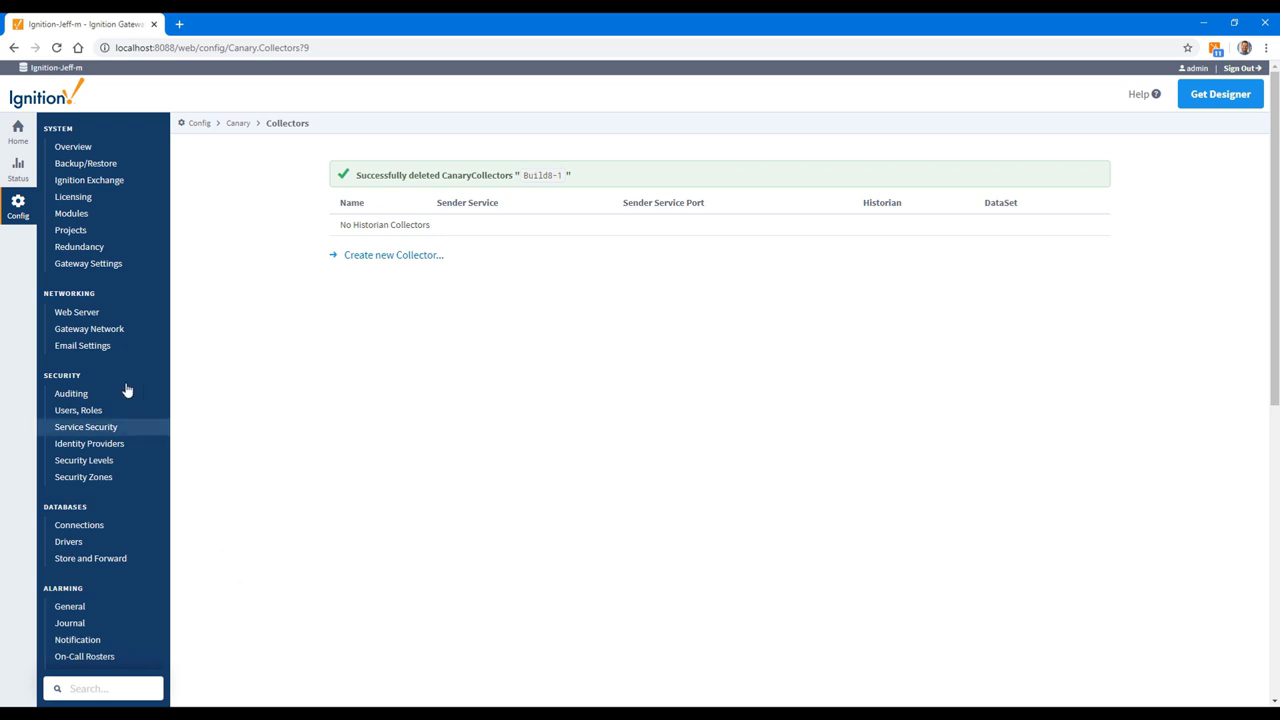
Step: Start a new Canary collector named LiveDemo after reloading the collector list
scroll(103, 335, "down", 5)
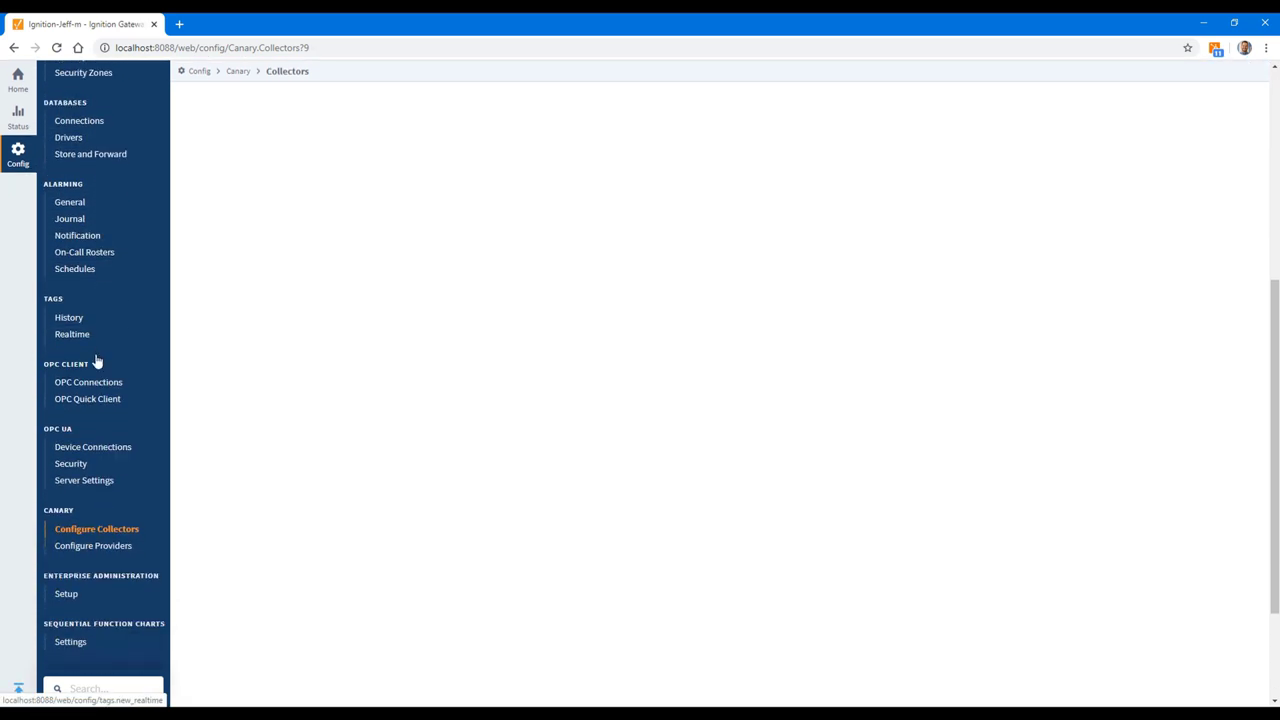
scroll(90, 385, "down", 2)
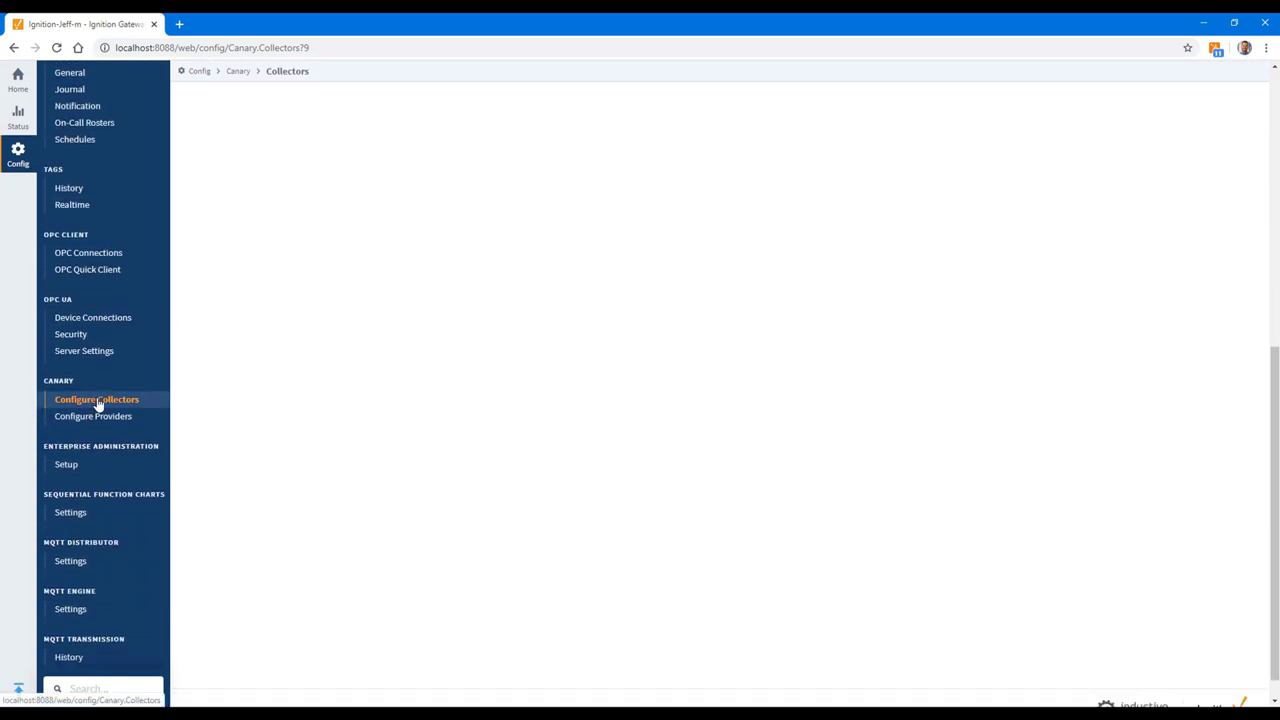
left_click(97, 400)
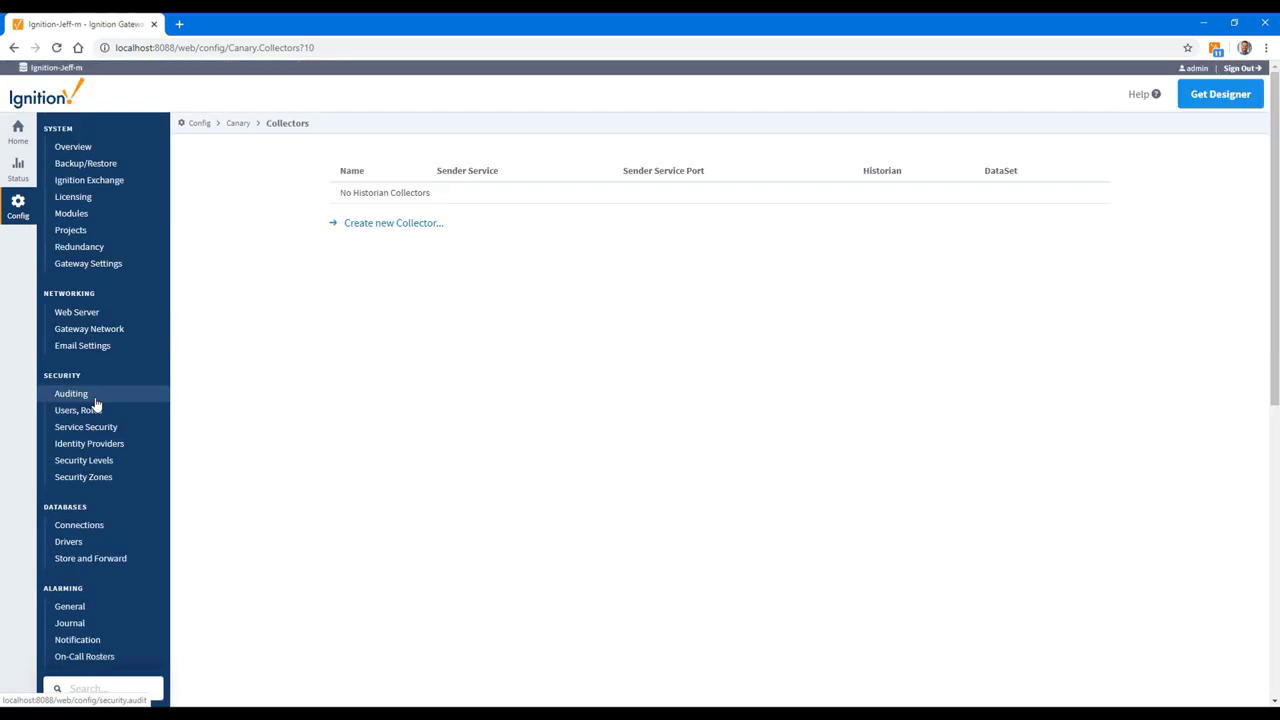
left_click(383, 229)
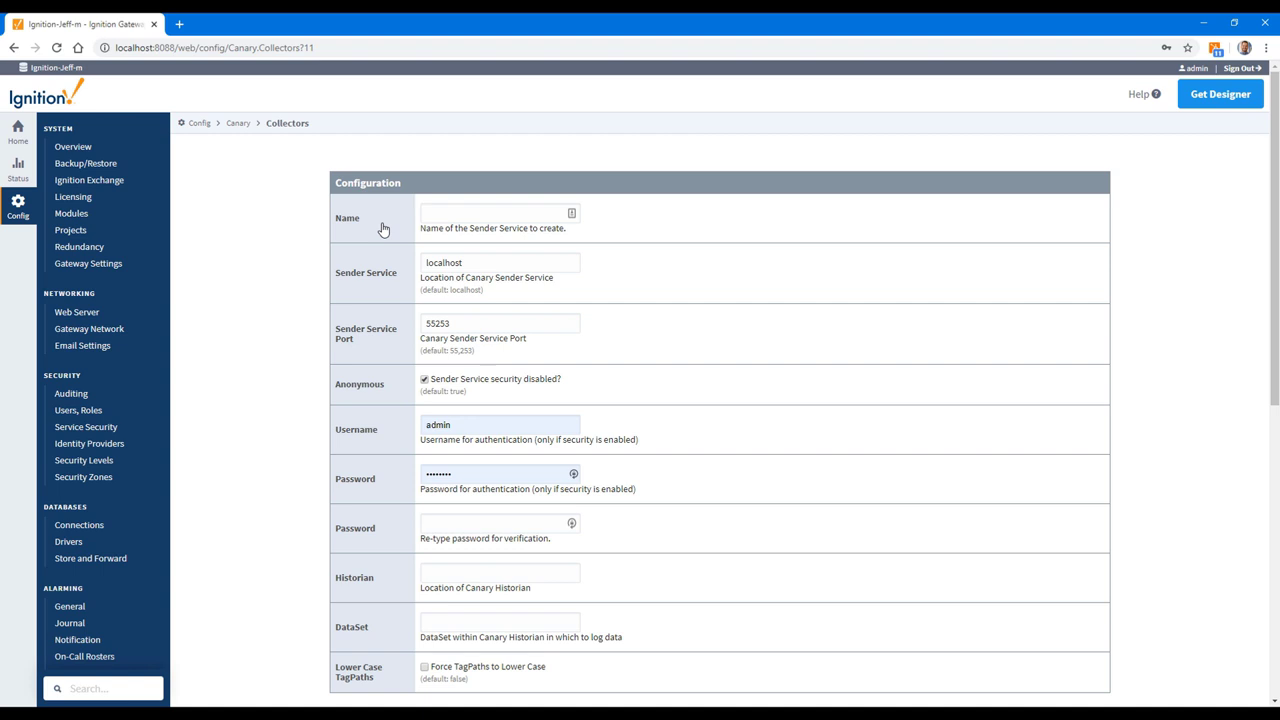
left_click(394, 229)
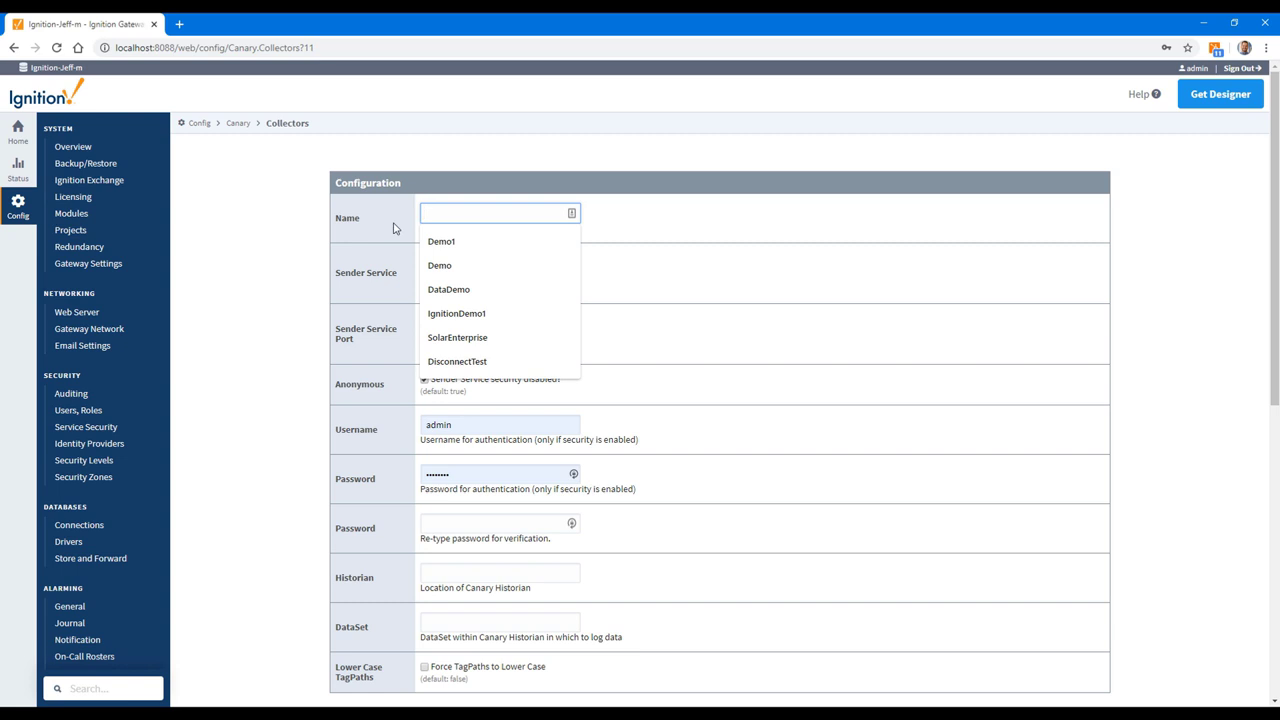
type("LiveDemo")
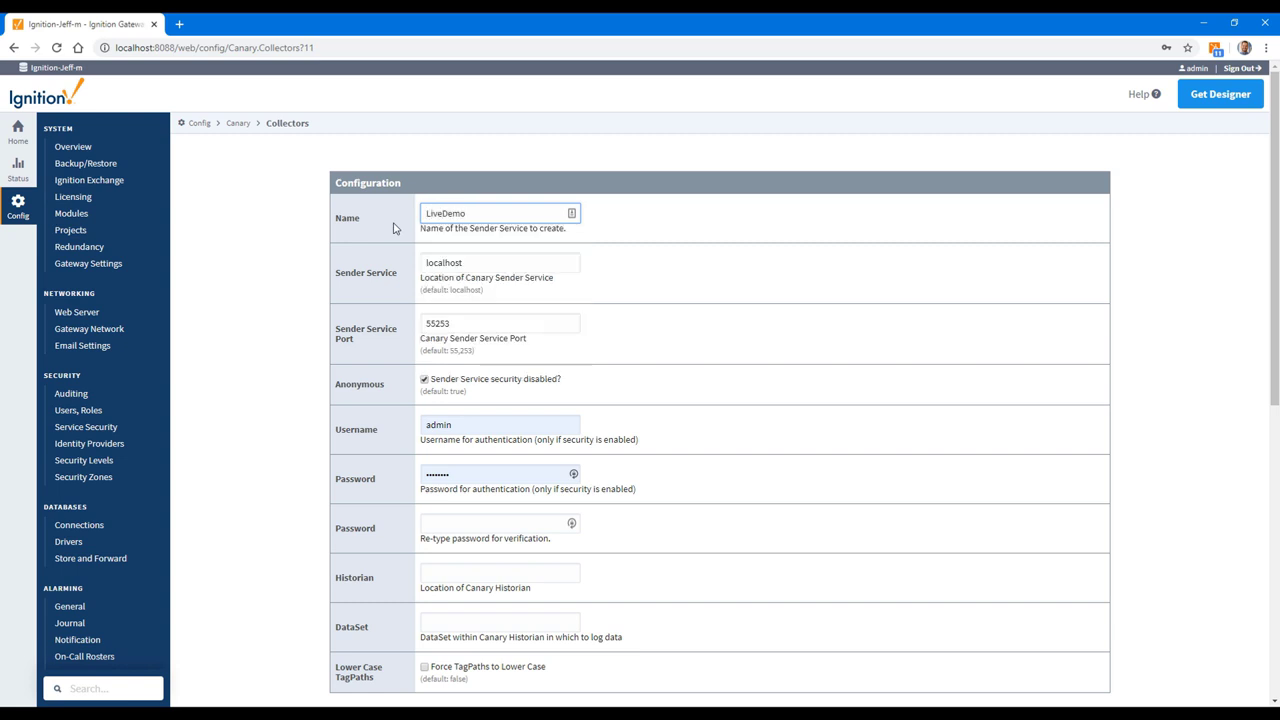
Step: Clear the collector's username and autofilled password fields
double_click(460, 425)
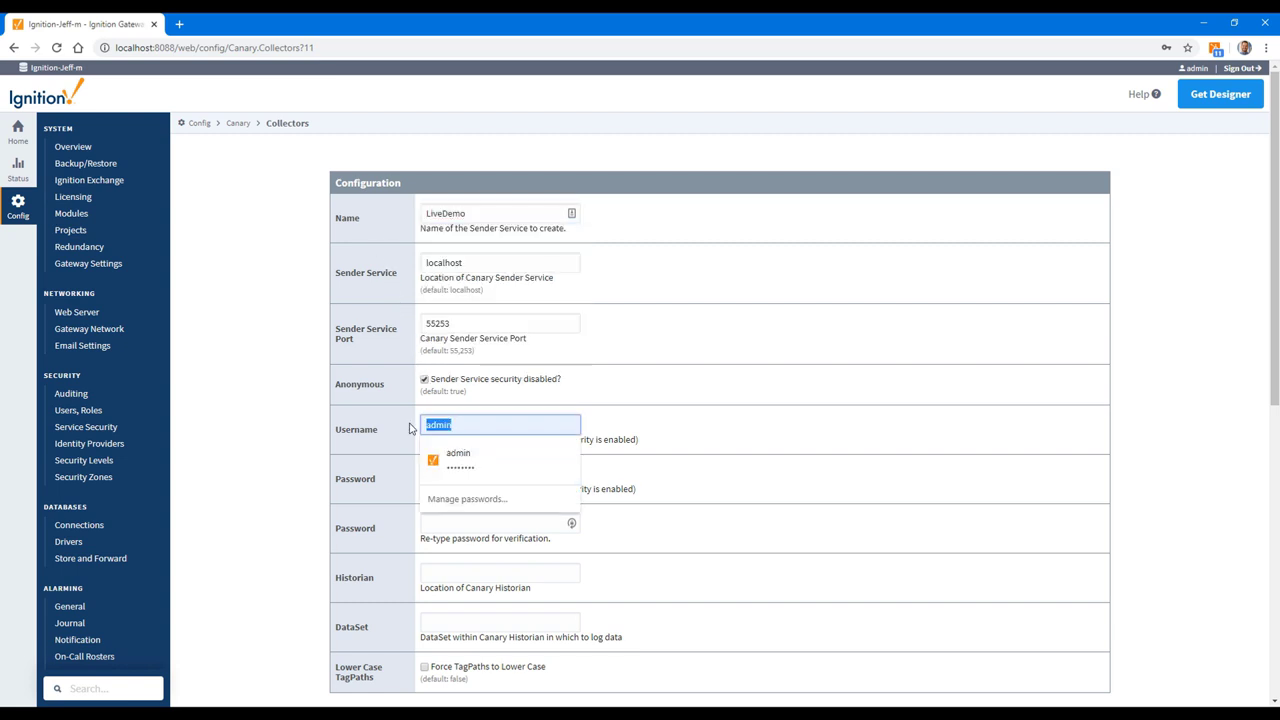
key("BackSpace")
left_click(671, 471)
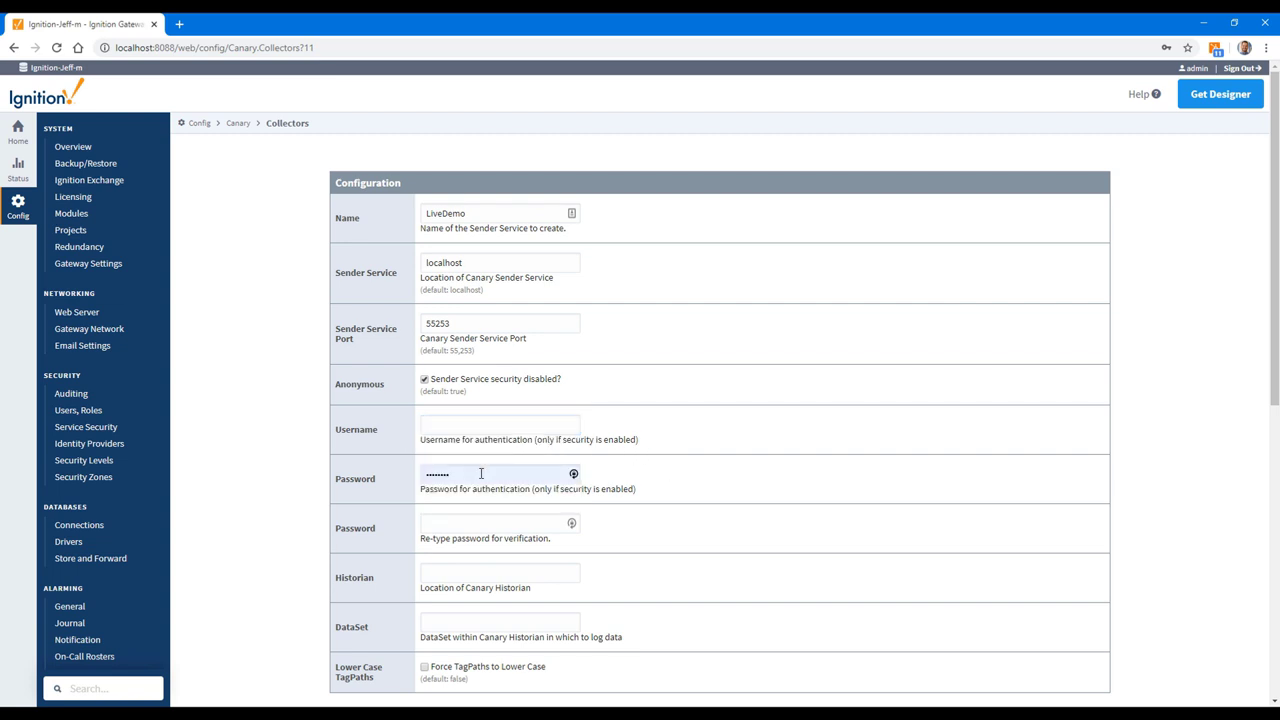
double_click(481, 473)
key("BackSpace")
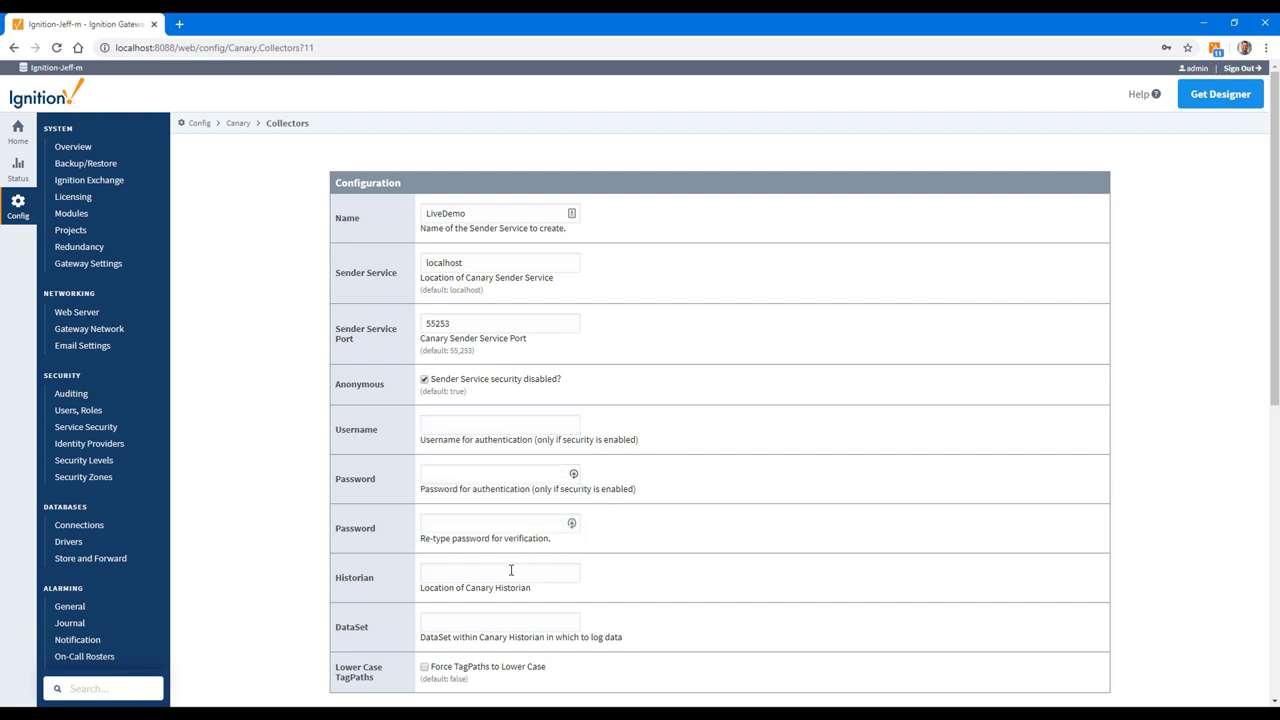
Step: Set Historian to localhost and DataSet to LiveDemo, then create the collector
left_click(510, 572)
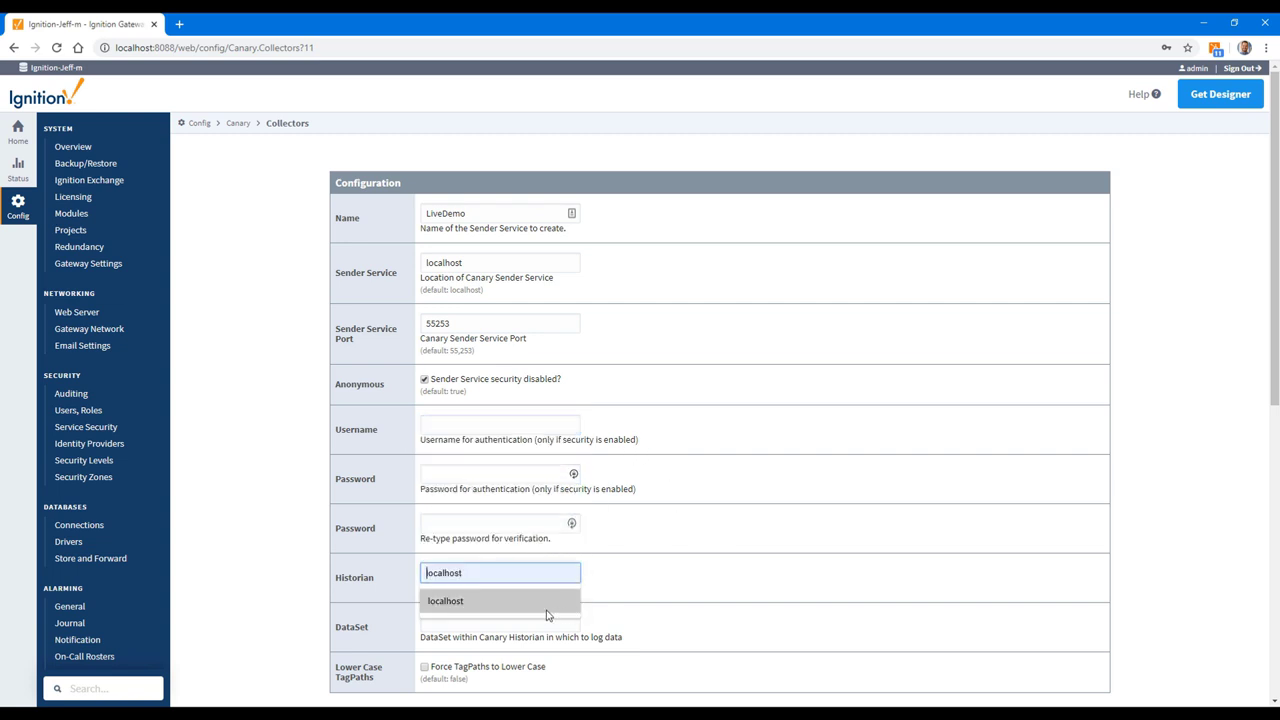
left_click(496, 606)
left_click(493, 616)
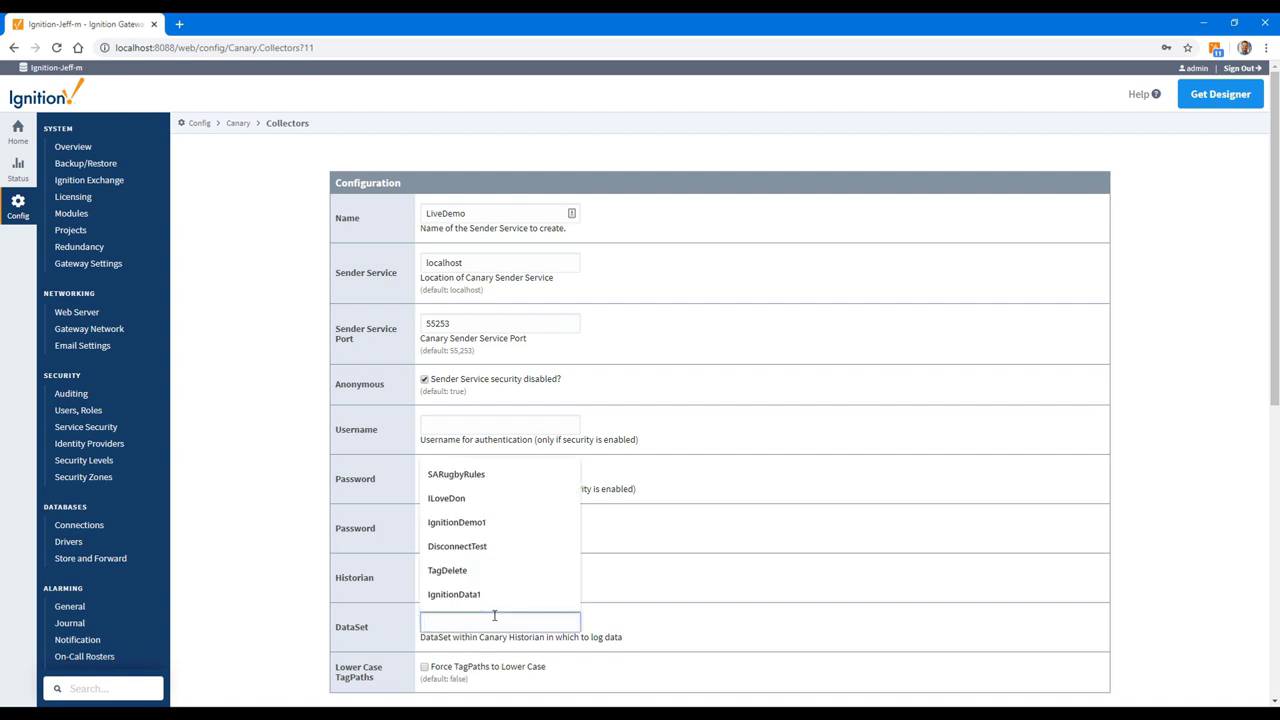
type("LiveDemo")
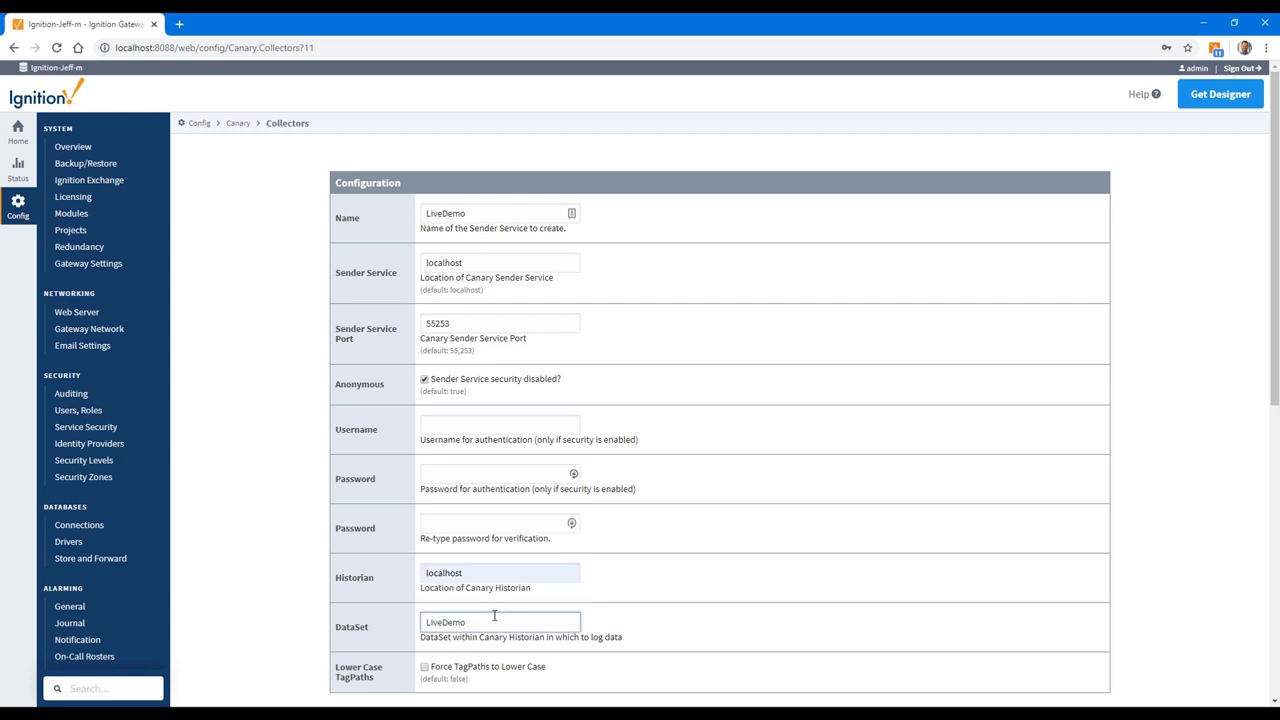
scroll(646, 564, "down", 2)
left_click(719, 605)
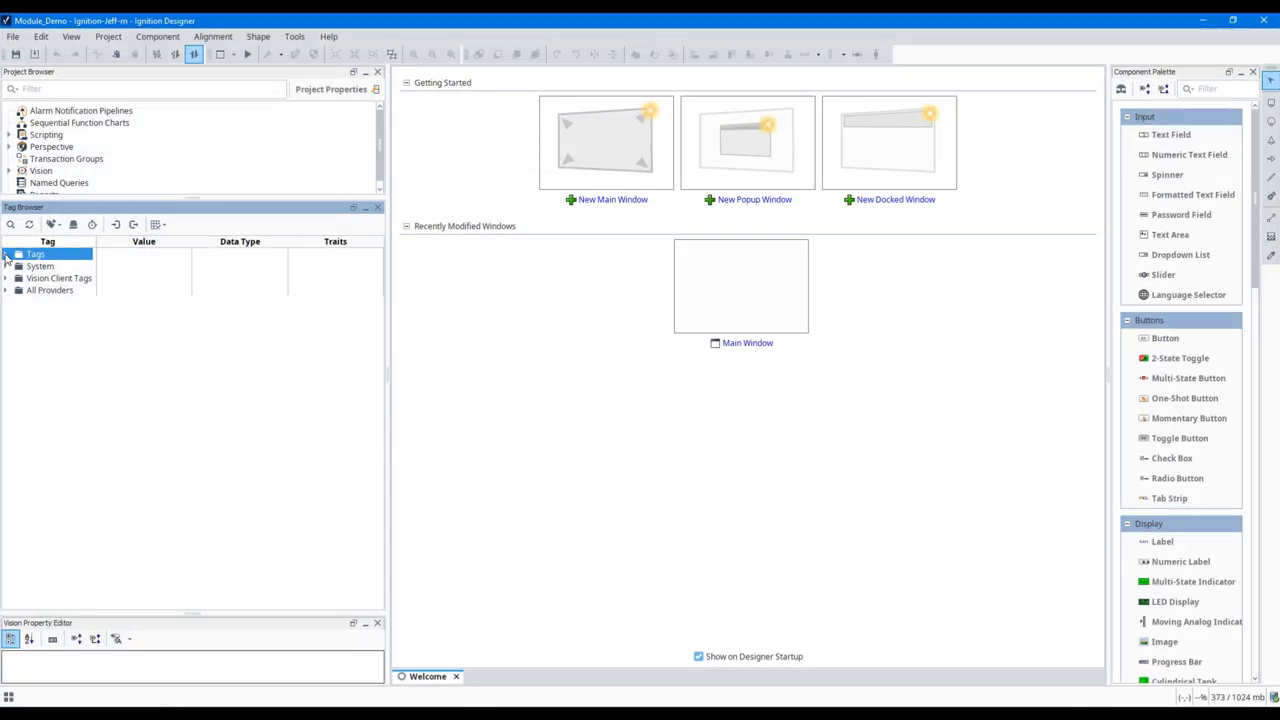
Step: Expand Edge Nodes, DemoSite 1 and 2, and their Conv tag folders
left_click(6, 255)
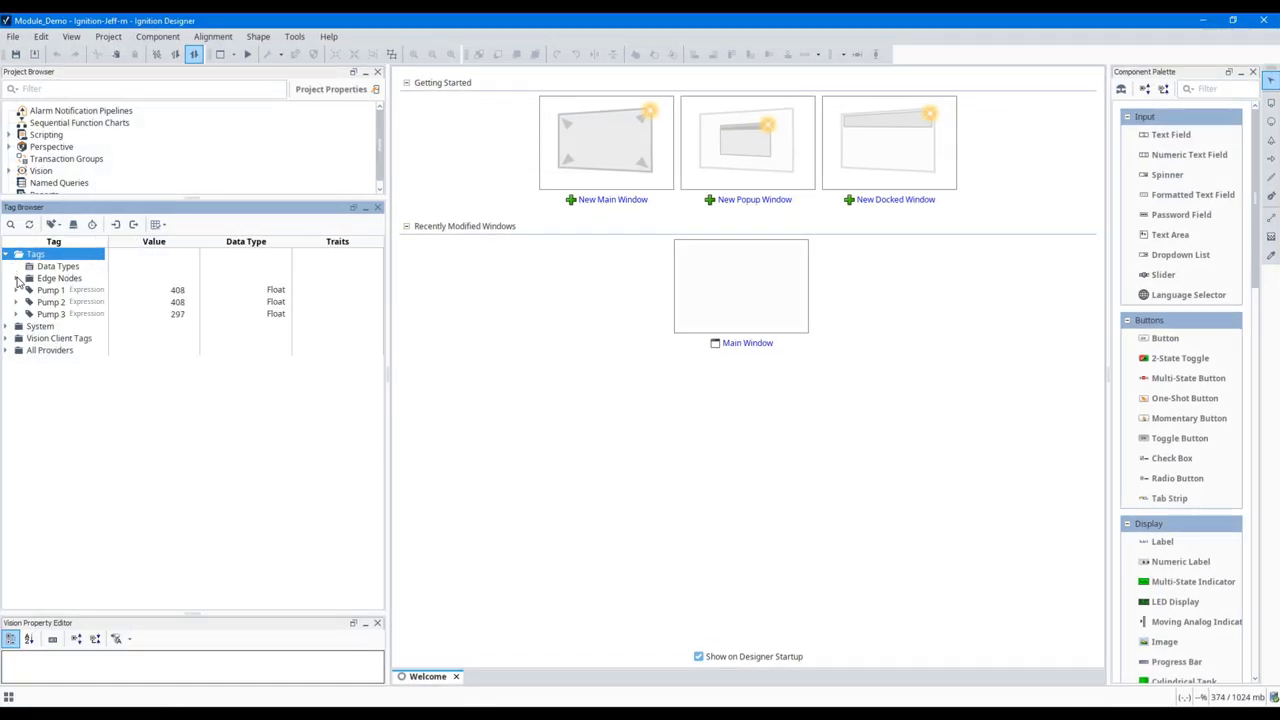
left_click(16, 278)
left_click(28, 290)
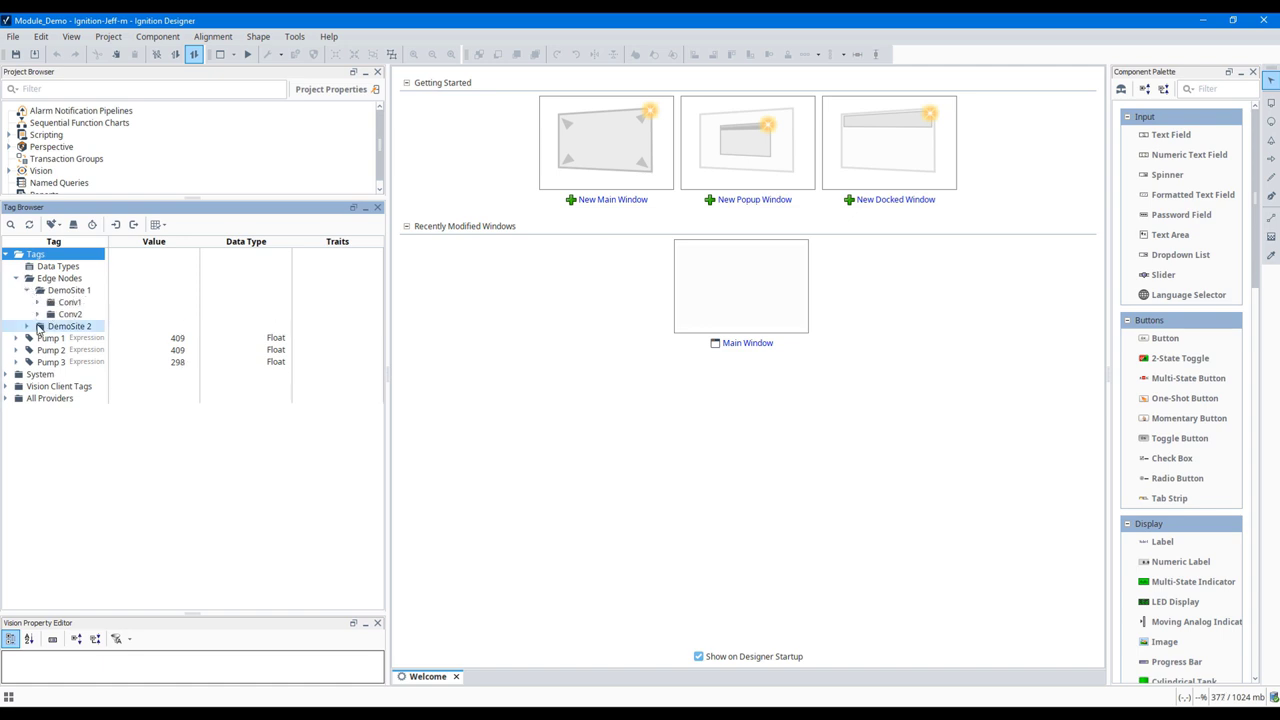
left_click(27, 326)
left_click(37, 302)
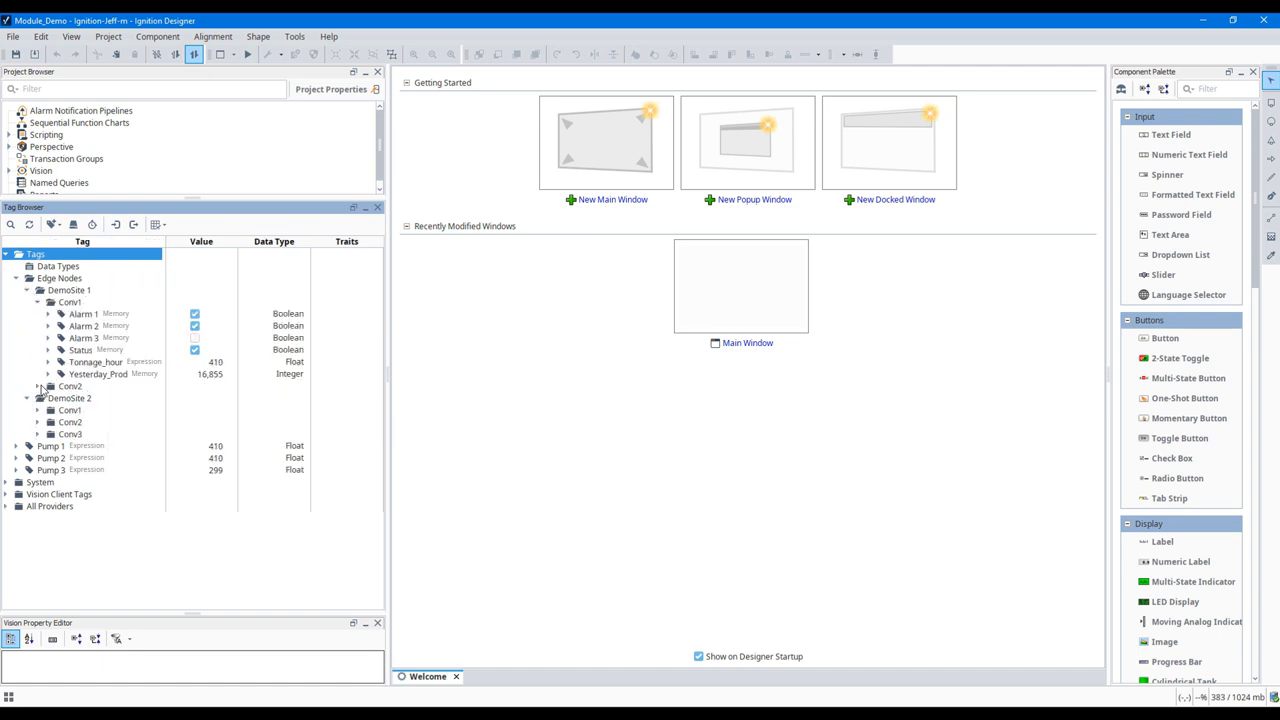
left_click(37, 386)
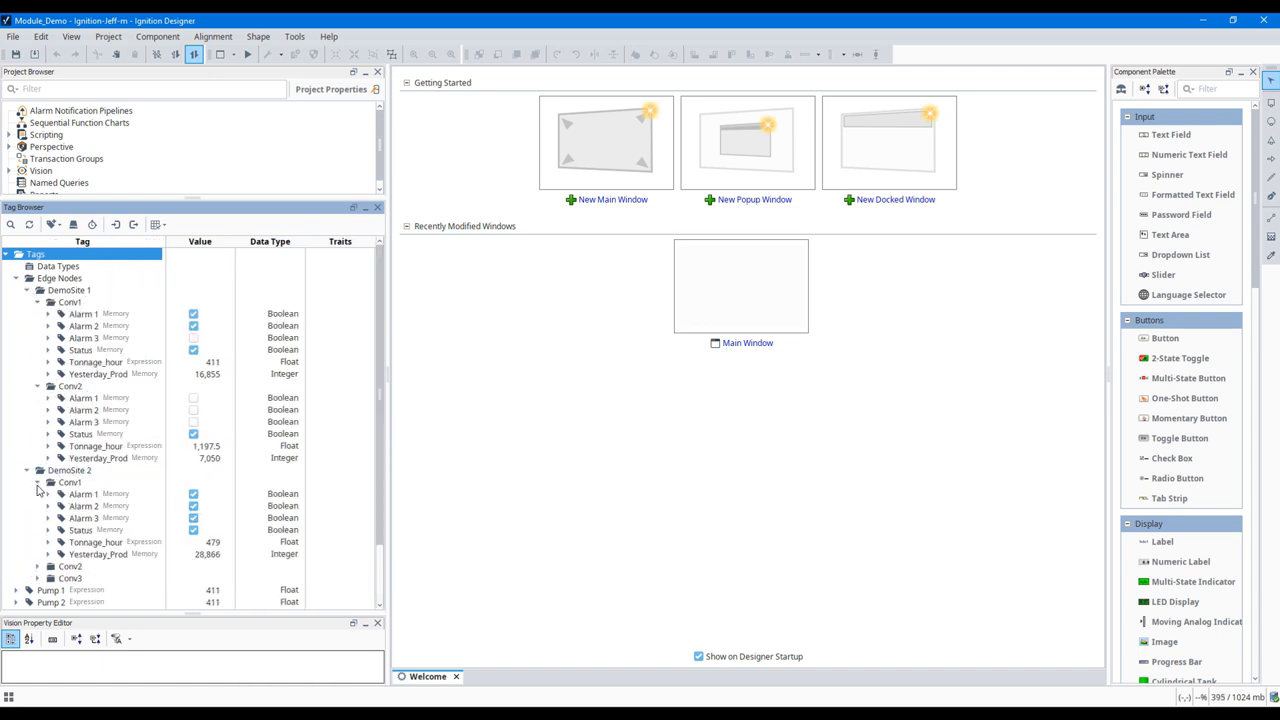
left_click(37, 482)
left_click(37, 497)
left_click(39, 519)
scroll(60, 480, "up", 3)
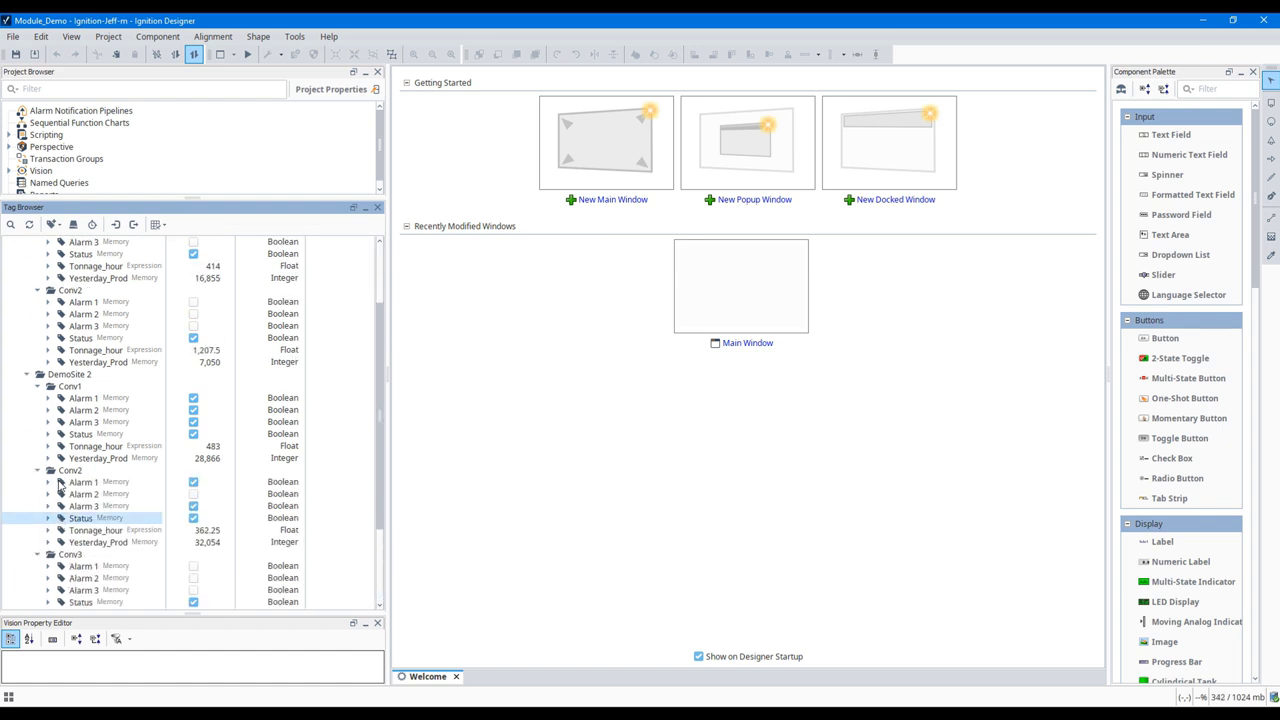
Step: Select all tags from Alarm 1 through Conv3's Yesterday_Prod and edit them together
left_click(83, 289)
scroll(100, 412, "down", 5)
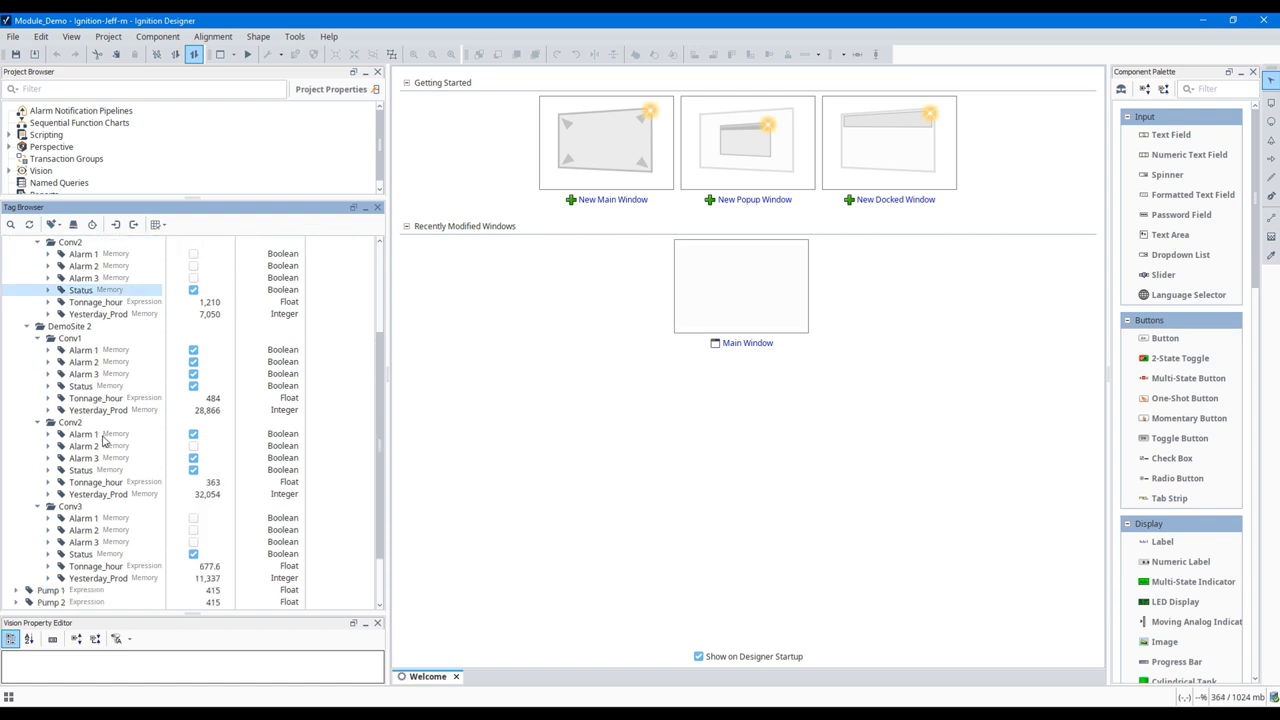
left_click(112, 511, "shift")
scroll(112, 511, "up", 3)
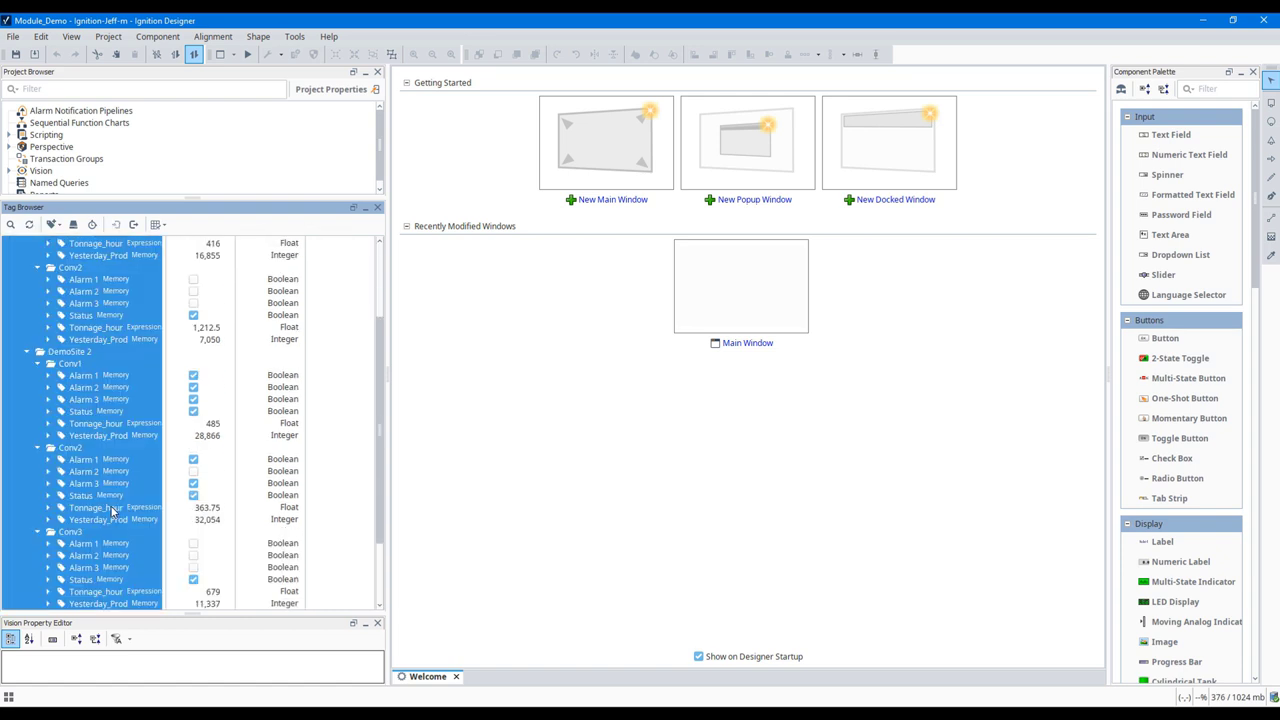
right_click(83, 286)
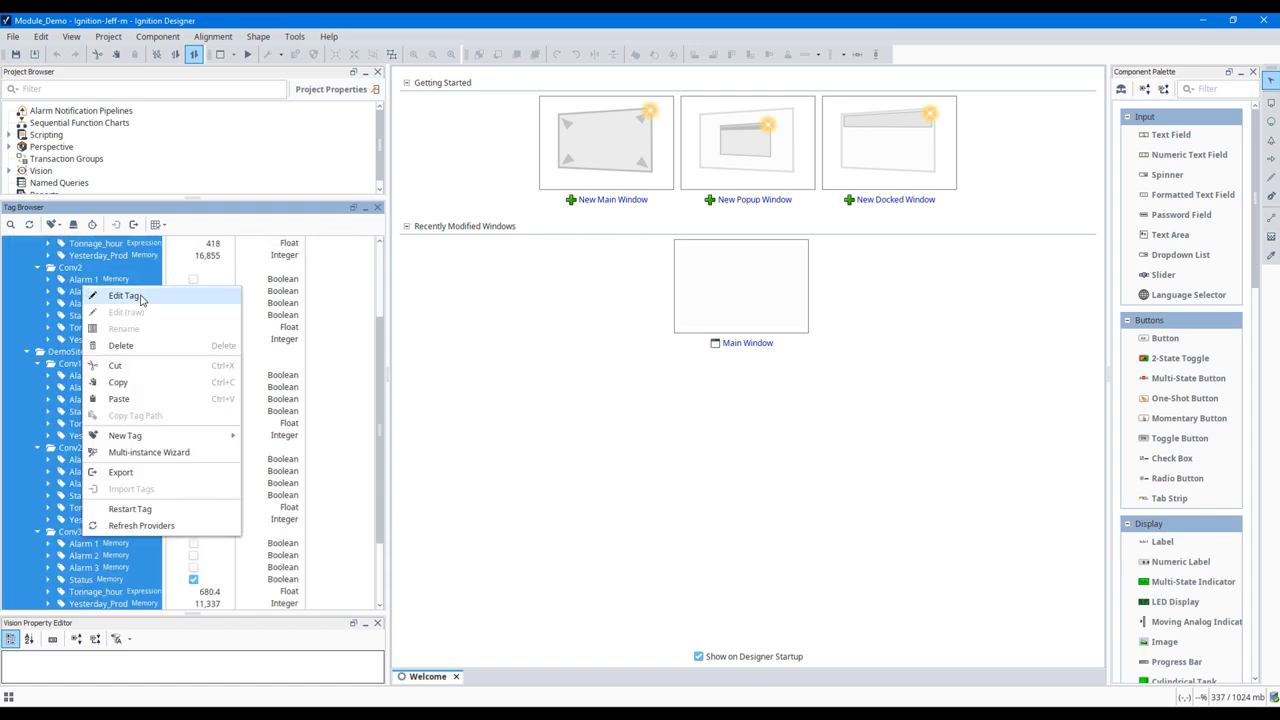
left_click(128, 296)
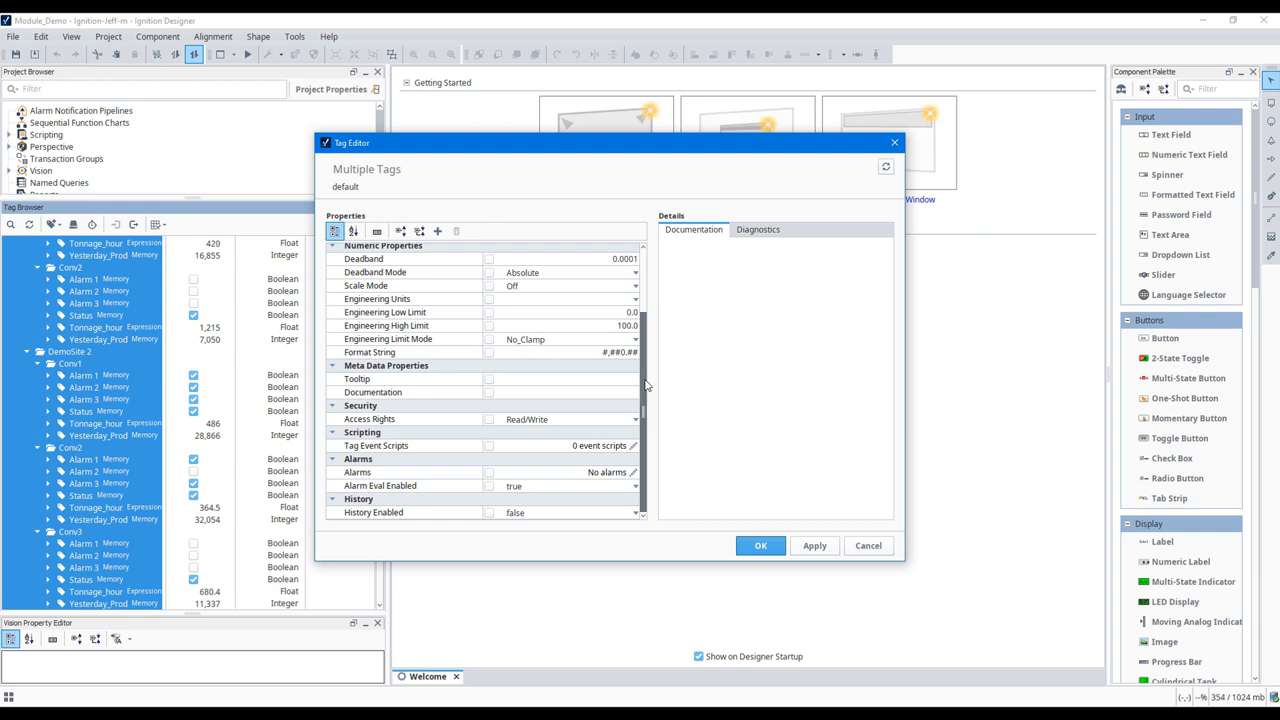
Step: Set History Enabled to true and Storage Provider to livedemo for the tags
left_click(634, 513)
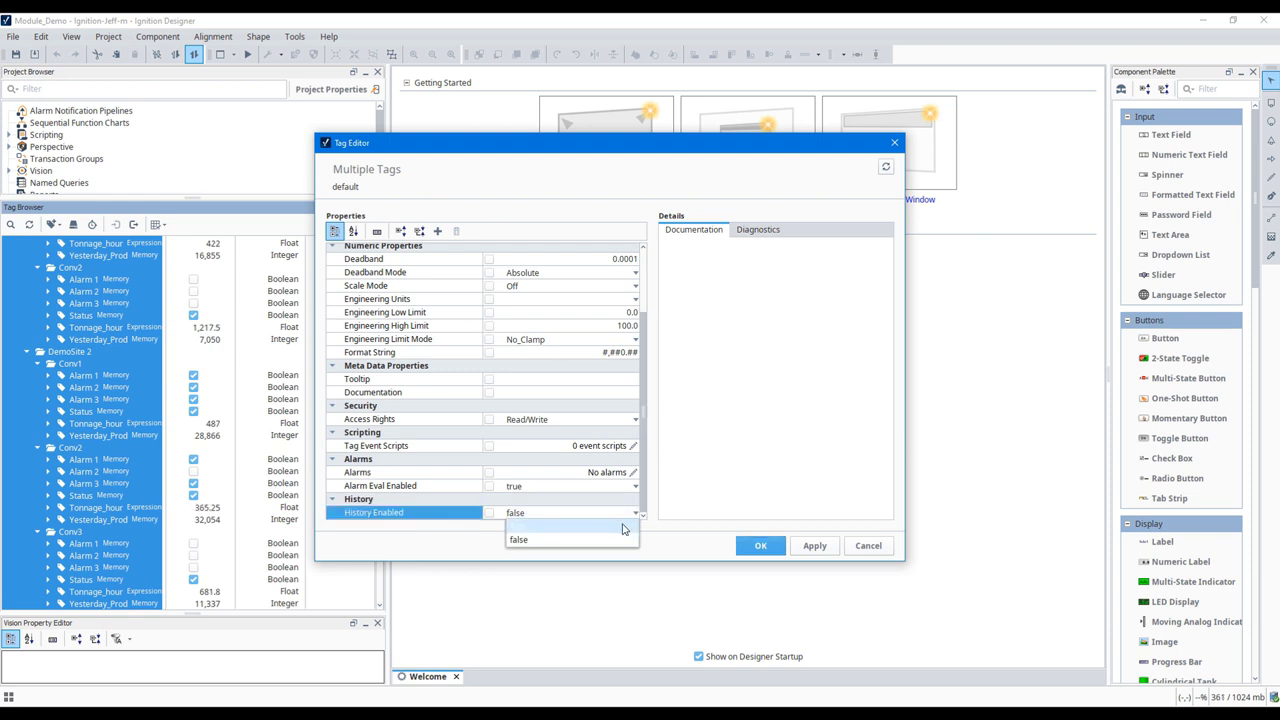
left_click(535, 525)
scroll(643, 404, "down", 2)
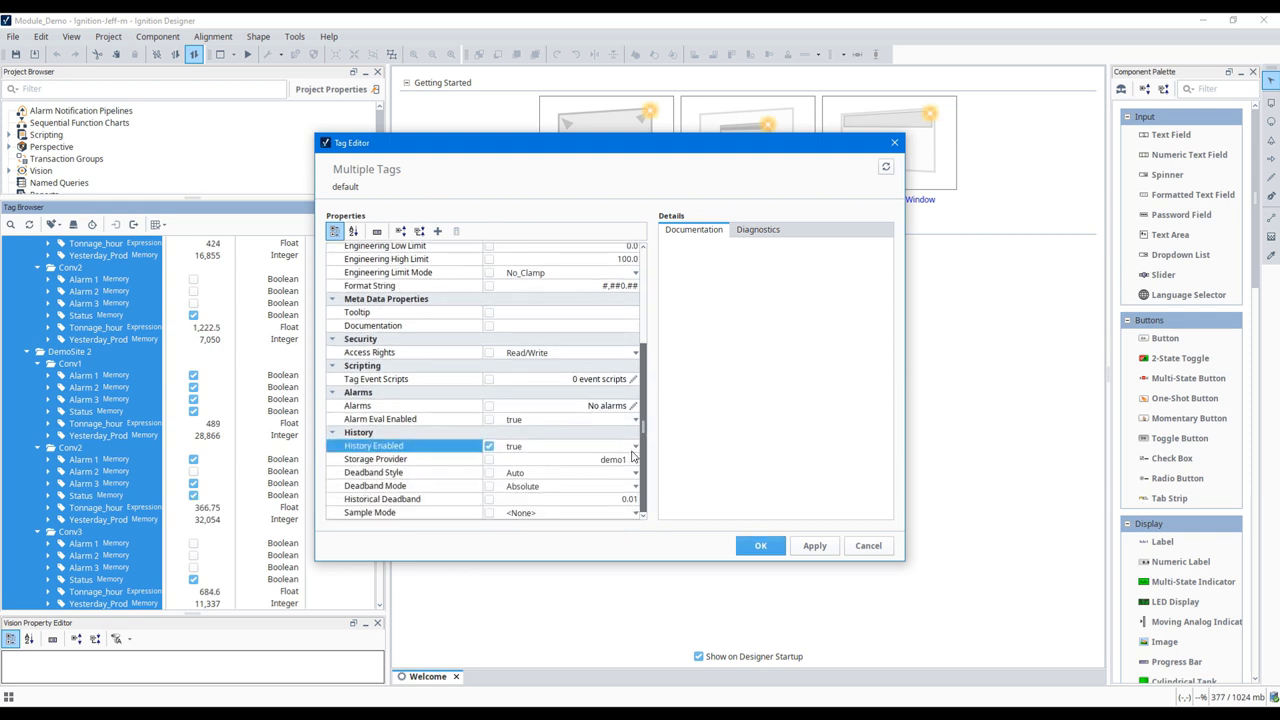
left_click(633, 462)
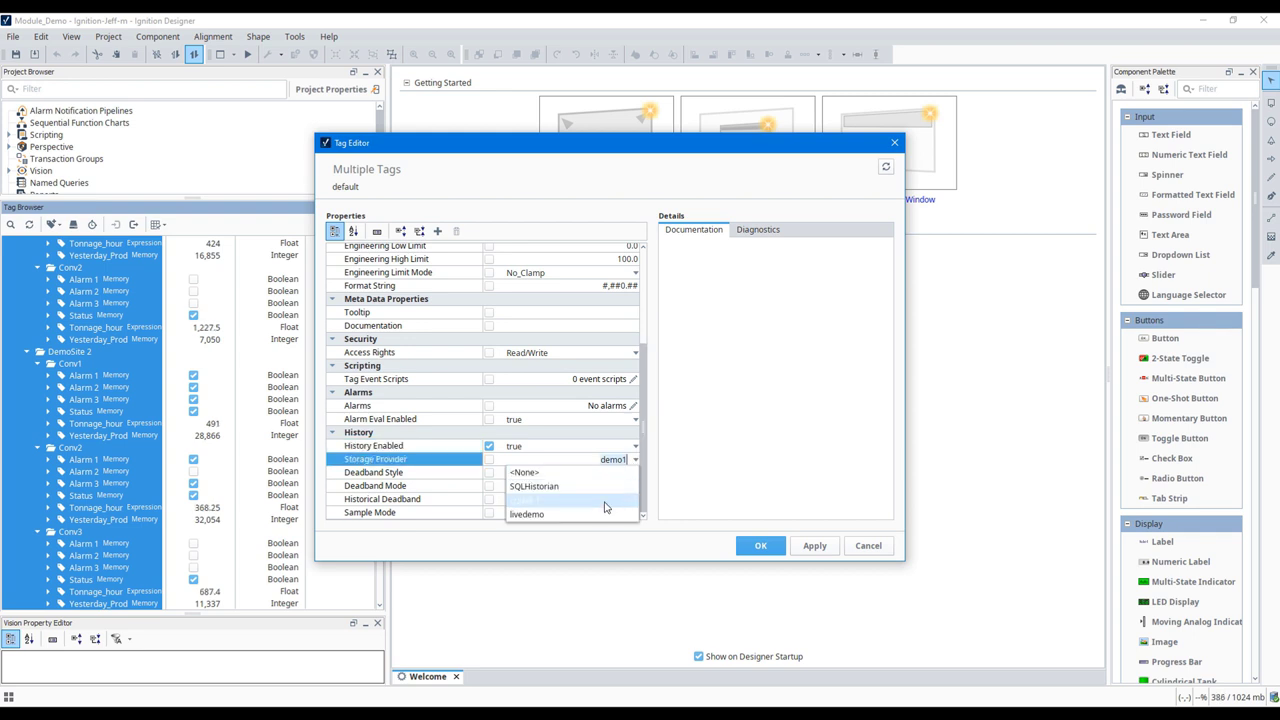
left_click(606, 514)
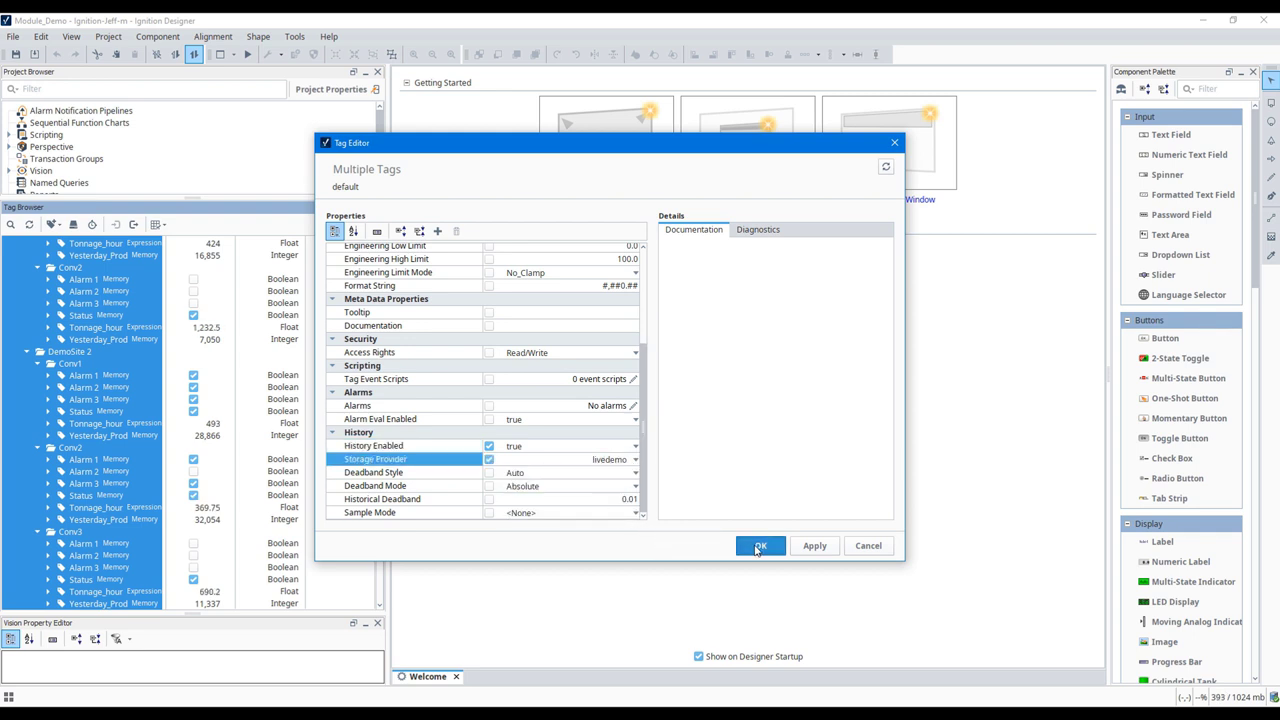
left_click(757, 548)
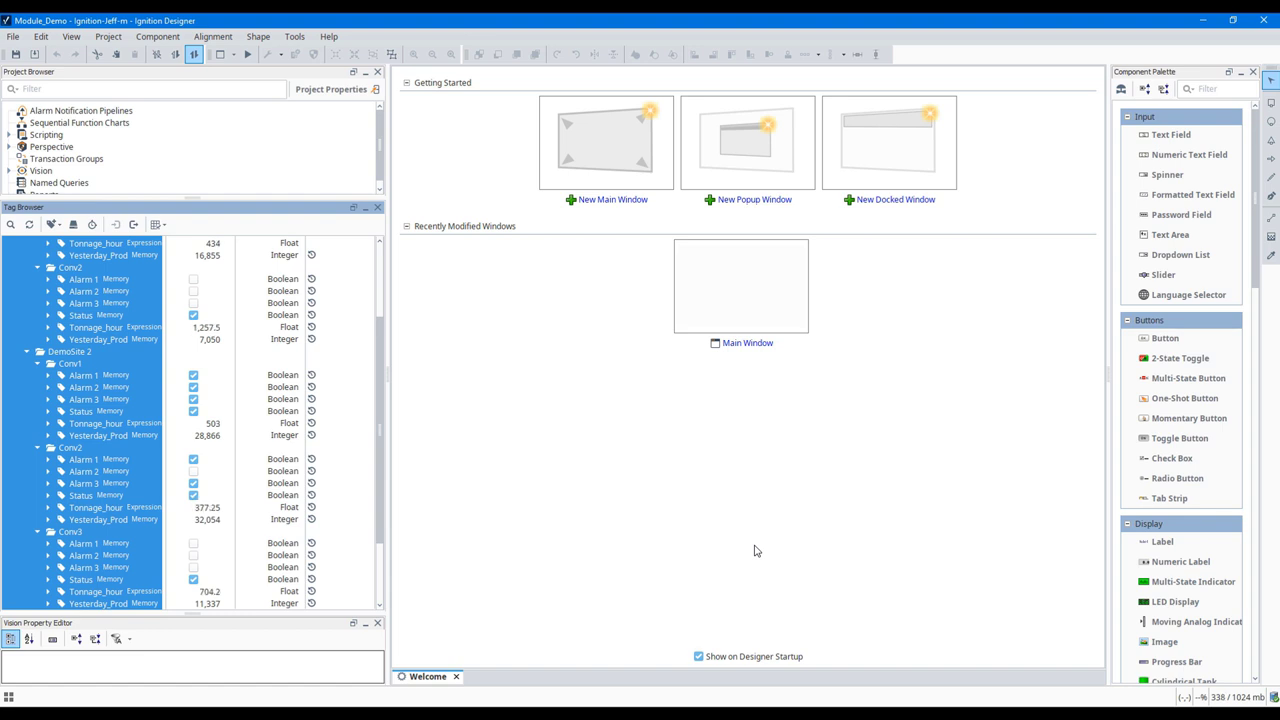
Step: Switch to Canary Administrator and return to its Home dashboard
left_click(470, 705)
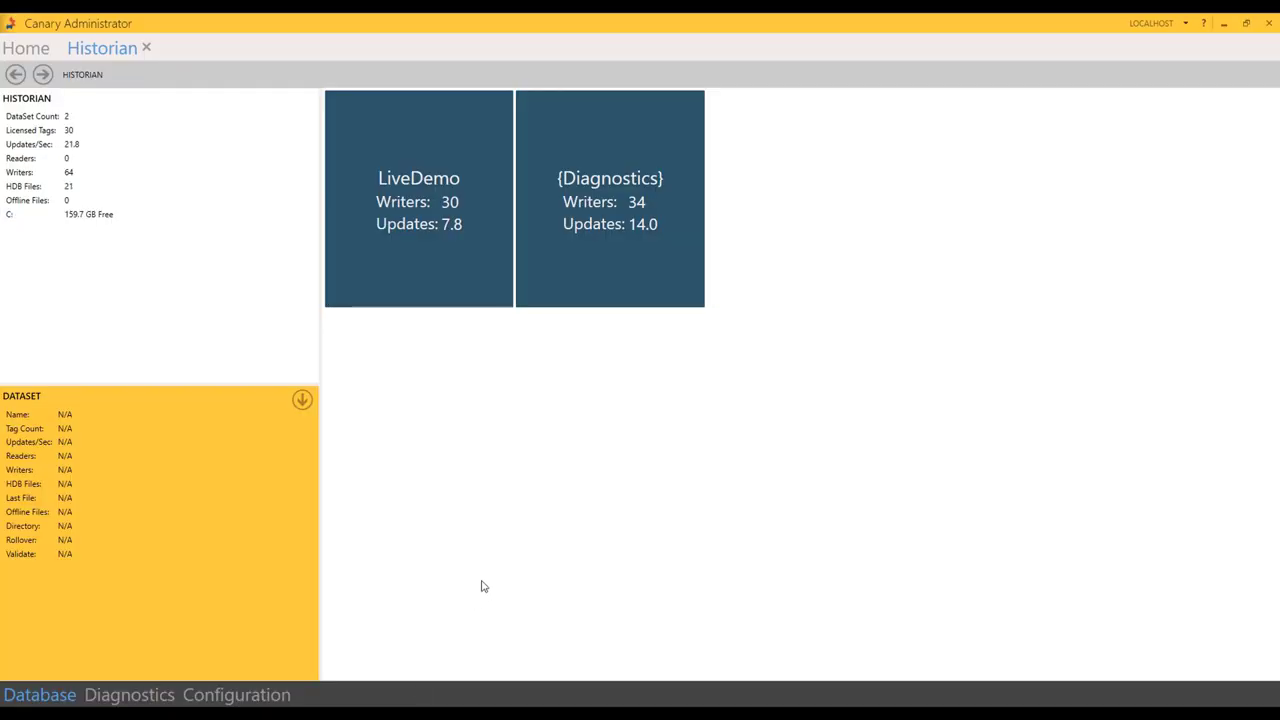
mouse_move(428, 268)
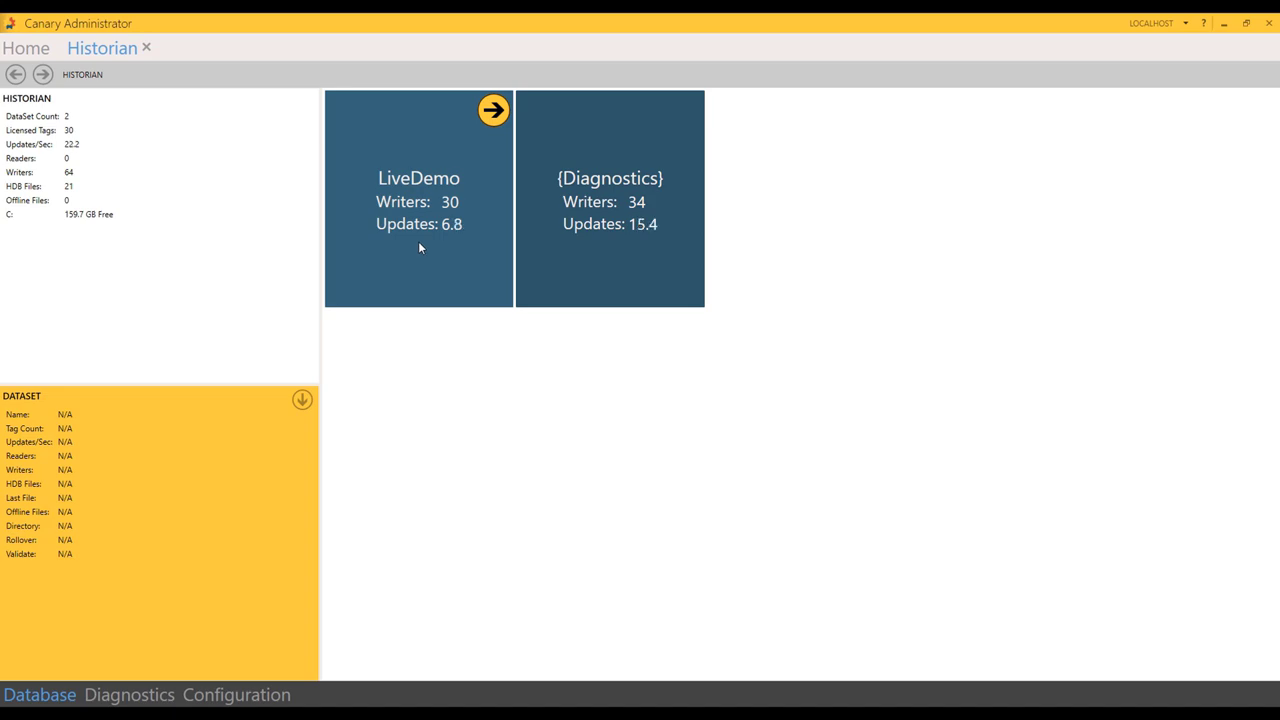
left_click(32, 49)
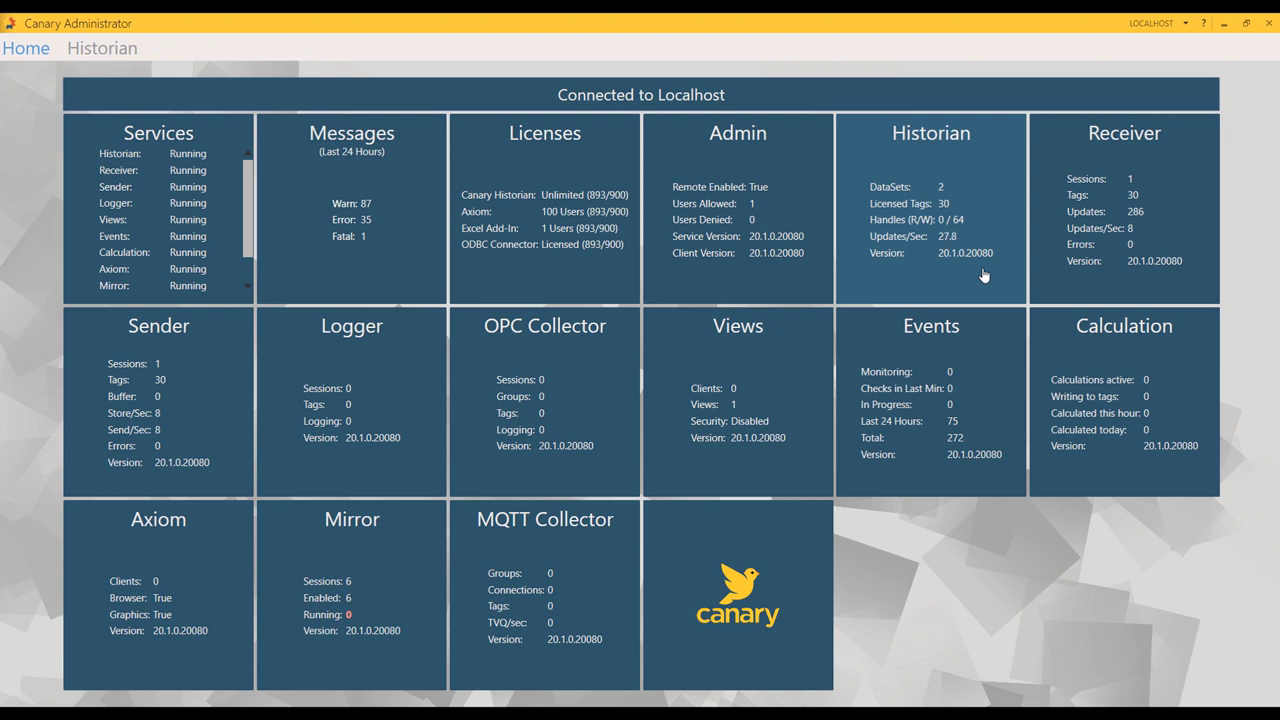
Step: Drill through Views to LiveDemo's DemoSite 1 Conv1 tags, then back to view options
left_click(778, 350)
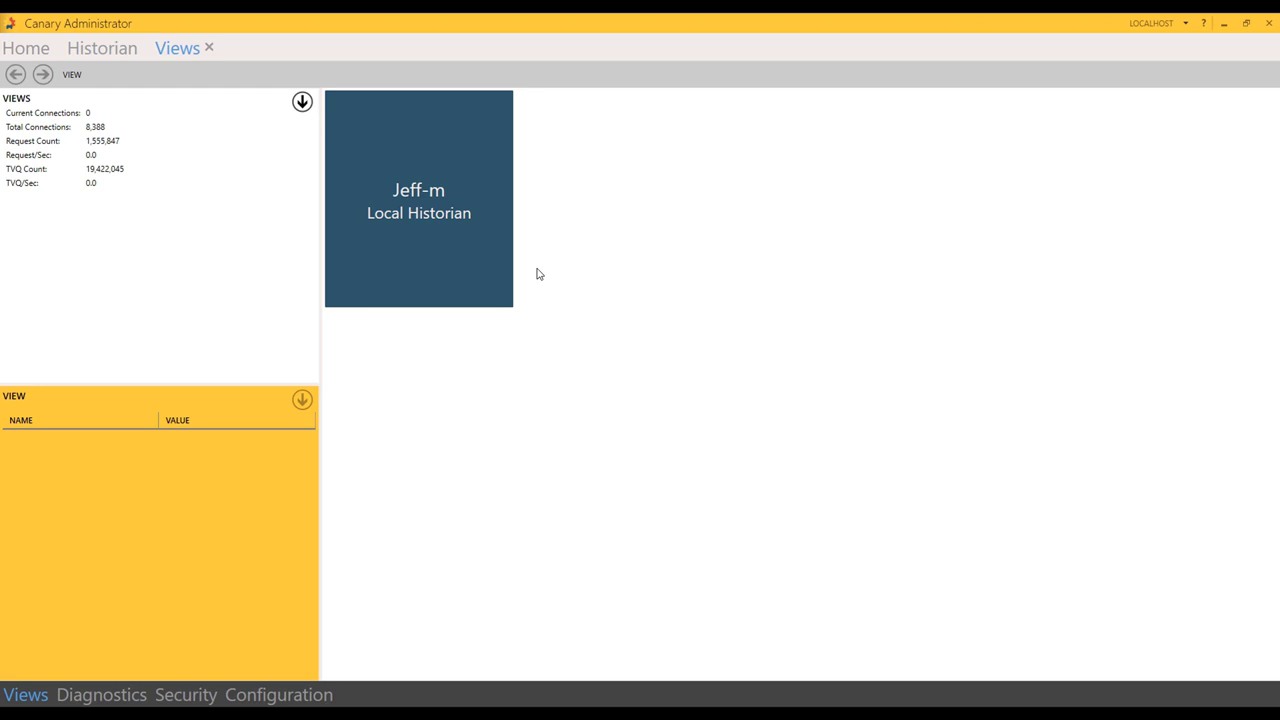
left_click(476, 265)
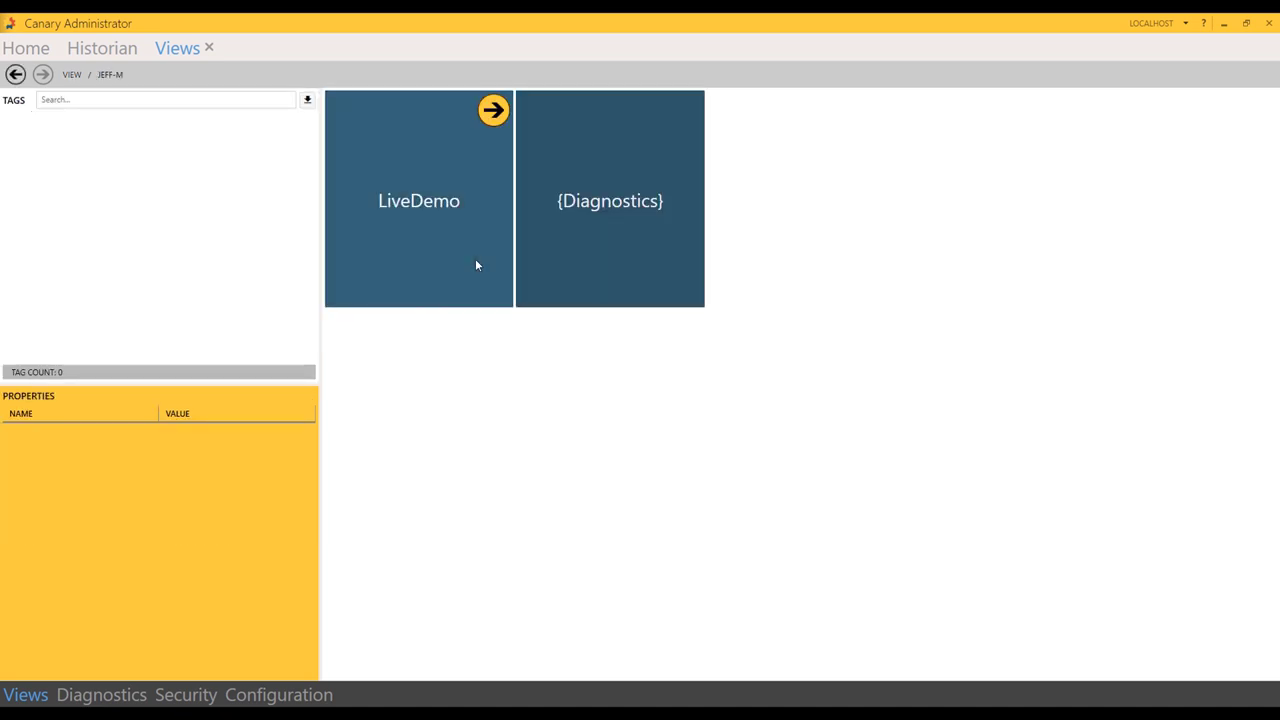
left_click(472, 262)
left_click(472, 262)
left_click(472, 262)
left_click(472, 262)
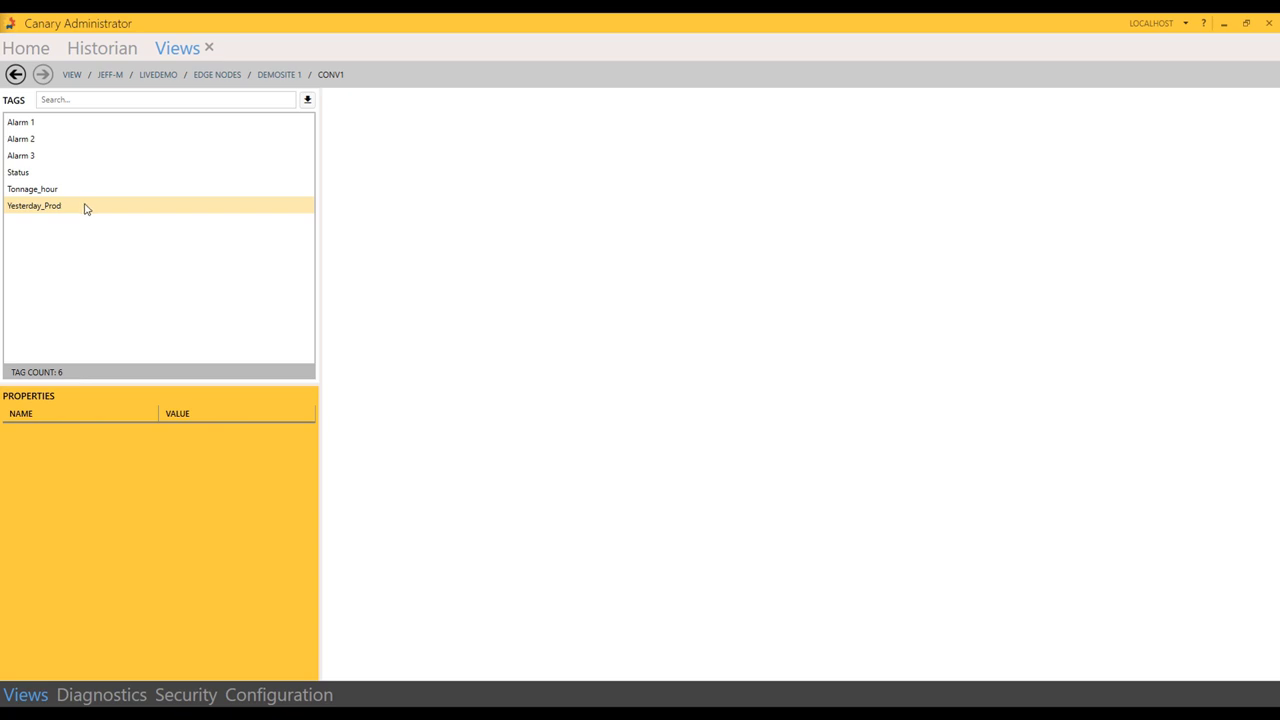
left_click(74, 78)
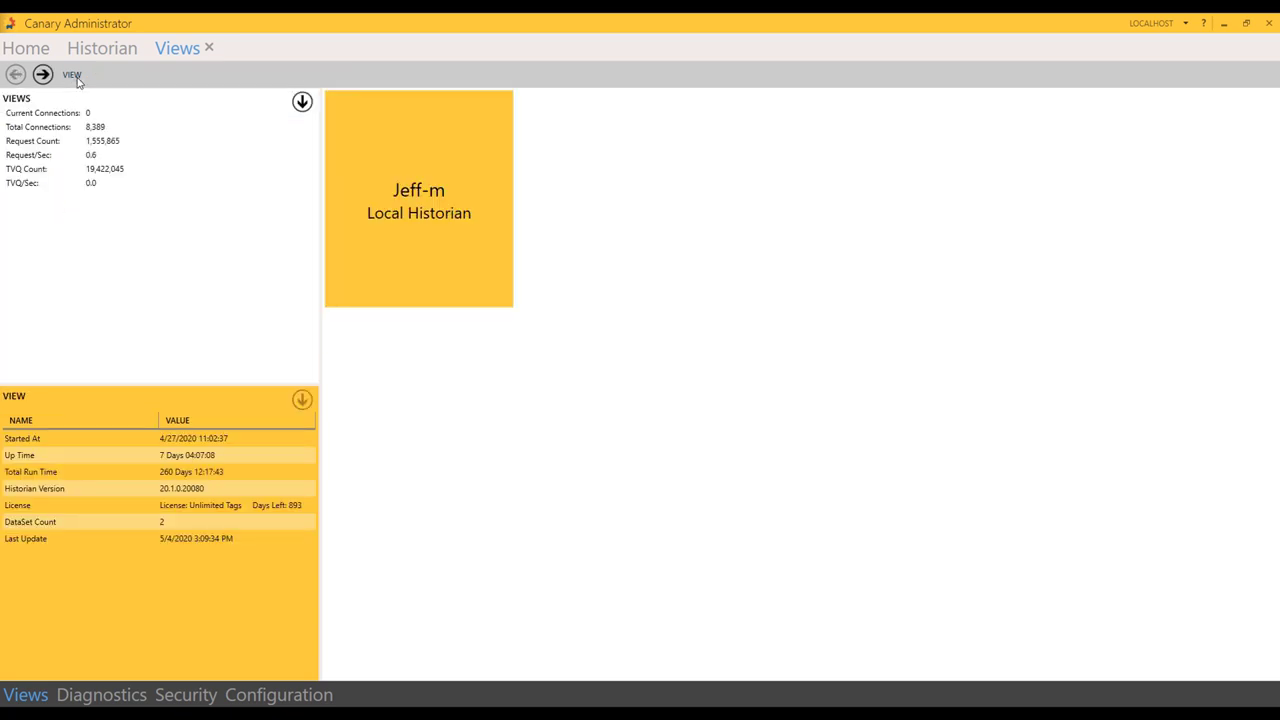
left_click(301, 103)
Step: Create a view named Quarry from the local historian with DataSet path LiveDemo
left_click(270, 125)
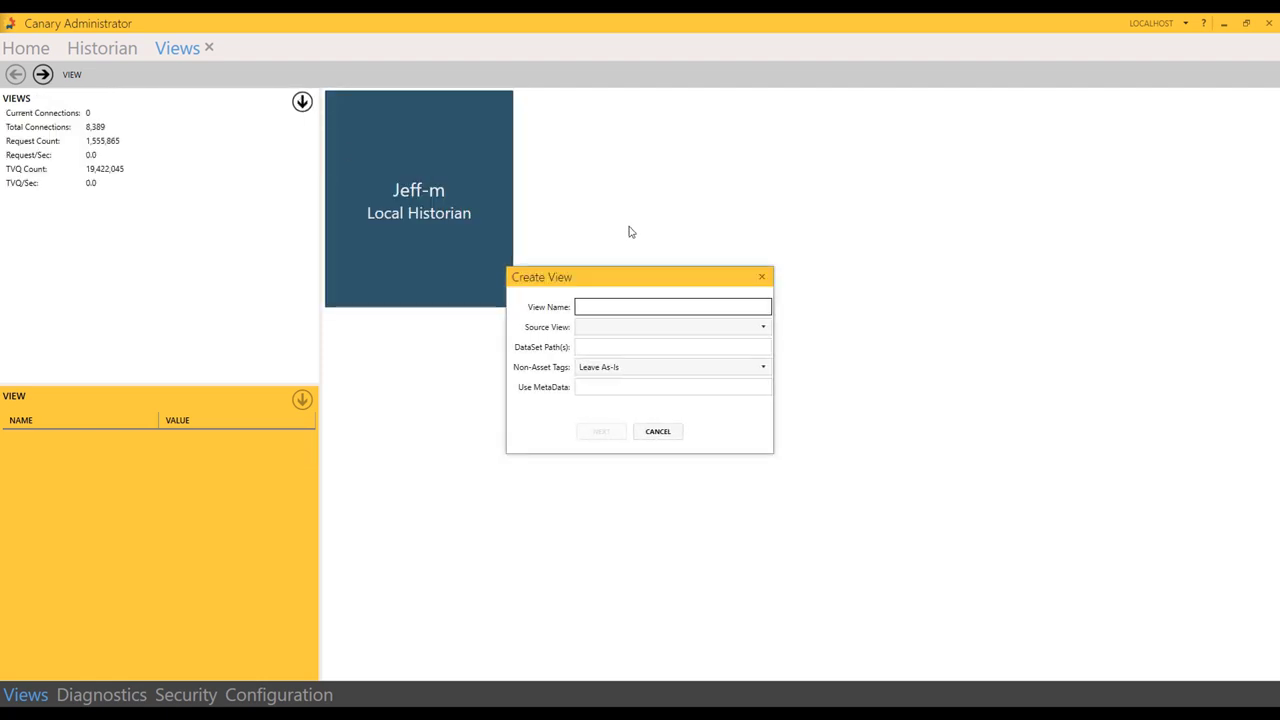
type("Quarry")
left_click(616, 327)
left_click(628, 347)
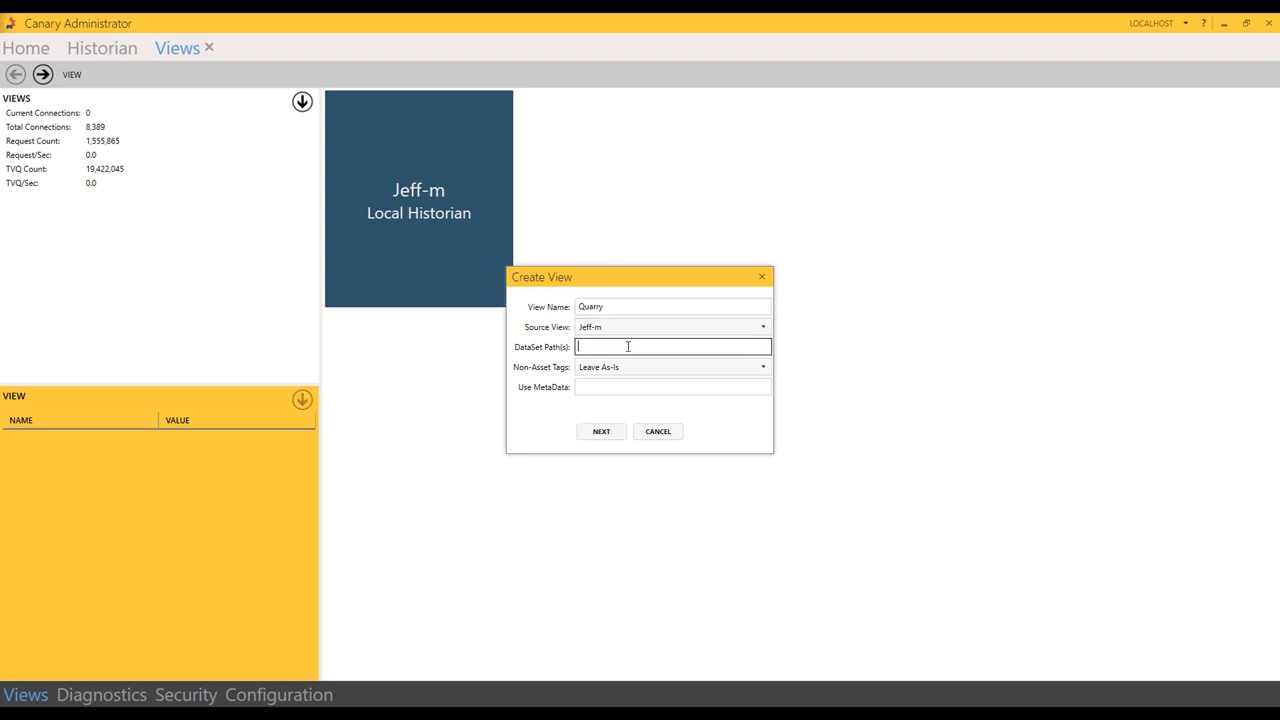
type("LiveDemo")
left_click(615, 435)
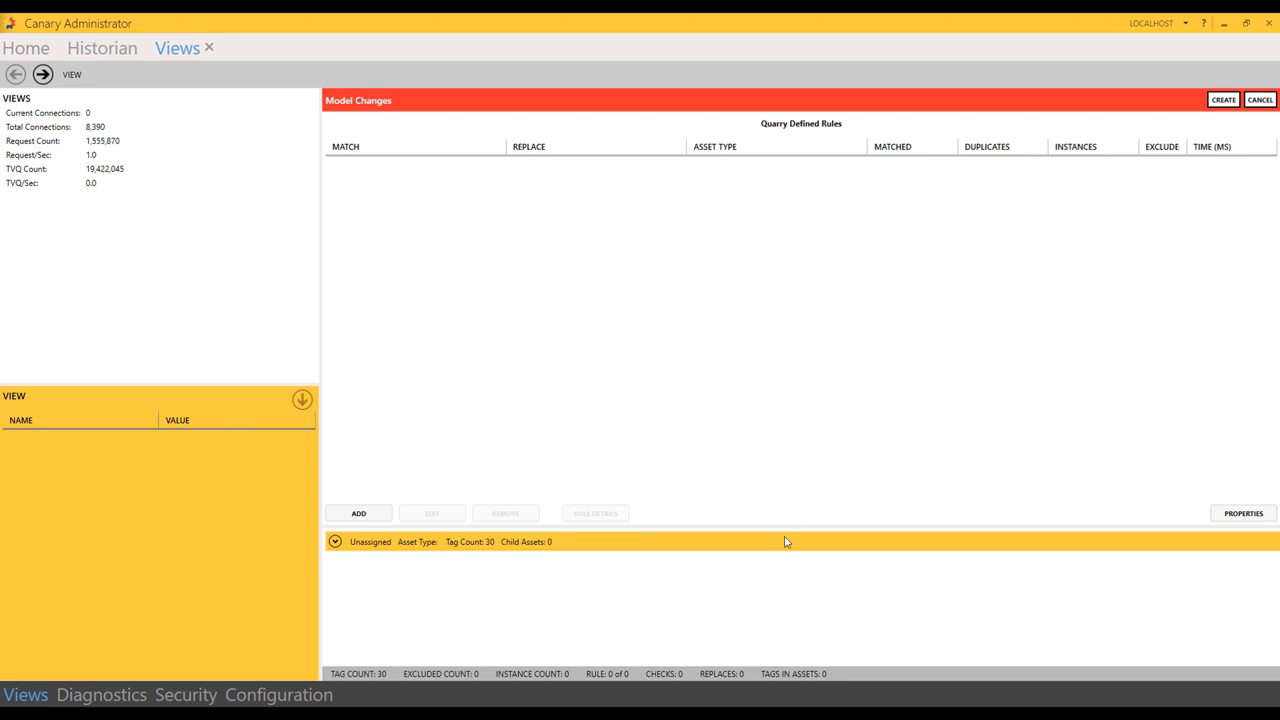
Step: Enlarge the tag list, show the 30 Unassigned tags, and begin a new model rule for Quarry
left_click_drag(786, 527, 784, 387)
left_click(335, 402)
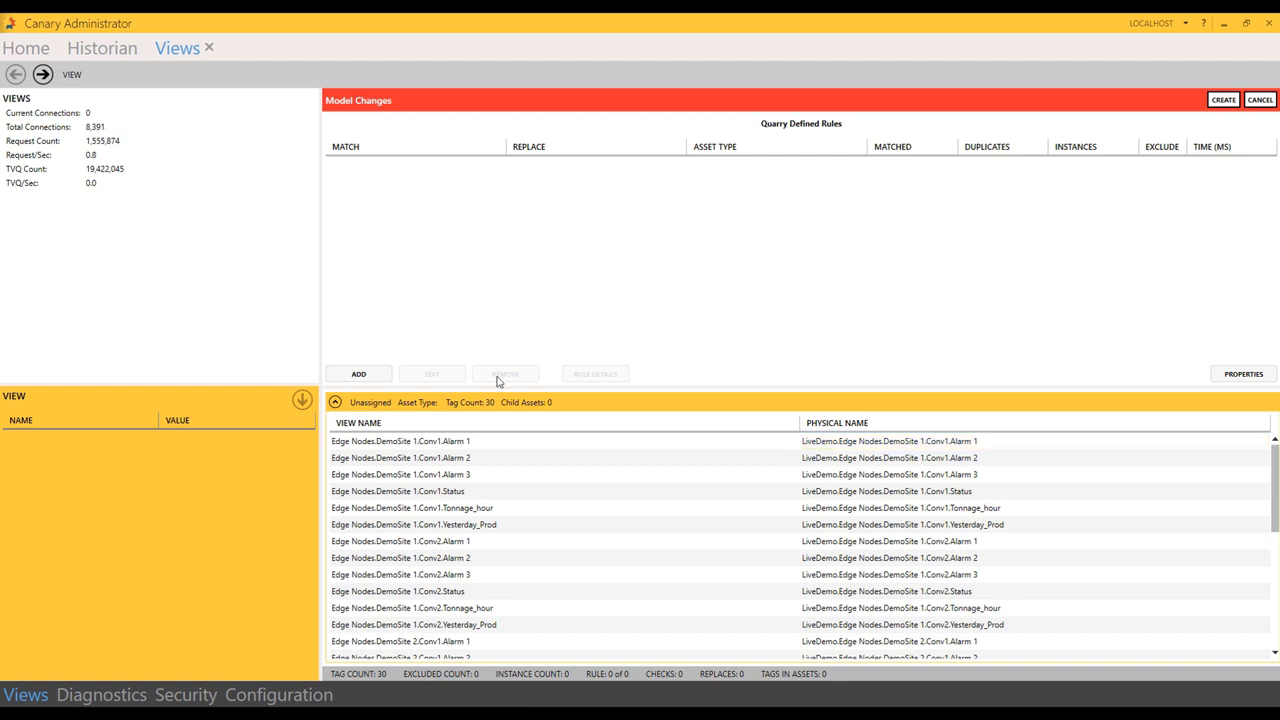
left_click(383, 374)
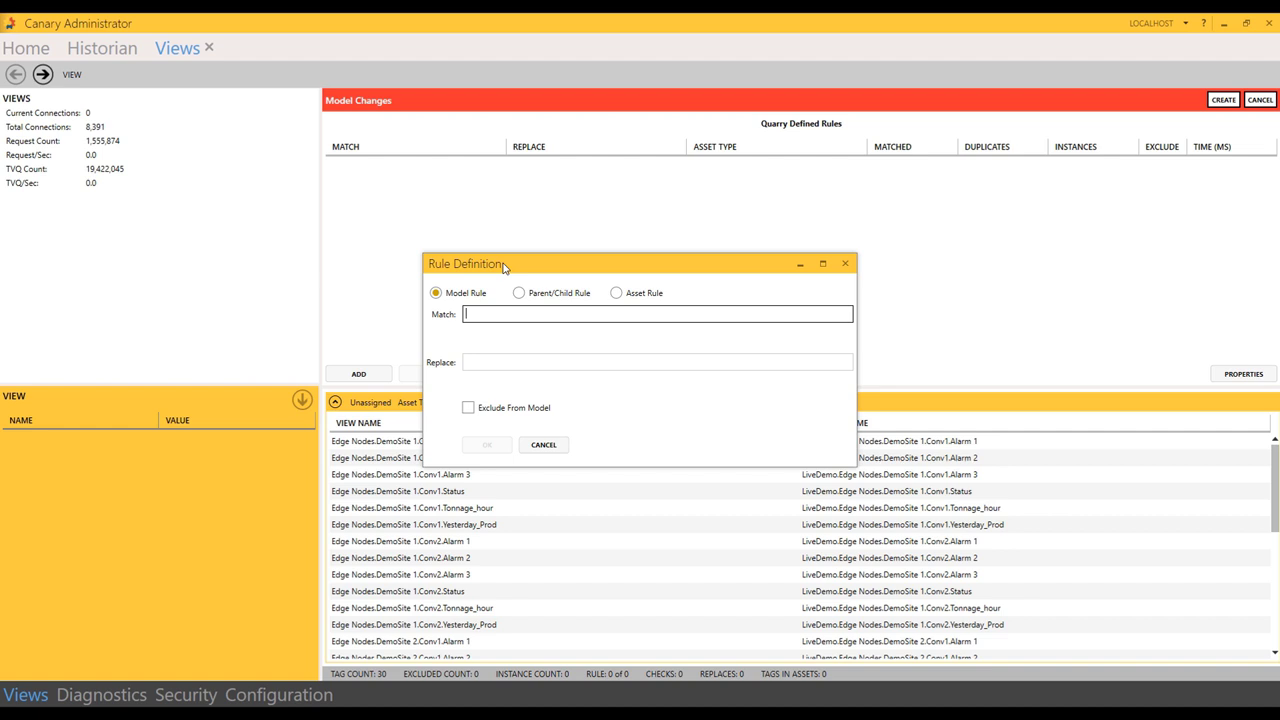
Step: Add a model rule matching '^.+?Demo' with empty replacement and review the shortened tag names
type("^")
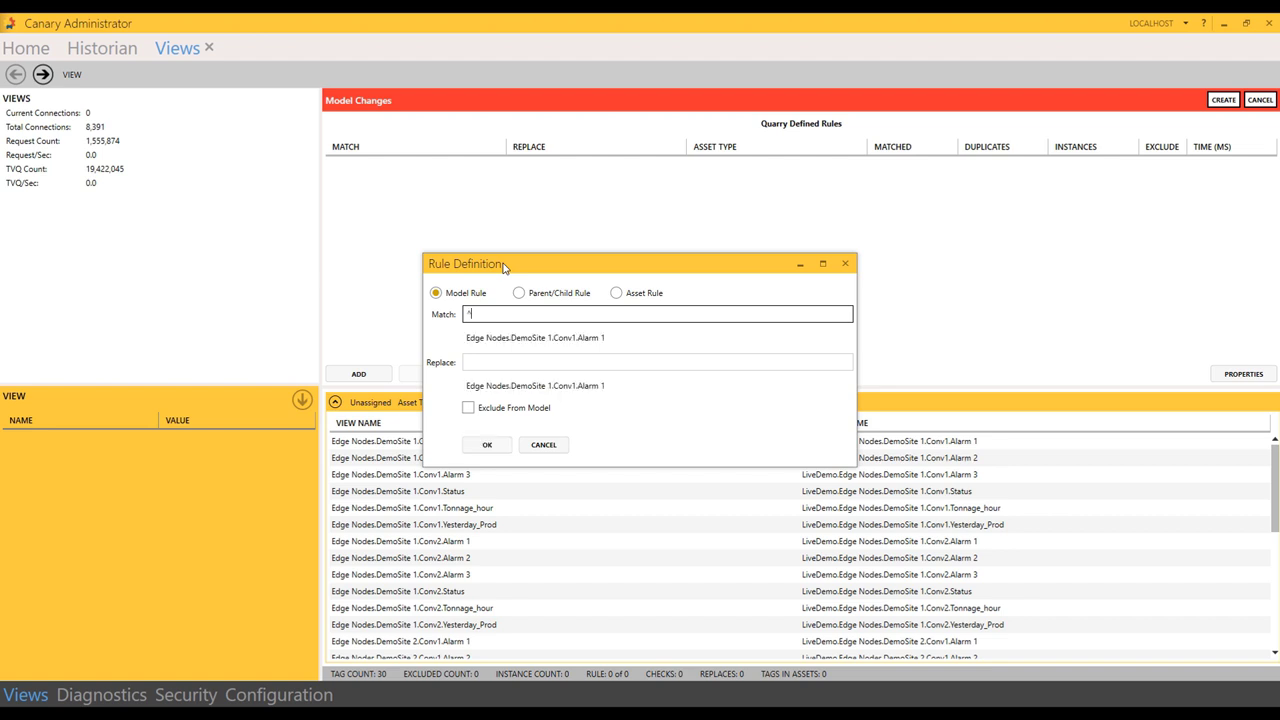
type("E")
type("+?\\D")
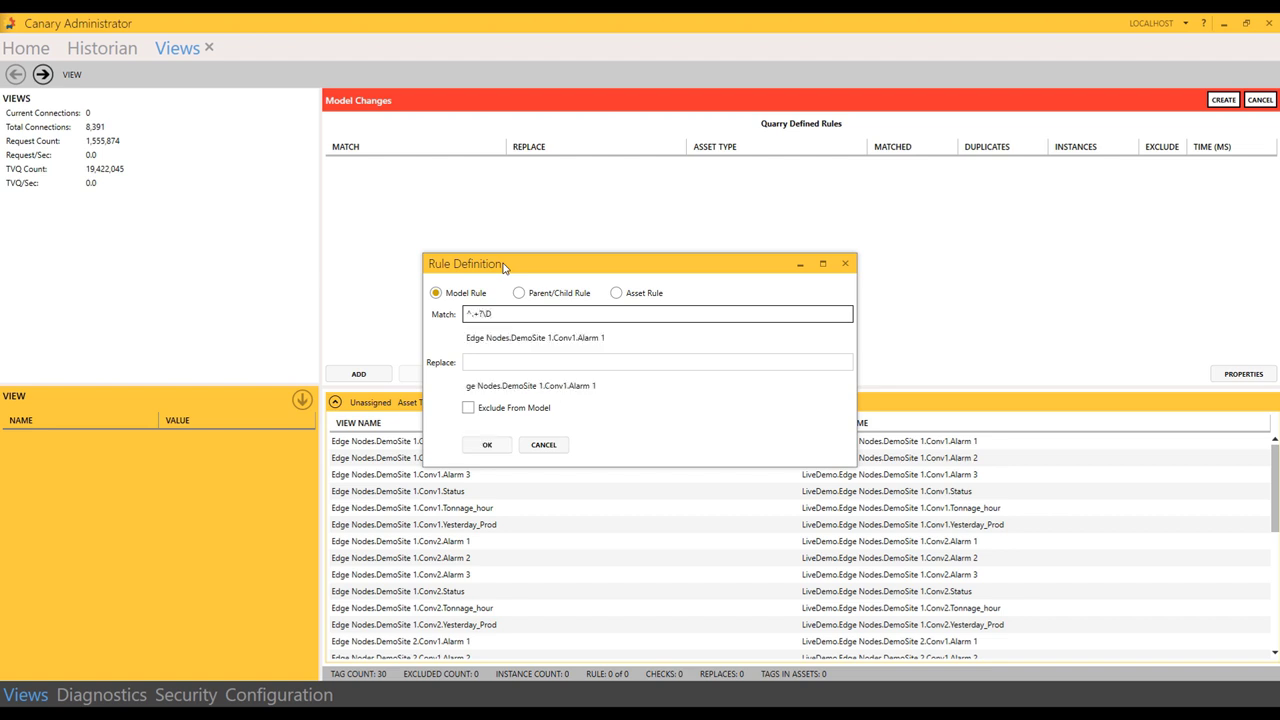
key("BackSpace")
key("BackSpace")
type("Demo")
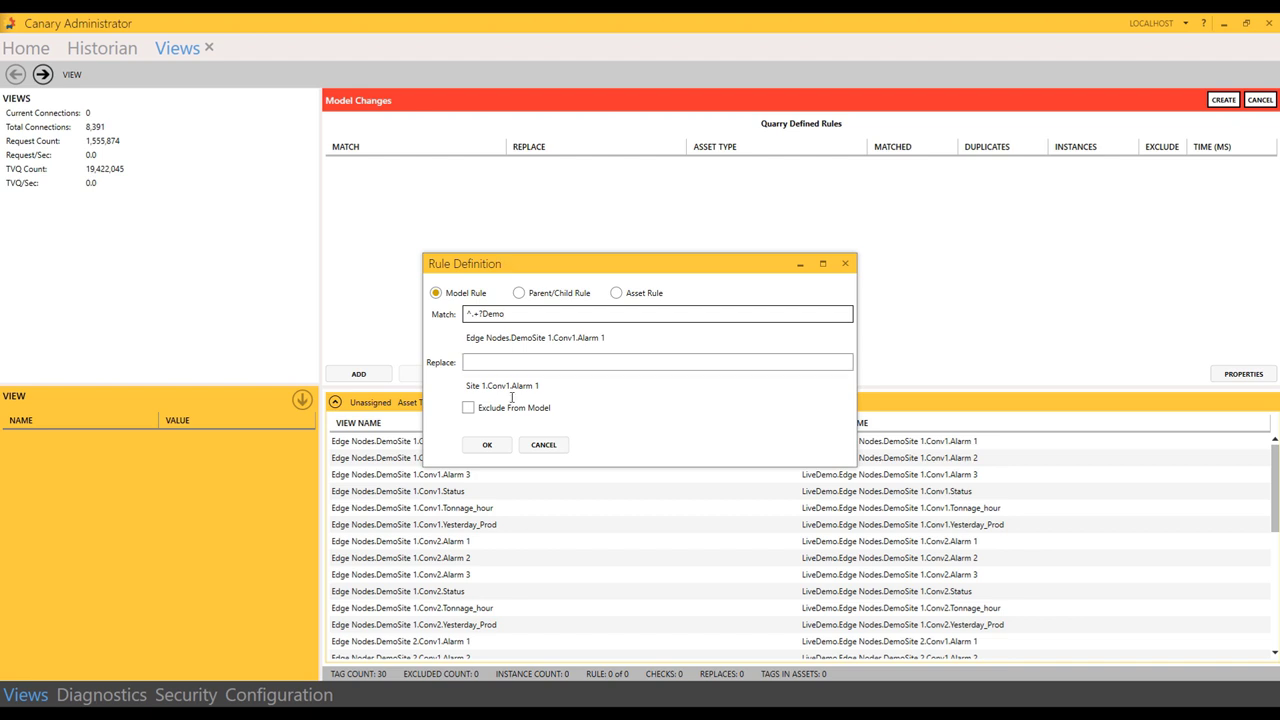
left_click(505, 446)
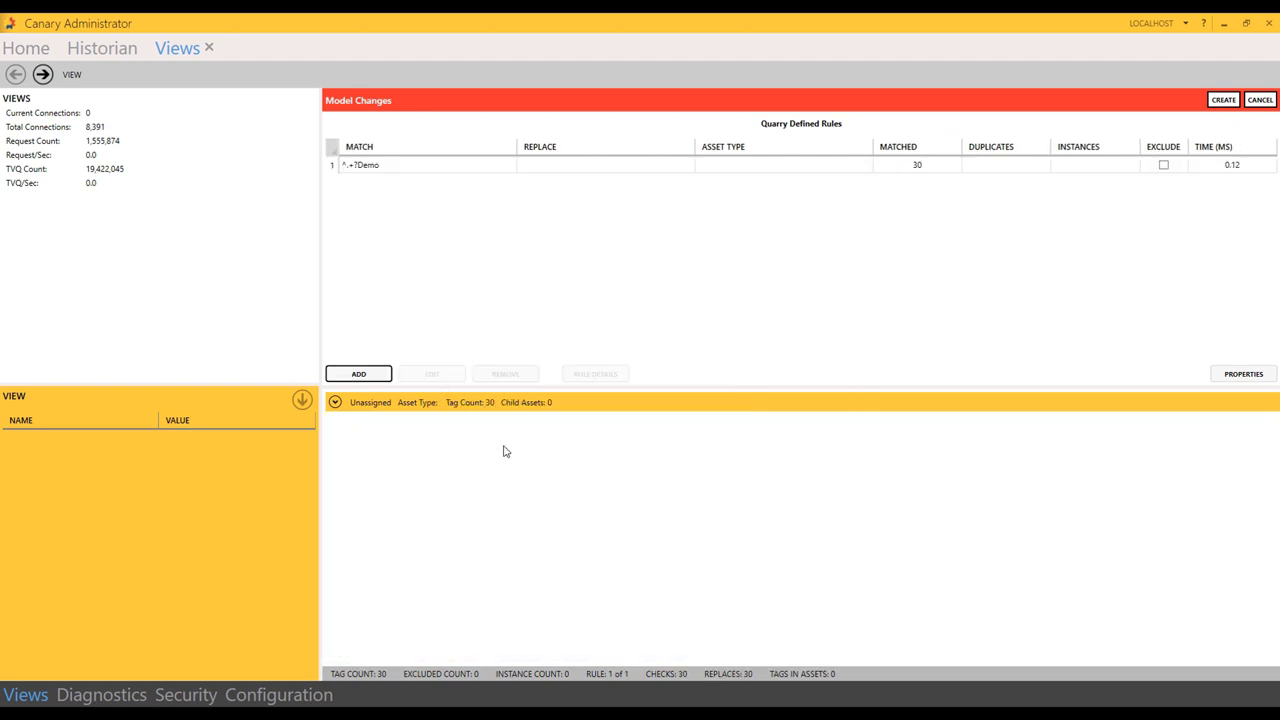
left_click(336, 403)
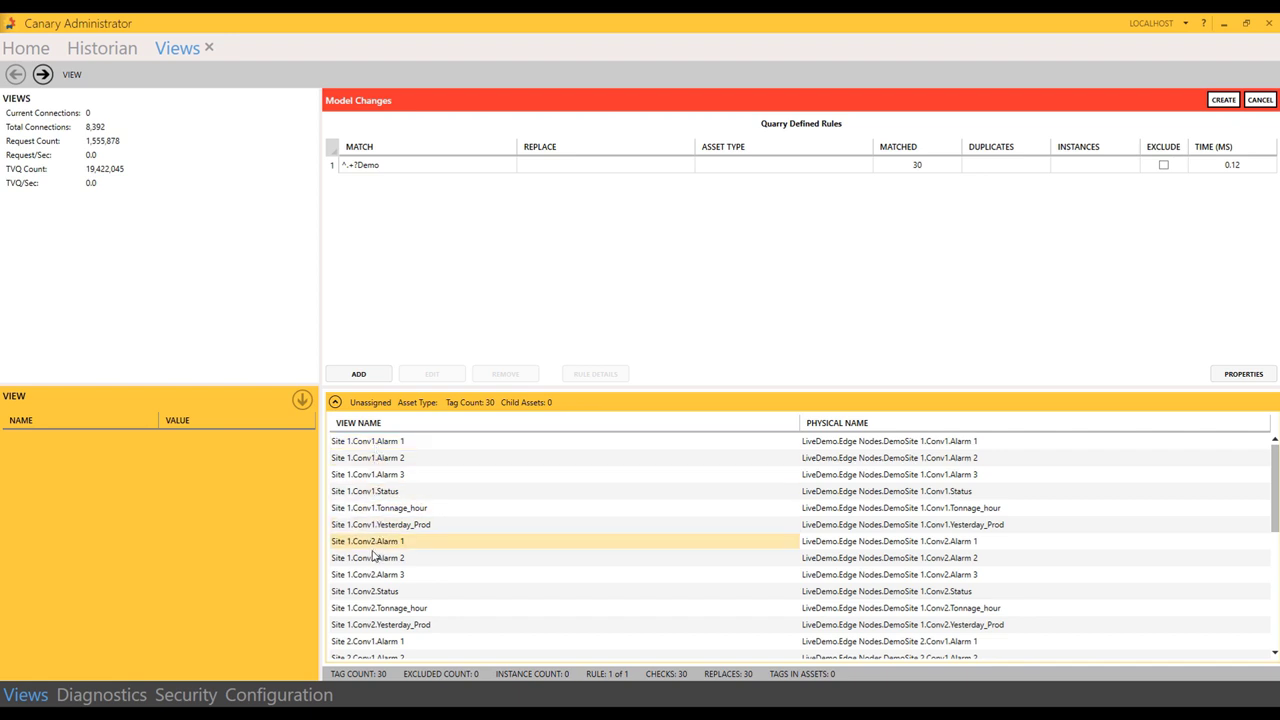
Step: Add a rule replacing '(Conv)(\d)' with 'Conveyor $2' and review the renamed Unassigned tags
left_click(359, 374)
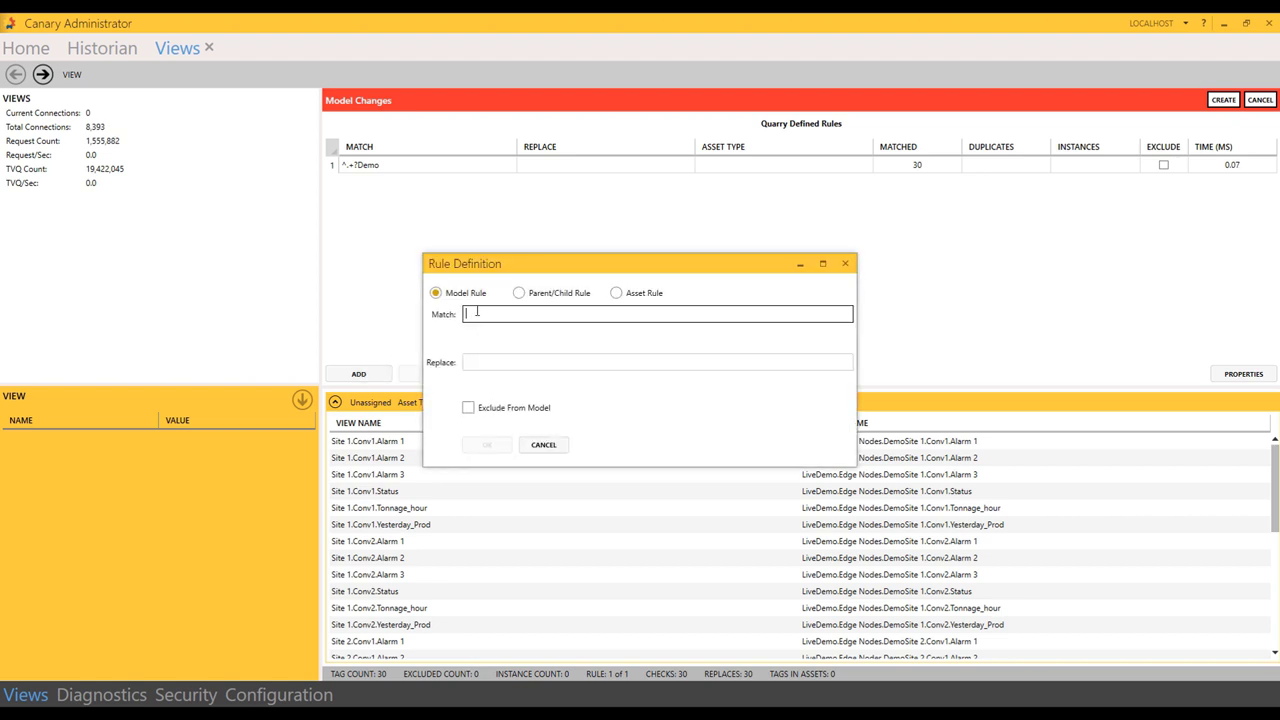
type("(Conv)(\\d)")
key("Tab")
type("Conveyor $")
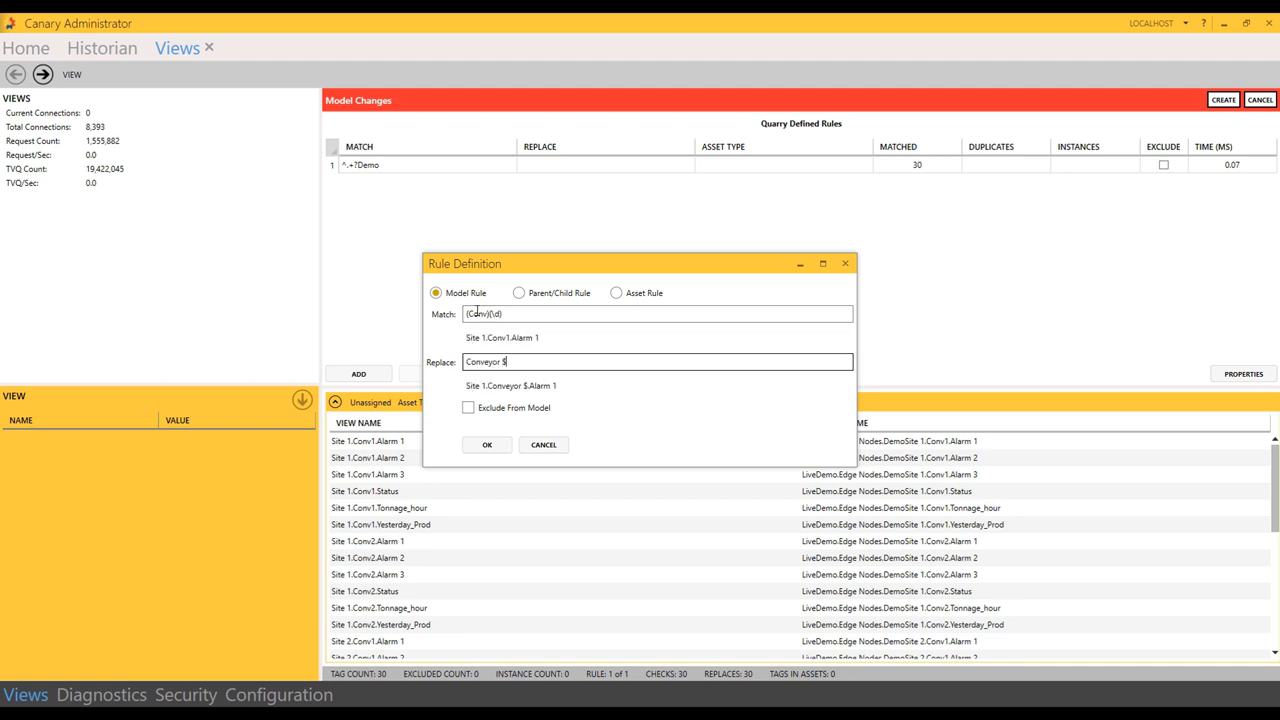
type("2")
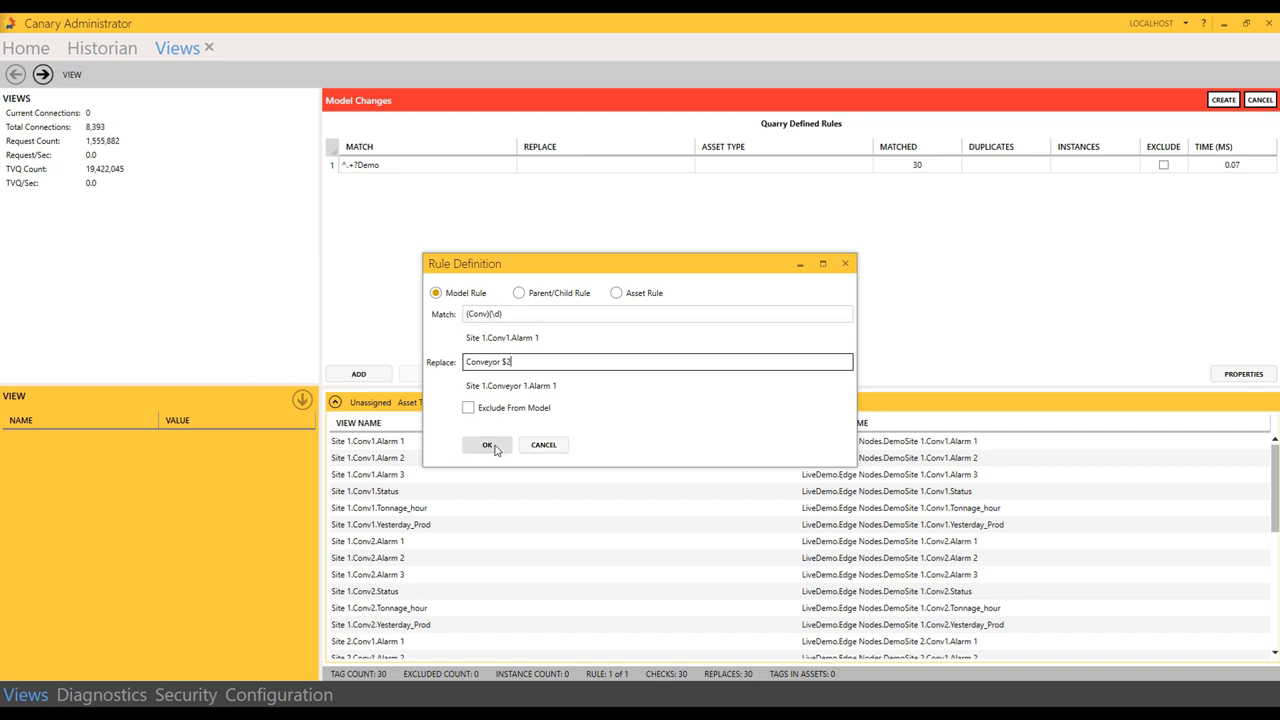
left_click(487, 444)
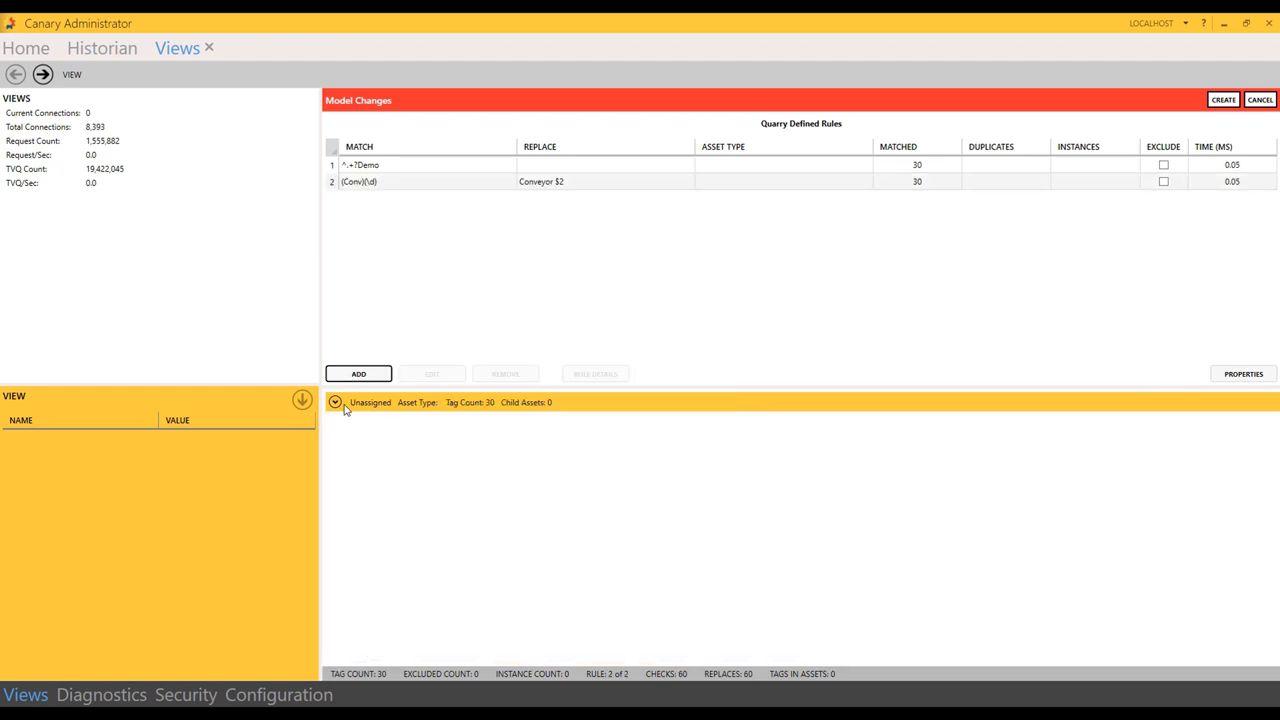
left_click(335, 402)
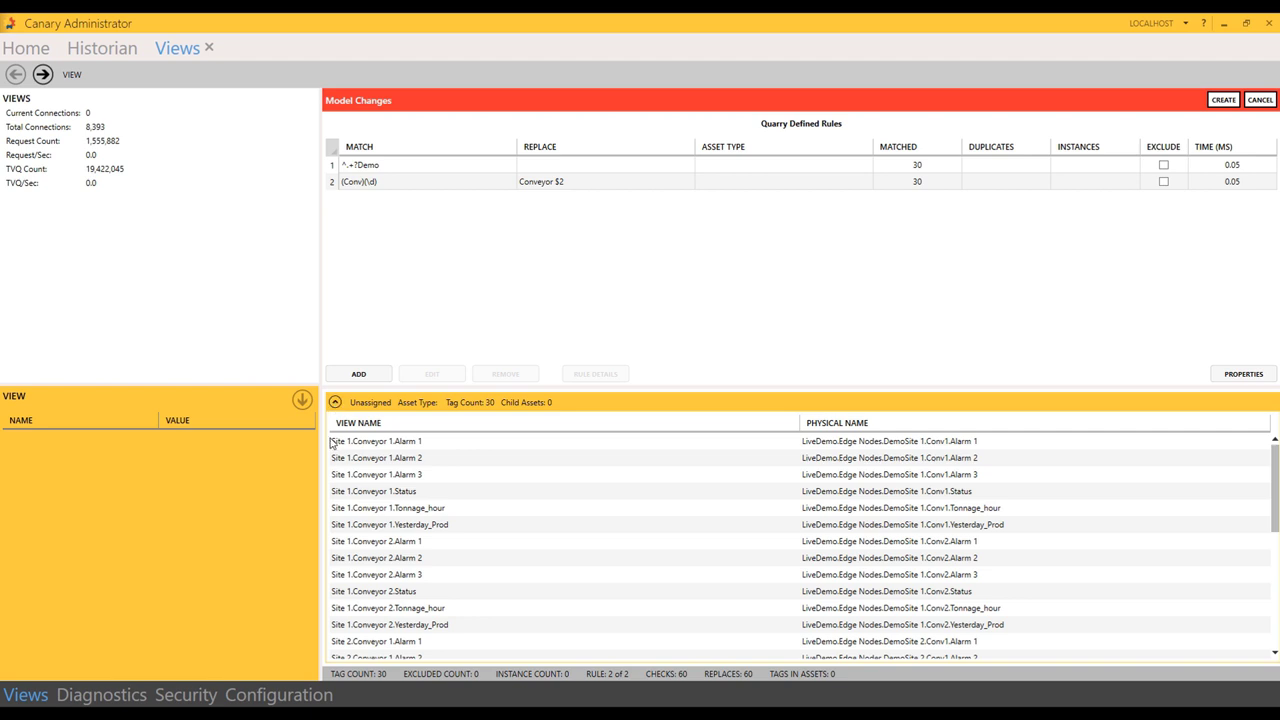
left_click(335, 445)
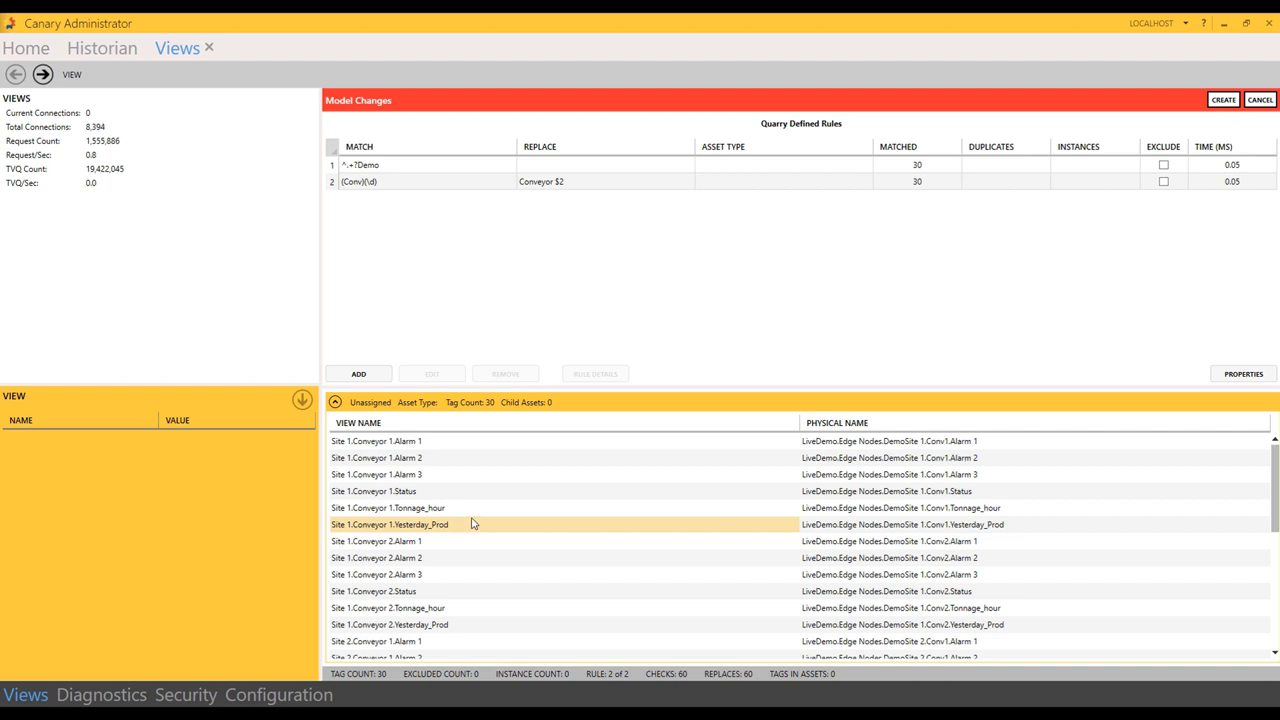
Step: Add an asset rule matching '^.+?\.' with asset type Site, then inspect the Site 1 tags
left_click(358, 376)
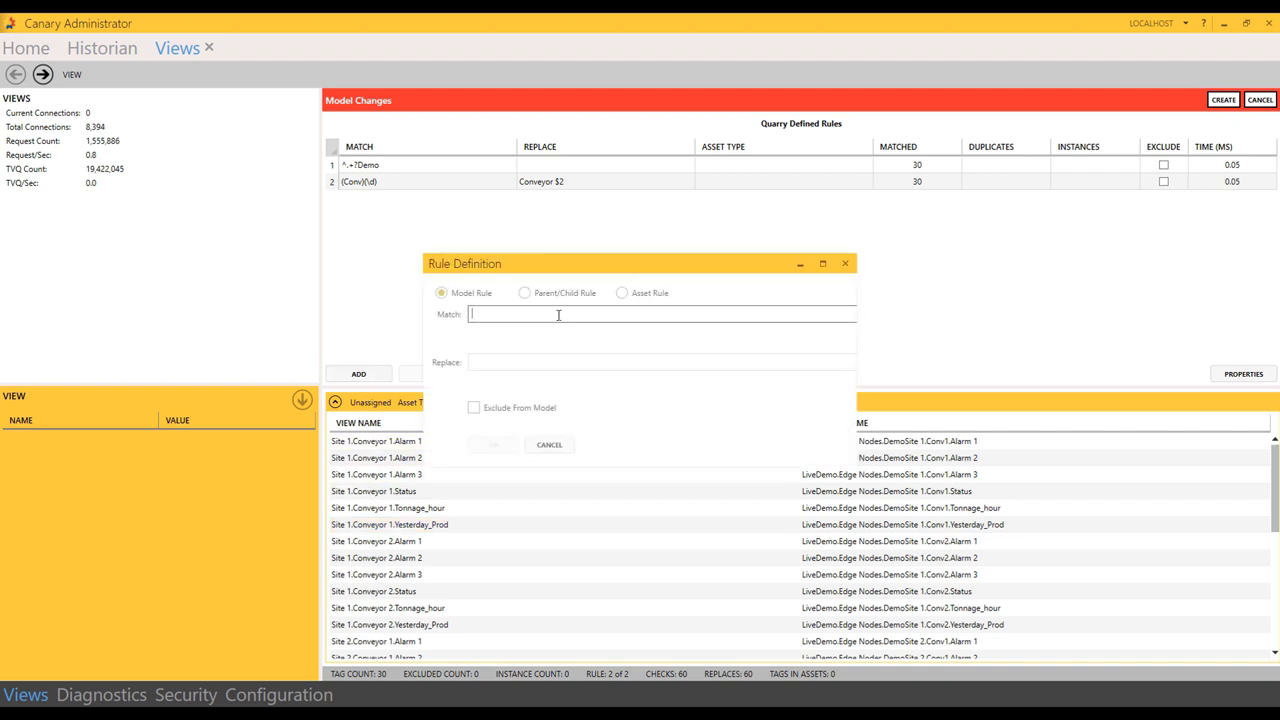
left_click(616, 293)
left_click(586, 313)
type("^.+?\\.")
key("Tab")
type("Site")
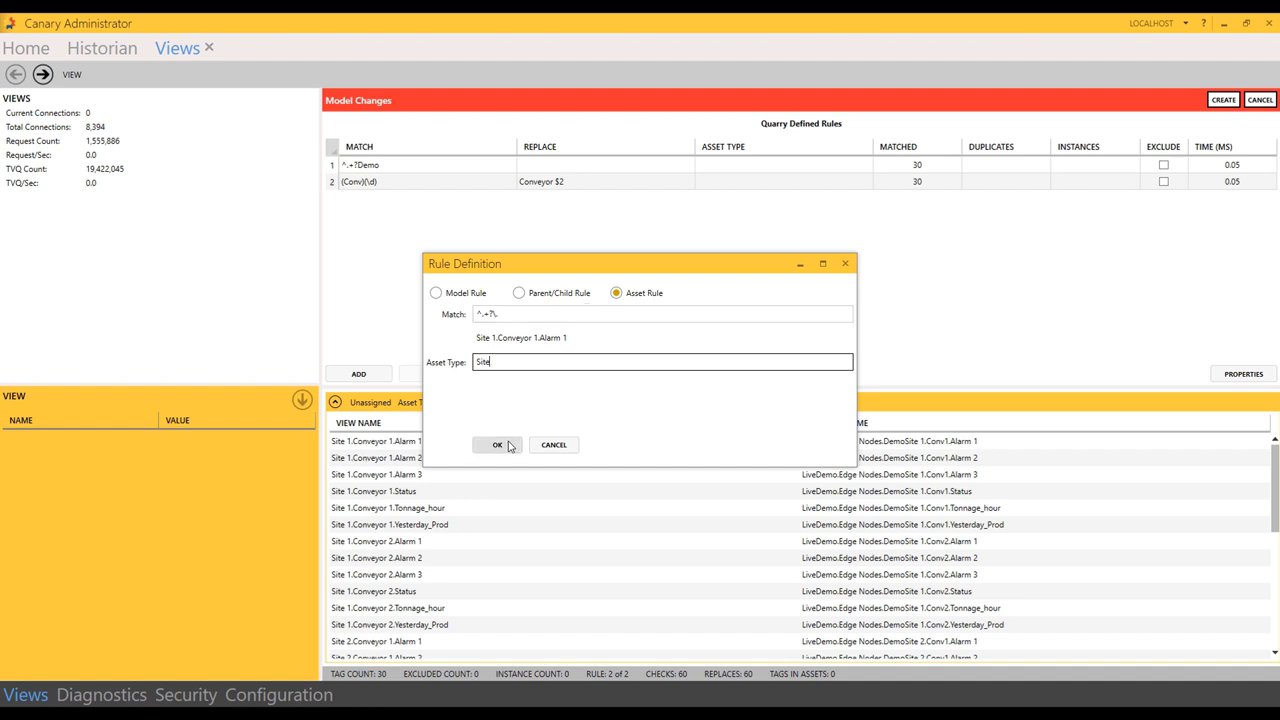
left_click(497, 444)
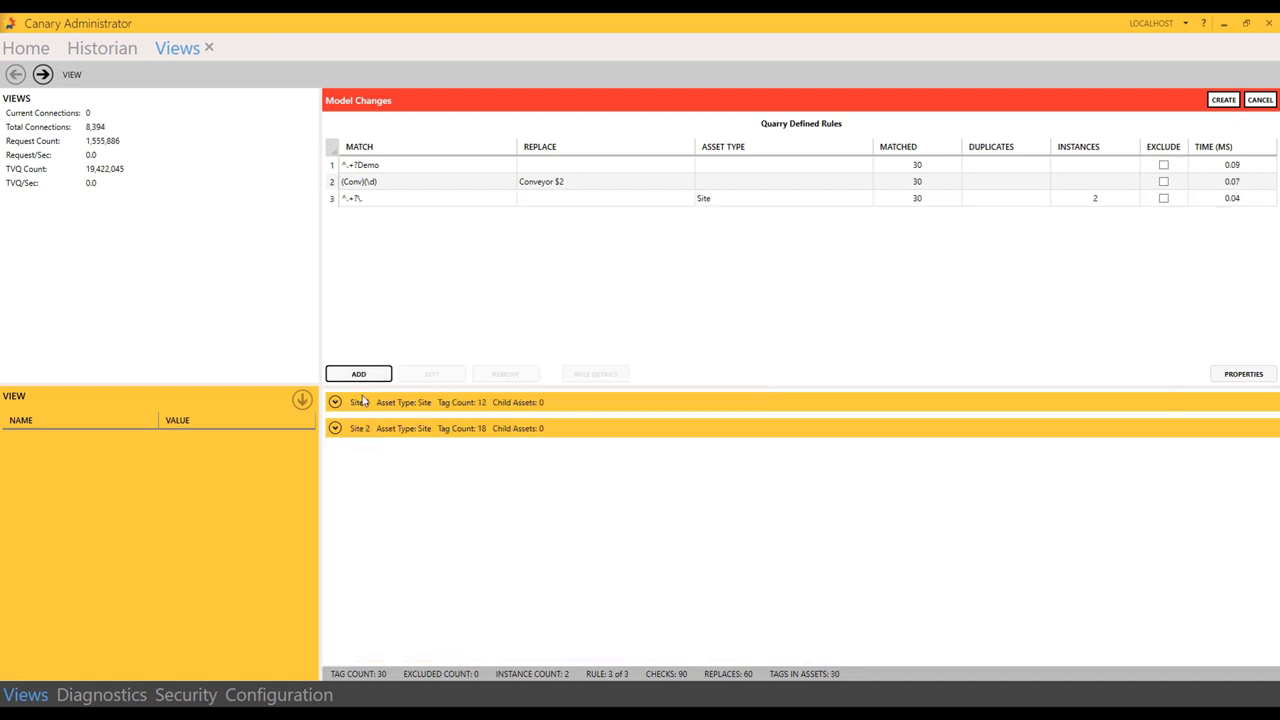
left_click(335, 403)
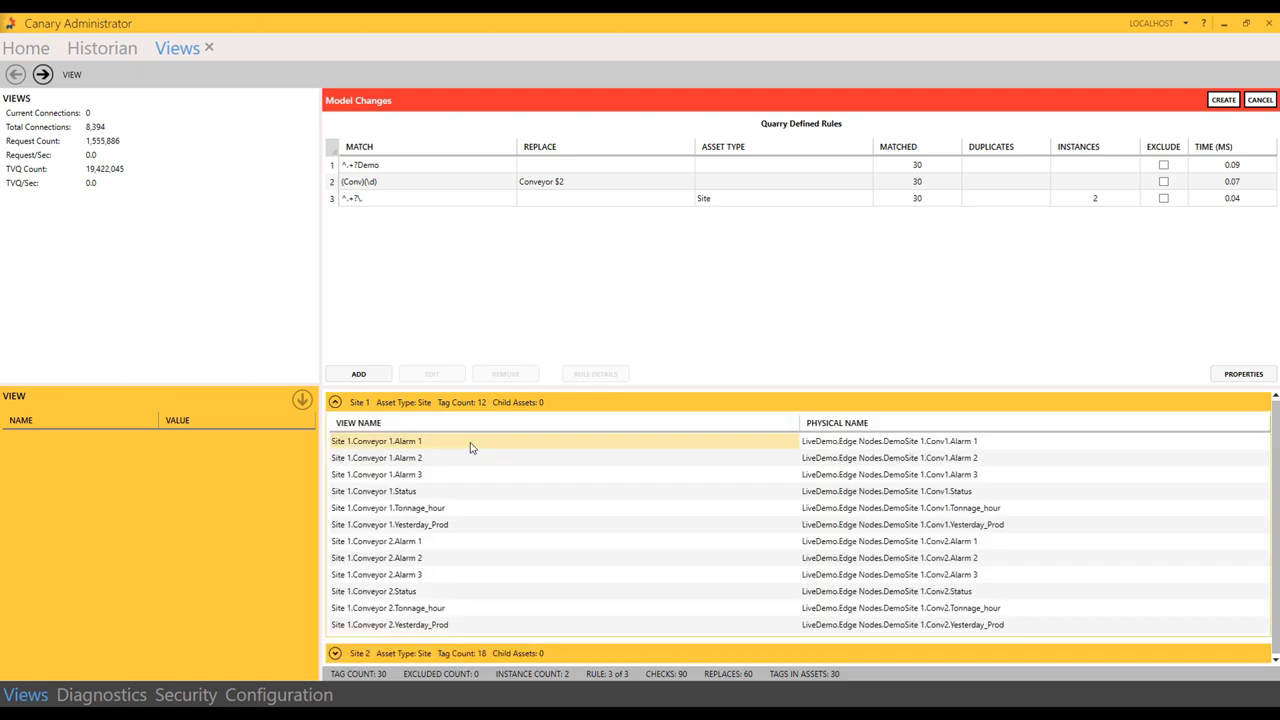
Step: Add a Conveyor asset rule matching '^.+?\..+?\.' and check the conveyors under both sites
left_click(335, 402)
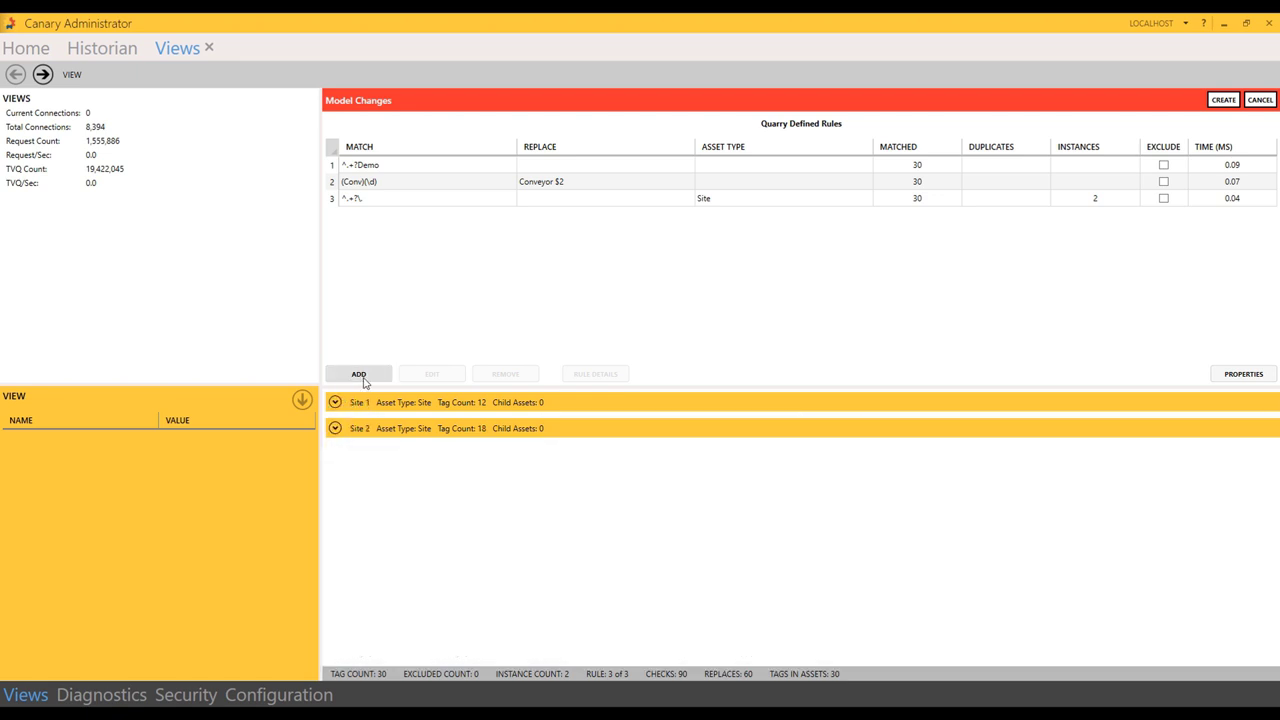
left_click(360, 374)
left_click(616, 293)
left_click(579, 315)
type("^")
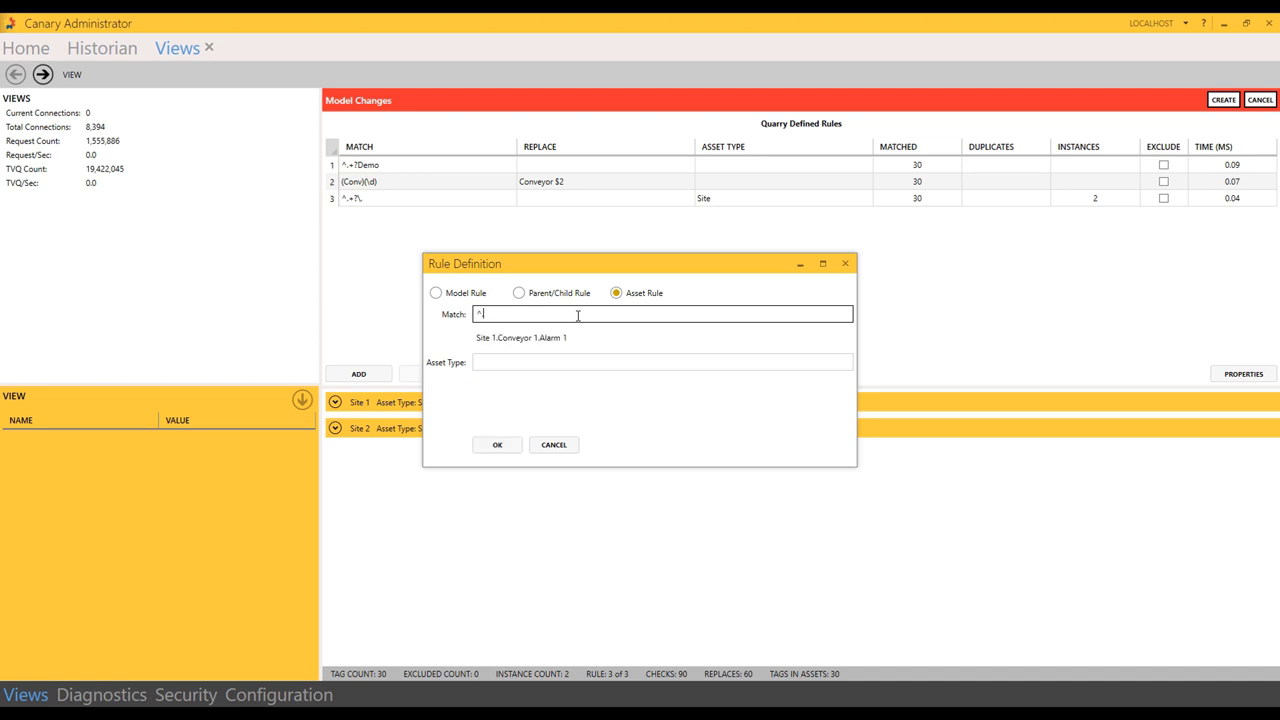
type(".+?\\..+?\\.")
key("Tab")
type("Conveyor")
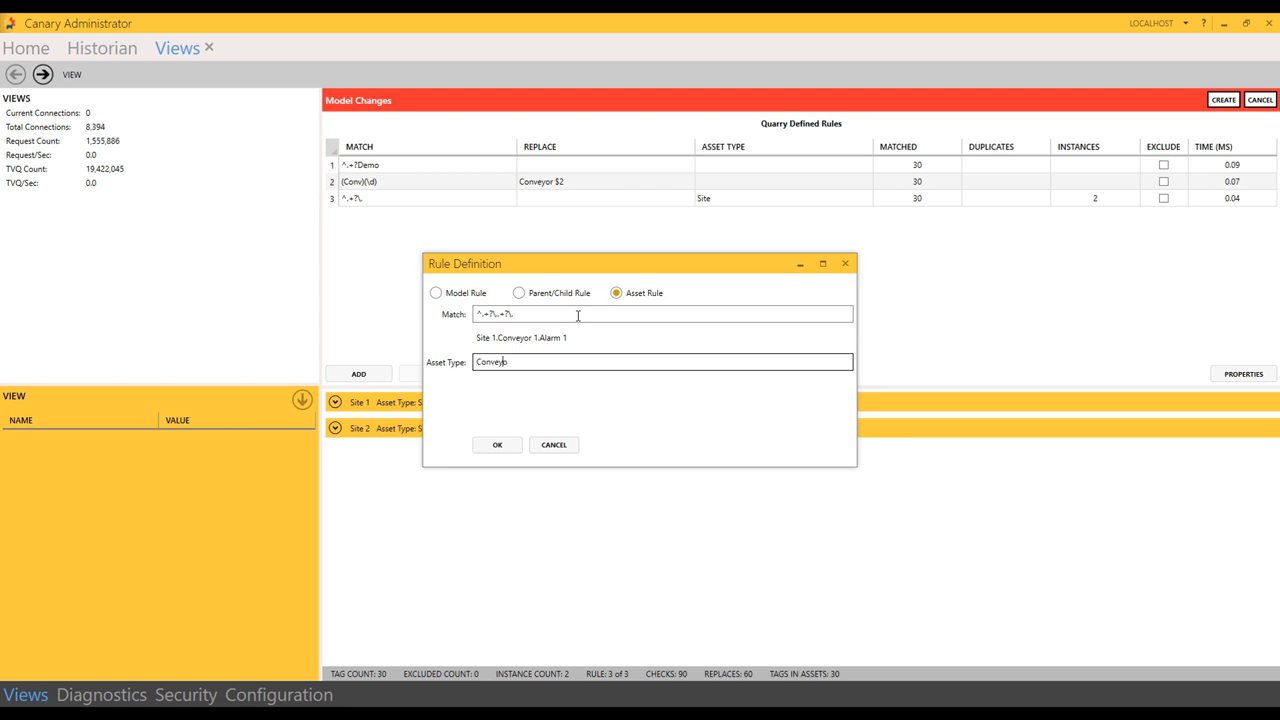
left_click(497, 444)
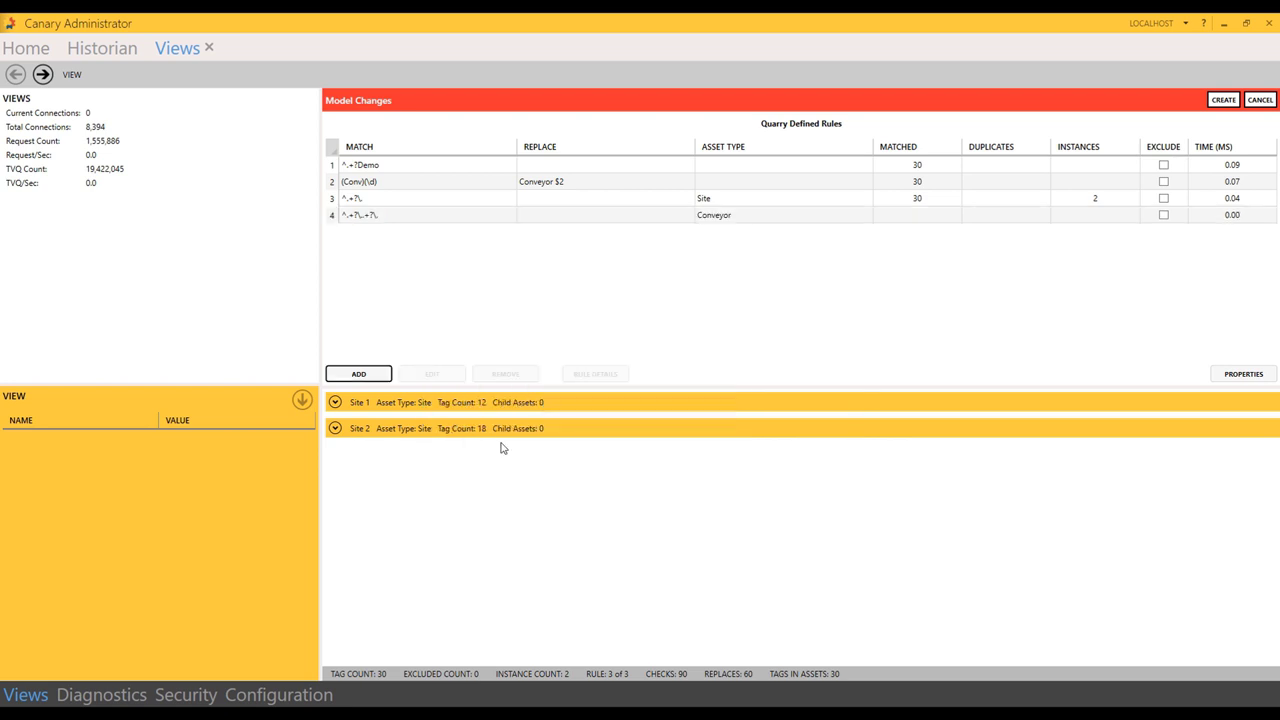
left_click(335, 402)
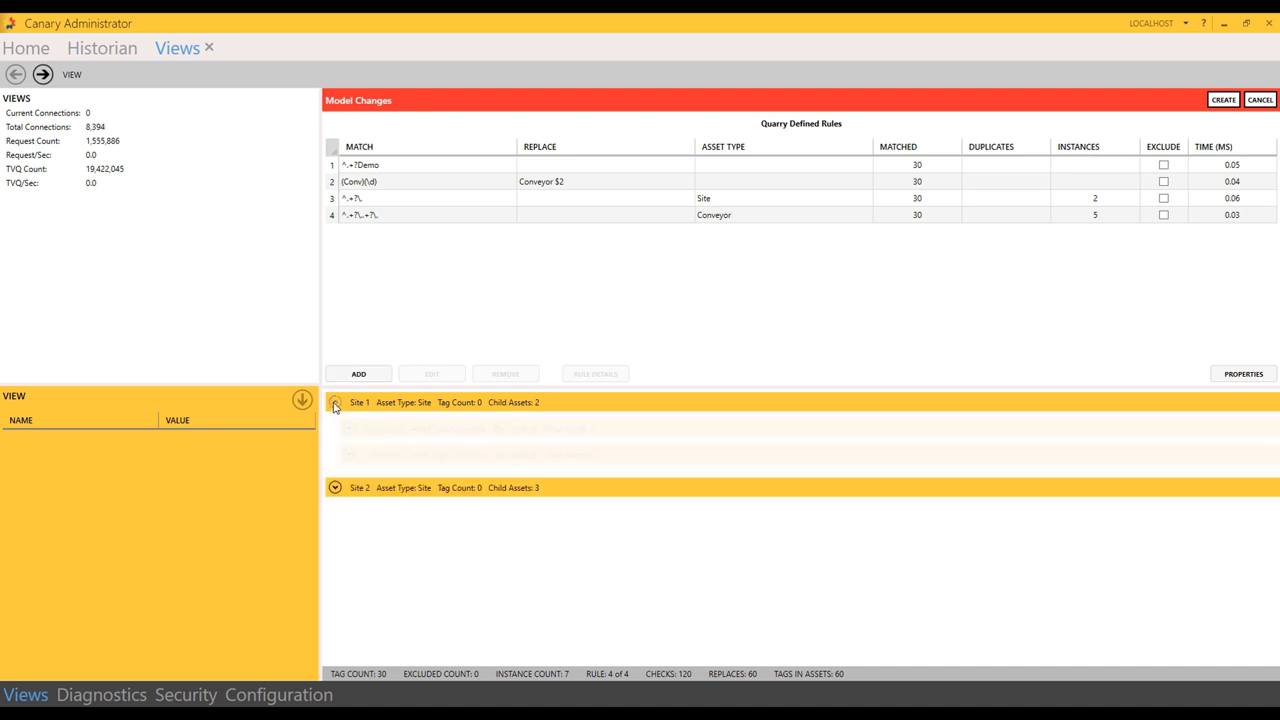
left_click(335, 488)
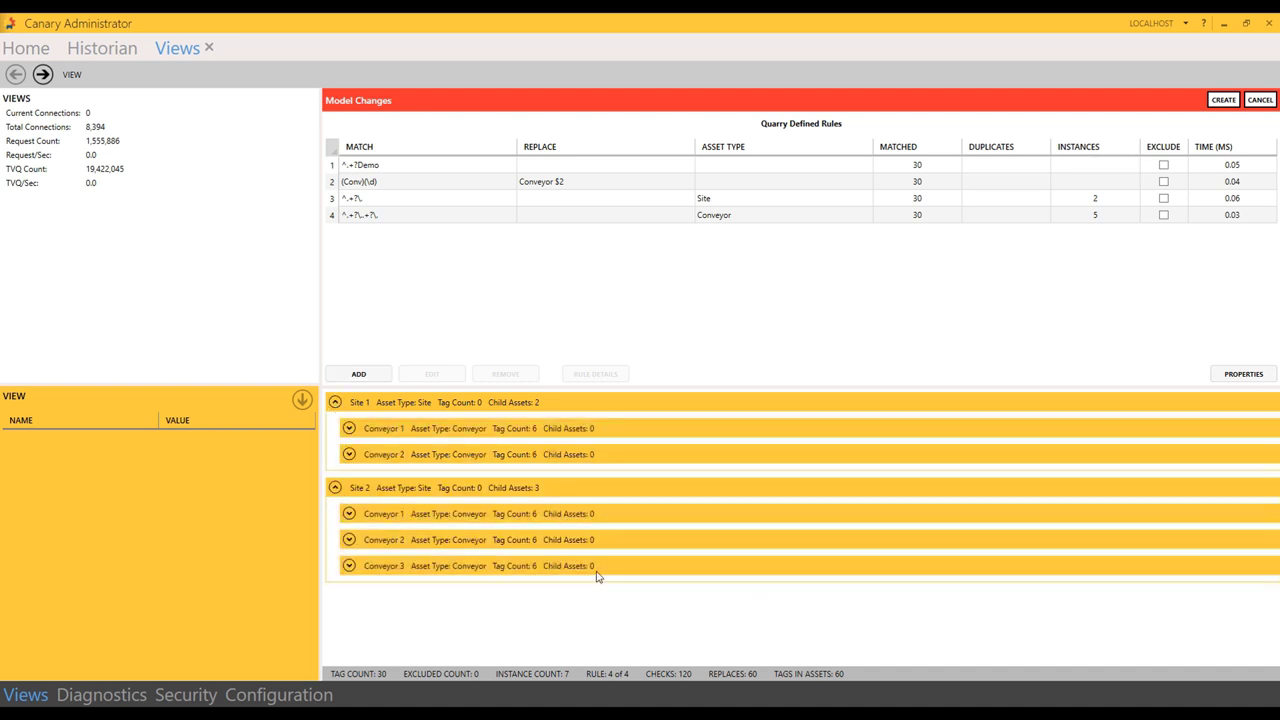
left_click(348, 513)
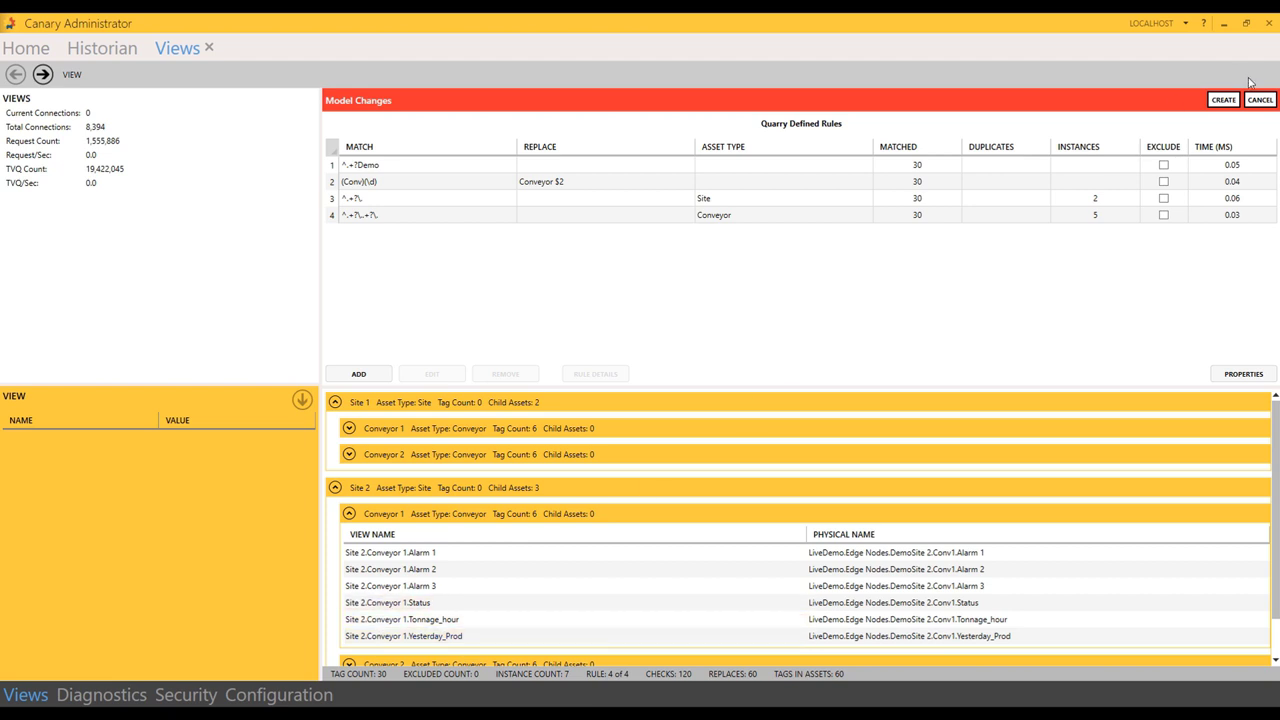
left_click(1224, 100)
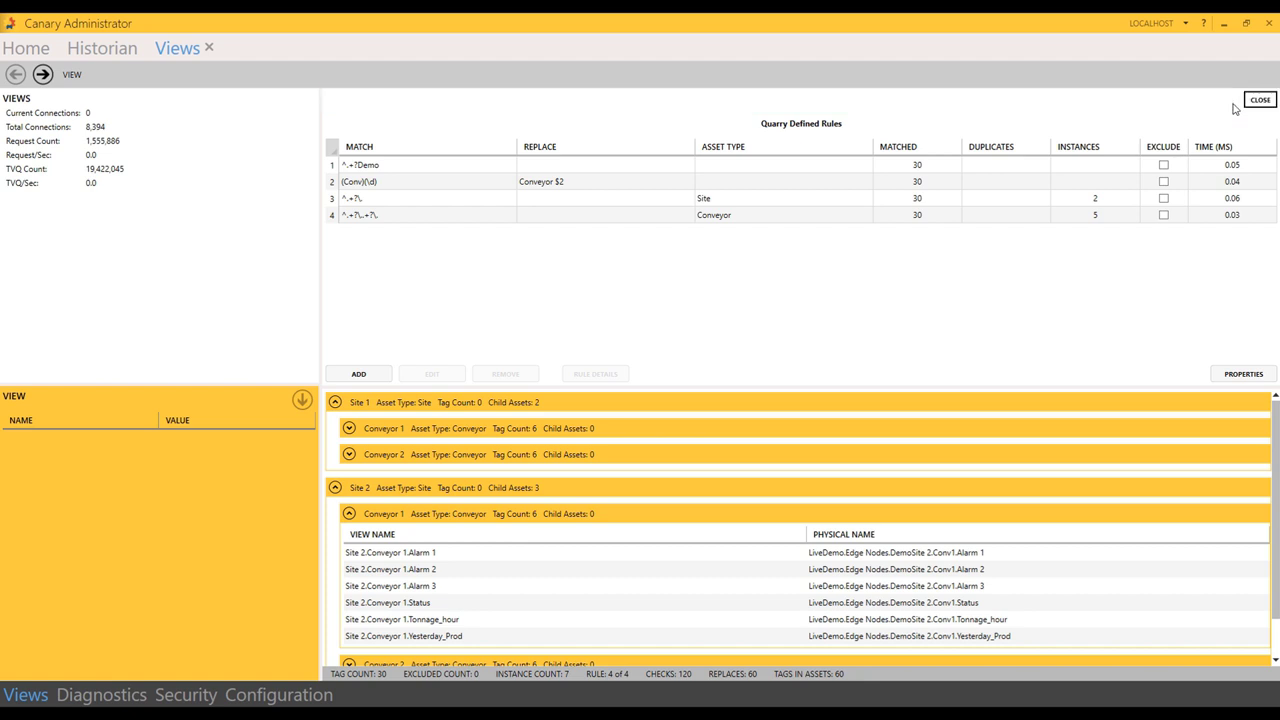
left_click(1259, 100)
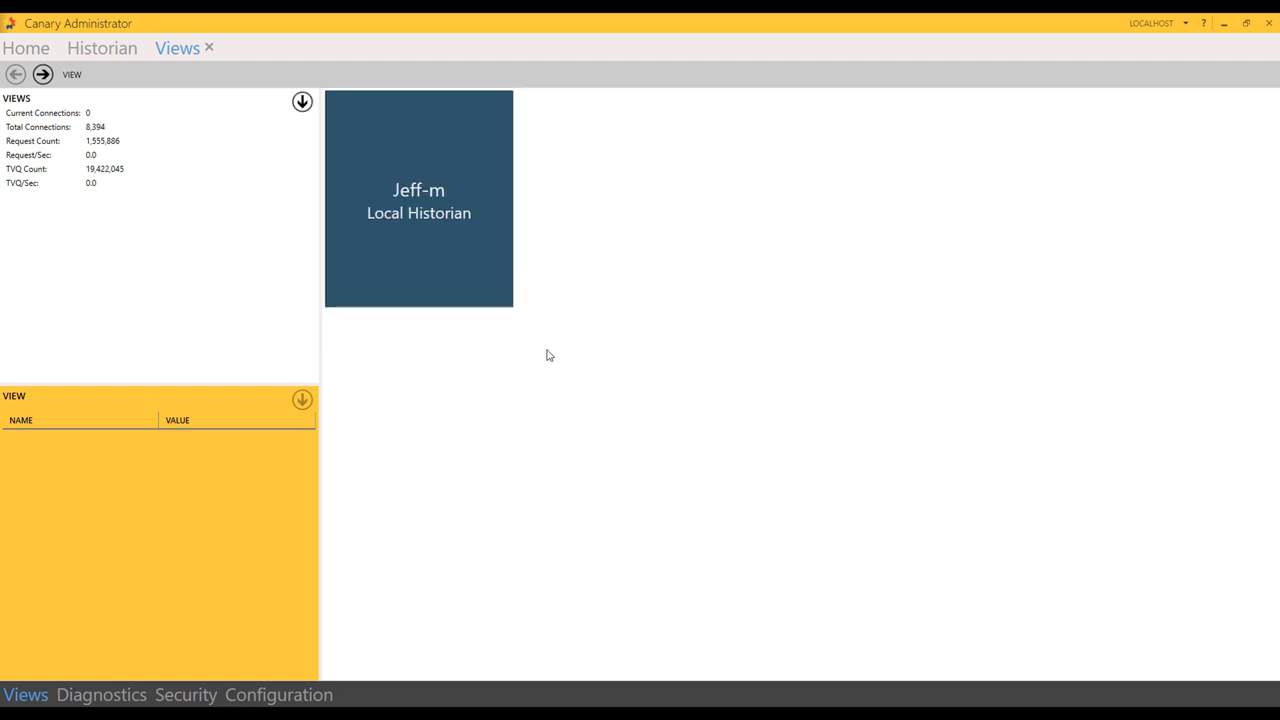
mouse_move(657, 189)
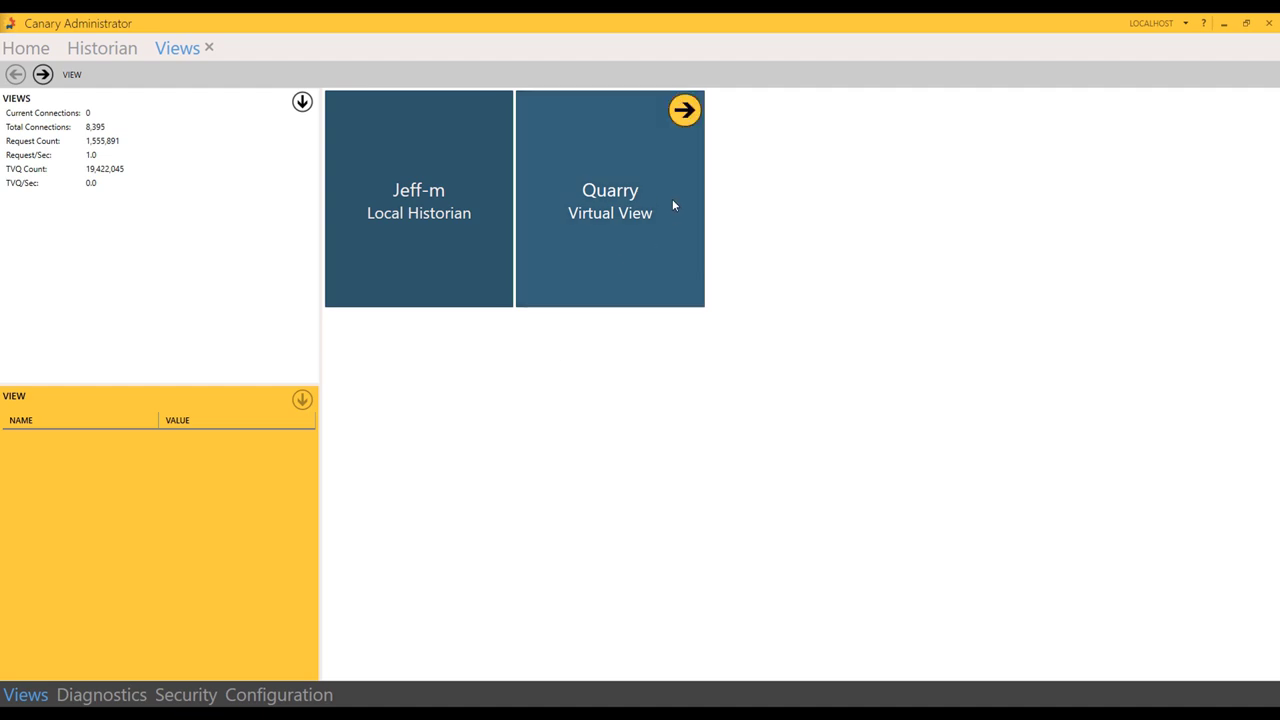
mouse_move(420, 226)
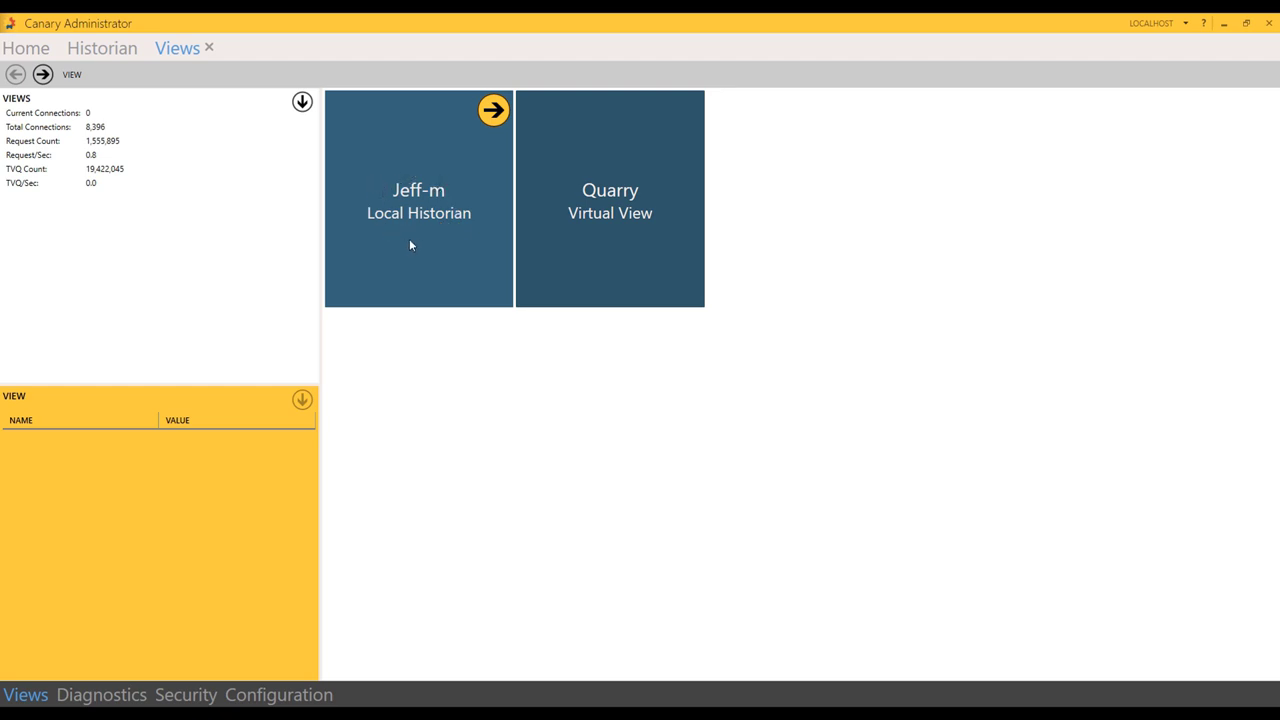
mouse_move(594, 234)
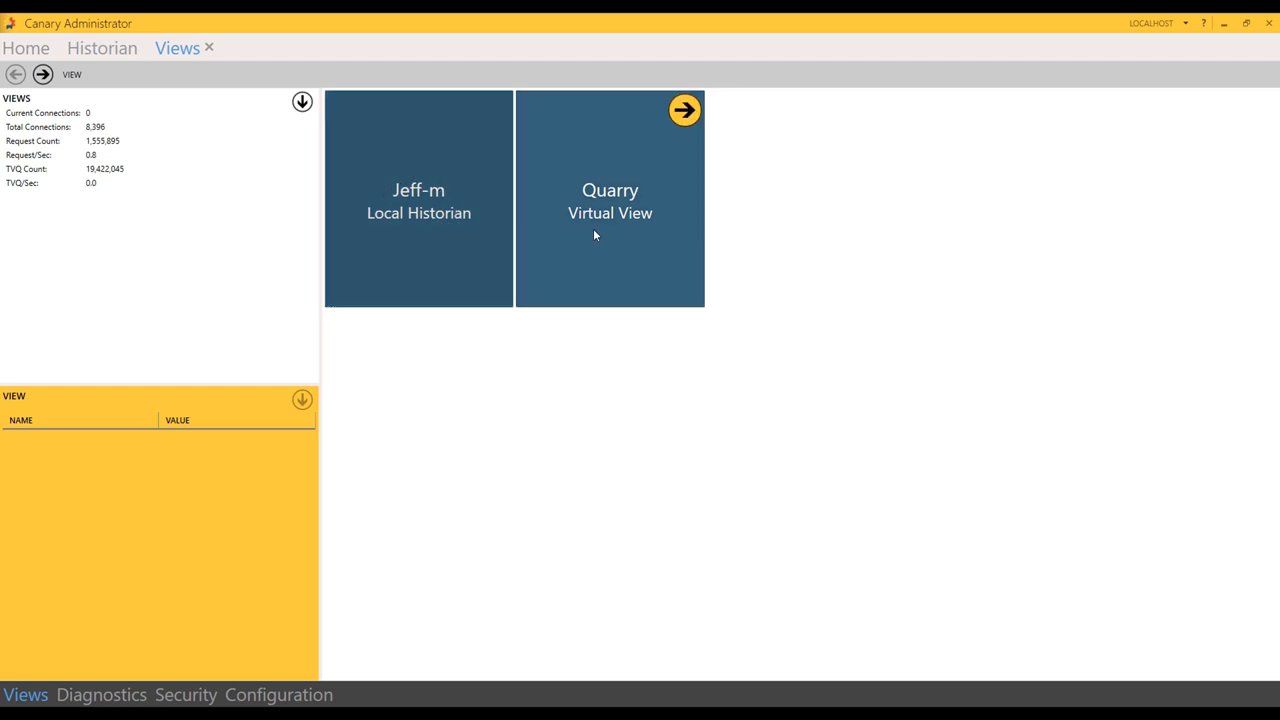
double_click(594, 234)
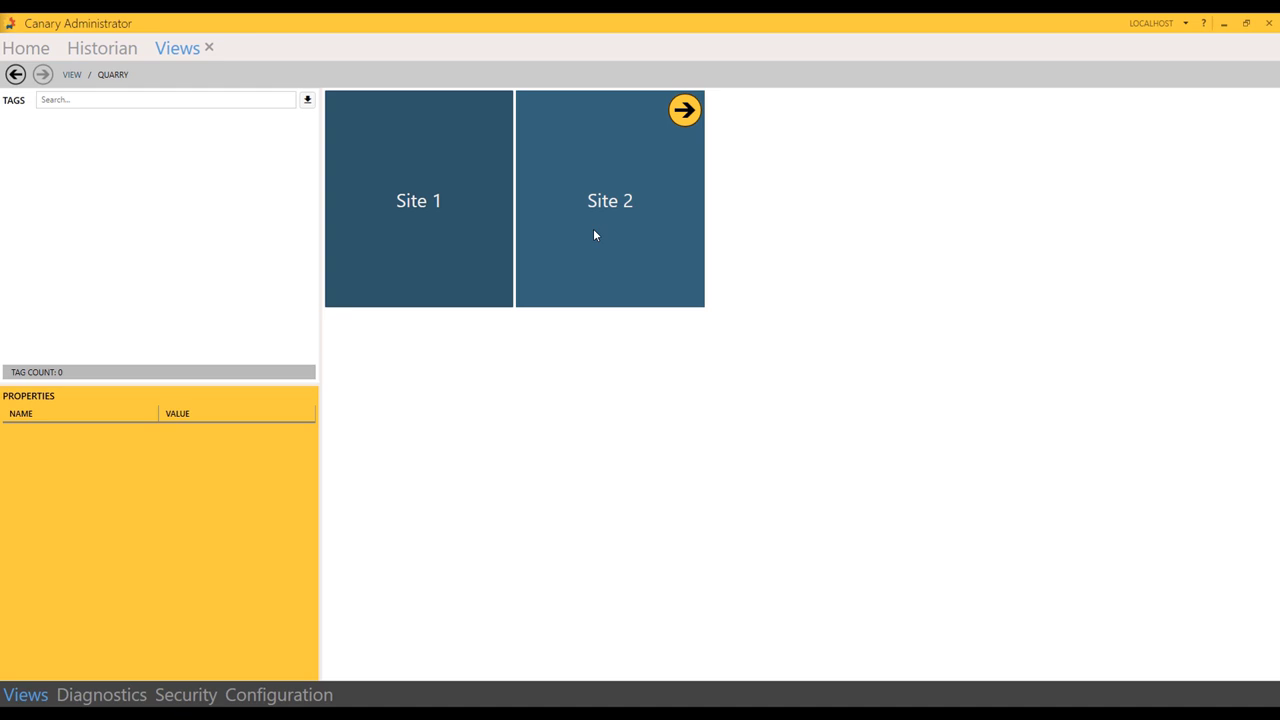
double_click(594, 230)
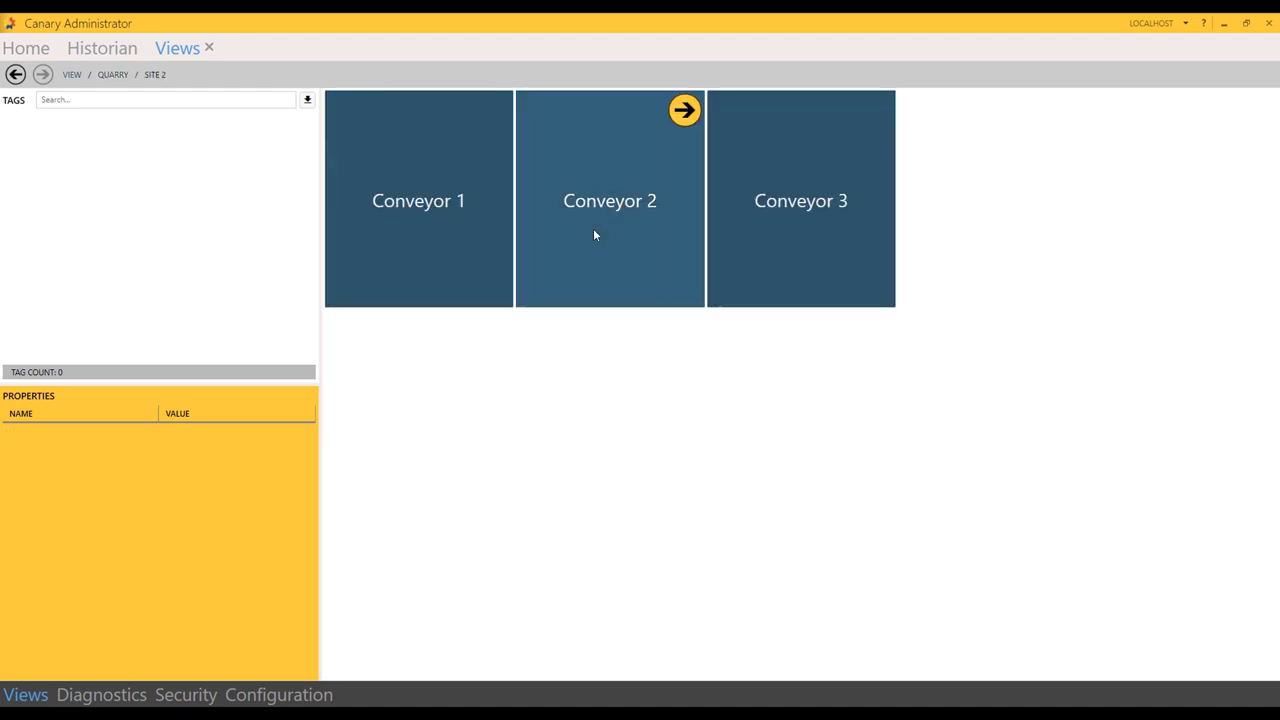
double_click(594, 235)
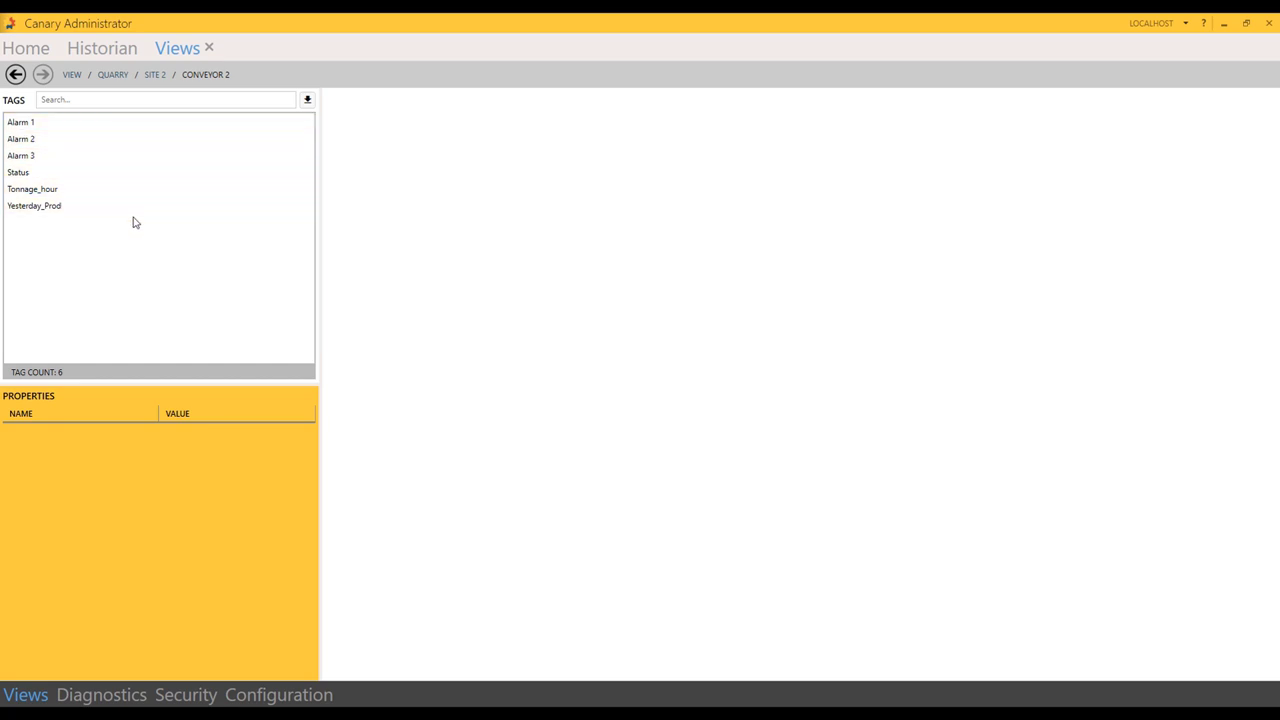
left_click(15, 75)
left_click(15, 75)
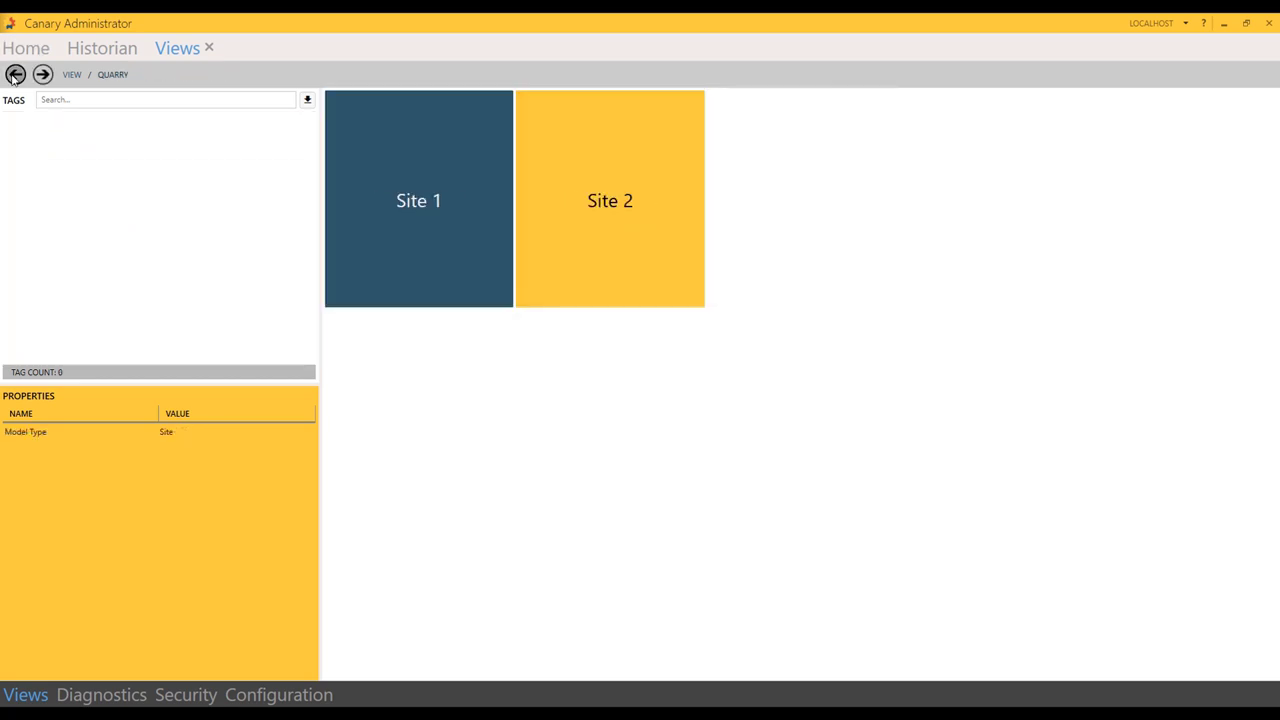
left_click(15, 75)
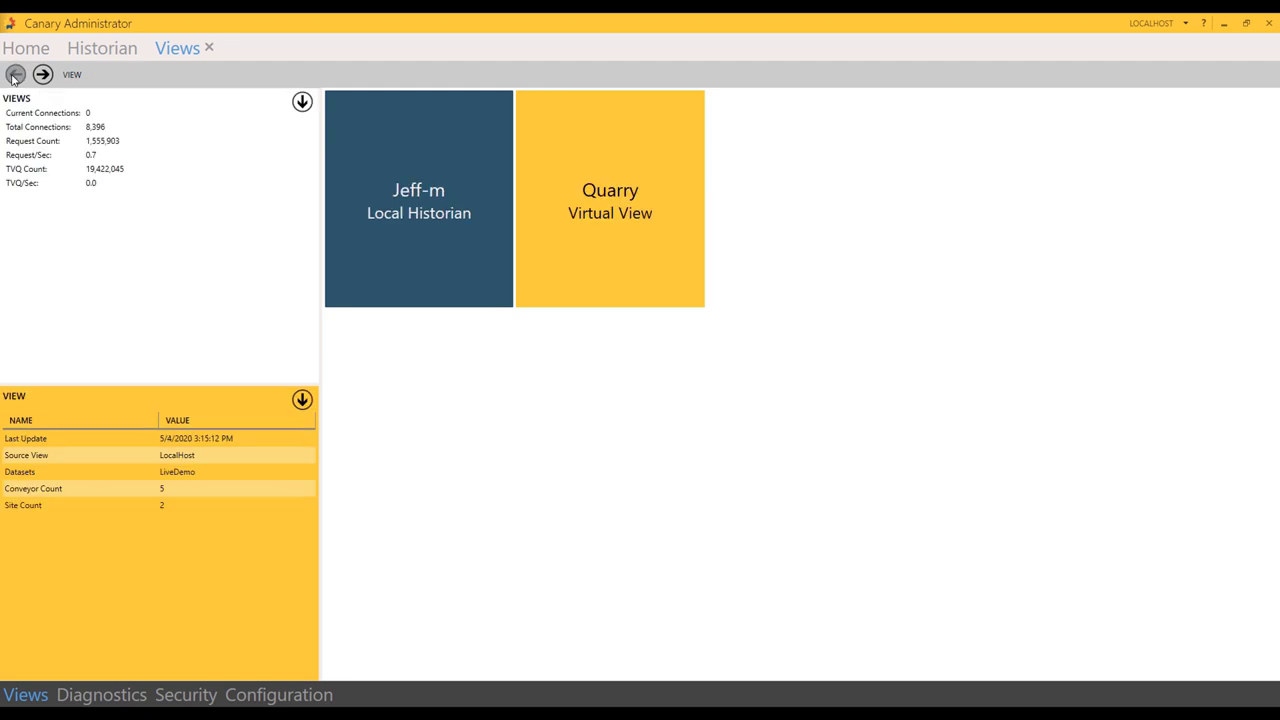
Step: Close the Views and Historian pages, then start a new calculation from the Calculation page
left_click(208, 48)
left_click(146, 51)
left_click(144, 51)
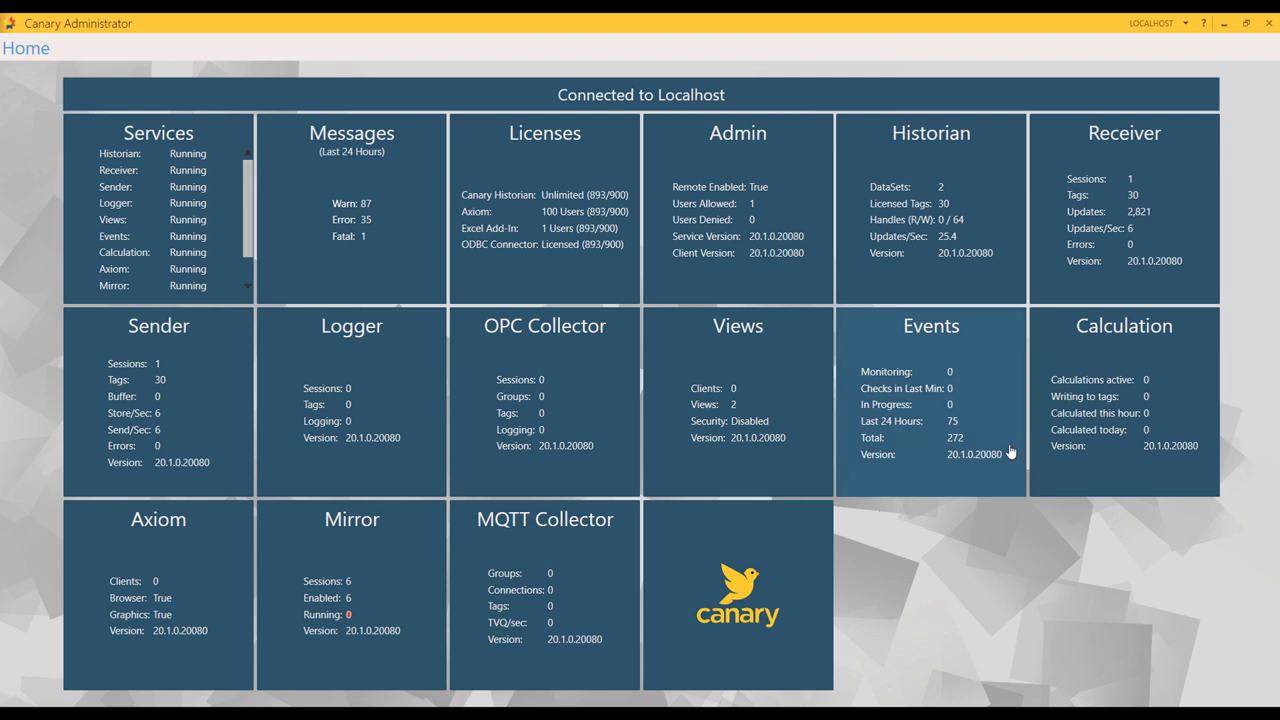
left_click(1122, 361)
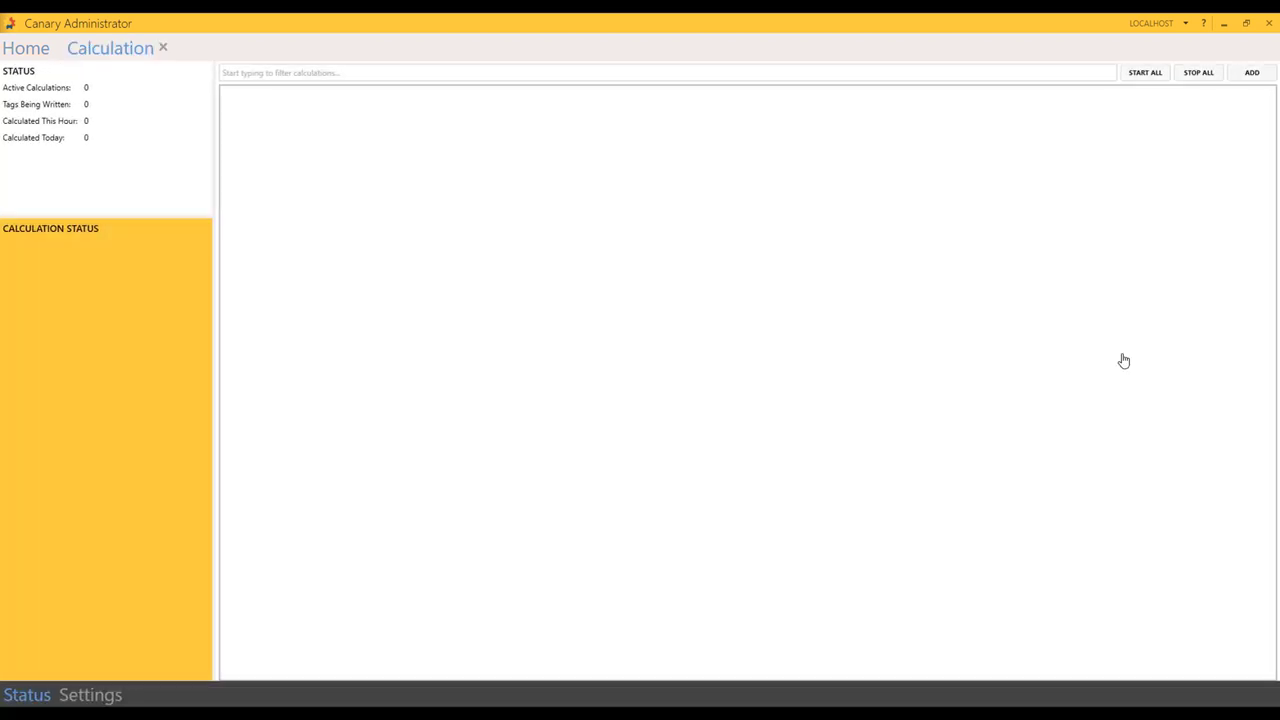
left_click(1250, 73)
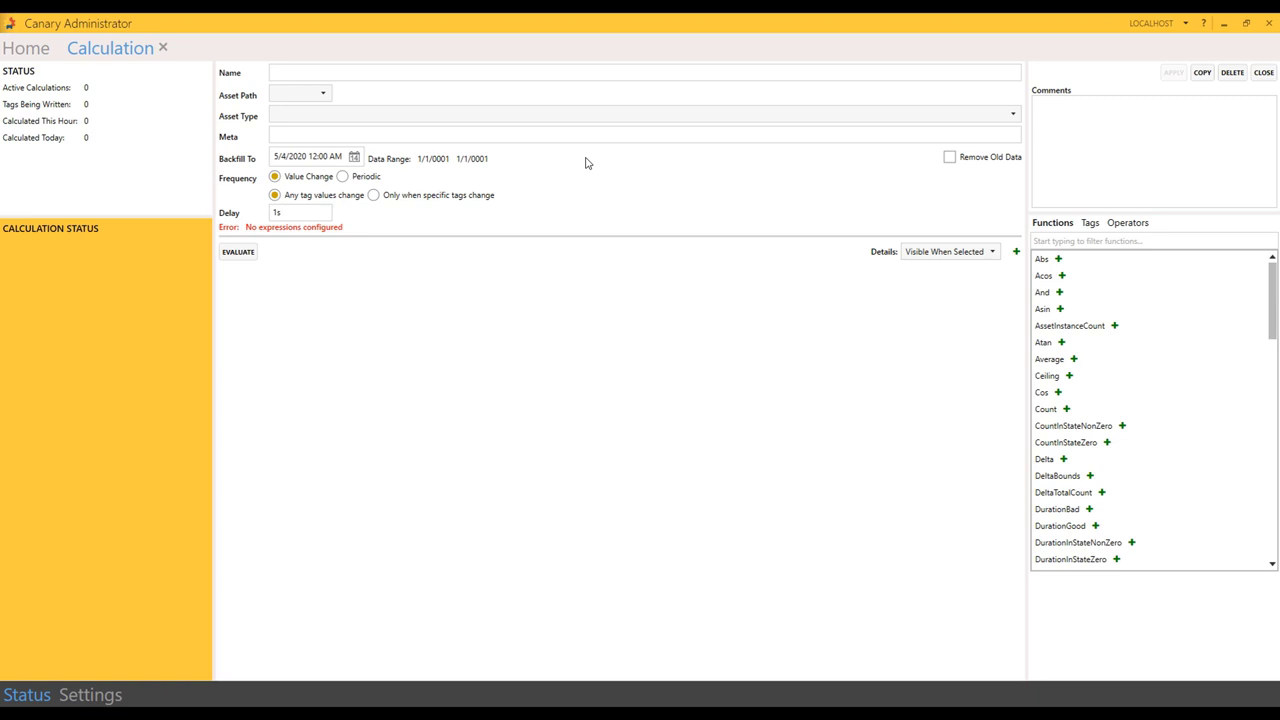
Step: Name the calculation '5m Avg Tonnage' with asset path Quarry and asset type Conveyor
left_click(480, 72)
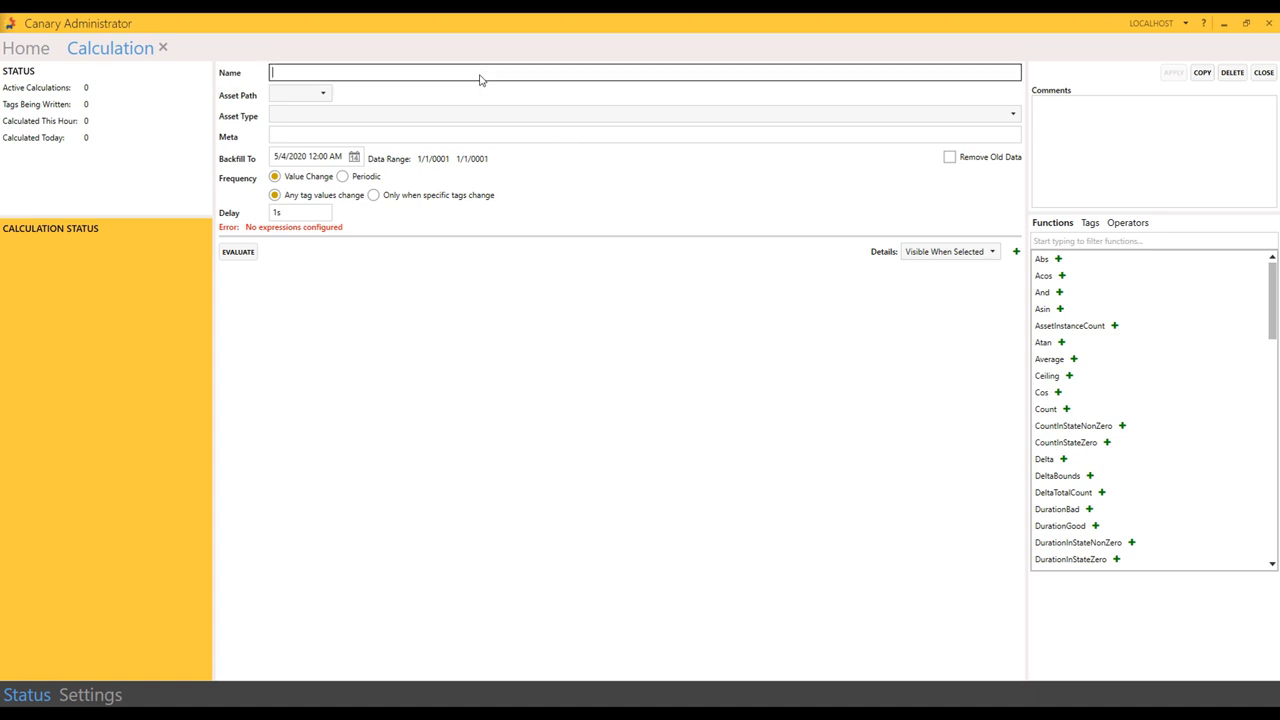
type("5m Avg Tonnage")
left_click(320, 100)
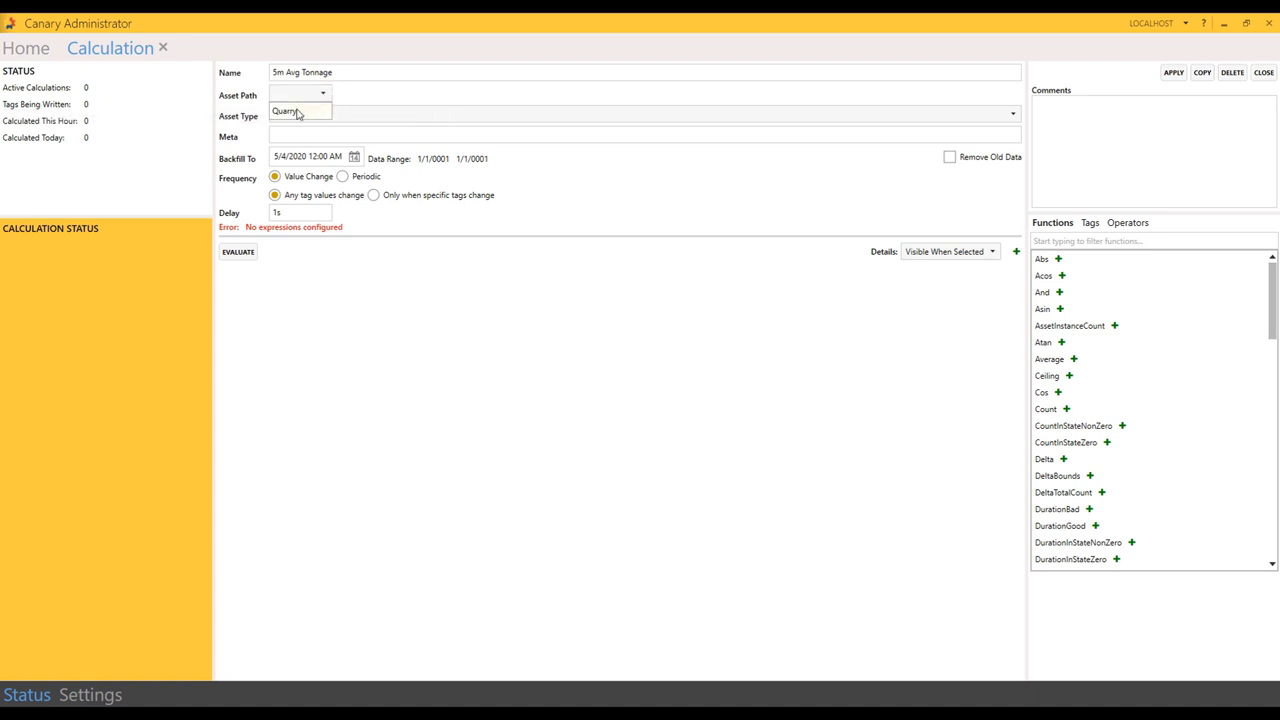
left_click(291, 118)
left_click(300, 117)
left_click(298, 133)
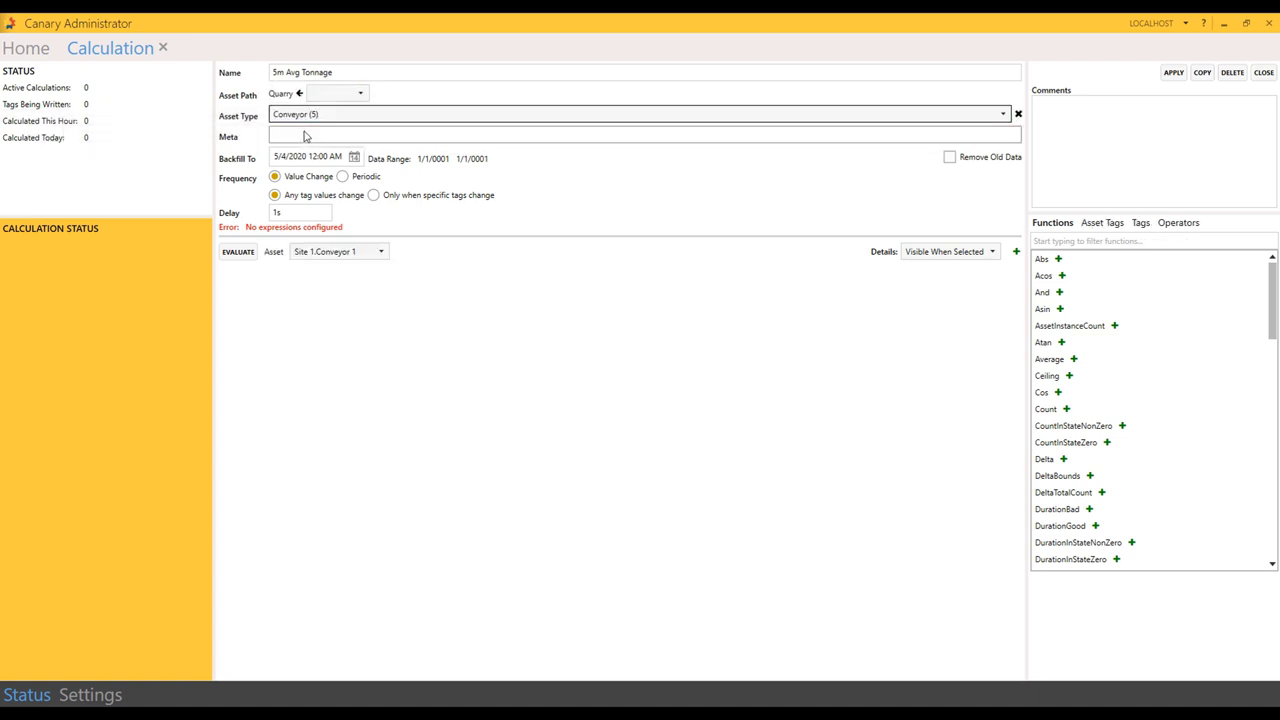
Step: Make it run periodically every 1m with backfill to 5/4/2020 3:00 PM
left_click(344, 177)
left_click(285, 194)
type("5m")
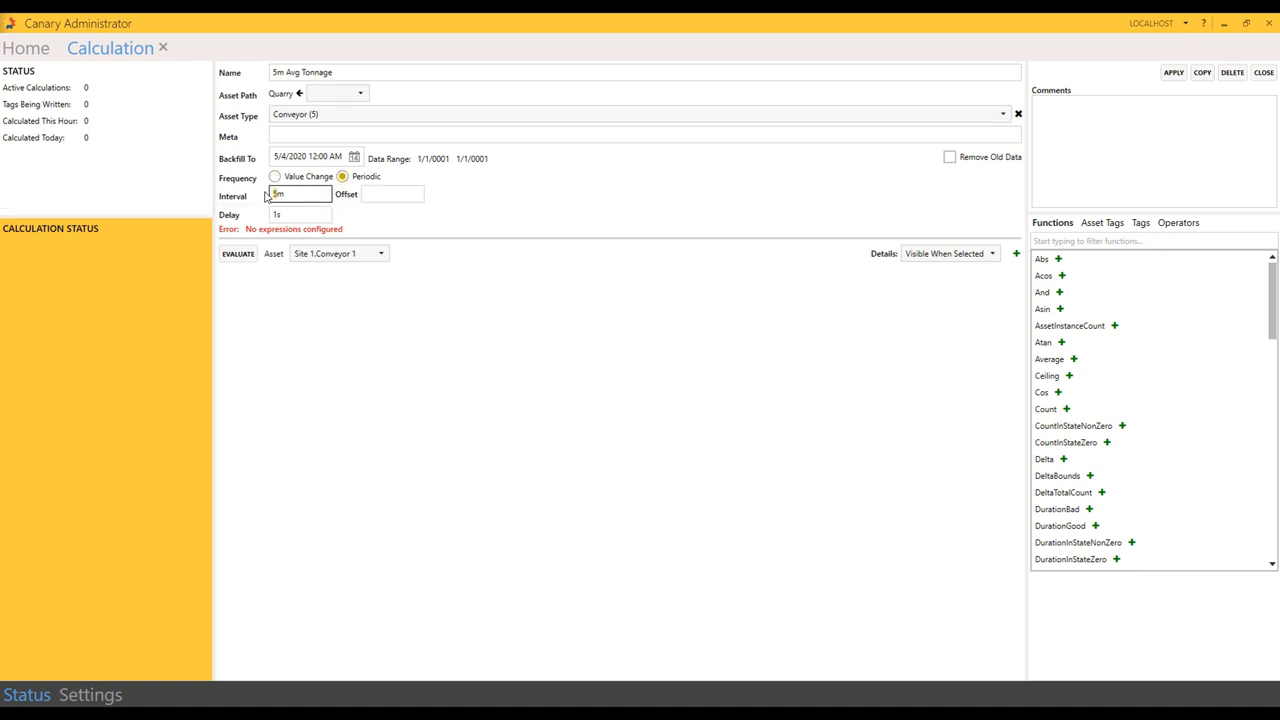
type("1")
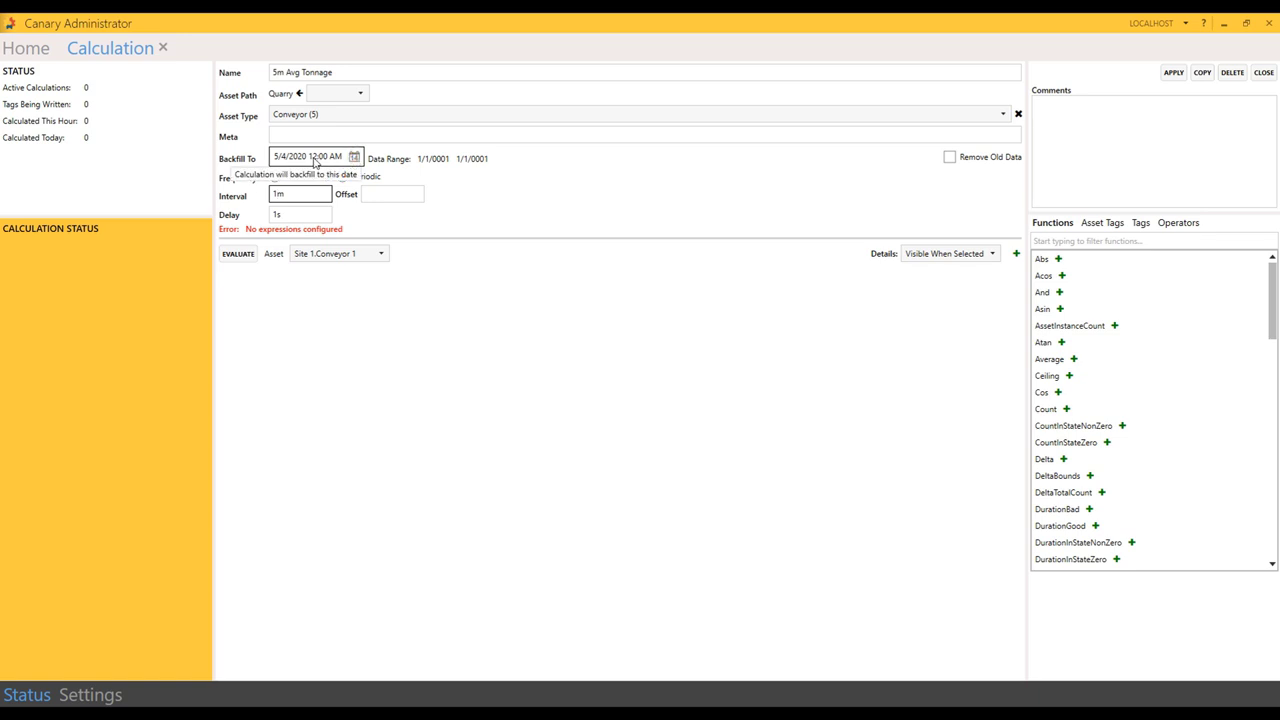
left_click(318, 160)
double_click(312, 158)
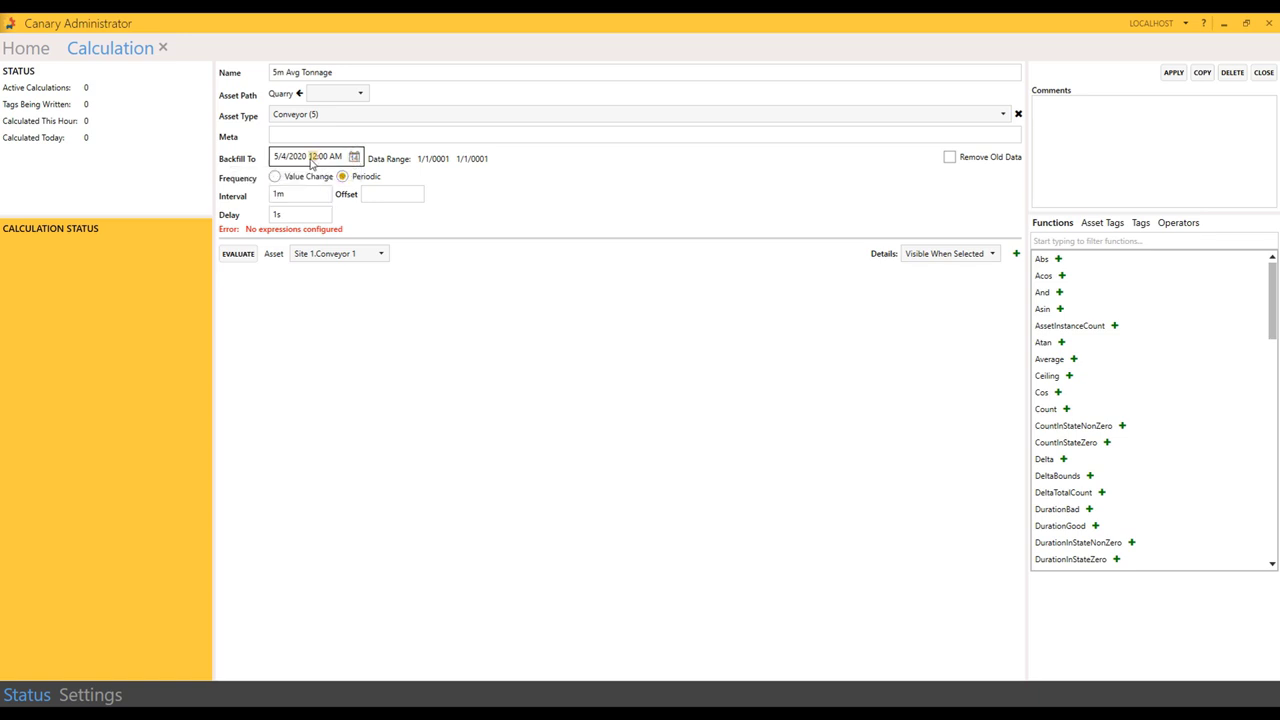
type("03")
left_click(331, 158)
type("P")
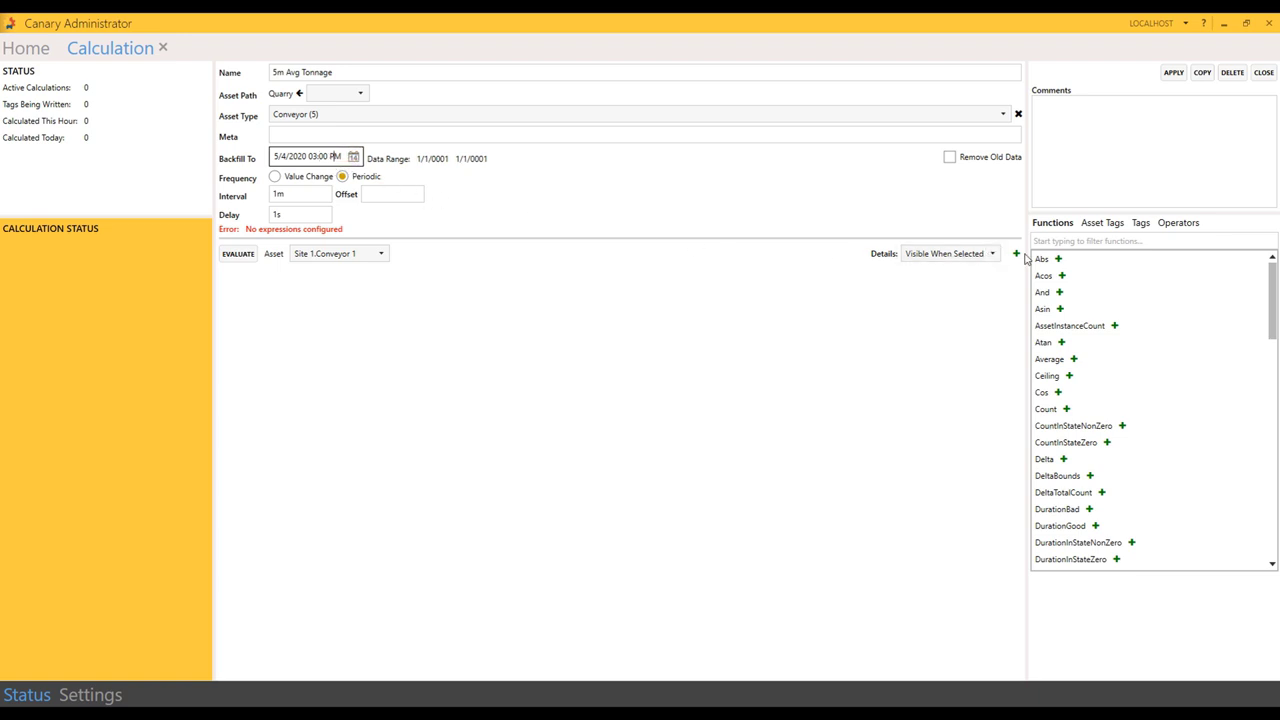
Step: Add an expression using TimeAverage2 on the Tonnage_hour tag over '5m'
left_click(1016, 255)
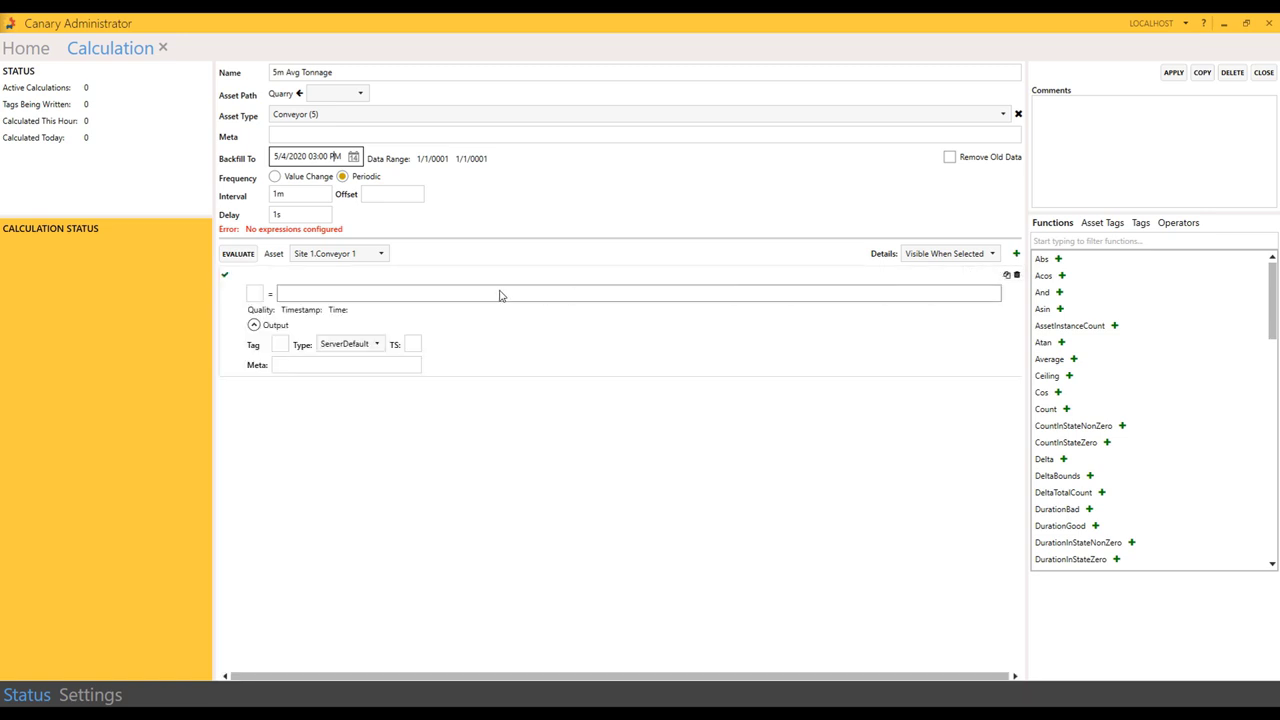
left_click(284, 297)
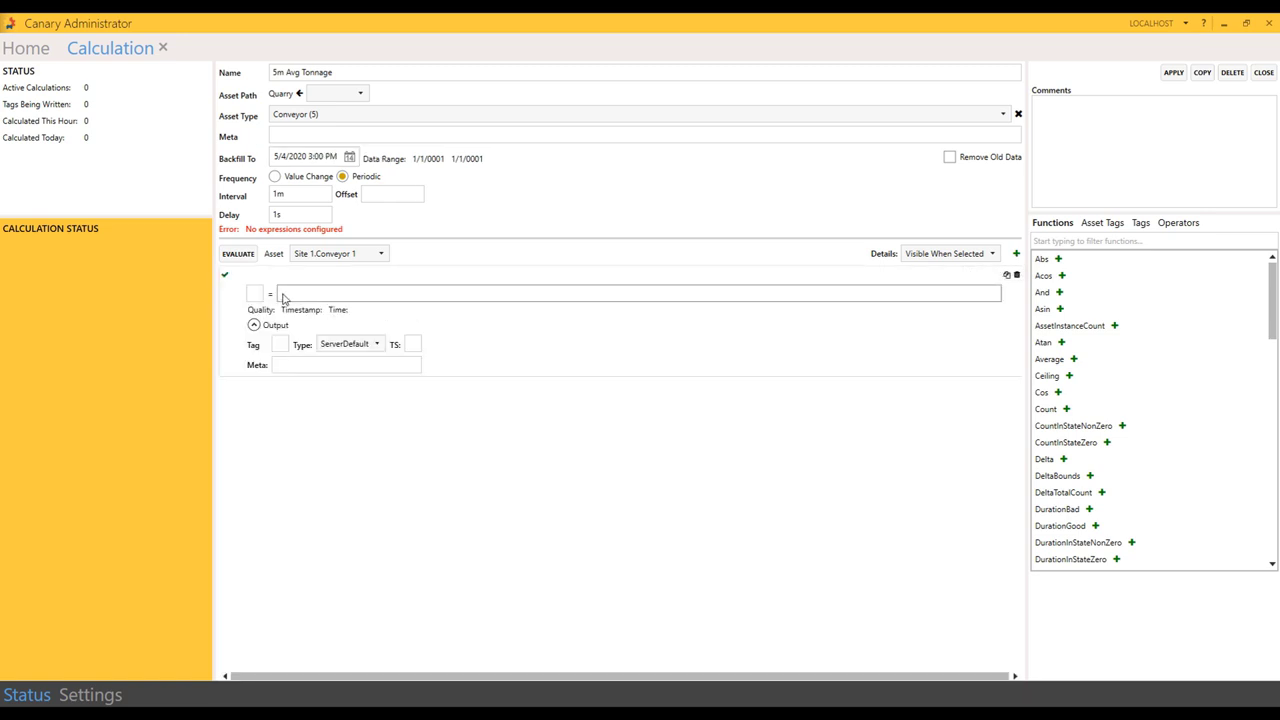
left_click(279, 292)
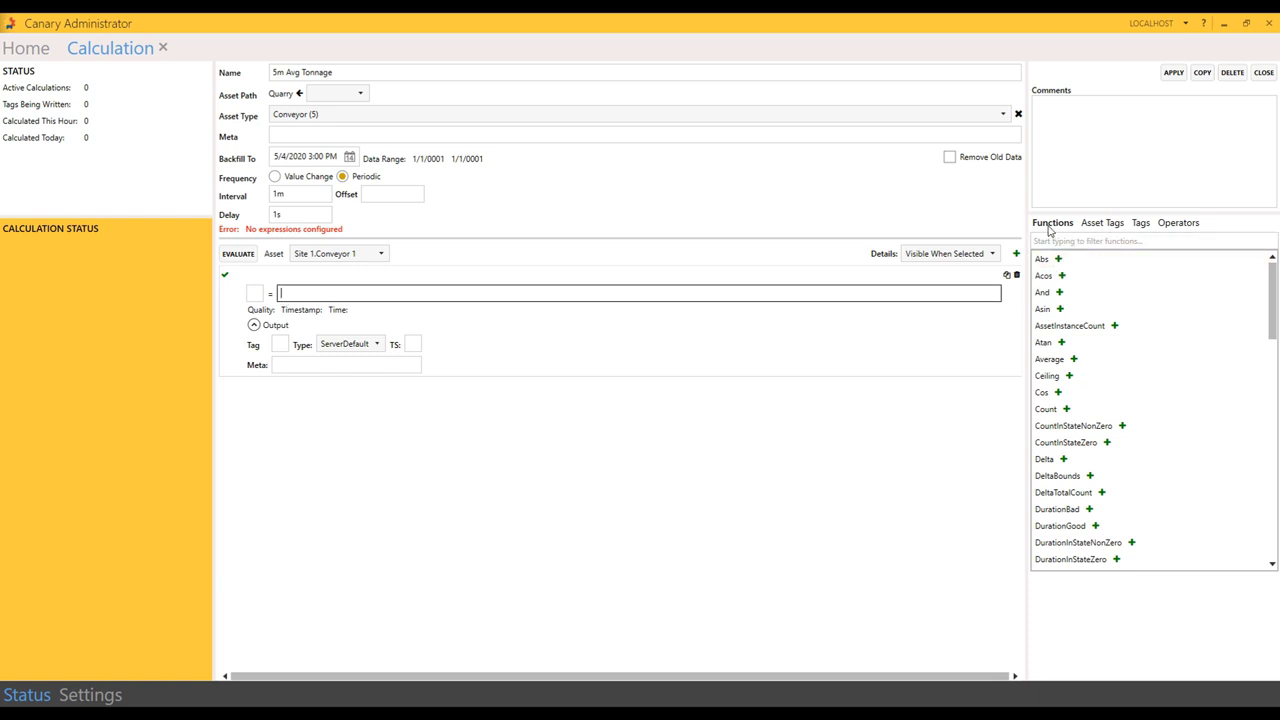
left_click_drag(1273, 287, 1273, 501)
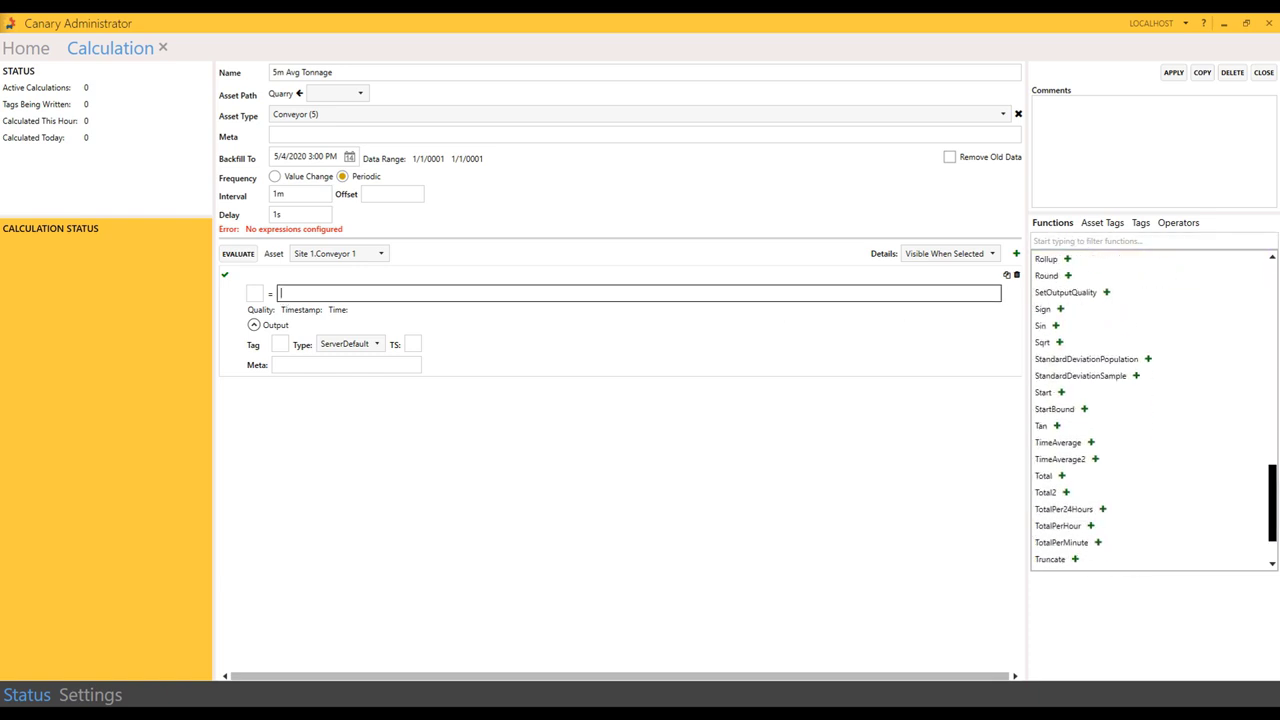
left_click(1095, 459)
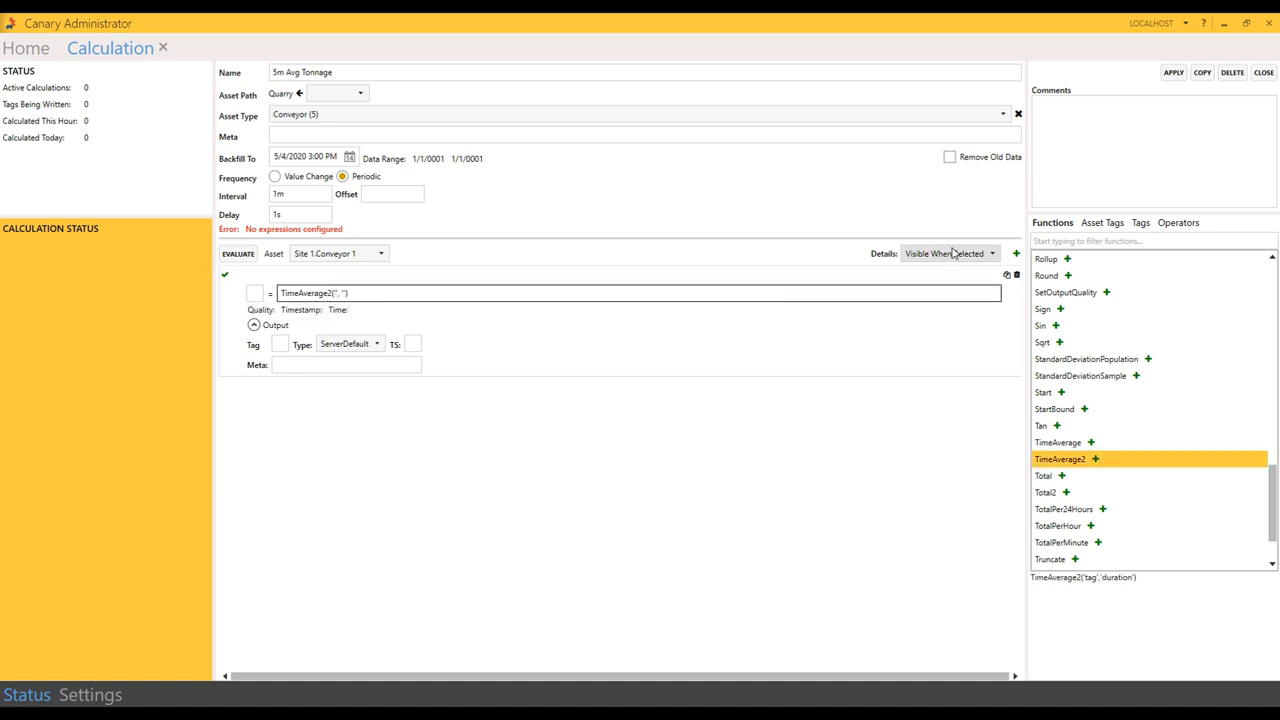
left_click(1106, 226)
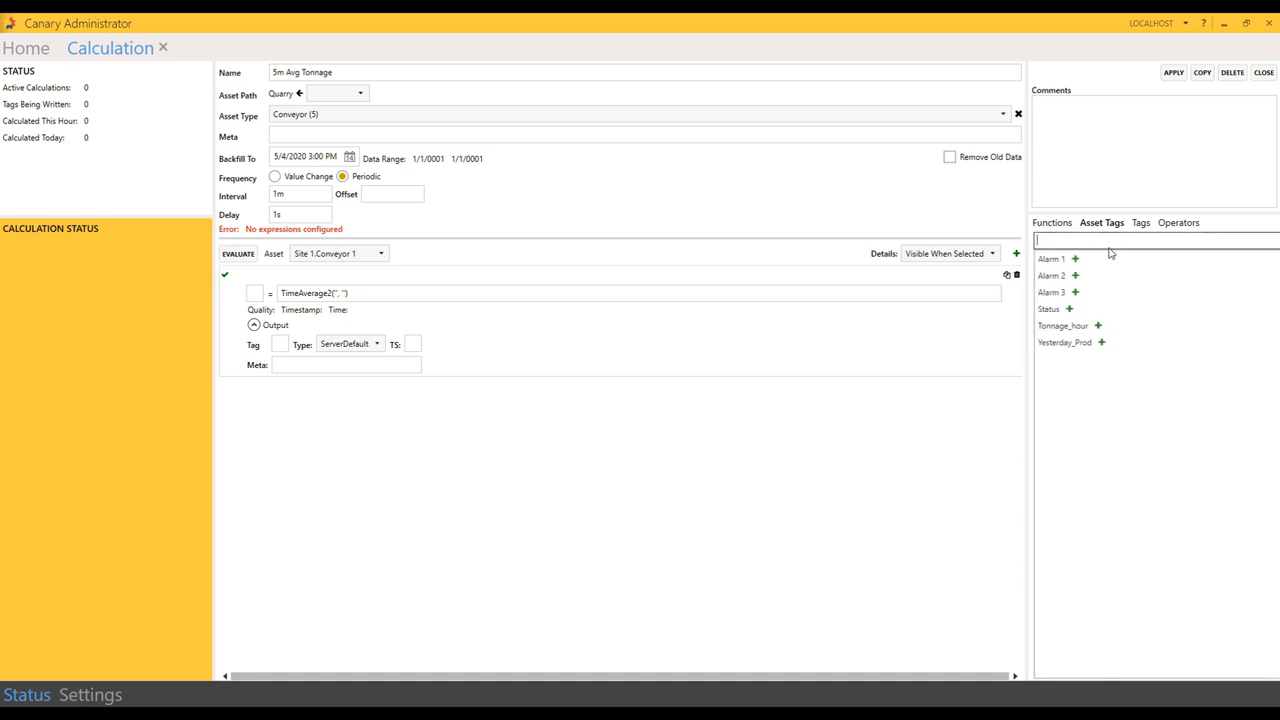
left_click(1095, 326)
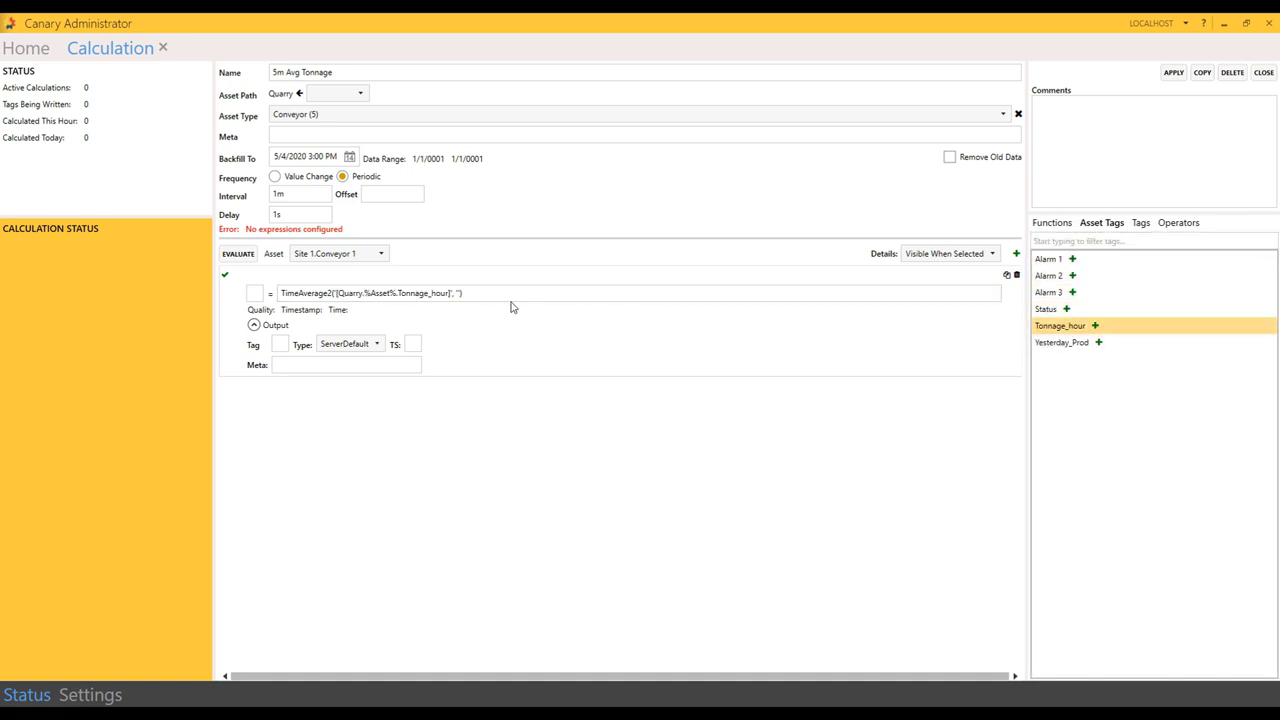
left_click(455, 294)
type("'5")
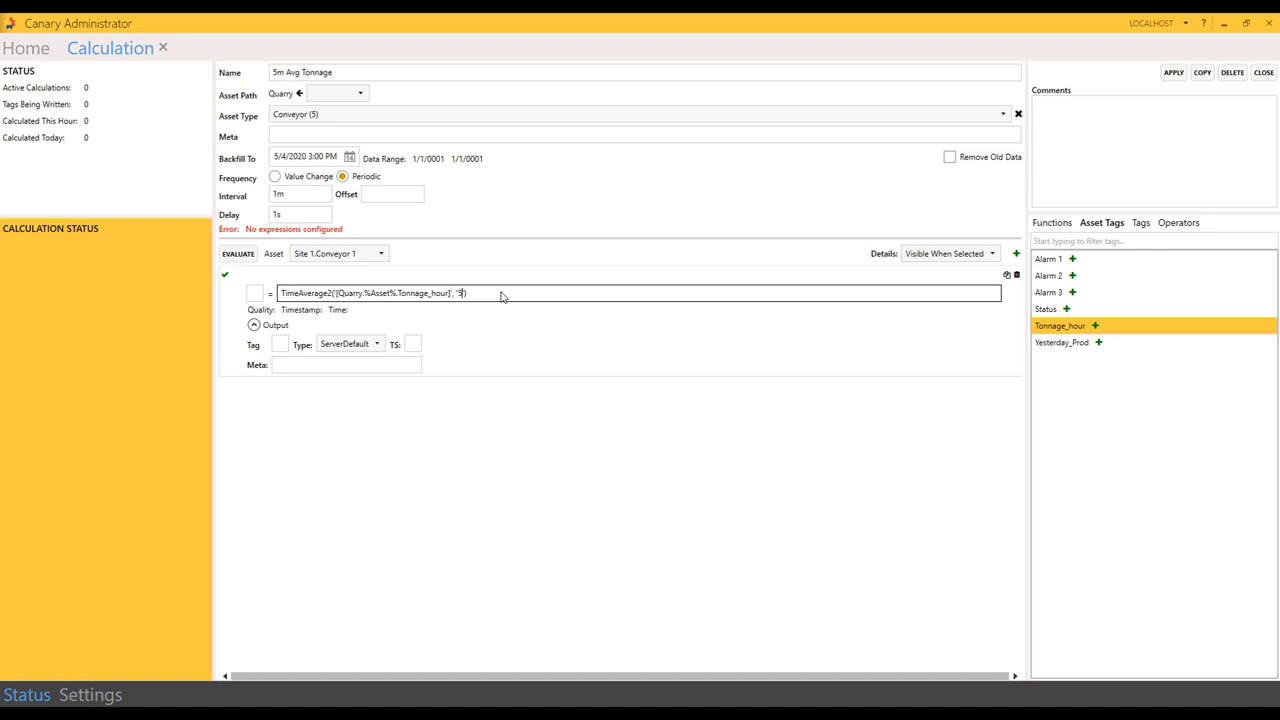
type("m")
left_click(514, 297)
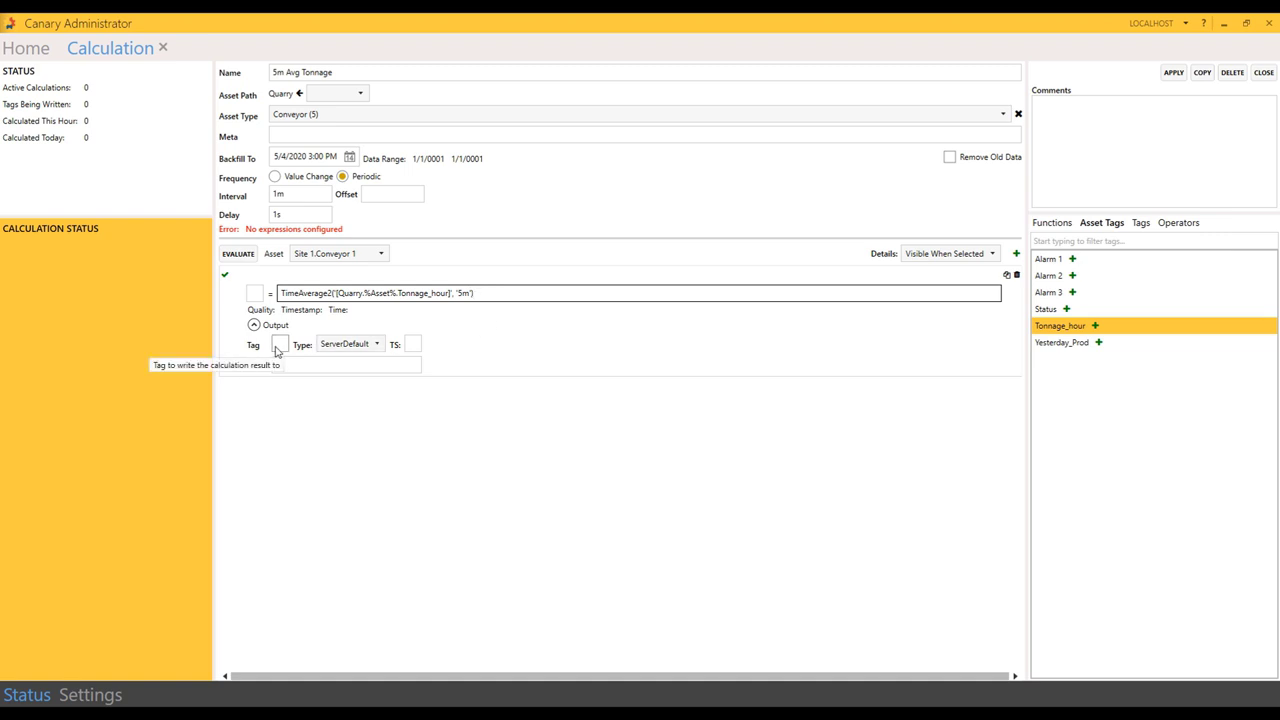
Step: Set the output tag to 'LiveDemo.%Asset%.Tonnage 5m' and apply the calculation
left_click(277, 347)
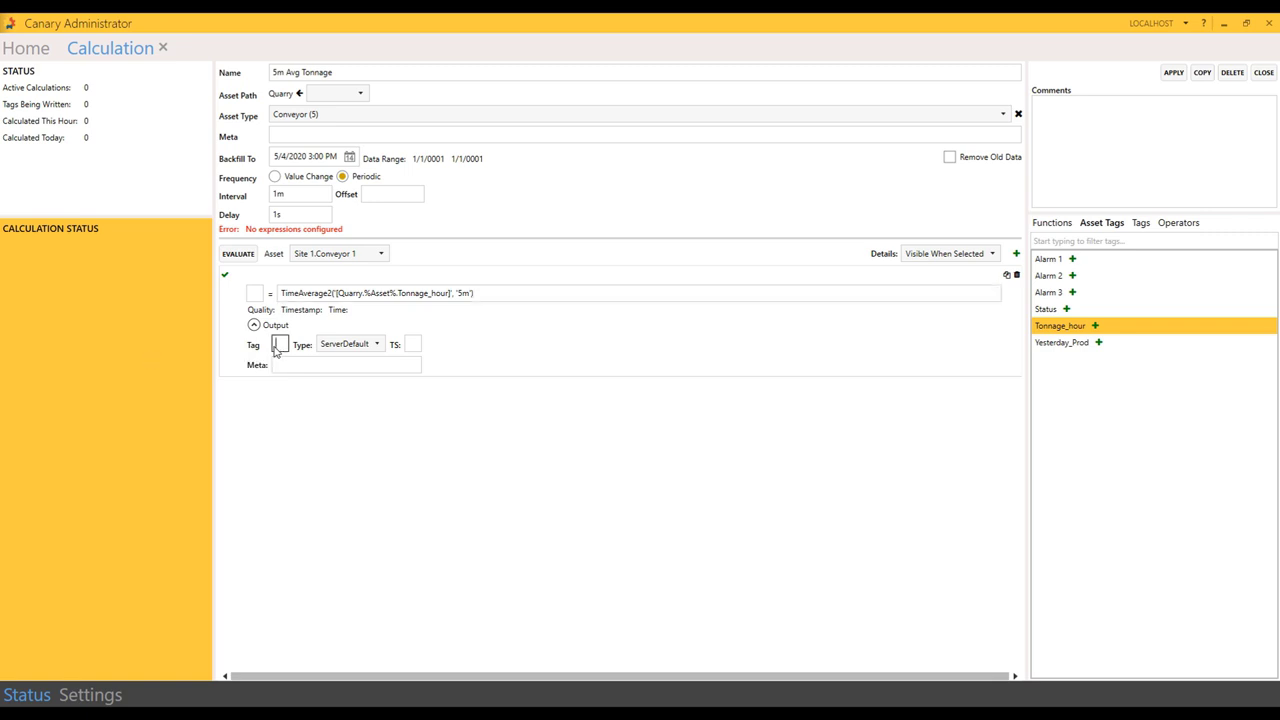
type("LiveDemo")
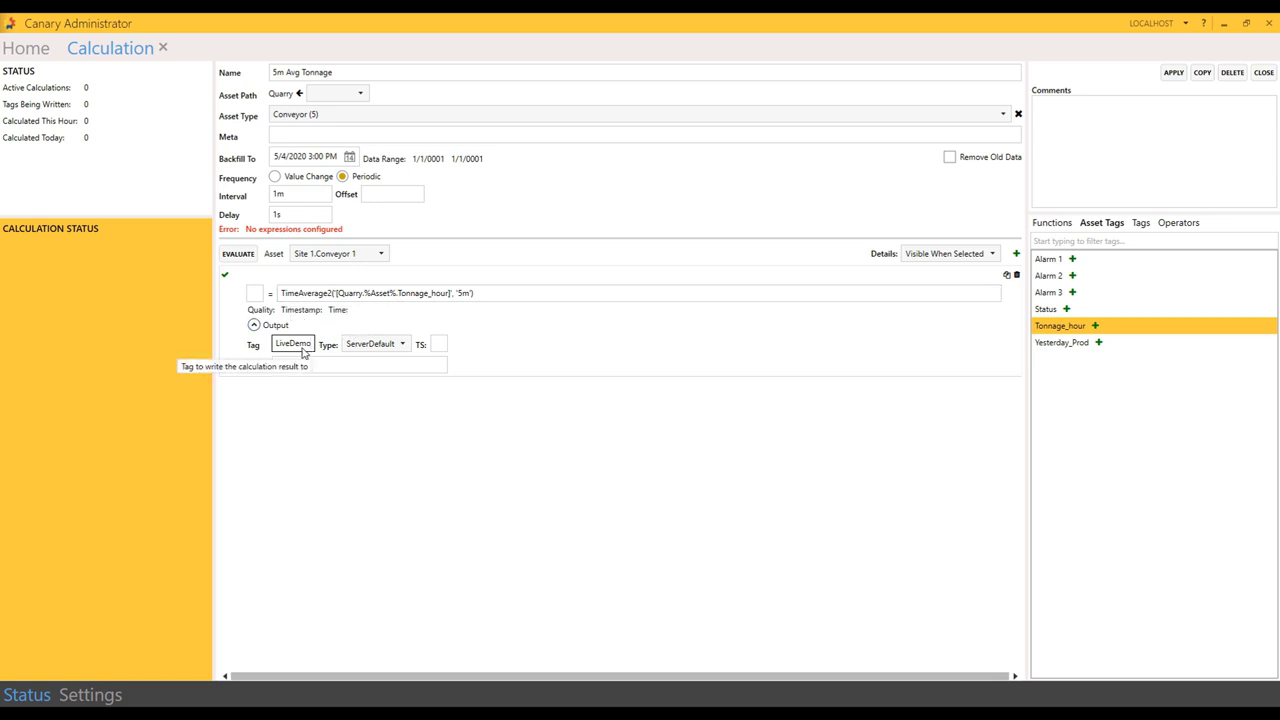
type(".%Asset")
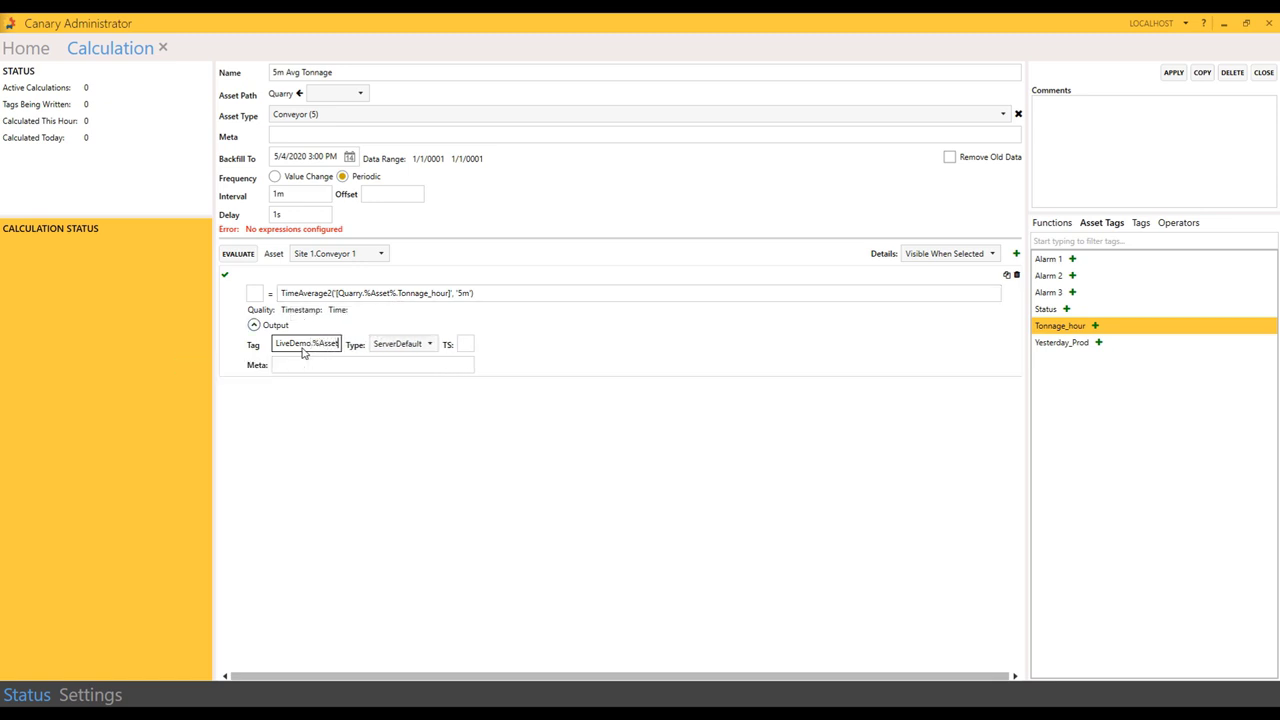
type("%")
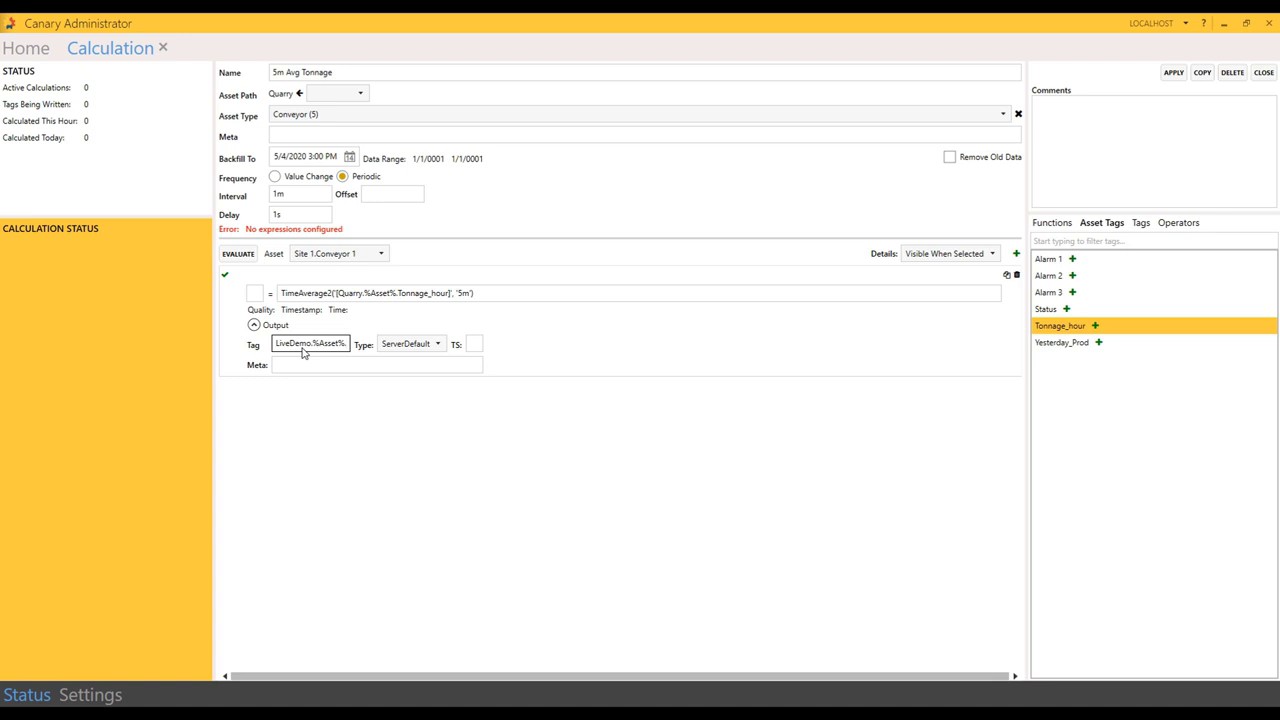
type(".Tonnage")
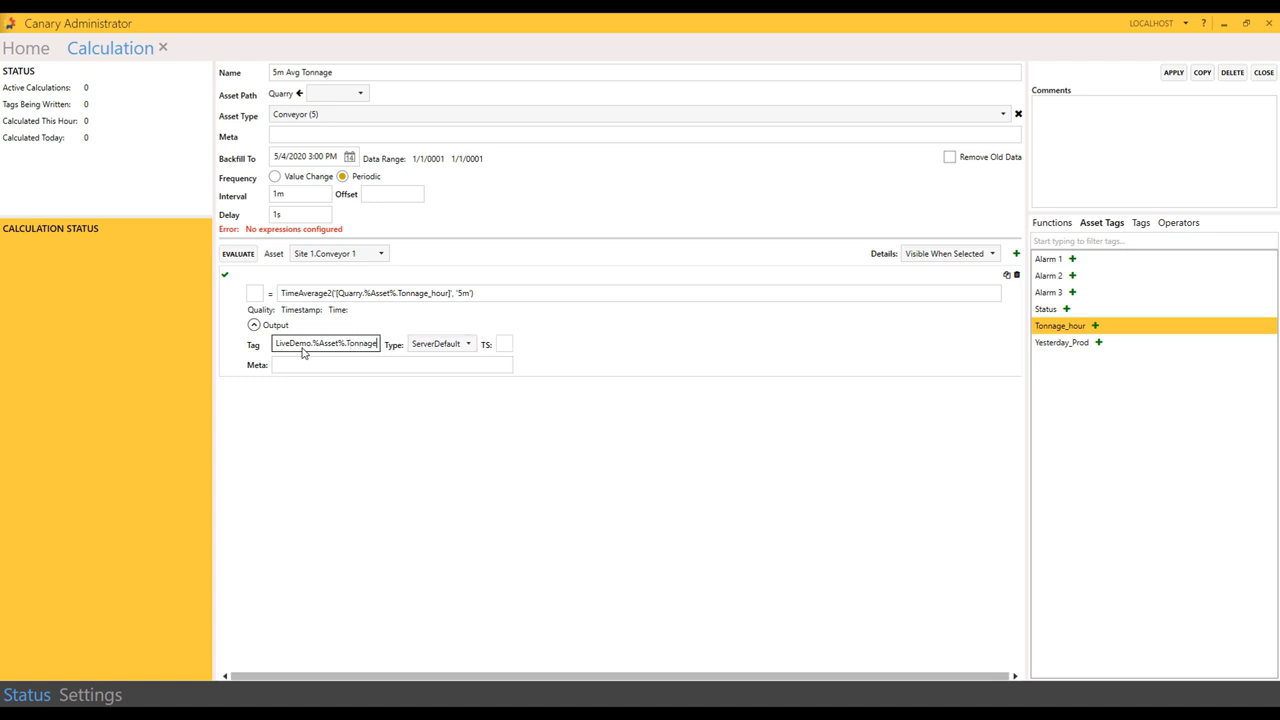
type(" 5m")
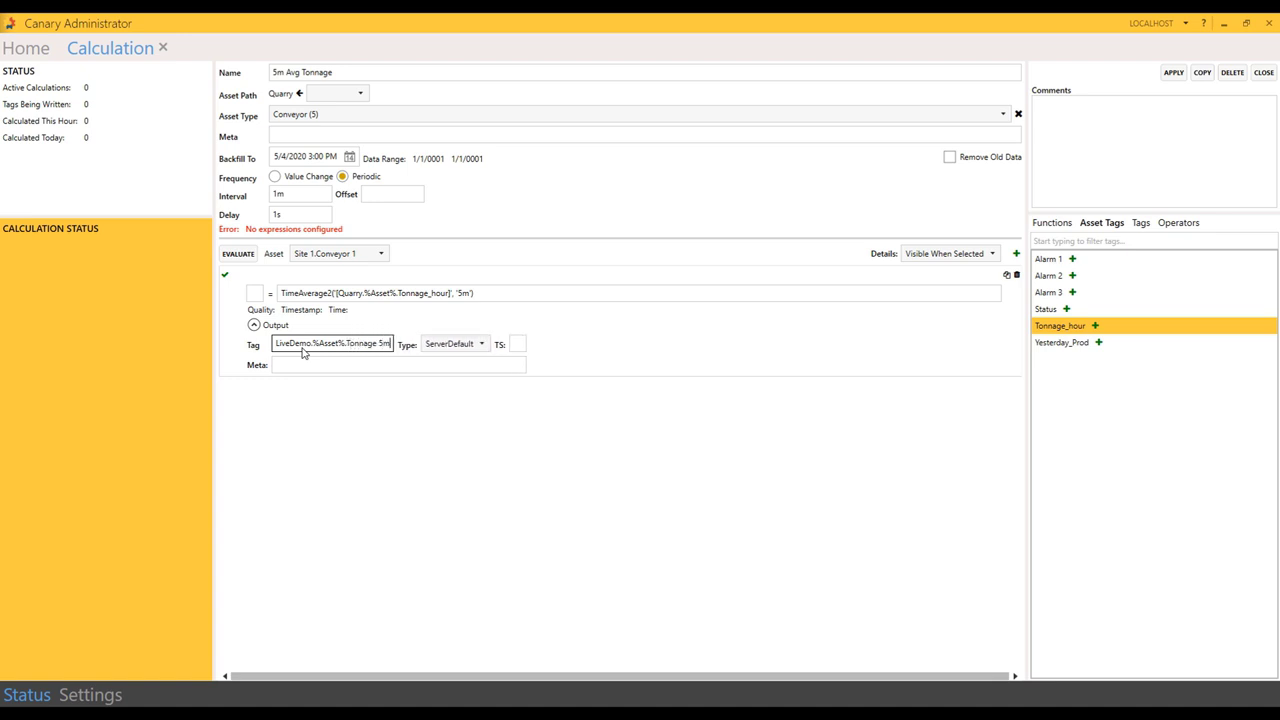
type("s")
key("BackSpace")
left_click(1174, 74)
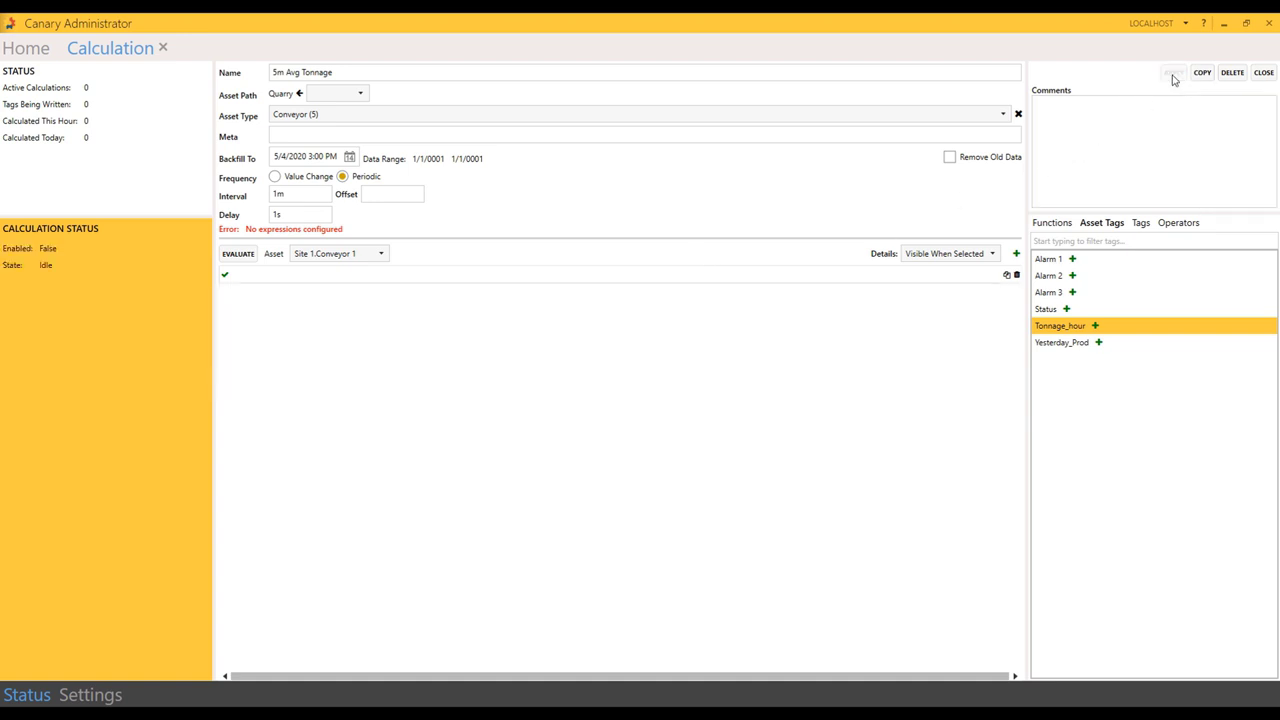
Step: Start the 5m Avg Tonnage calculation, close the Calculation page, and minimize Canary Administrator
left_click(1264, 73)
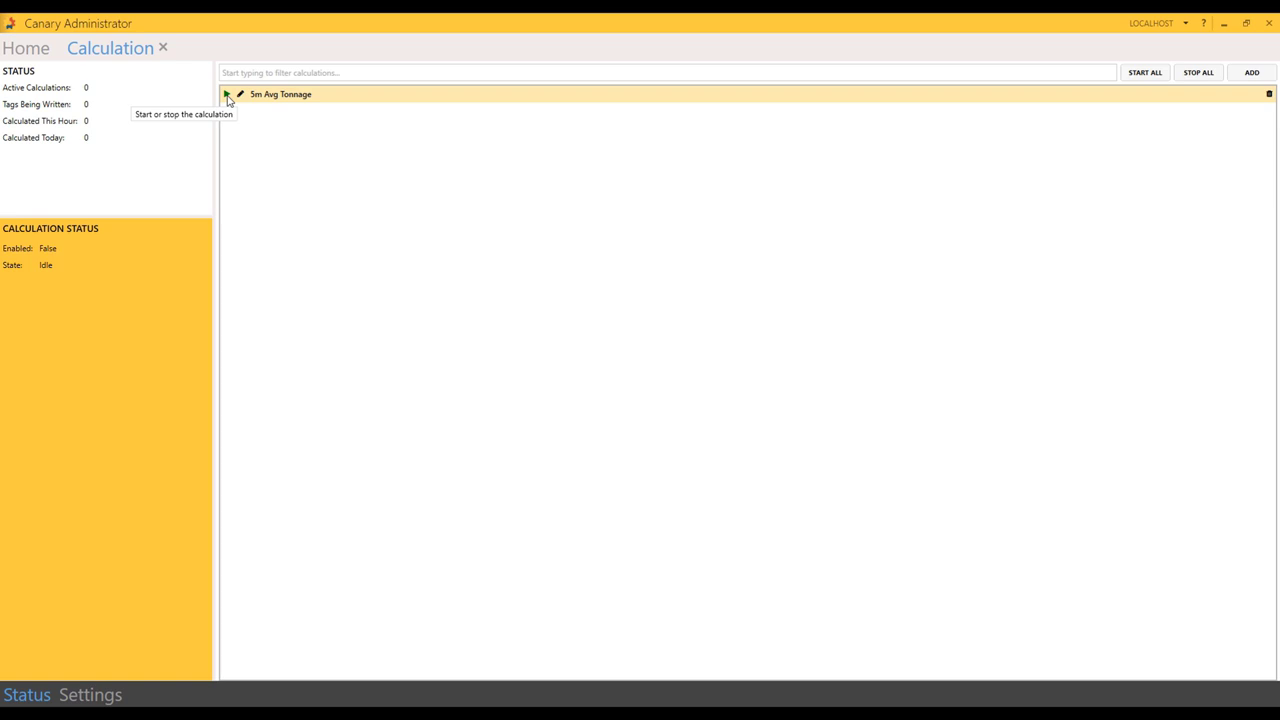
left_click(227, 95)
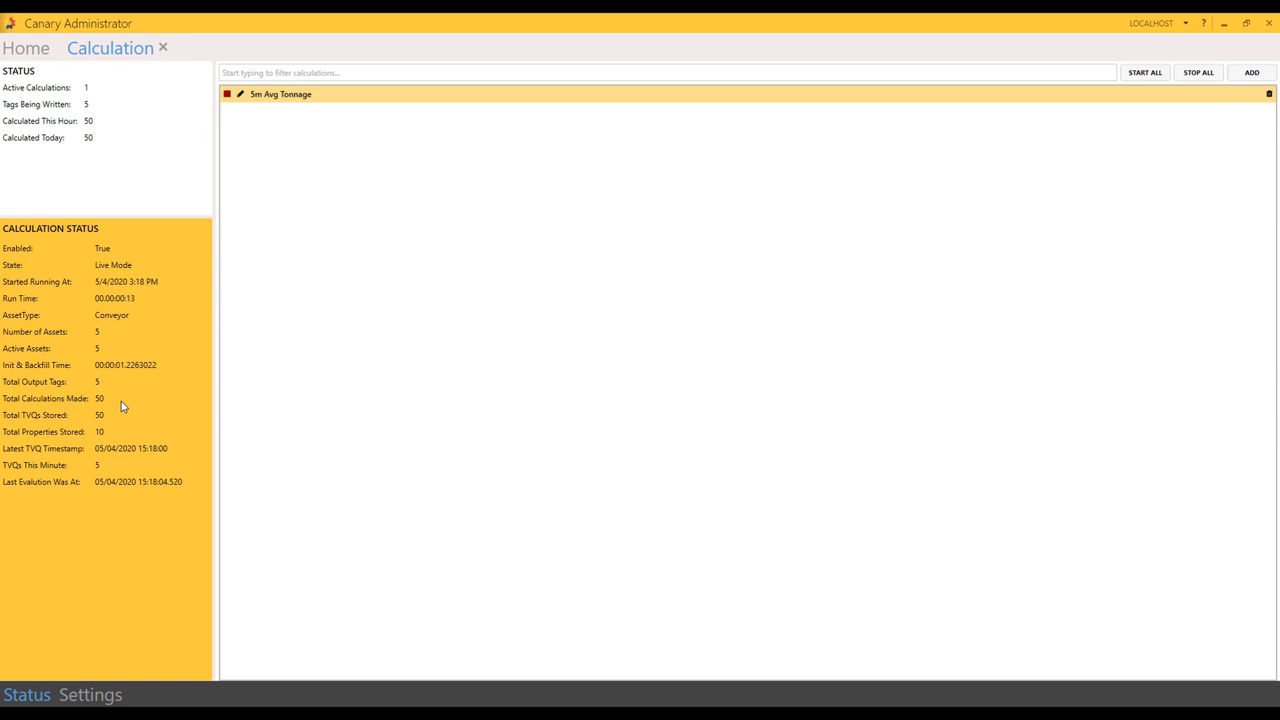
left_click(164, 50)
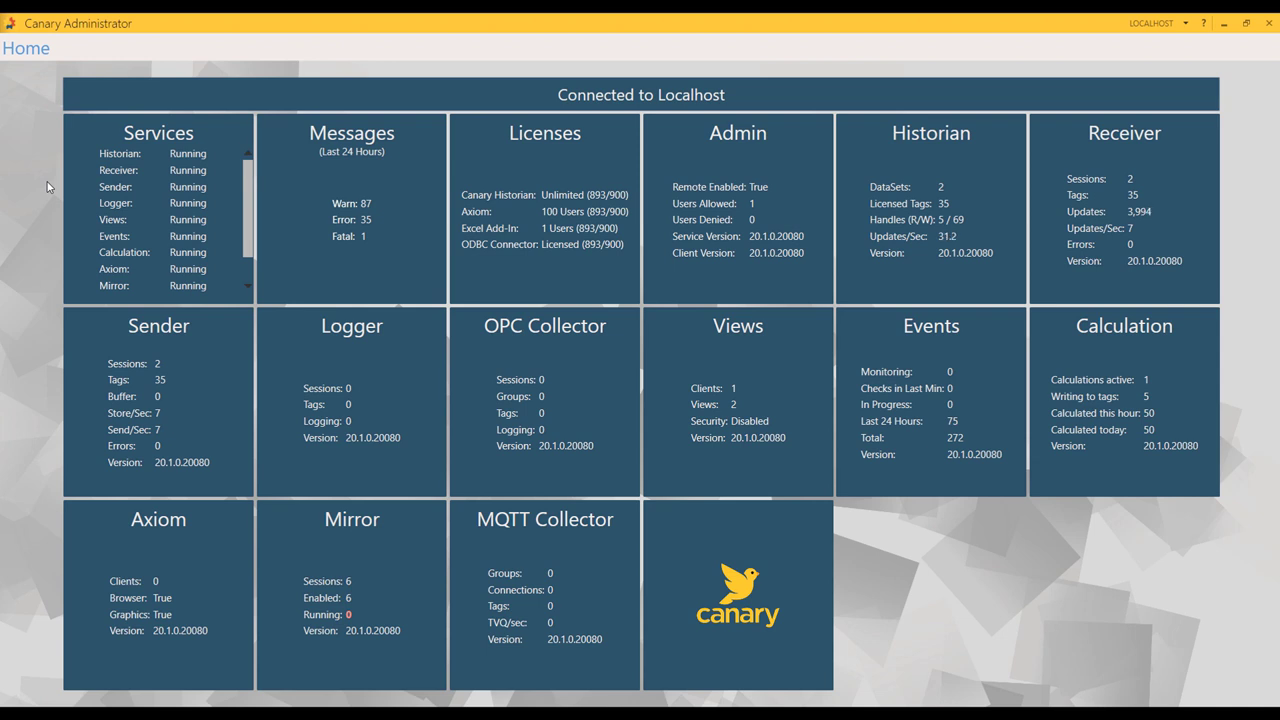
left_click(1224, 23)
Step: Minimize Ignition Designer, load Axiom at localhost, and create a new blank chart
left_click(1205, 21)
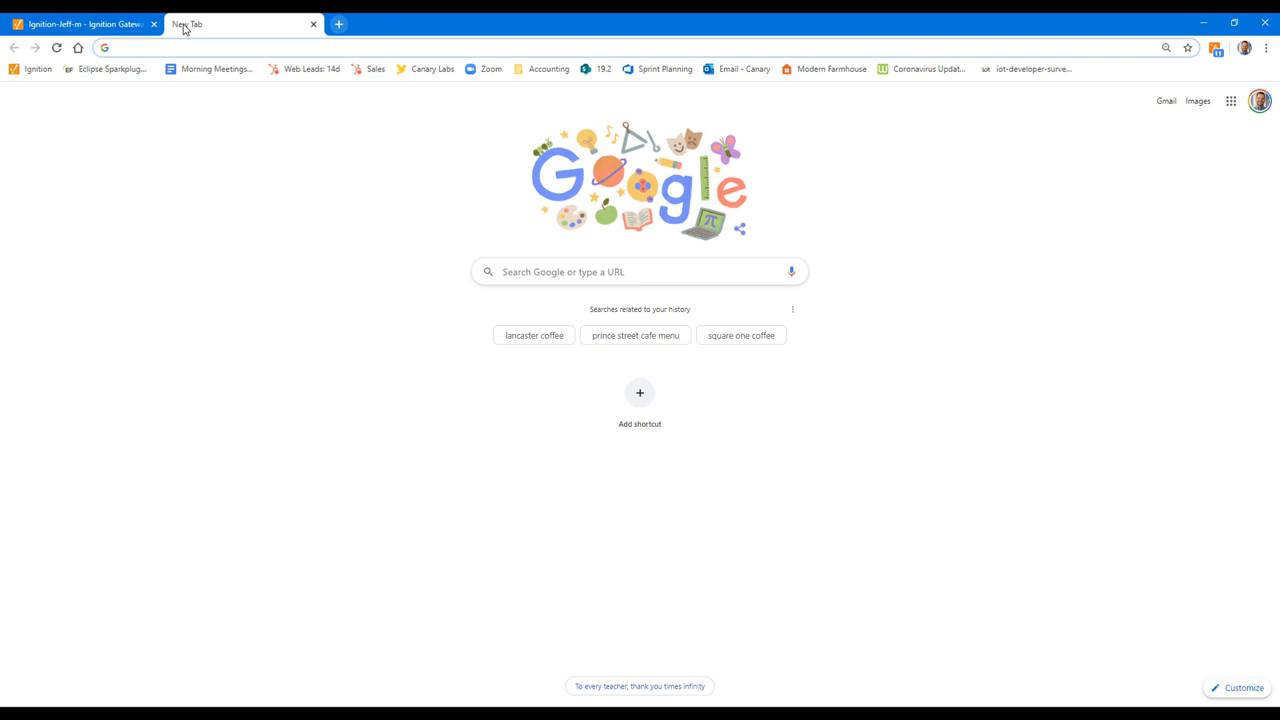
type("localhost")
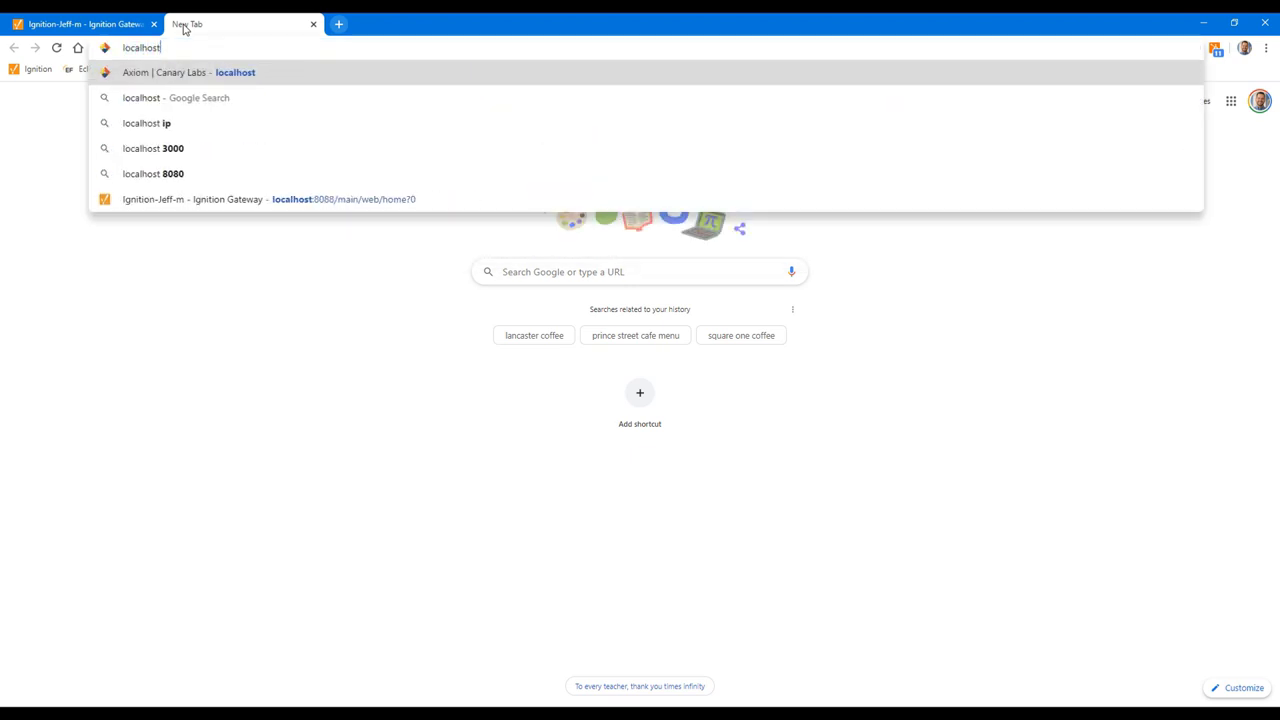
key("Return")
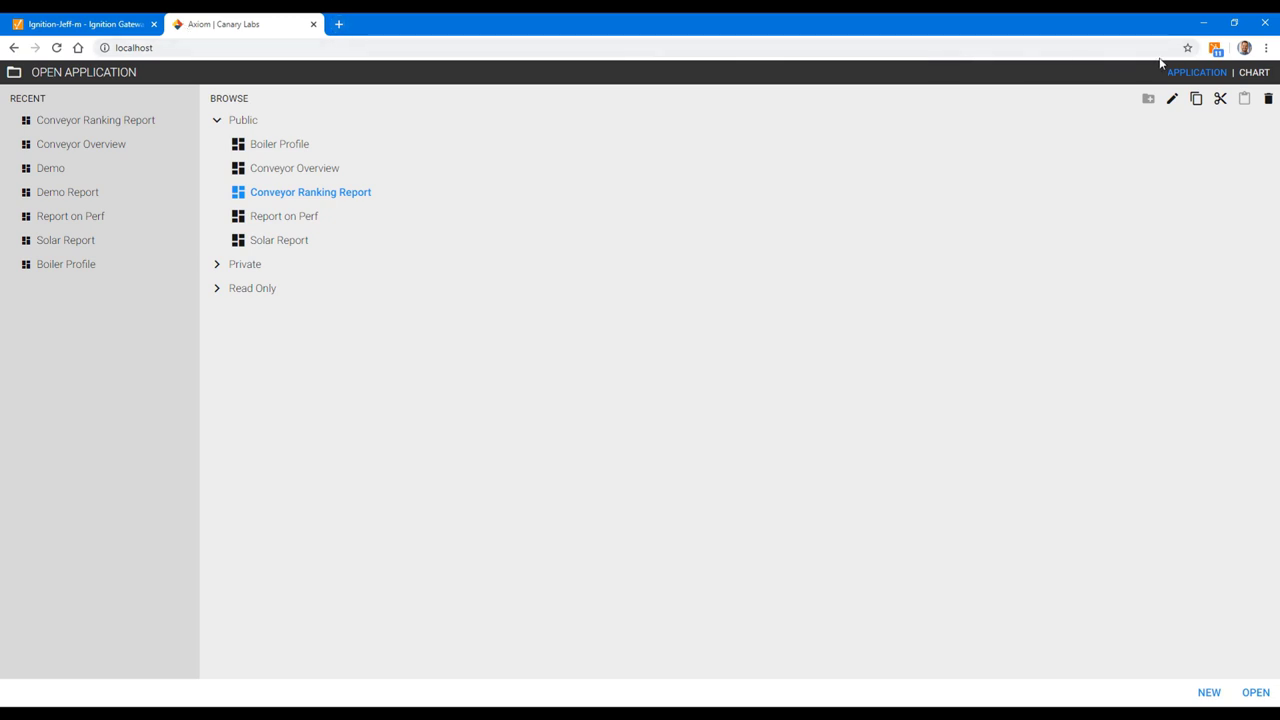
left_click(1250, 74)
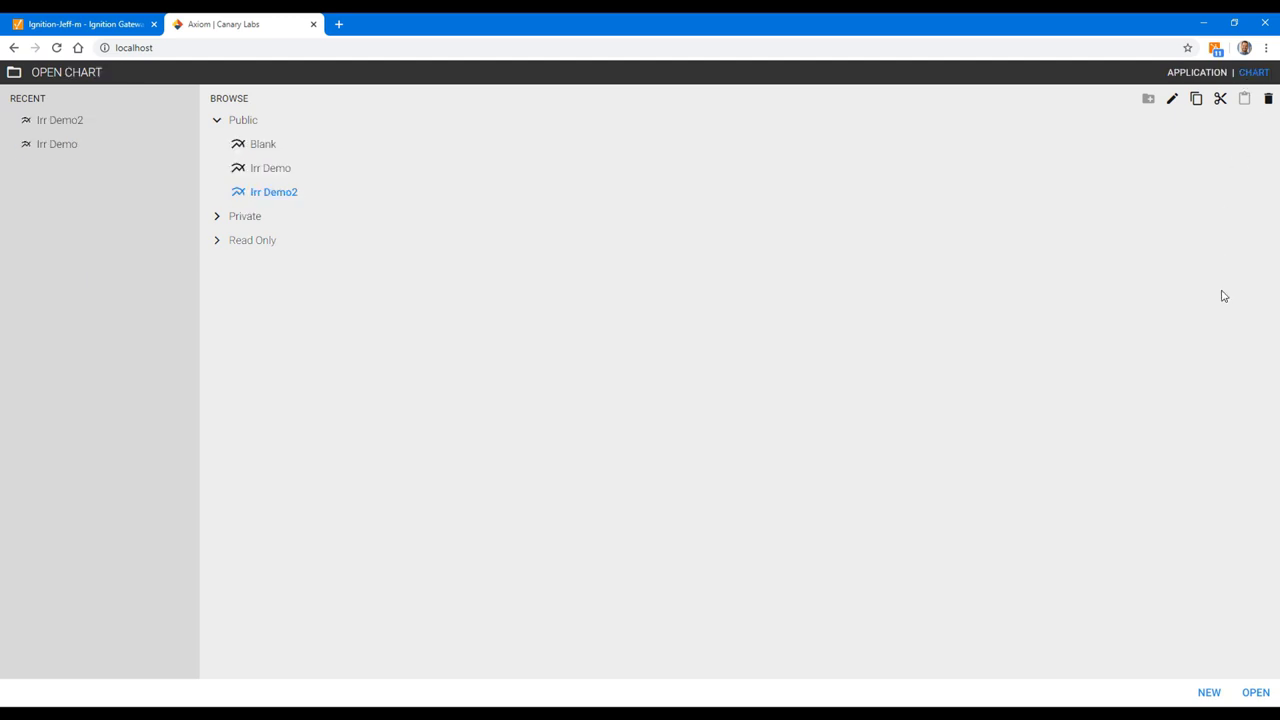
left_click(1210, 693)
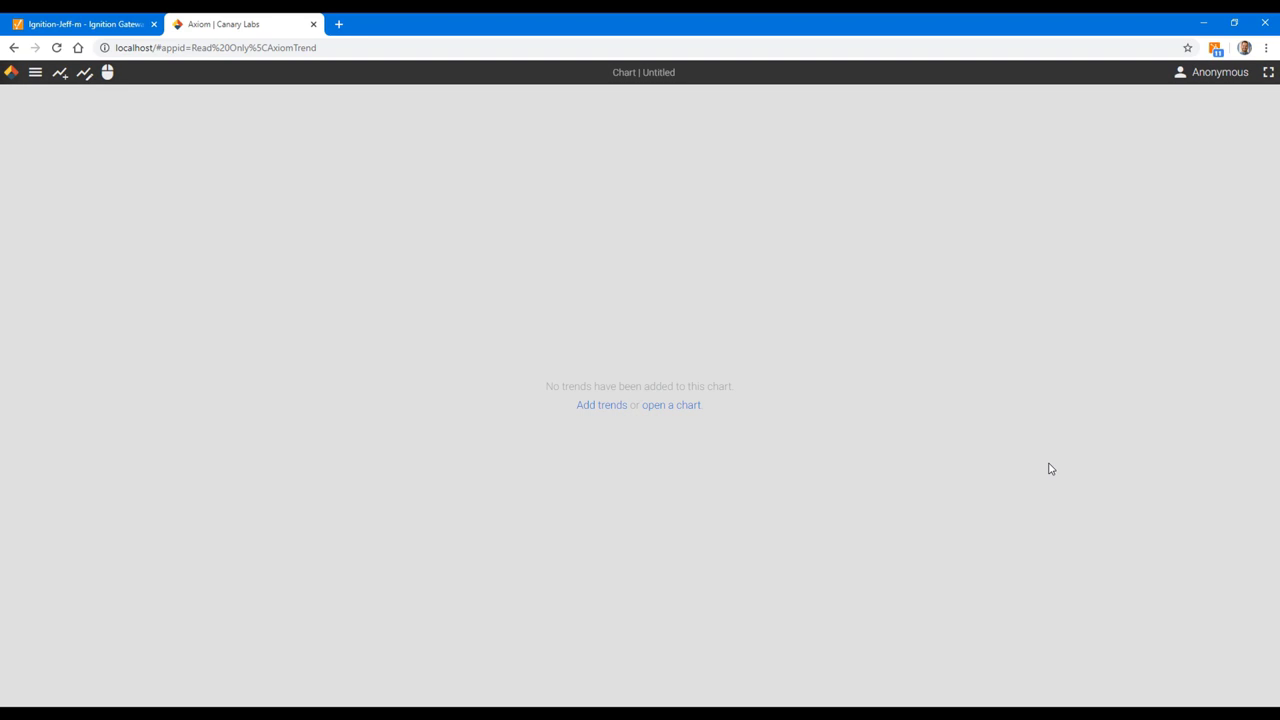
Step: In Add Trends, clear the tag search and browse Jeff-m > Quarry to list the conveyor tags
left_click(603, 406)
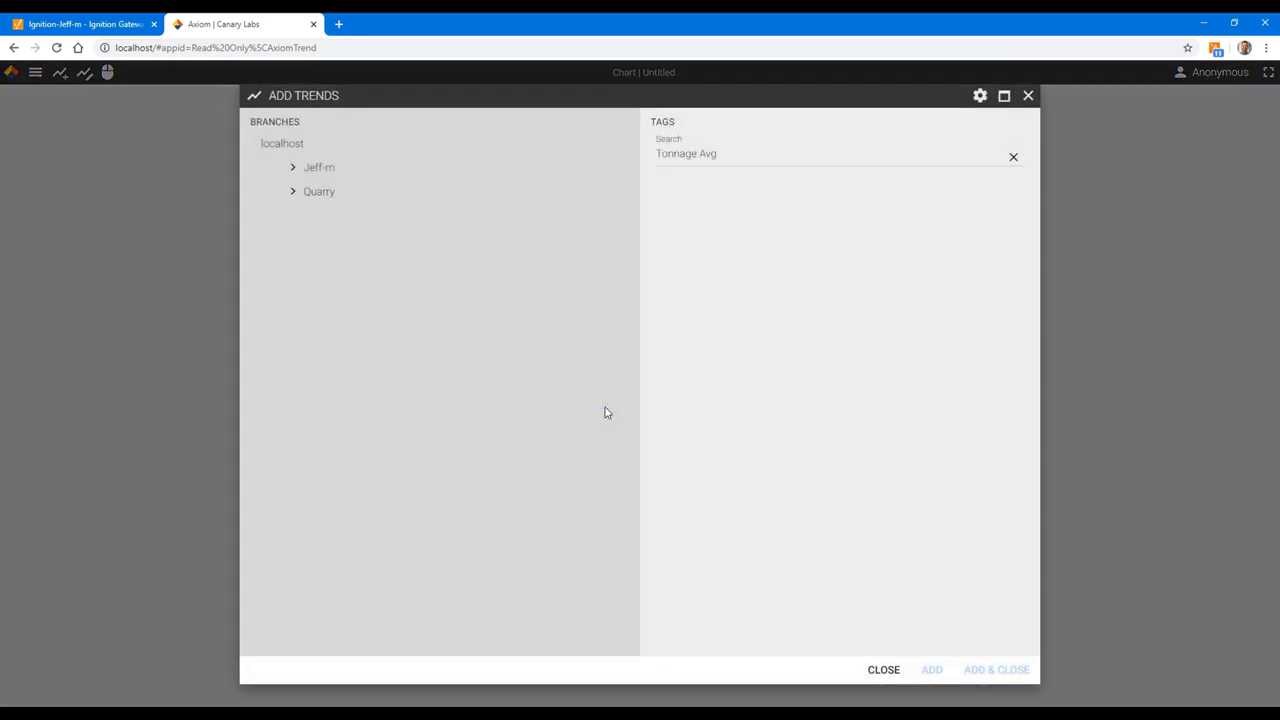
left_click(1013, 157)
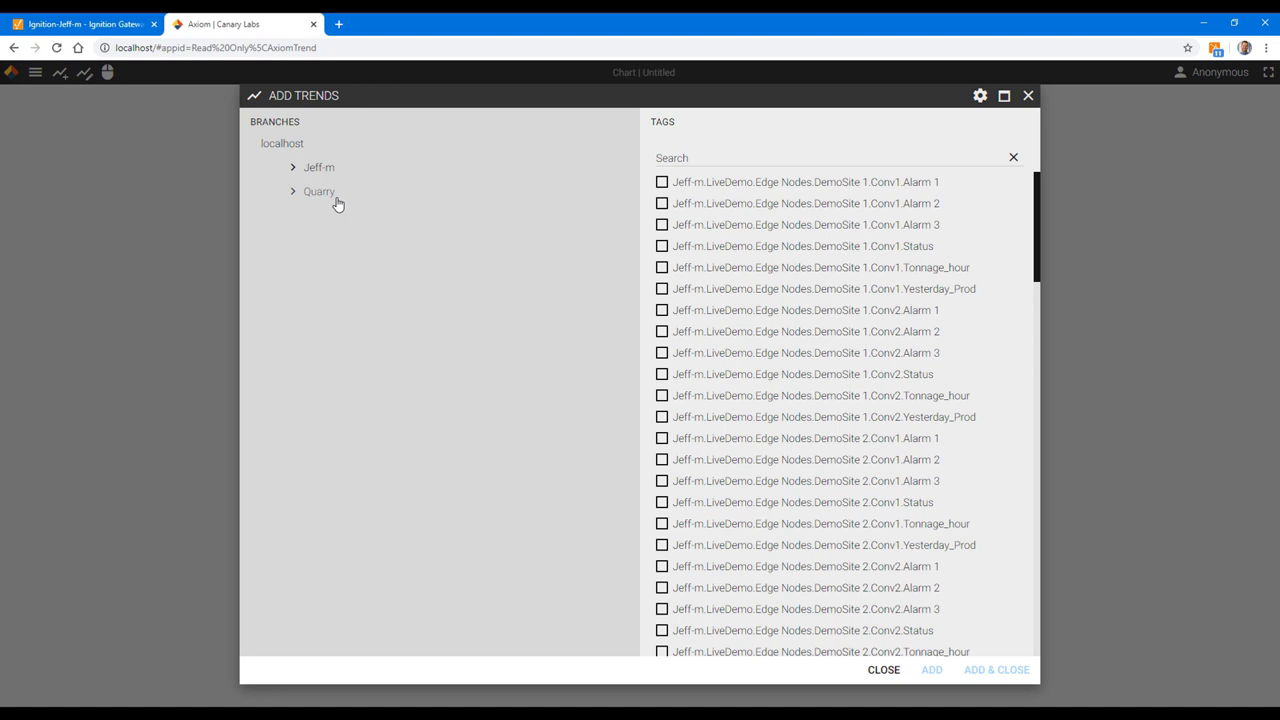
left_click(296, 170)
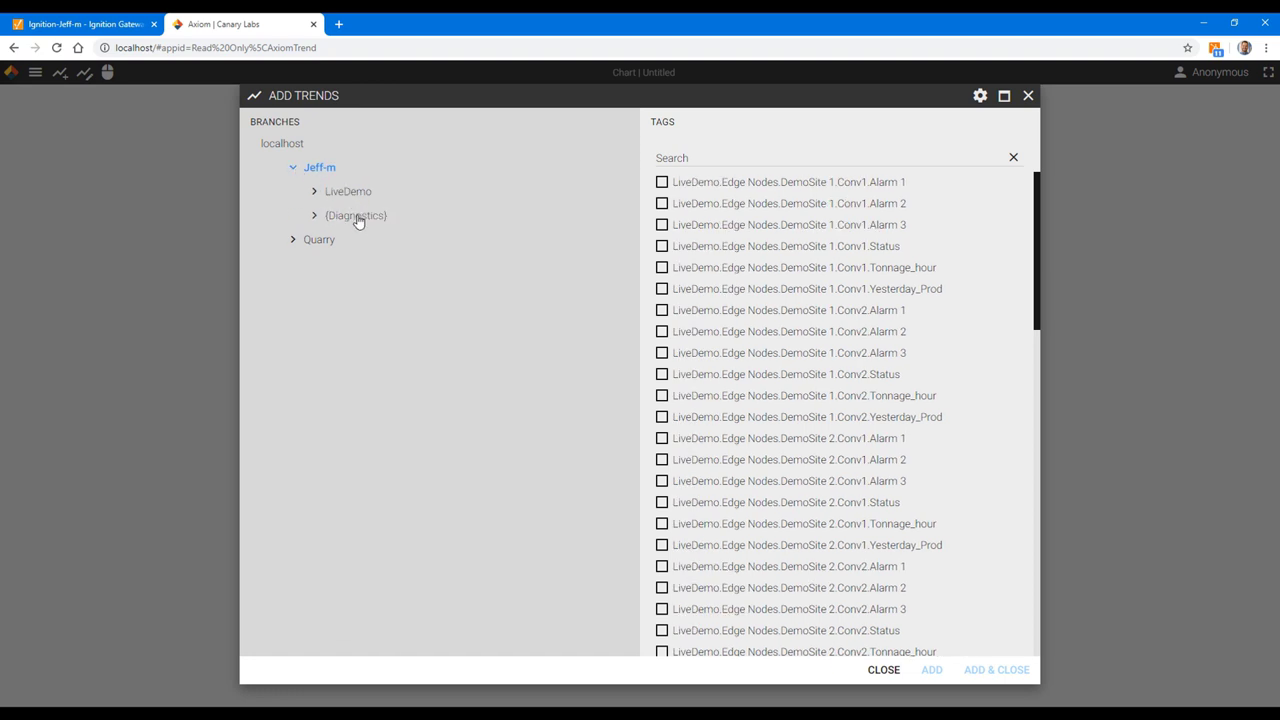
left_click(294, 243)
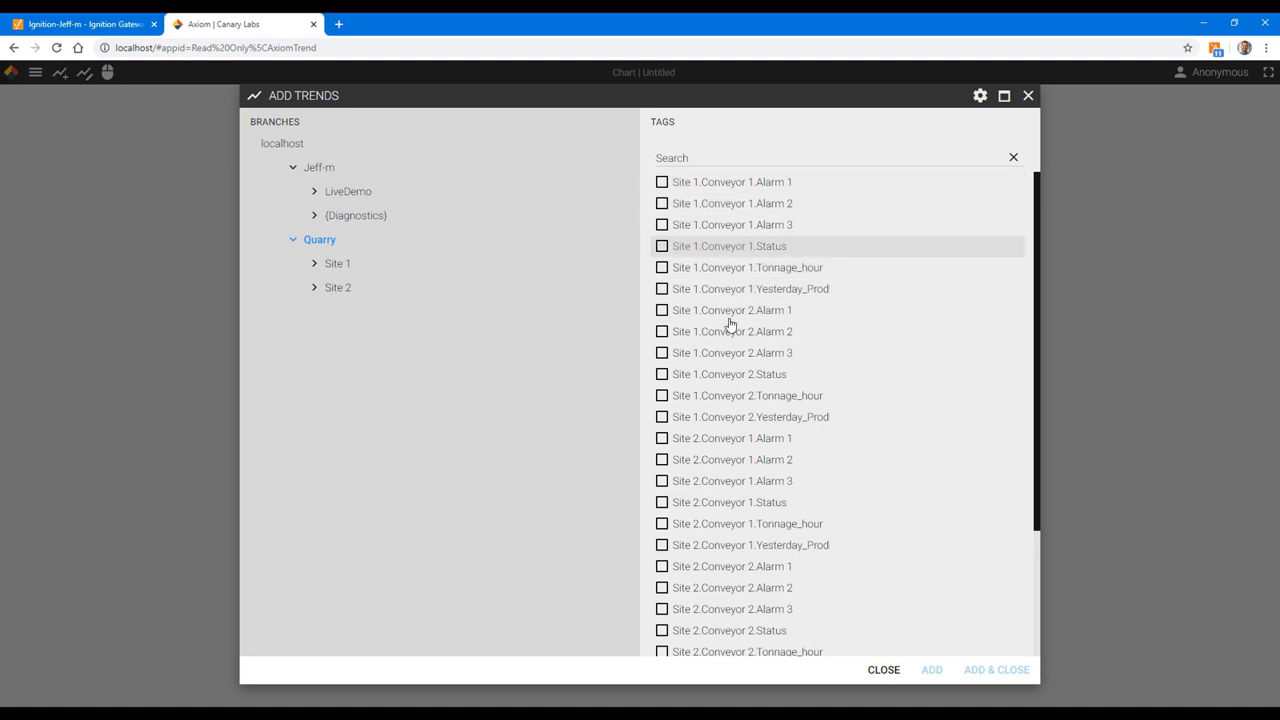
left_click(338, 264)
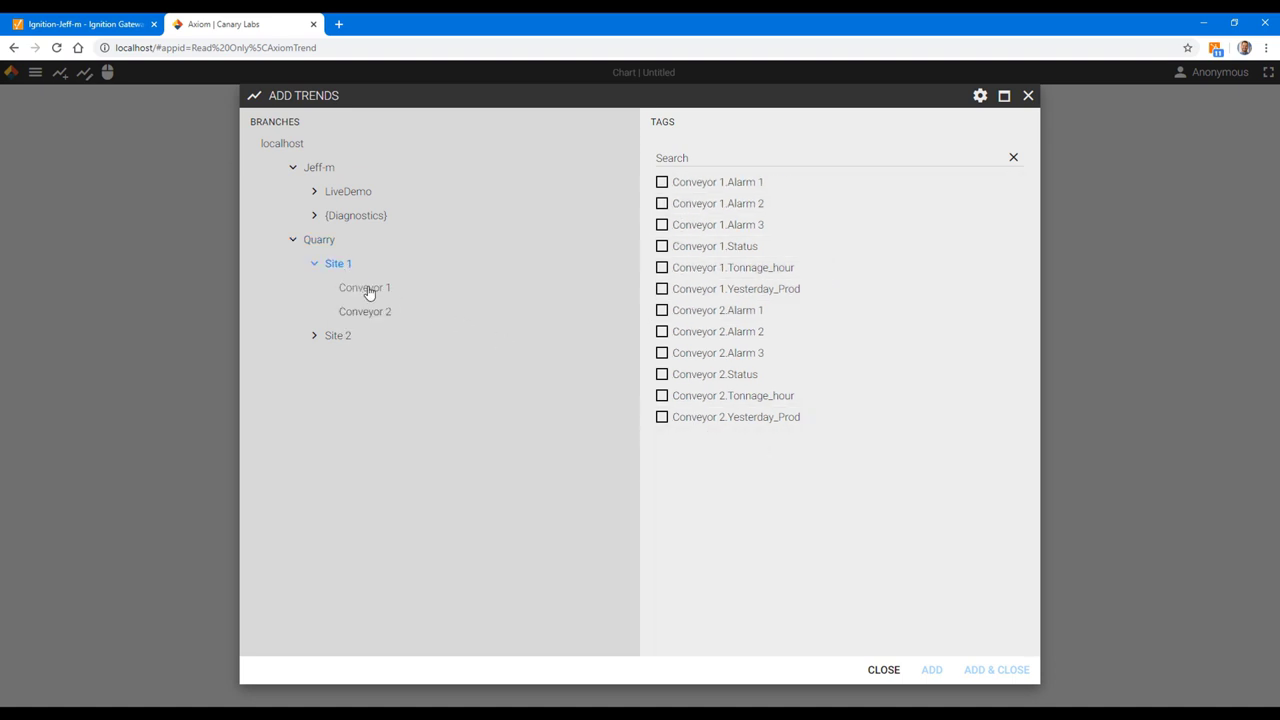
left_click(366, 289)
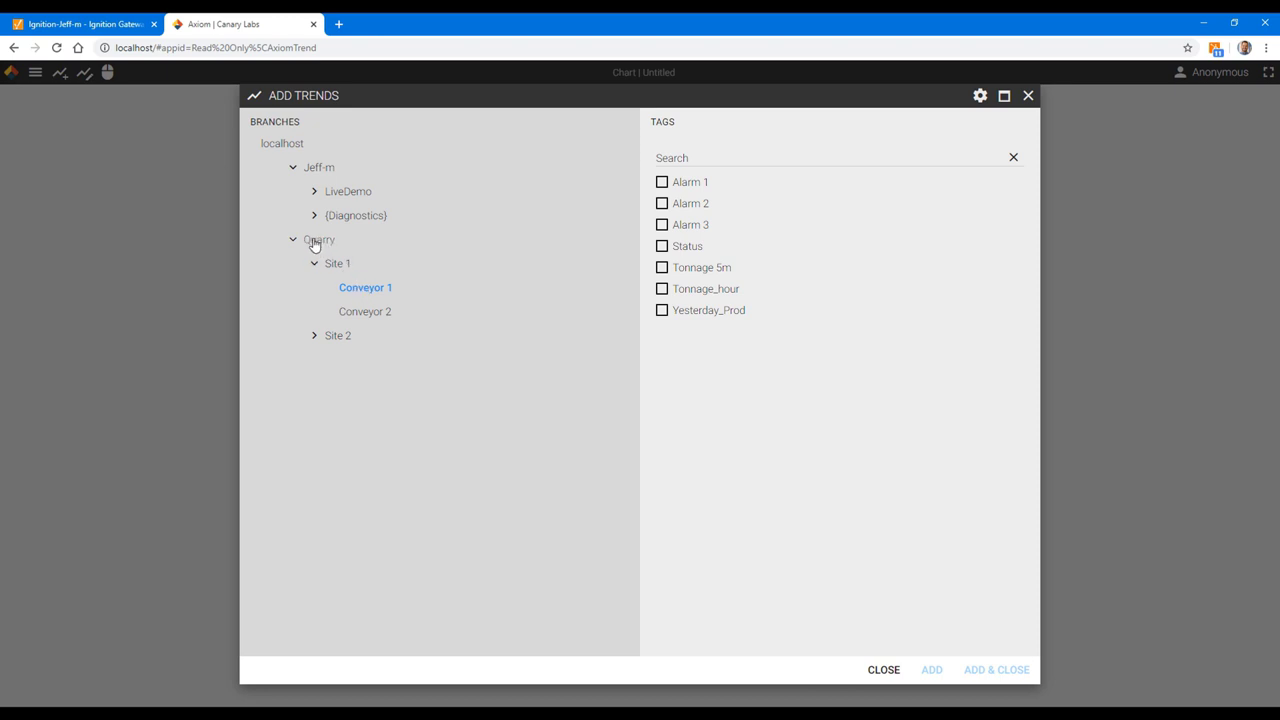
left_click(317, 243)
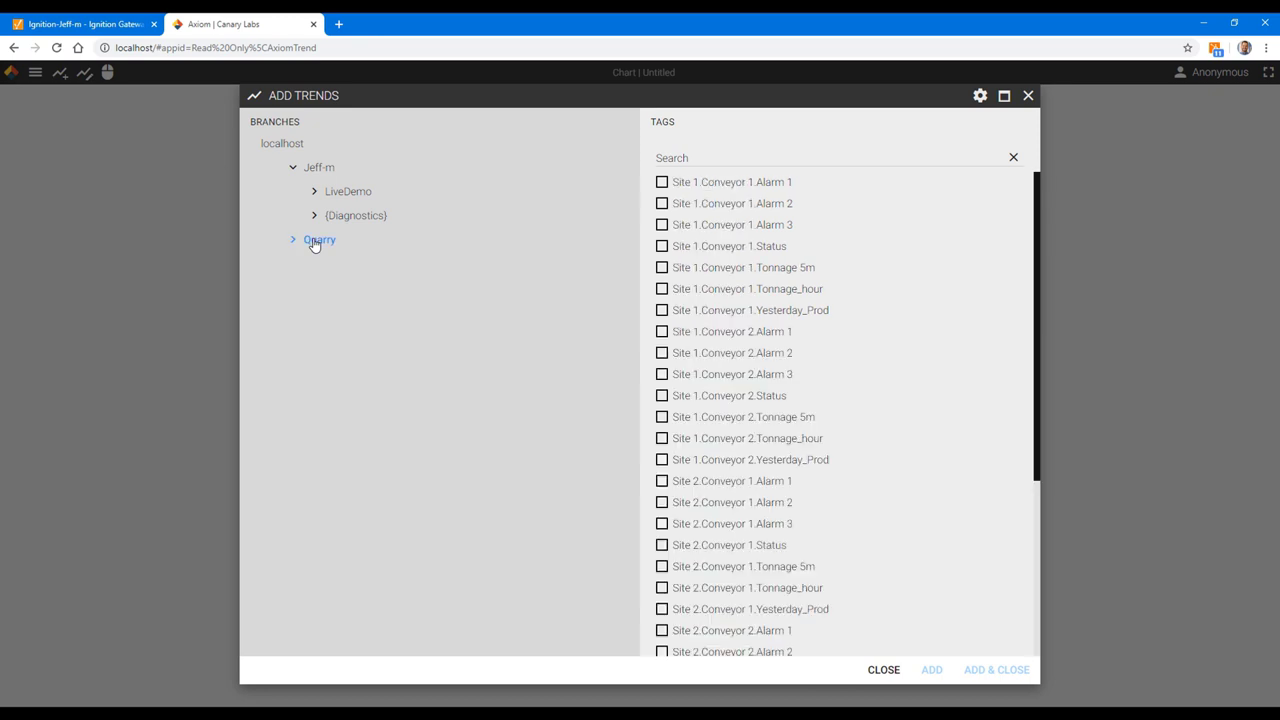
Step: Search the tags for 'Tonn hour' and check the first Tonnage_hour tag
left_click(708, 156)
type("Tonn")
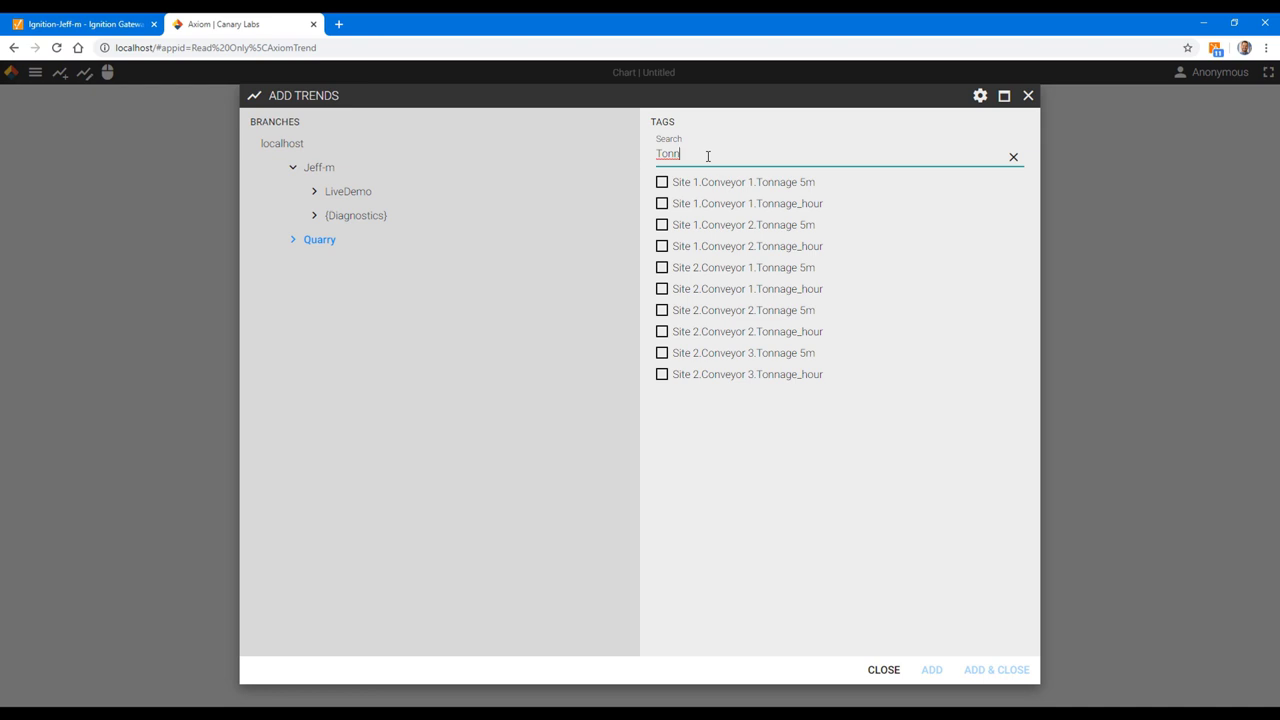
type(" hour")
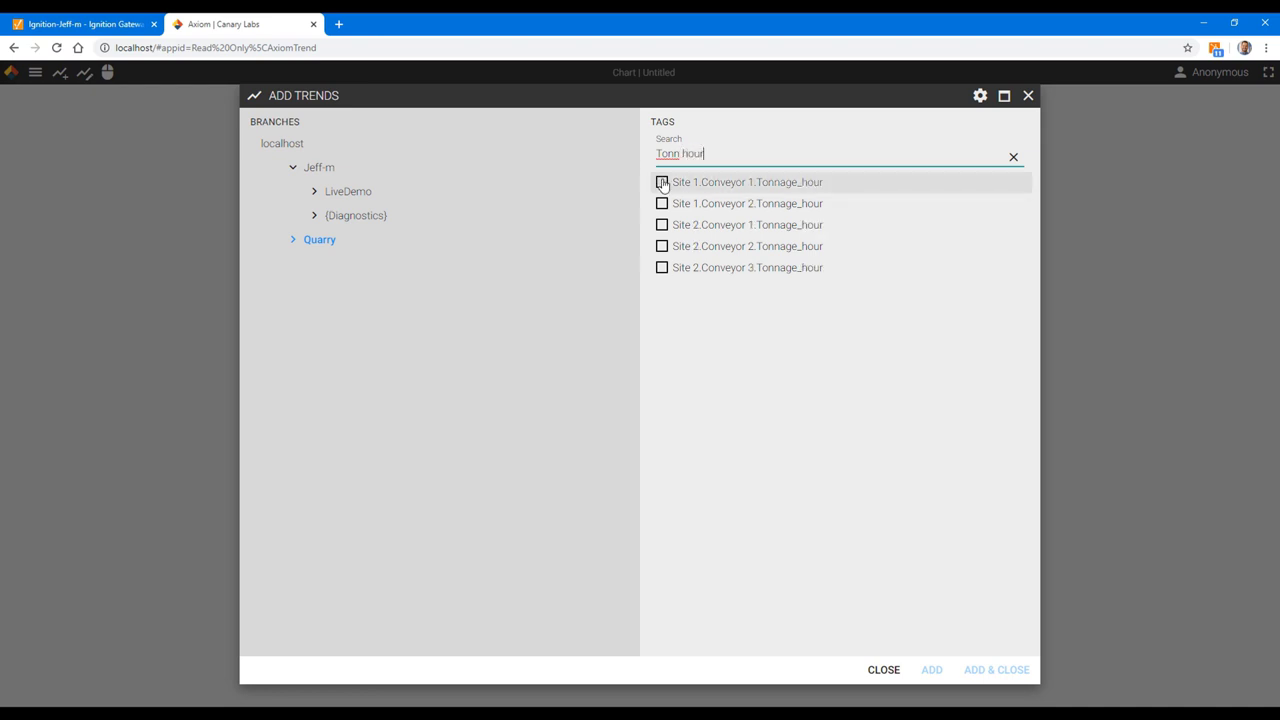
left_click(661, 182)
Step: Add the remaining Tonnage_hour tags, go live and set a 30-minute timespan
left_click(662, 268, "shift")
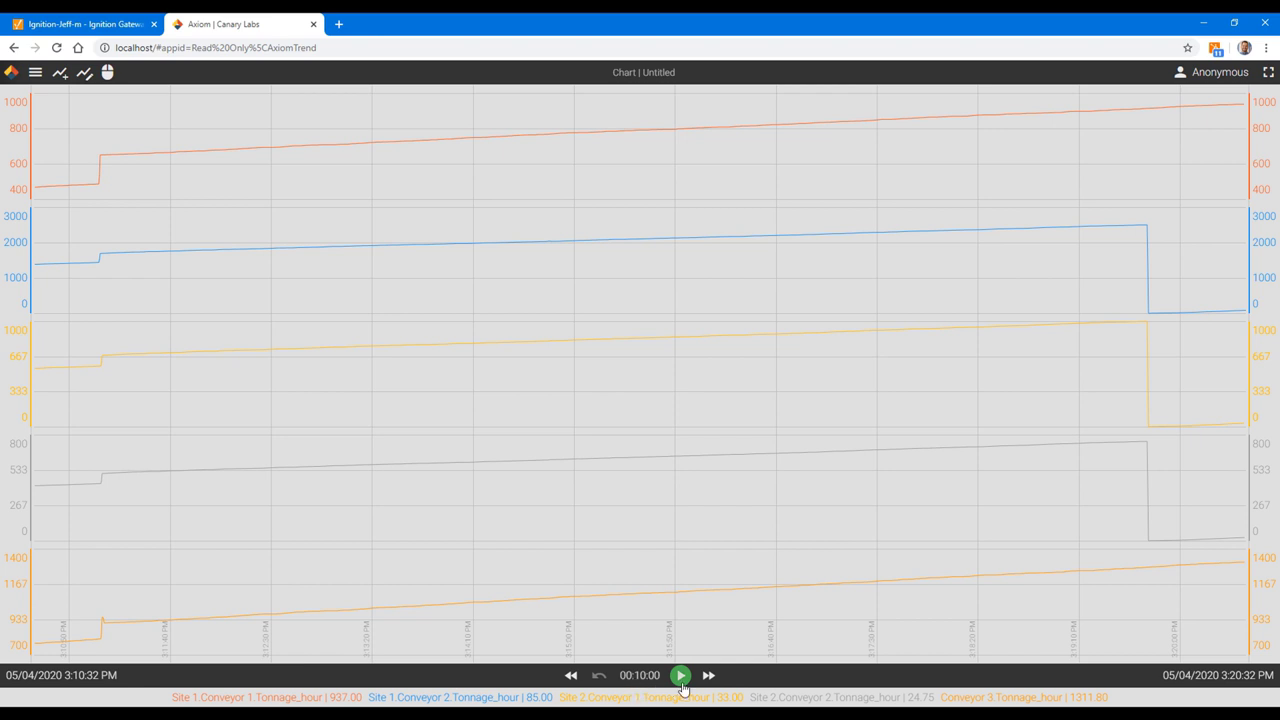
left_click(680, 677)
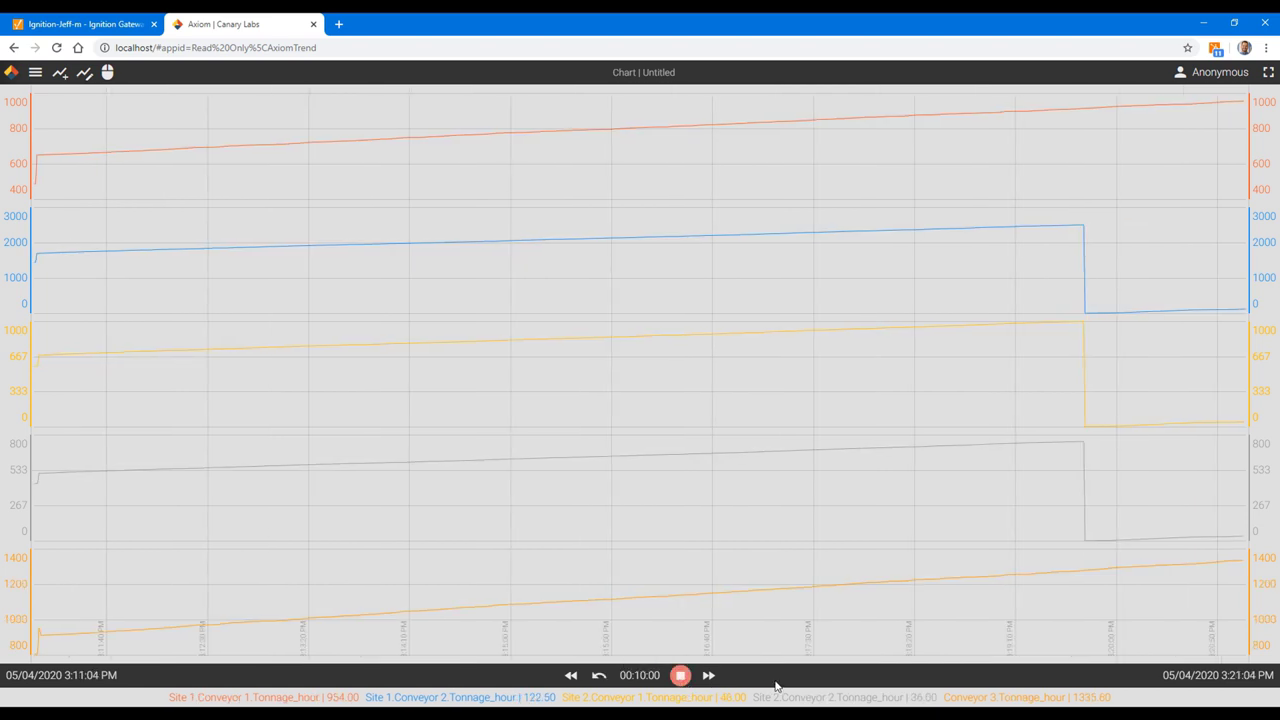
left_click(640, 677)
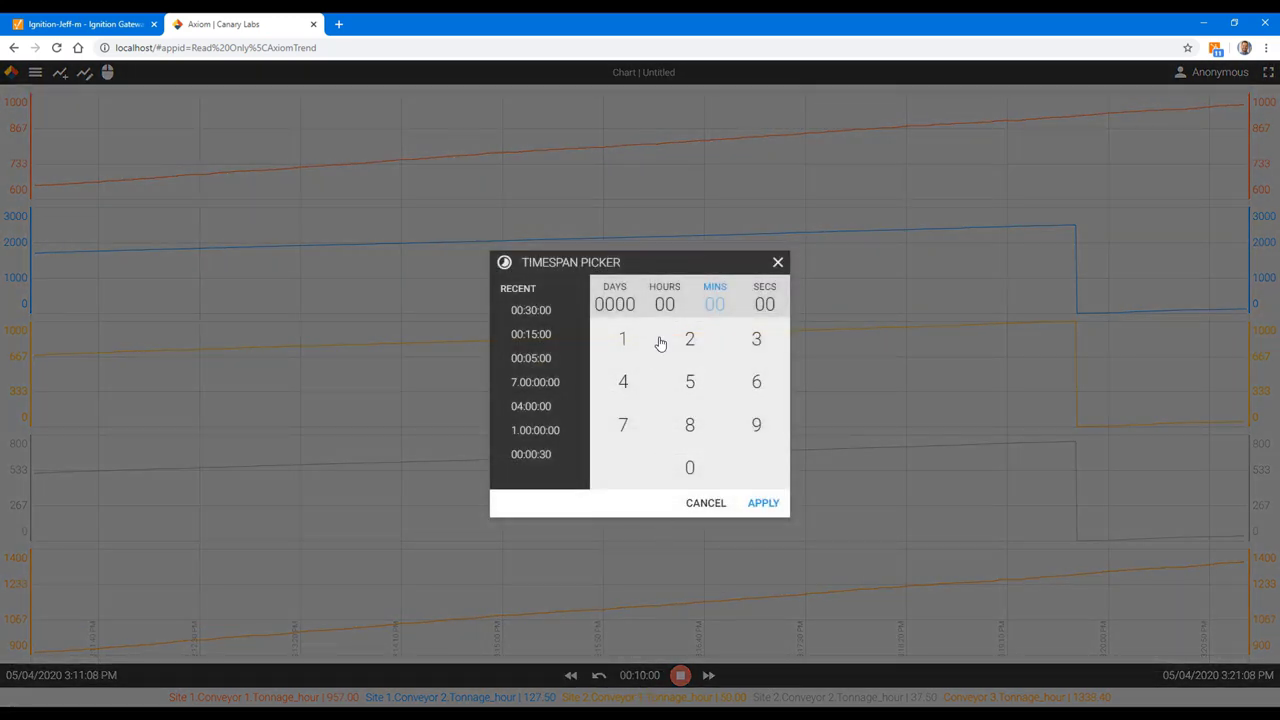
left_click(757, 340)
left_click(690, 467)
left_click(764, 503)
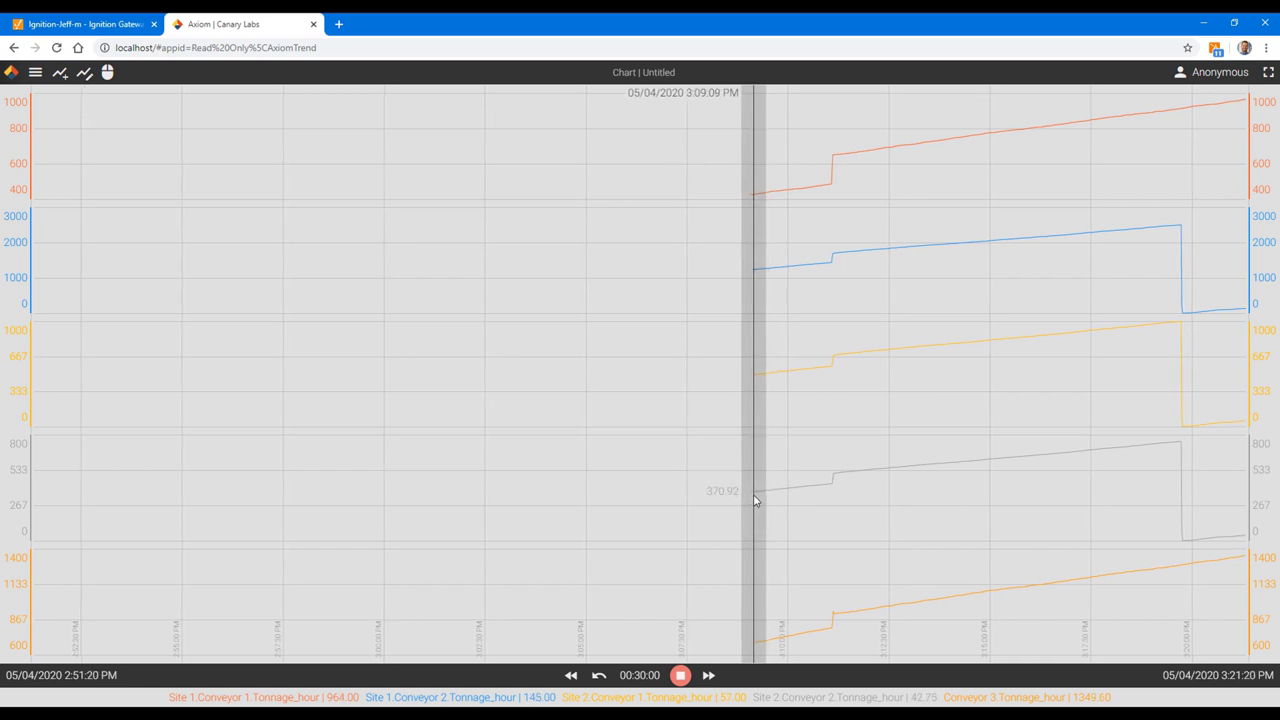
Step: Look back to April in the chart's end-time picker, then close it
left_click(1230, 680)
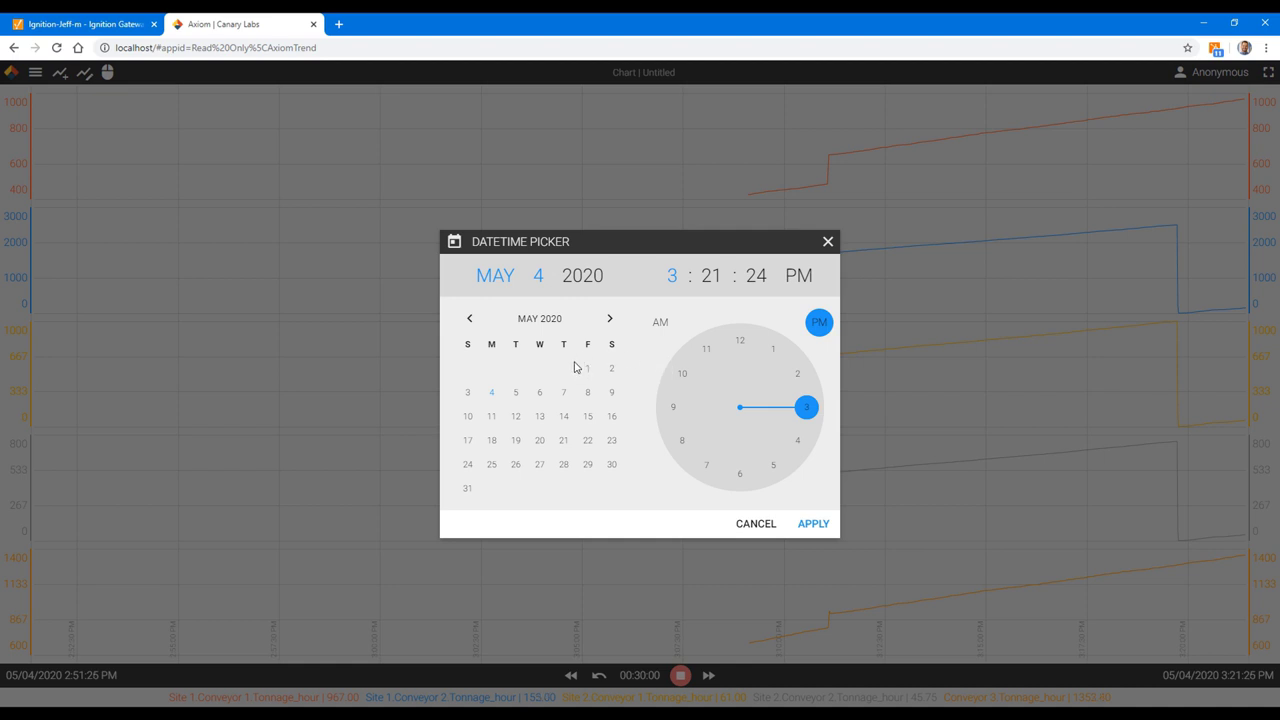
left_click(468, 322)
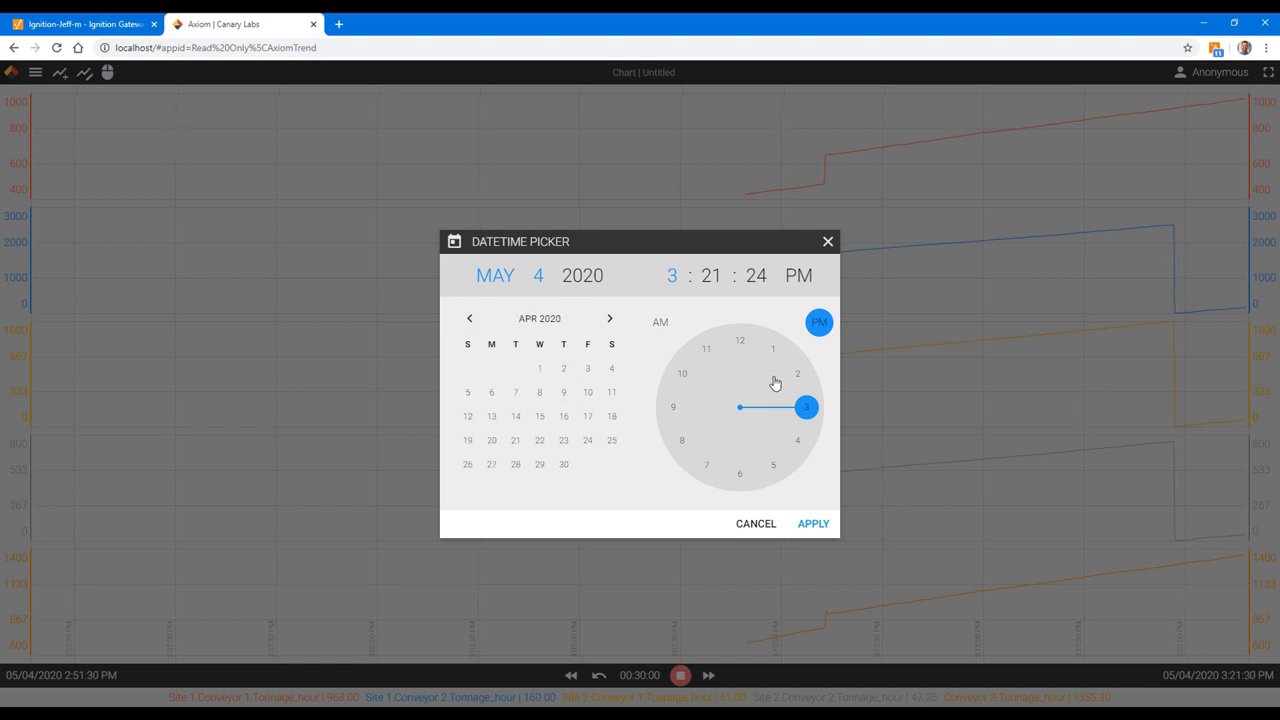
left_click(755, 524)
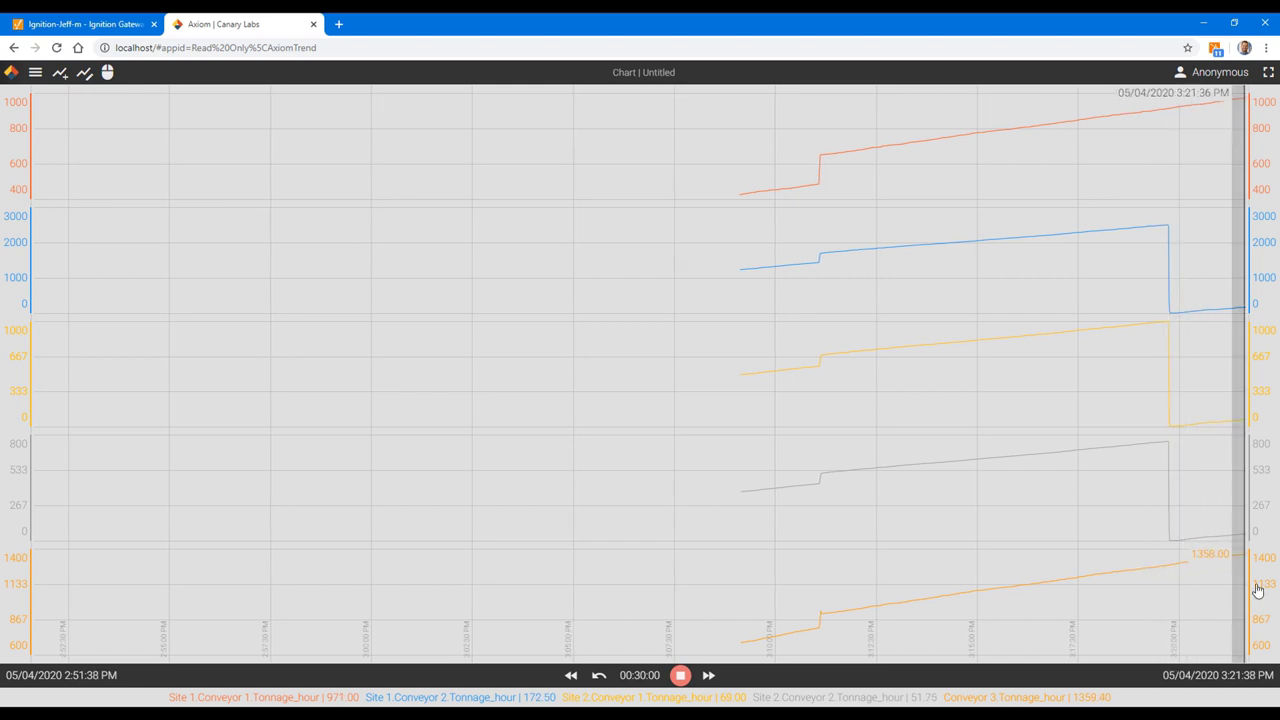
mouse_move(1265, 598)
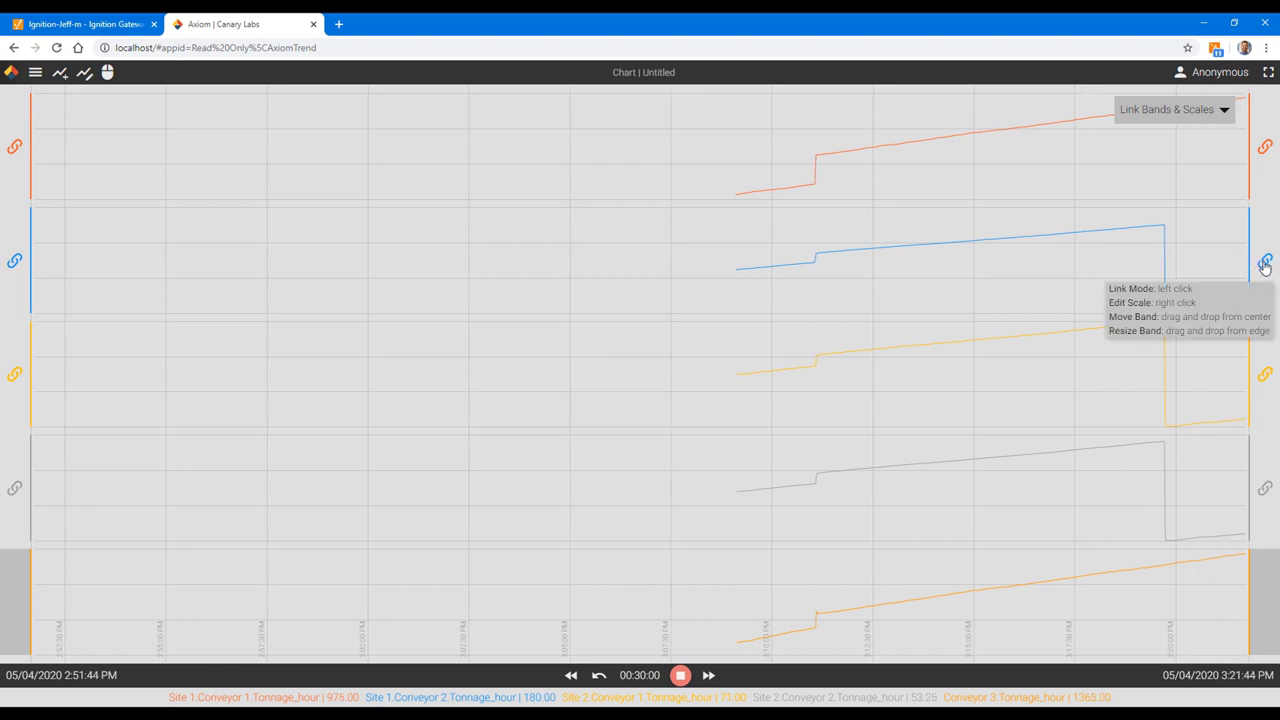
left_click(1265, 266)
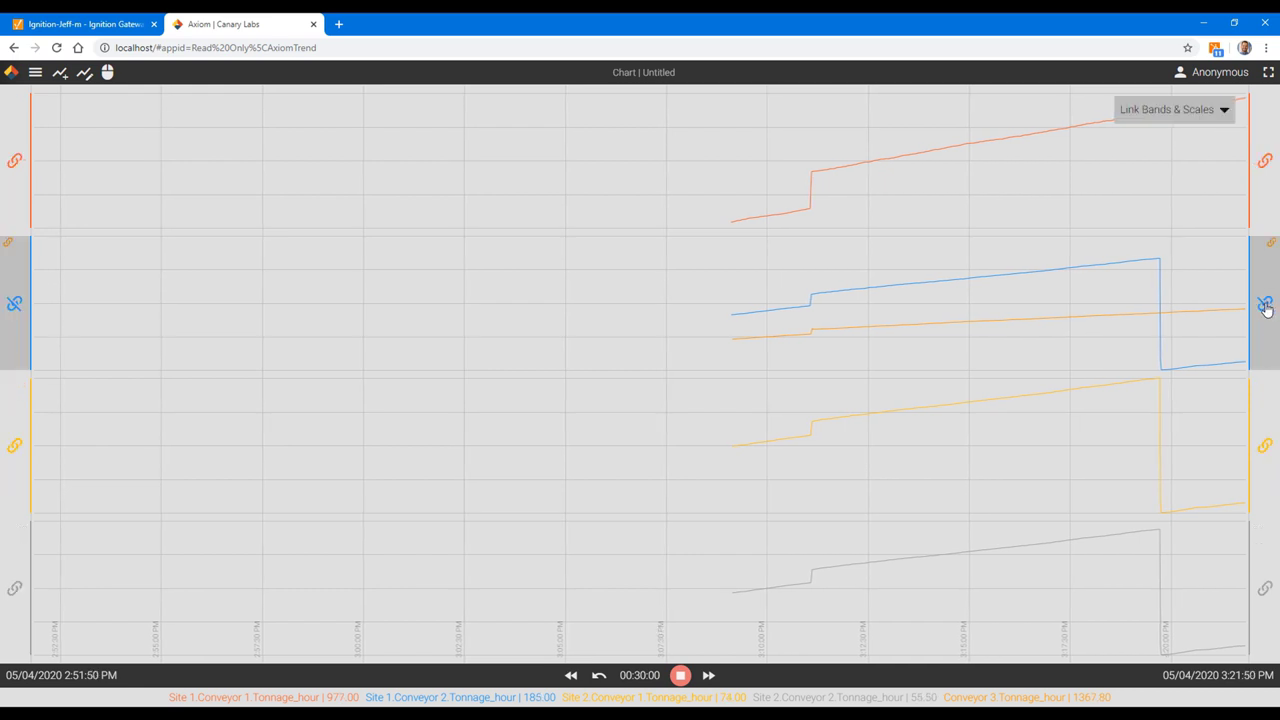
left_click(1265, 306)
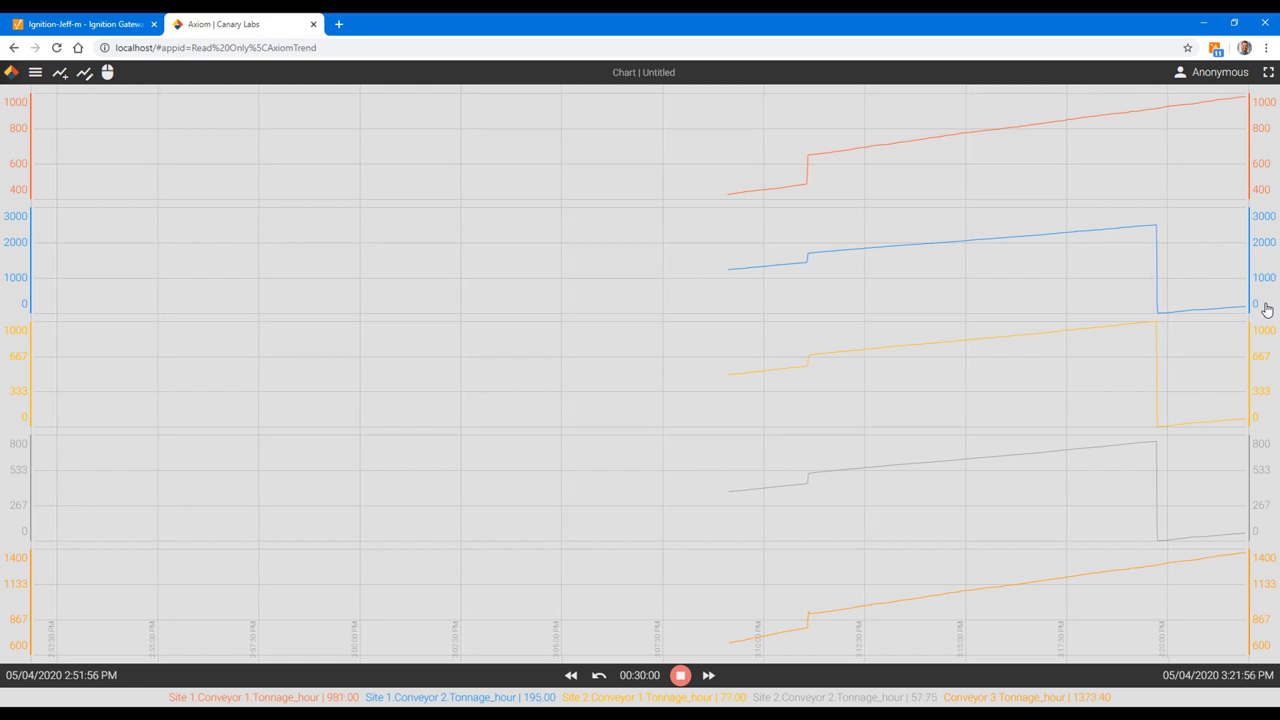
Step: Check Add Trends with a cleared search, then close it without adding any trend
left_click(59, 76)
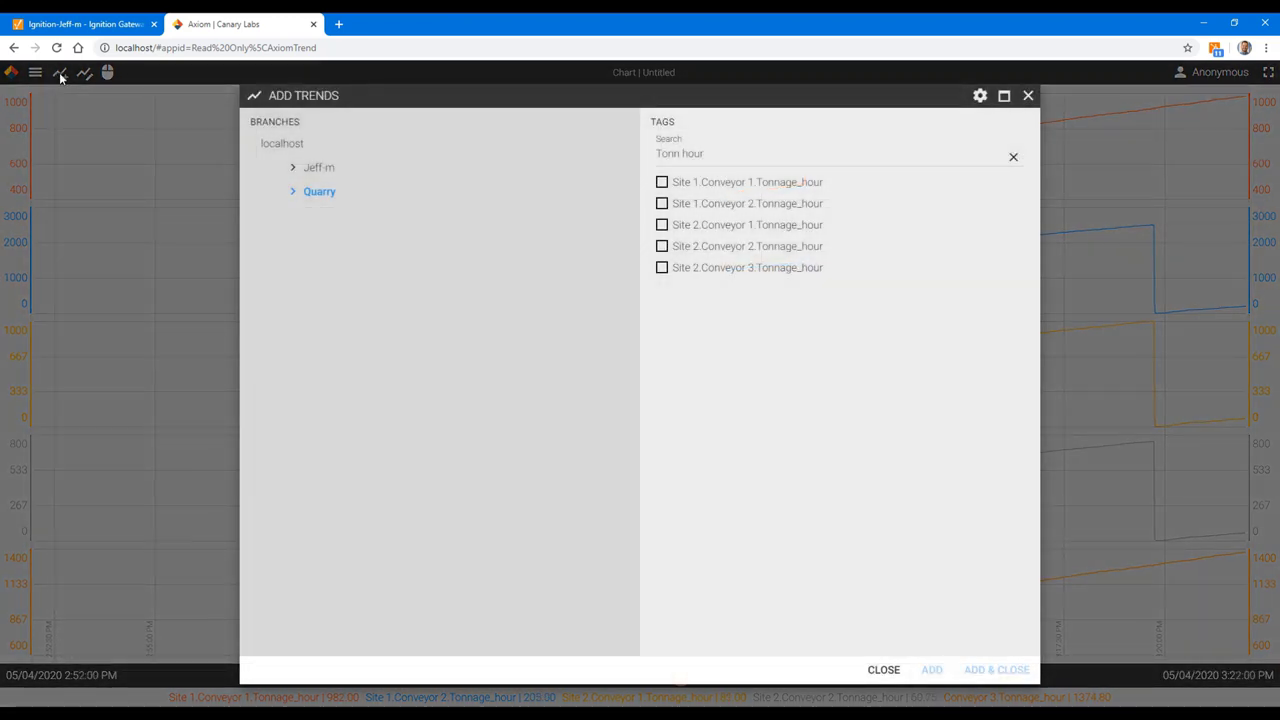
left_click(1013, 160)
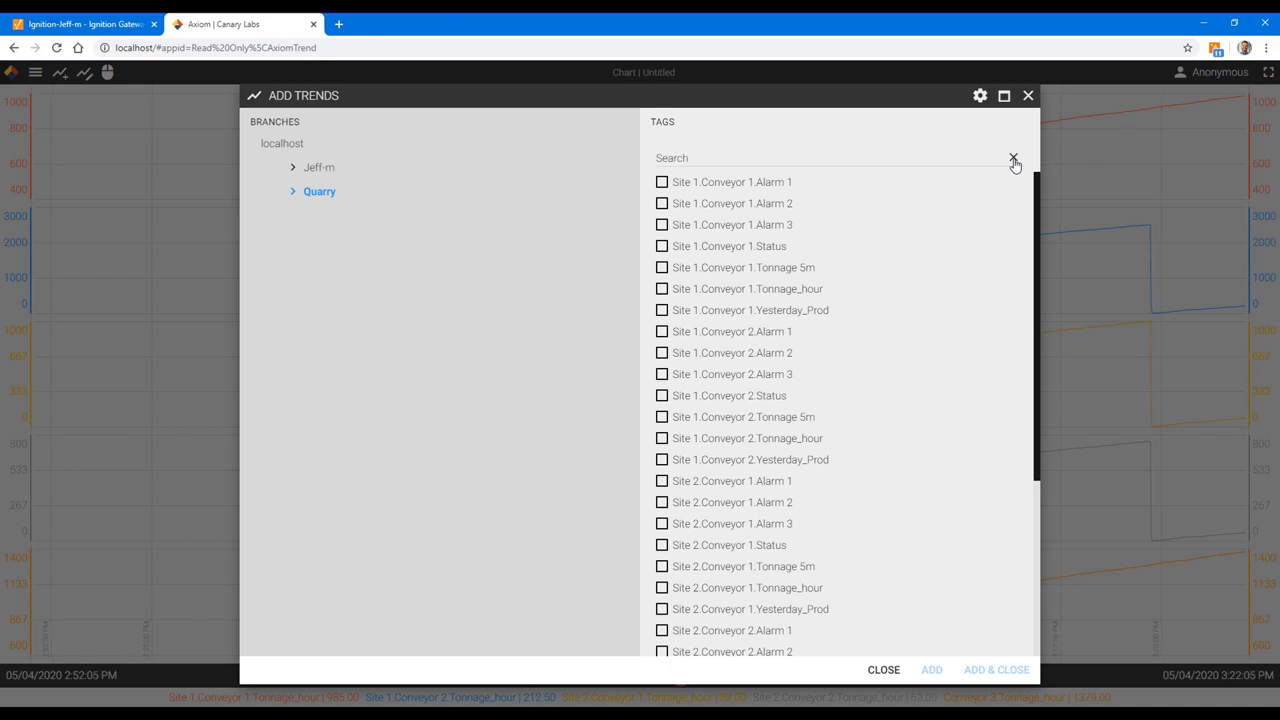
left_click(1028, 95)
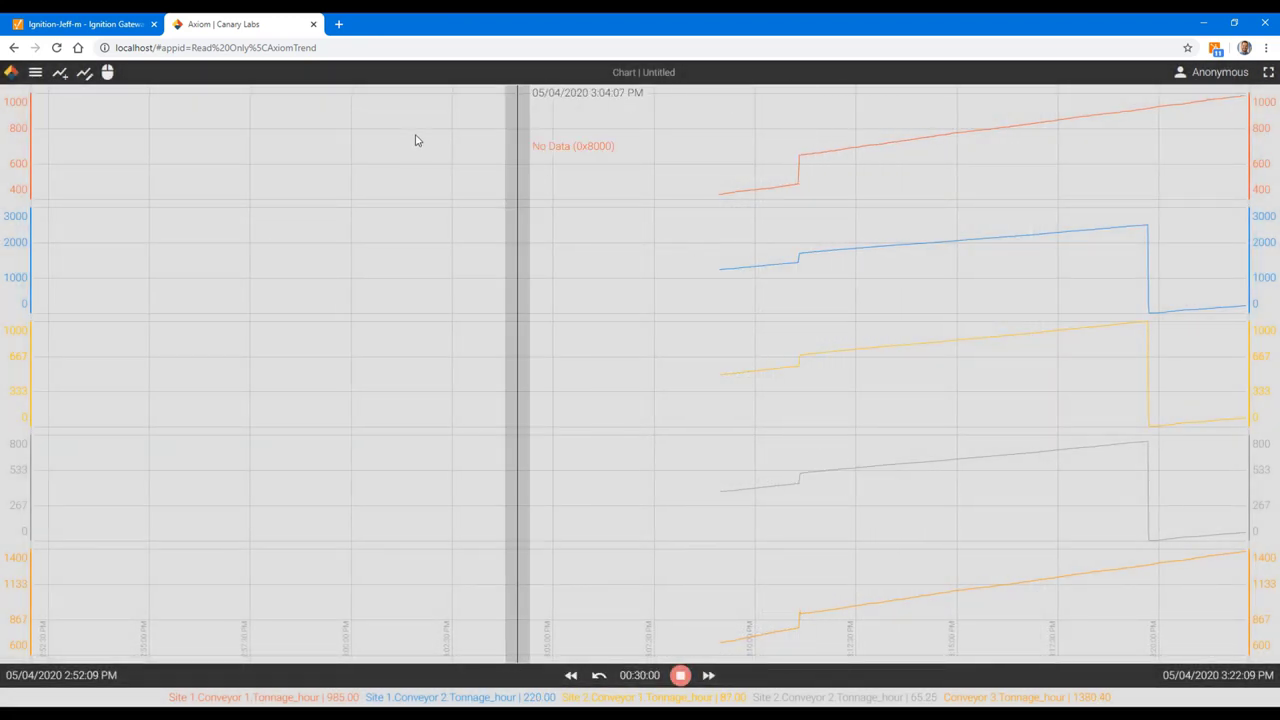
Step: Delete the Site 2 Conveyor 1, Site 2 Conveyor 2 and Conveyor 3 trends; share orange with blue's scale
left_click(85, 74)
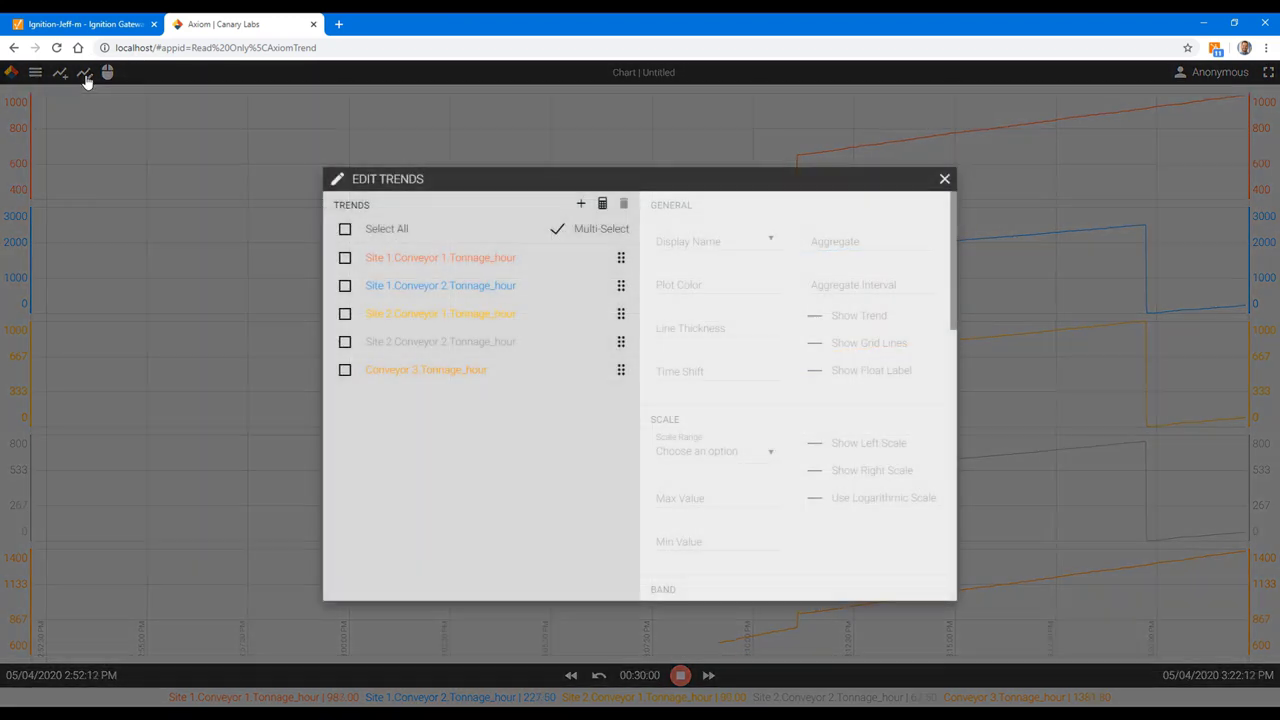
left_click(346, 372)
left_click(345, 341)
left_click(345, 313)
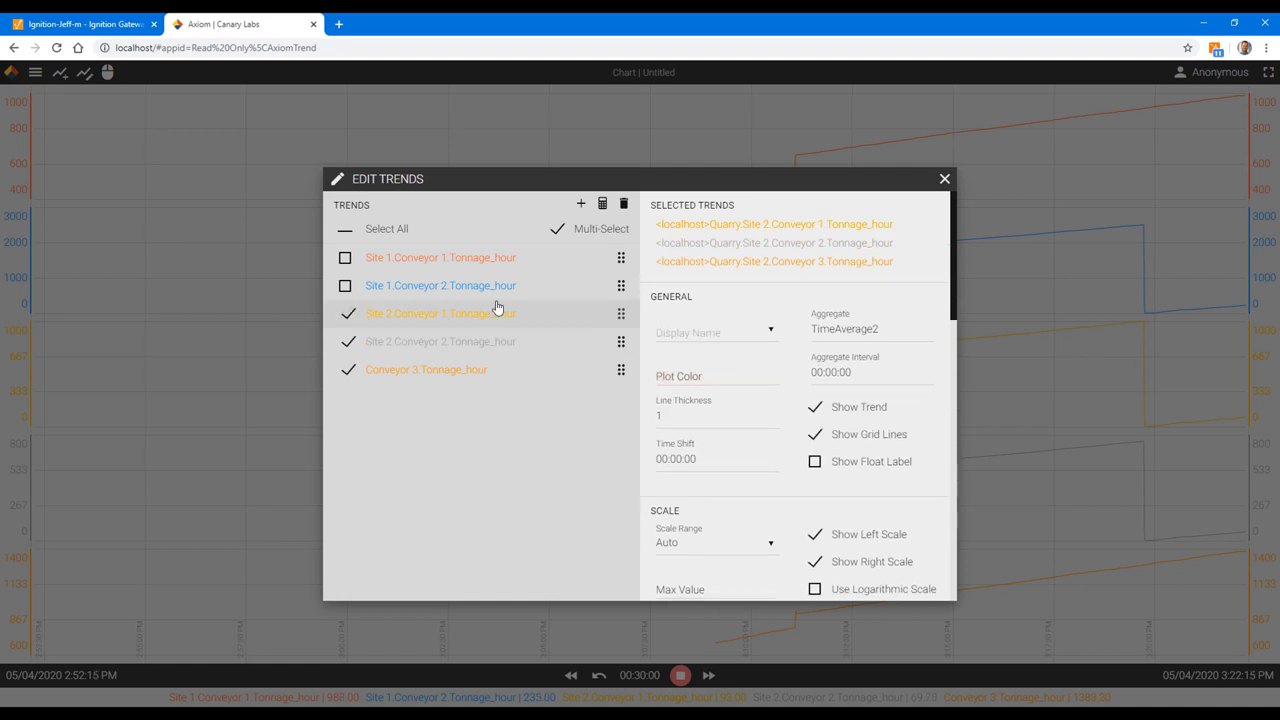
left_click(623, 205)
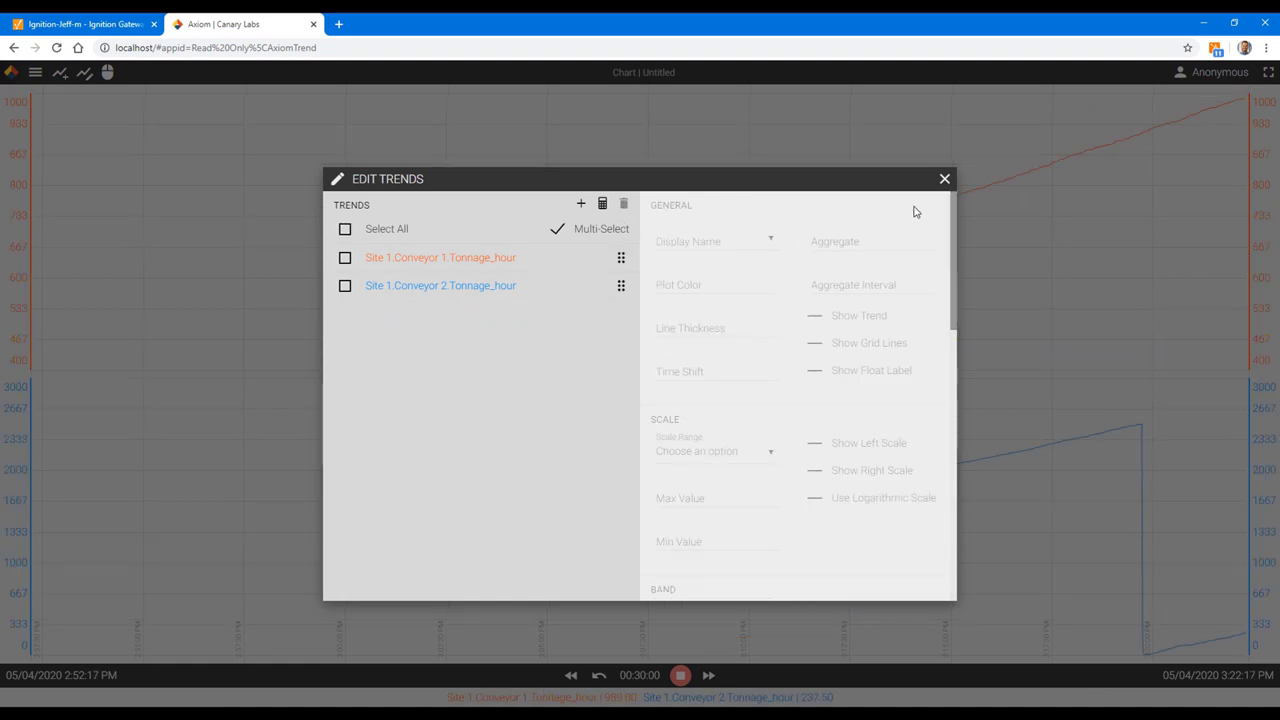
left_click(944, 179)
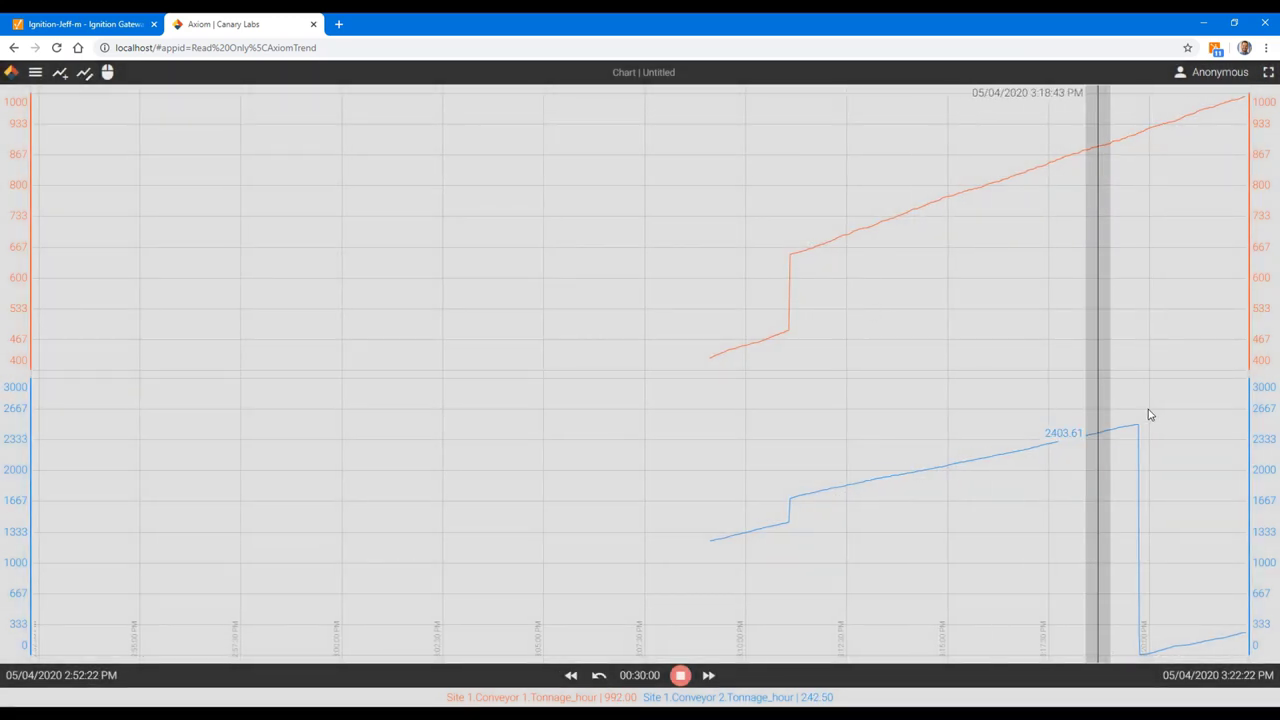
left_click_drag(1265, 243, 1260, 522)
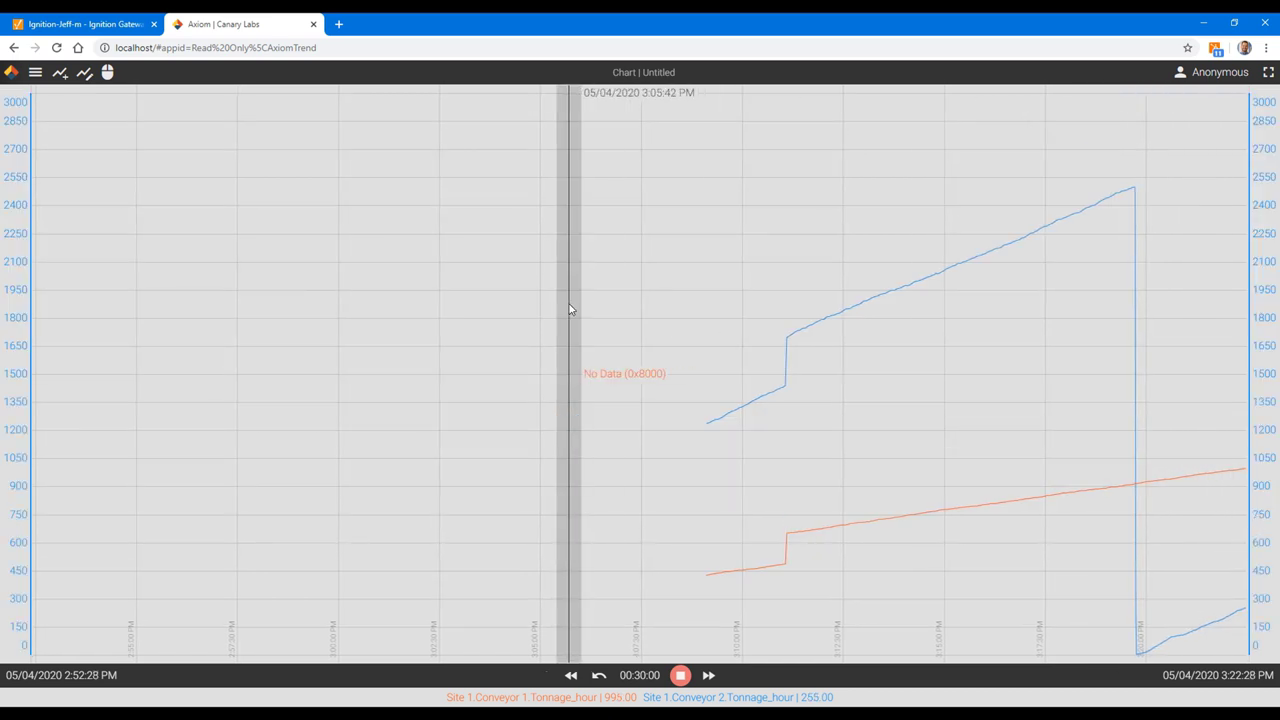
Step: Zoom the chart into the time range that contains data
left_click(107, 76)
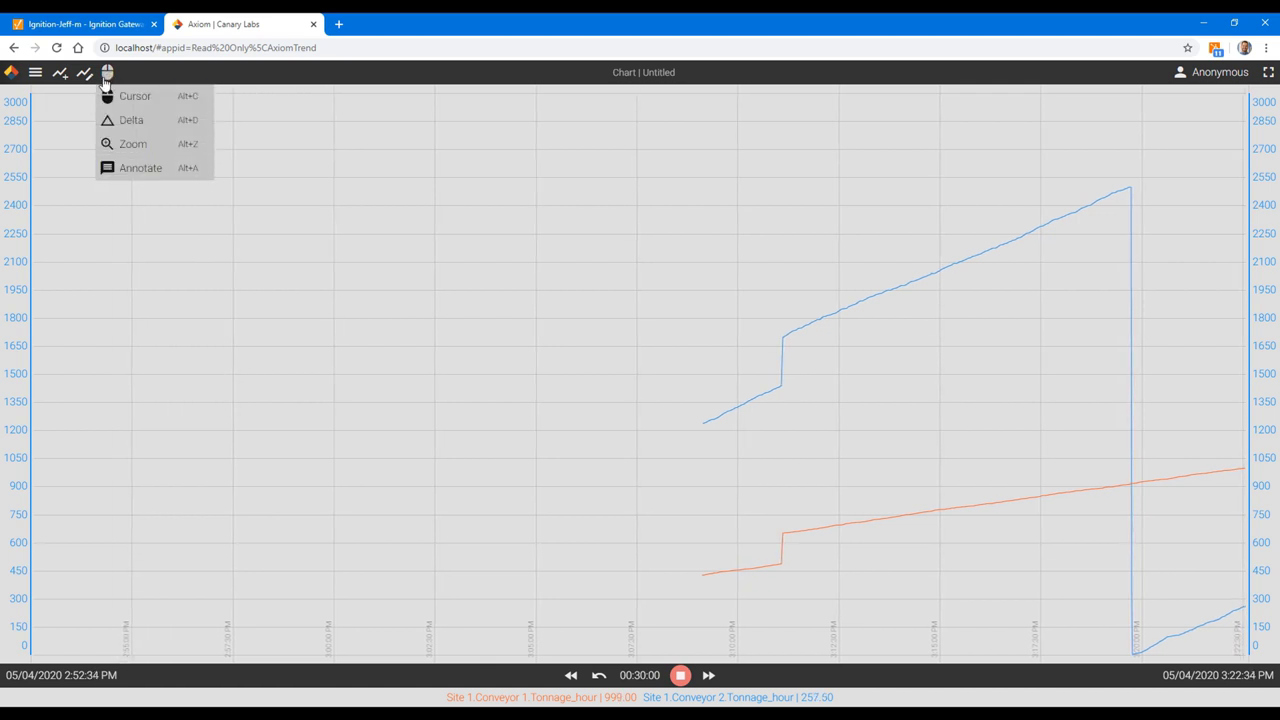
left_click(131, 146)
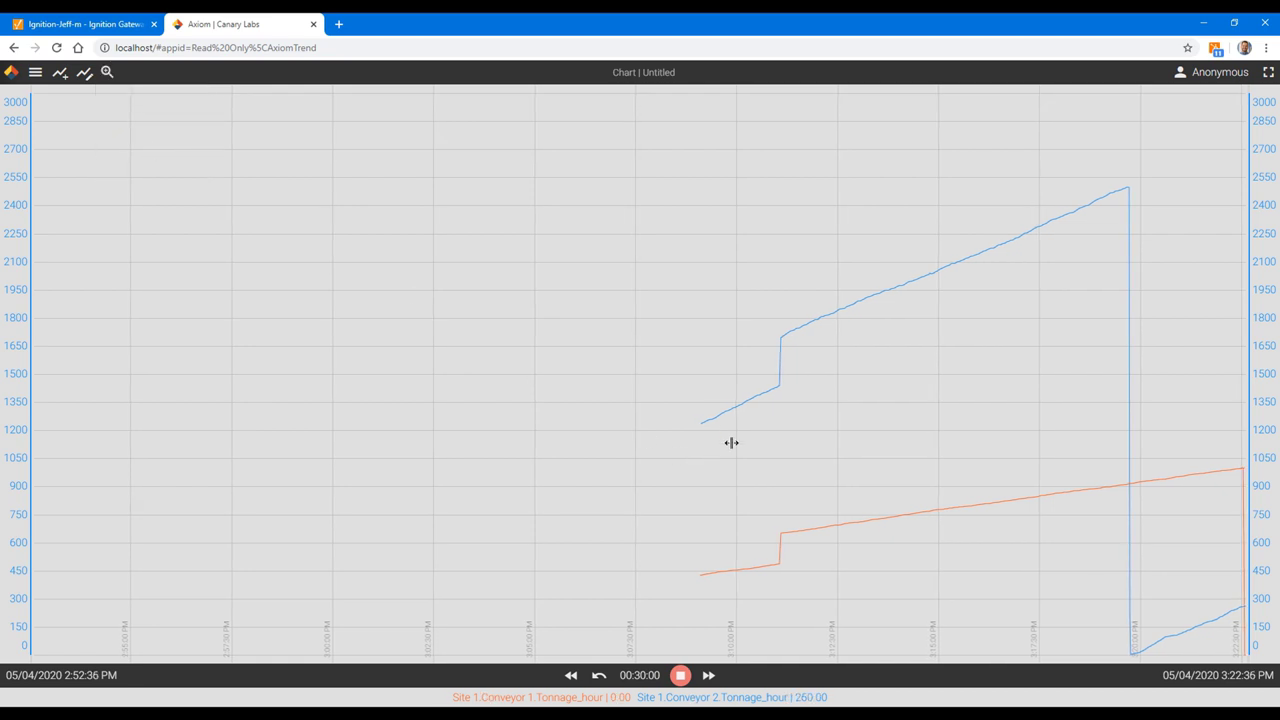
left_click_drag(708, 416, 1242, 400)
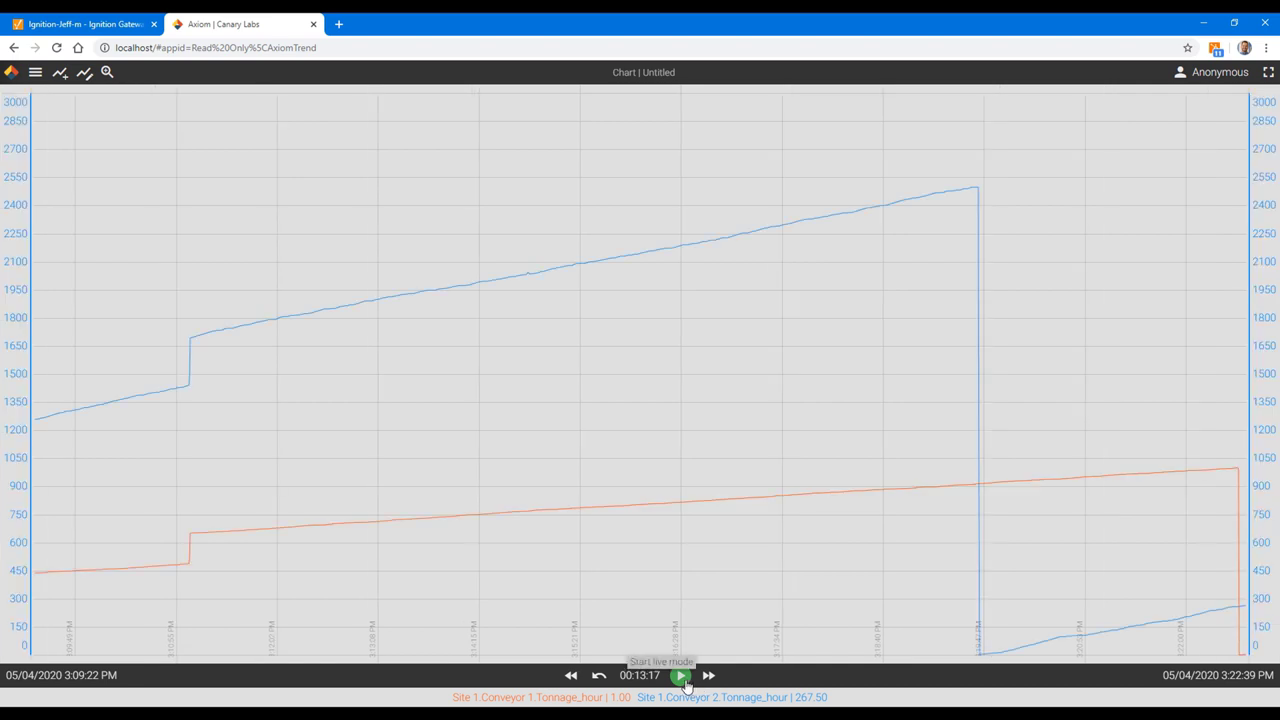
Step: Measure the blue trend's rise in Delta mode: 1004.52 over 00:08:38
left_click(107, 72)
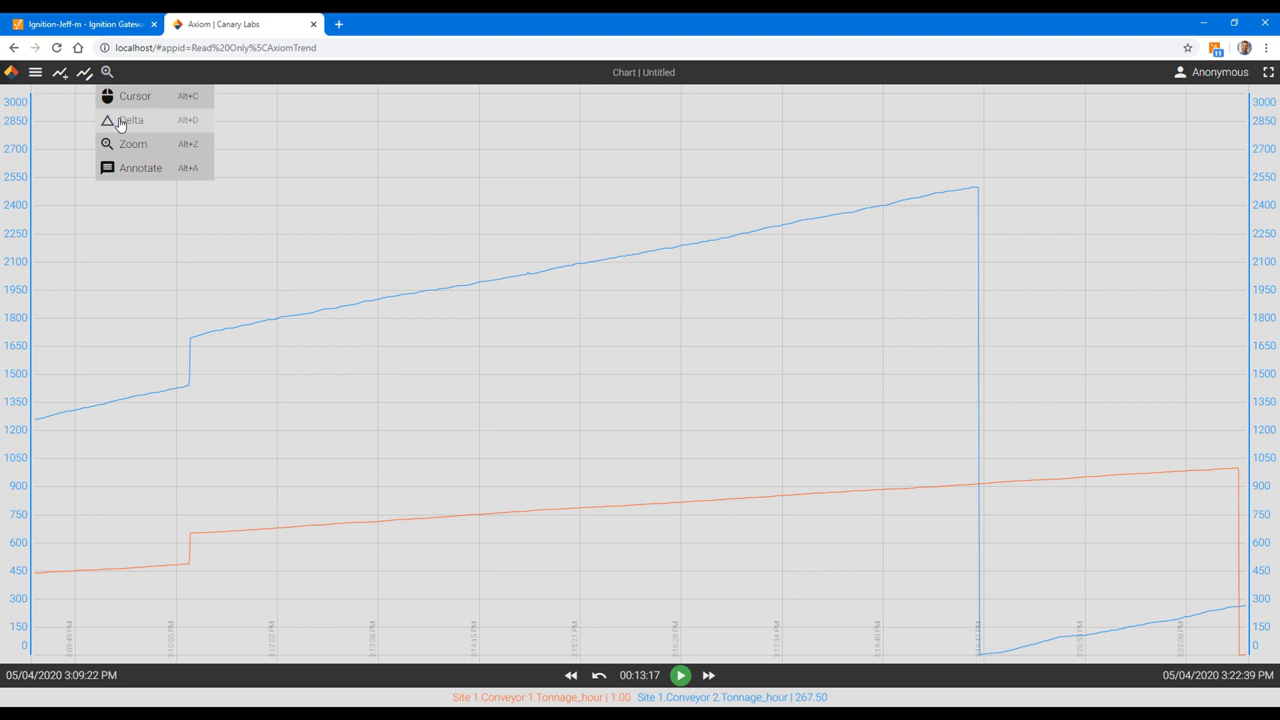
left_click(122, 120)
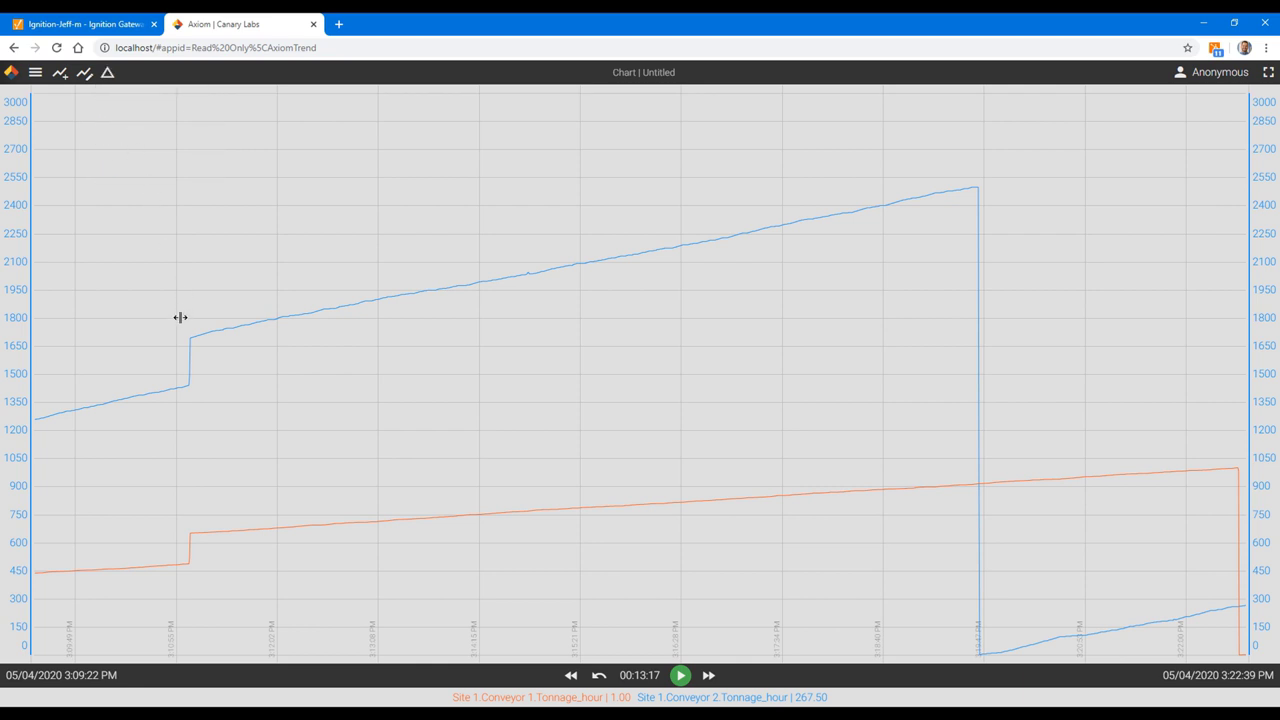
mouse_move(190, 388)
left_mouse_down()
mouse_move(469, 403)
mouse_move(786, 389)
mouse_move(977, 361)
left_mouse_up()
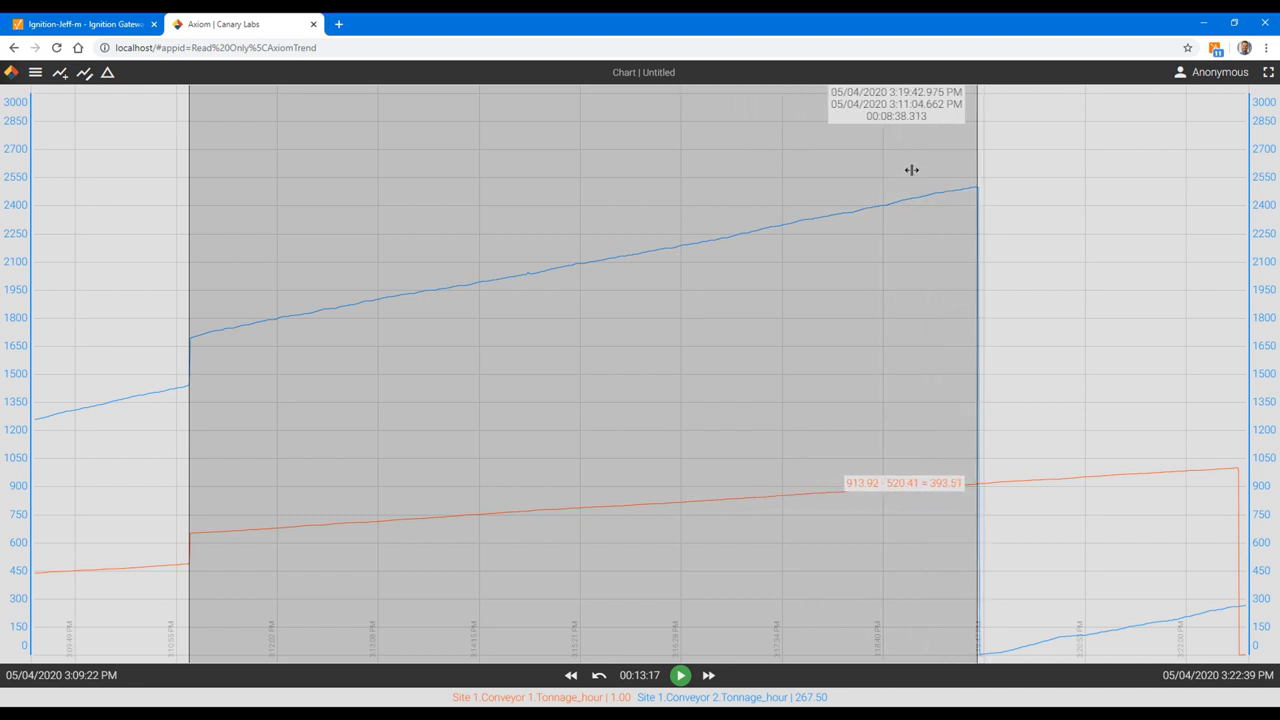
Step: Annotate Conveyor 2's drop at 3:19:39 PM with the description 'Reset sensor'
left_click(107, 75)
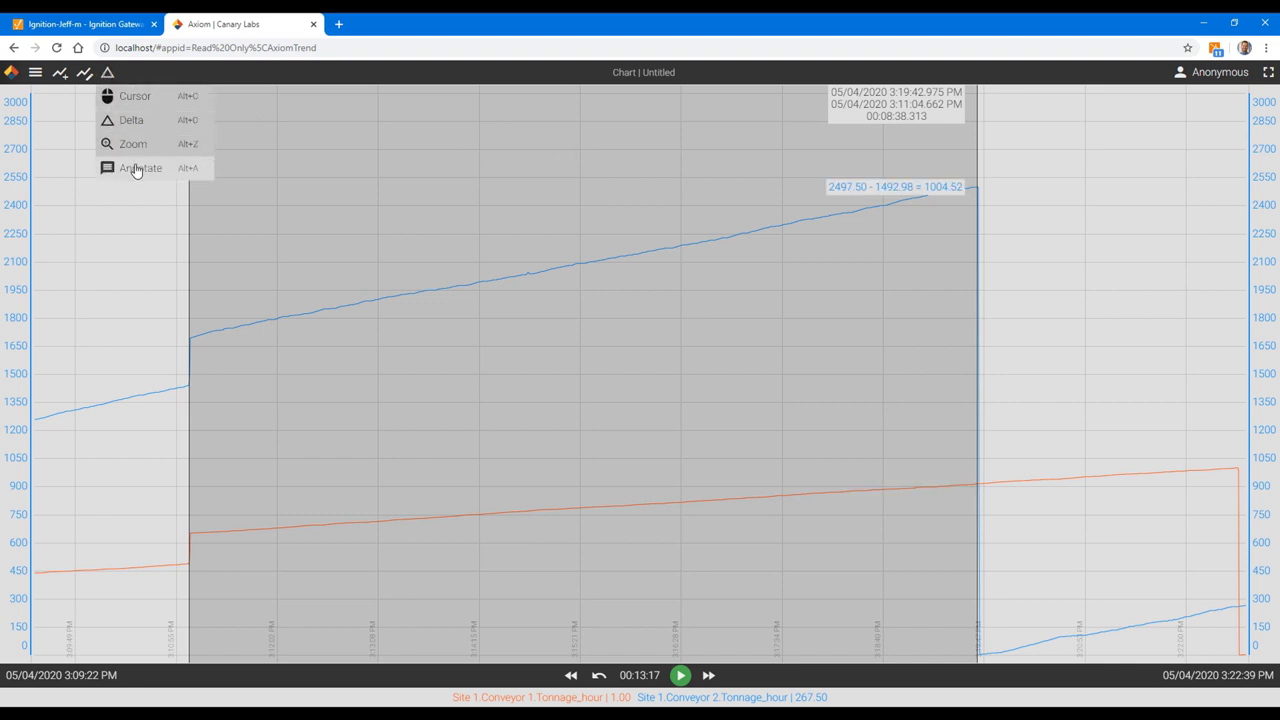
left_click(136, 170)
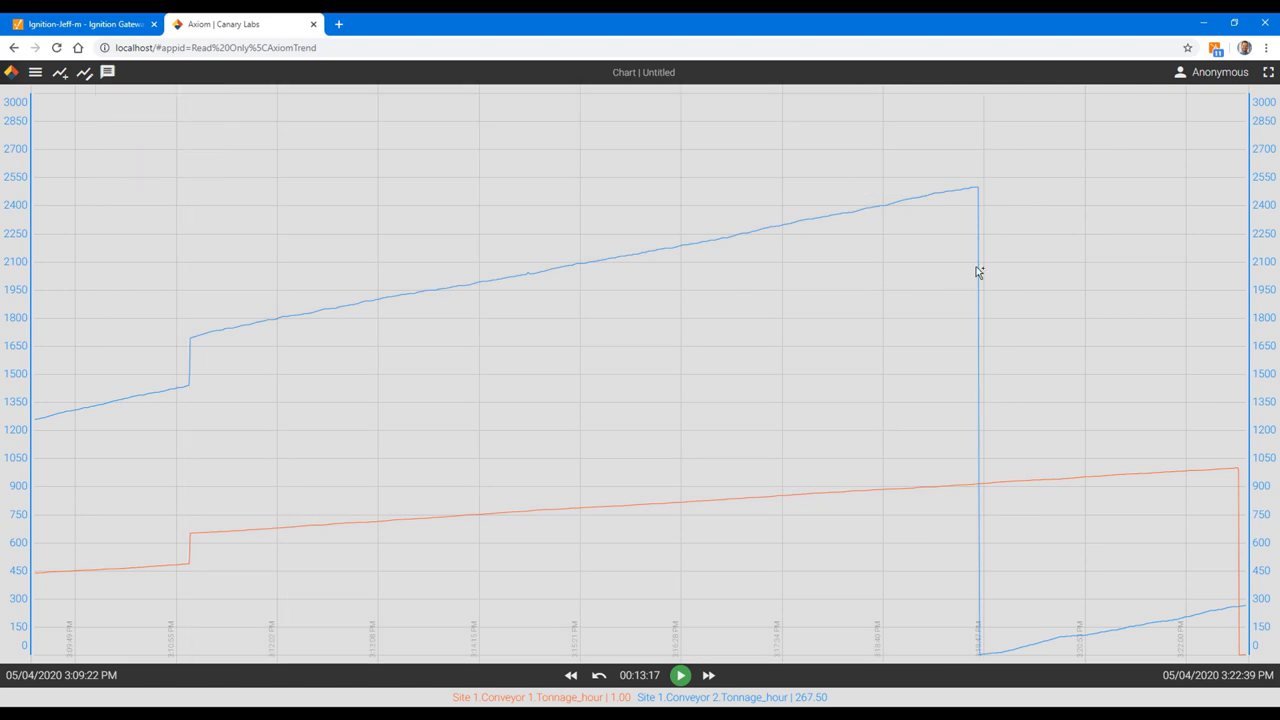
left_click(974, 191)
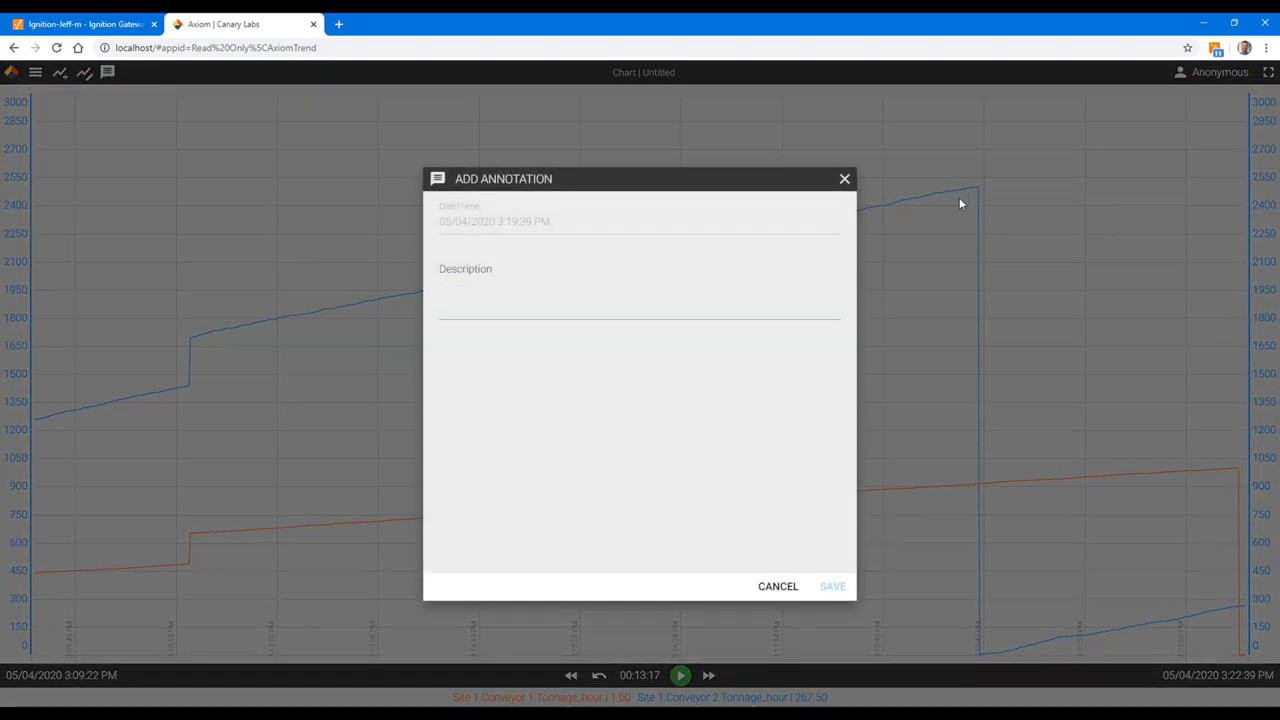
left_click(680, 300)
type("Reset sensor")
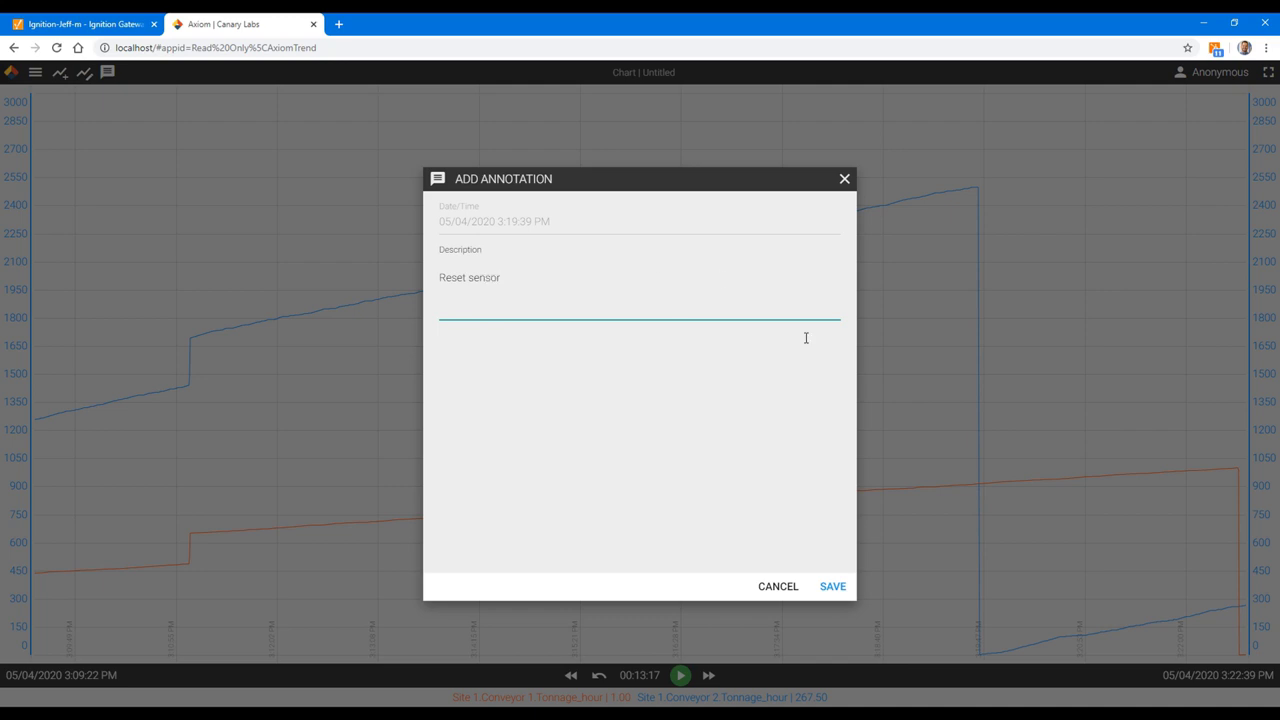
left_click(832, 586)
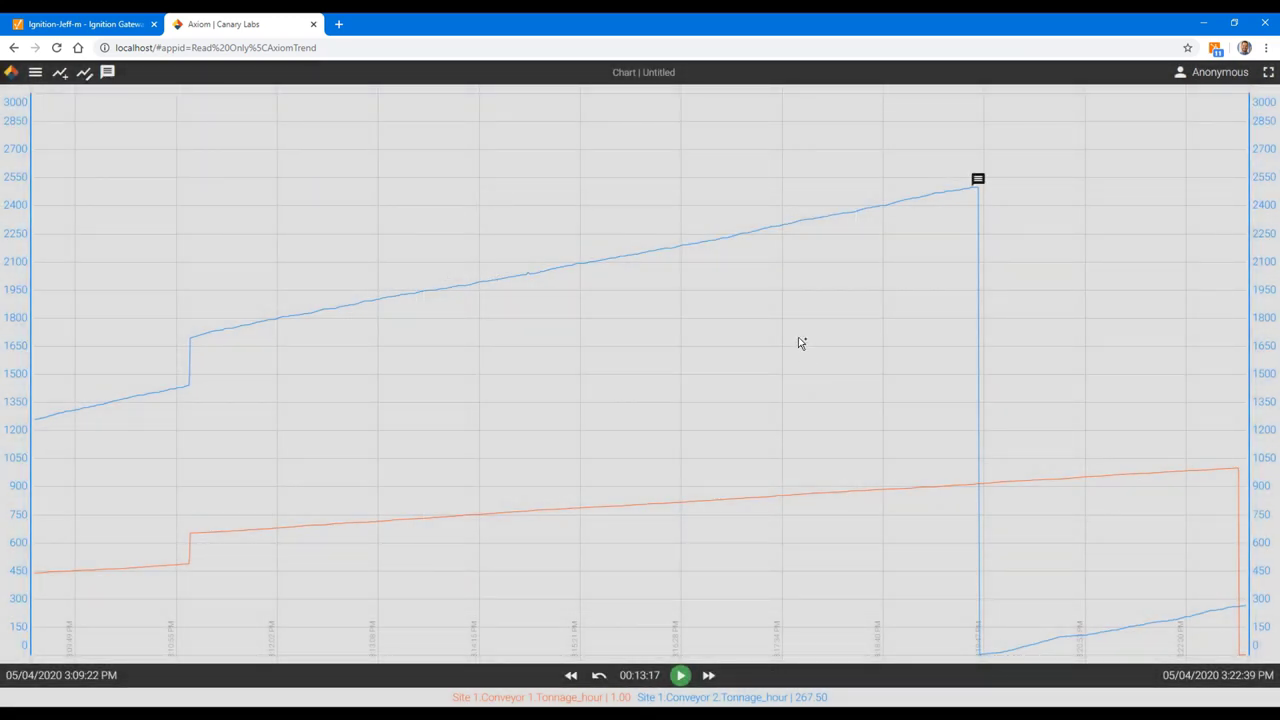
mouse_move(985, 190)
Step: Return to Cursor mode and unlink the bands: Conveyor 1 at 0–1000, Conveyor 2 at 0–3000
left_click(107, 72)
left_click(121, 96)
mouse_move(1270, 307)
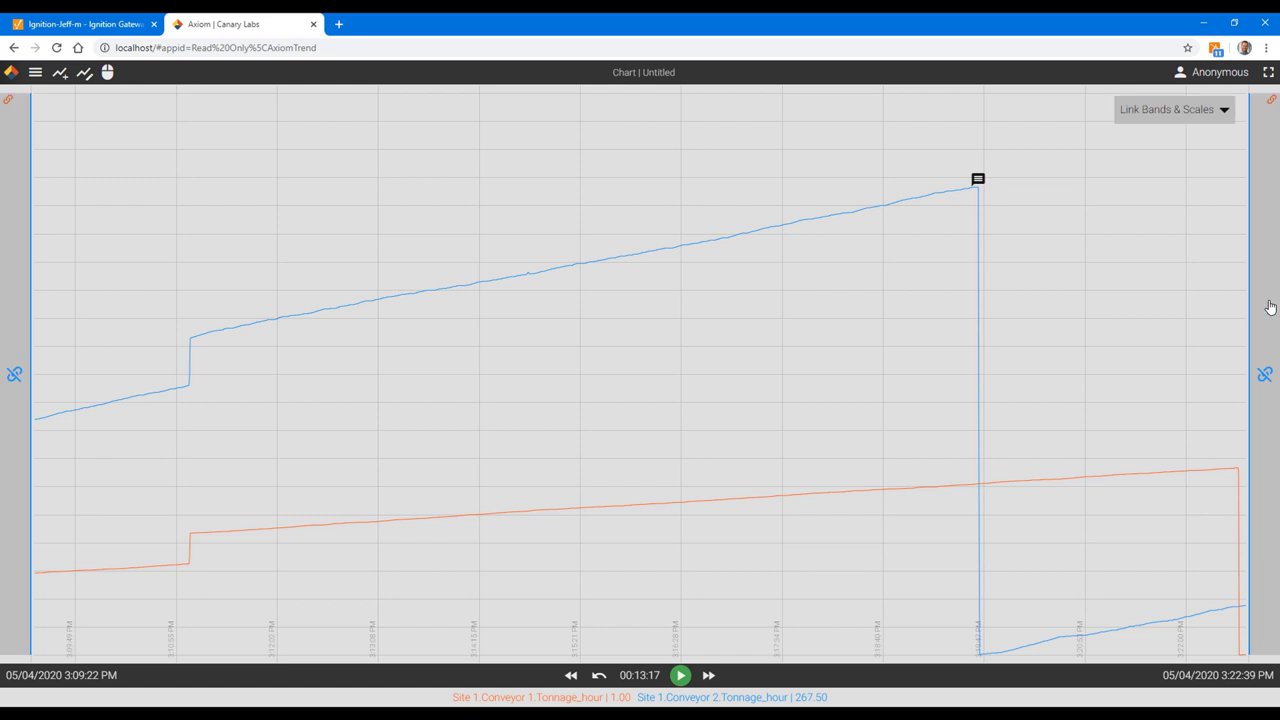
left_click(1265, 373)
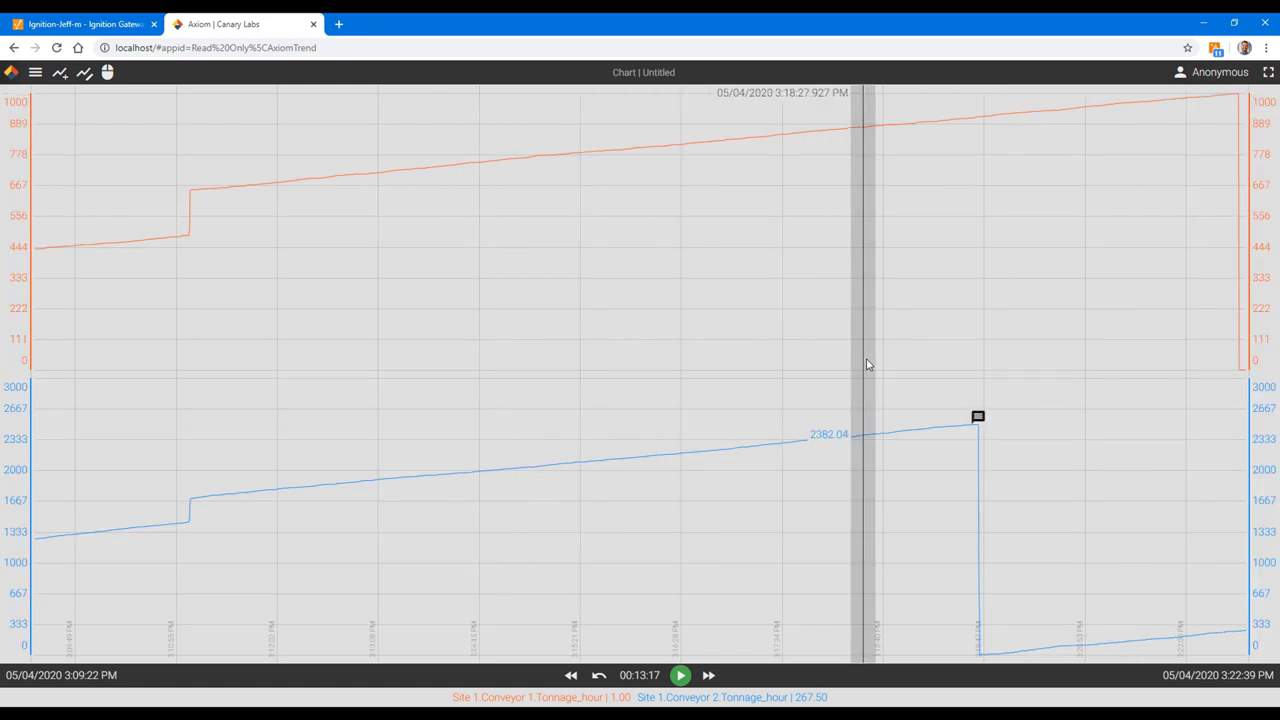
Step: Give the Site 1 Conveyor 1 trend the DeltaBounds aggregate with a 00:01:00 interval
left_click(86, 77)
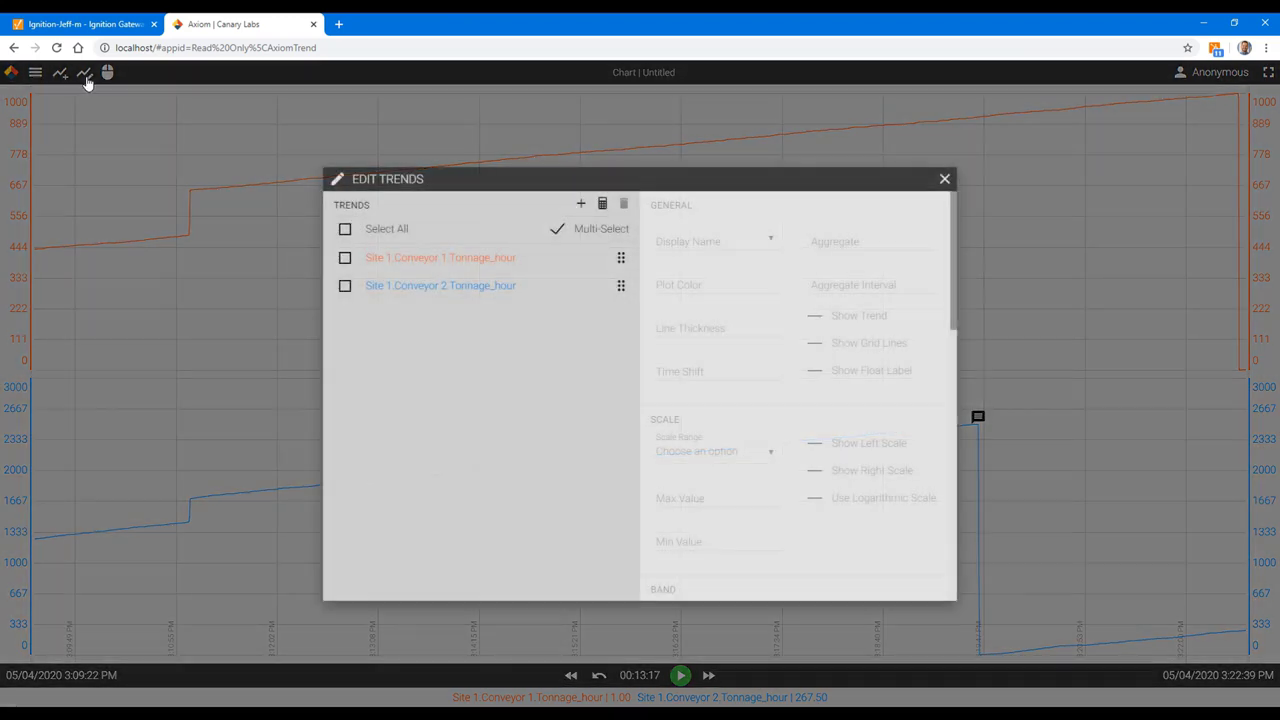
left_click(345, 258)
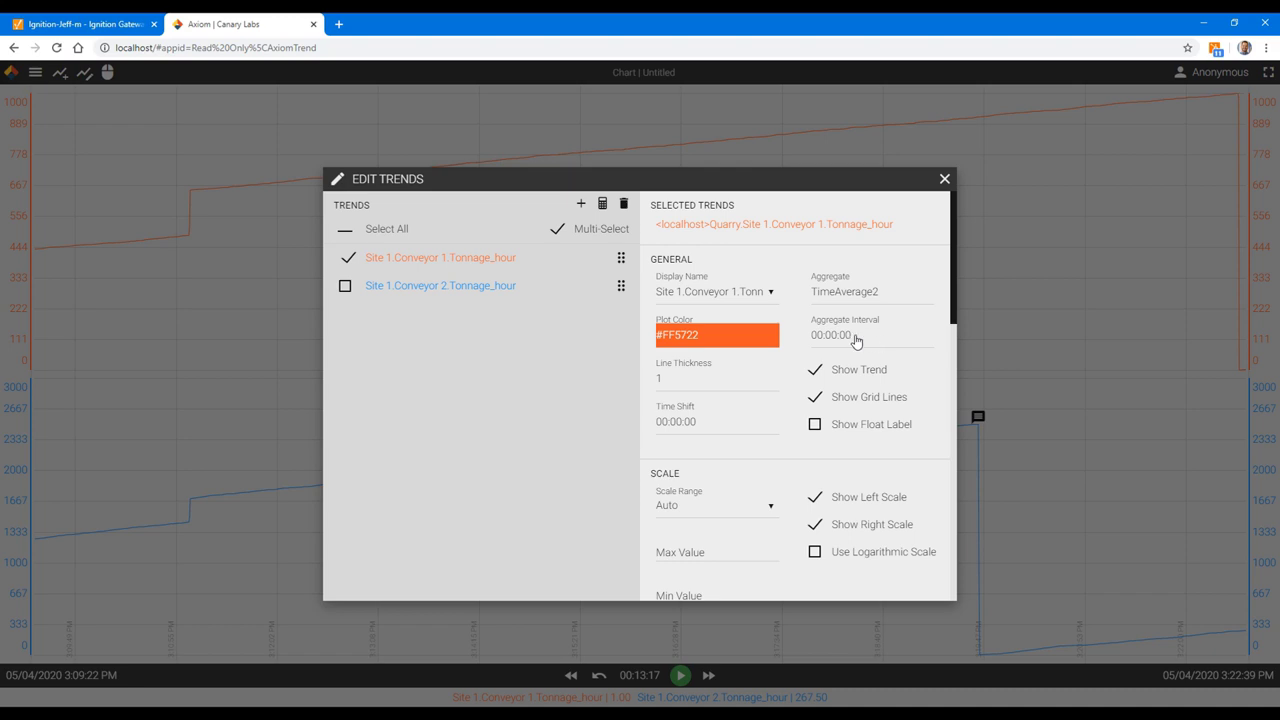
left_click(849, 298)
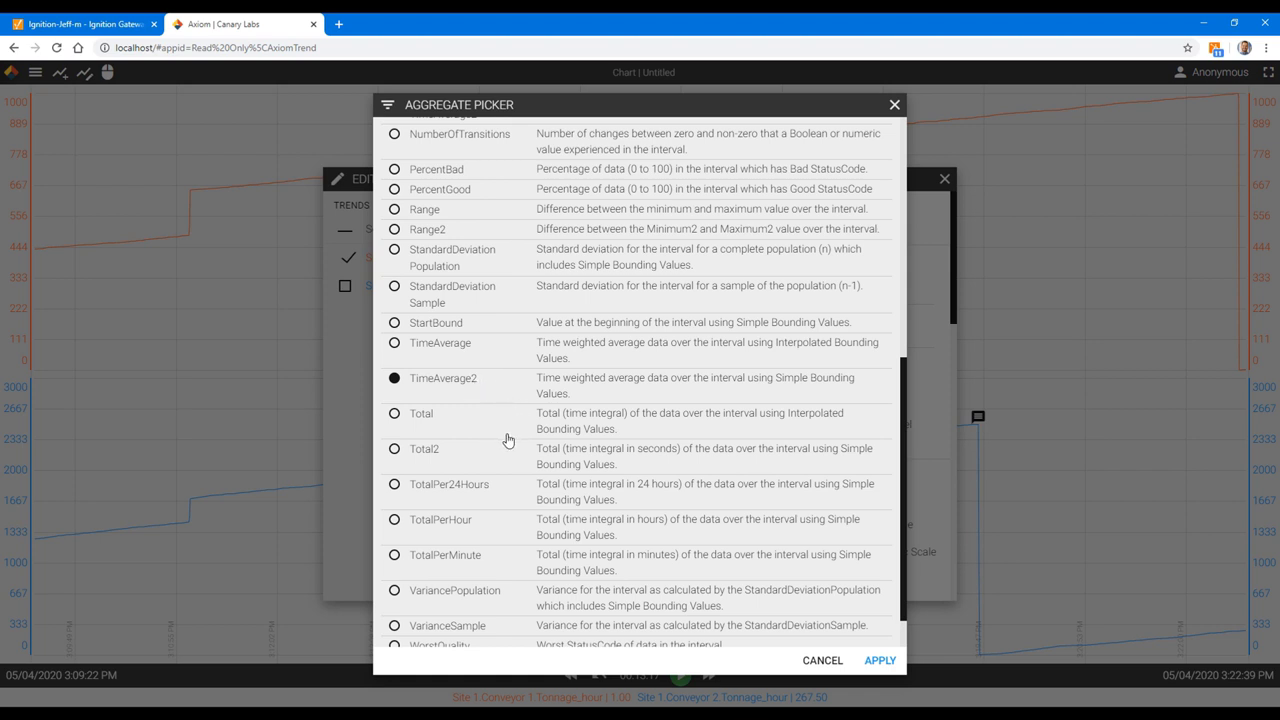
scroll(508, 442, "up", 5)
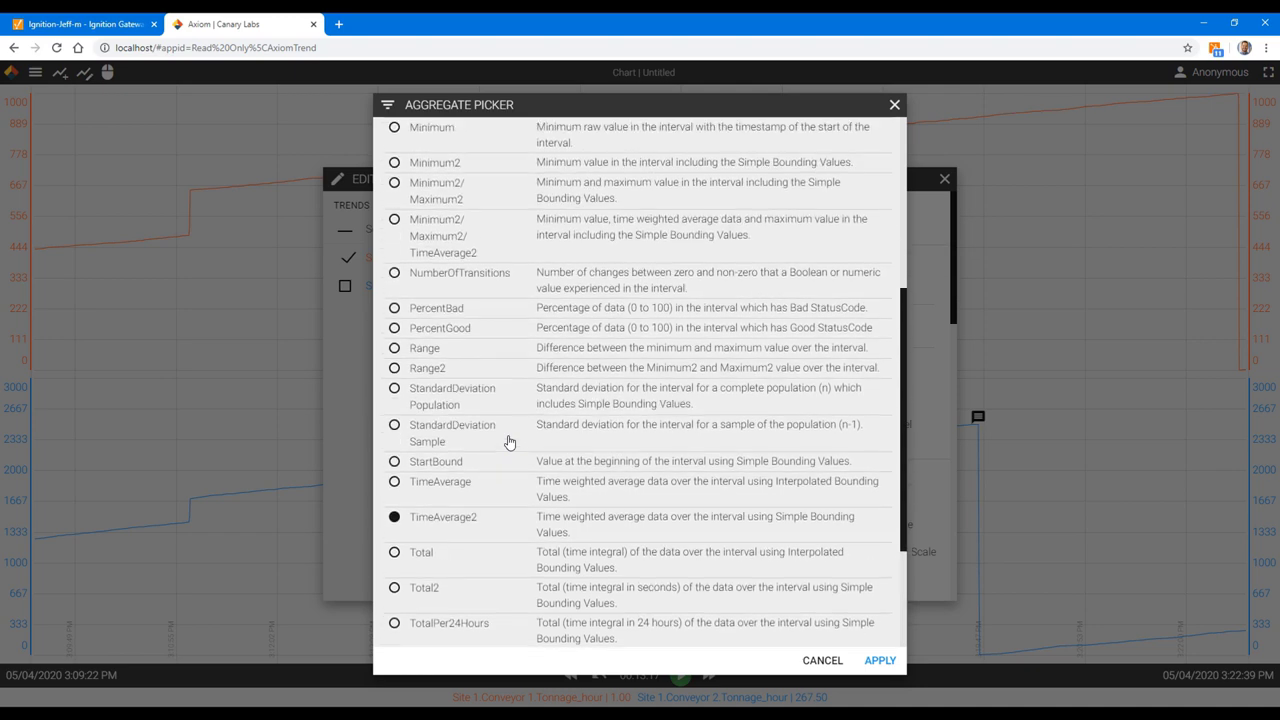
scroll(508, 442, "up", 2)
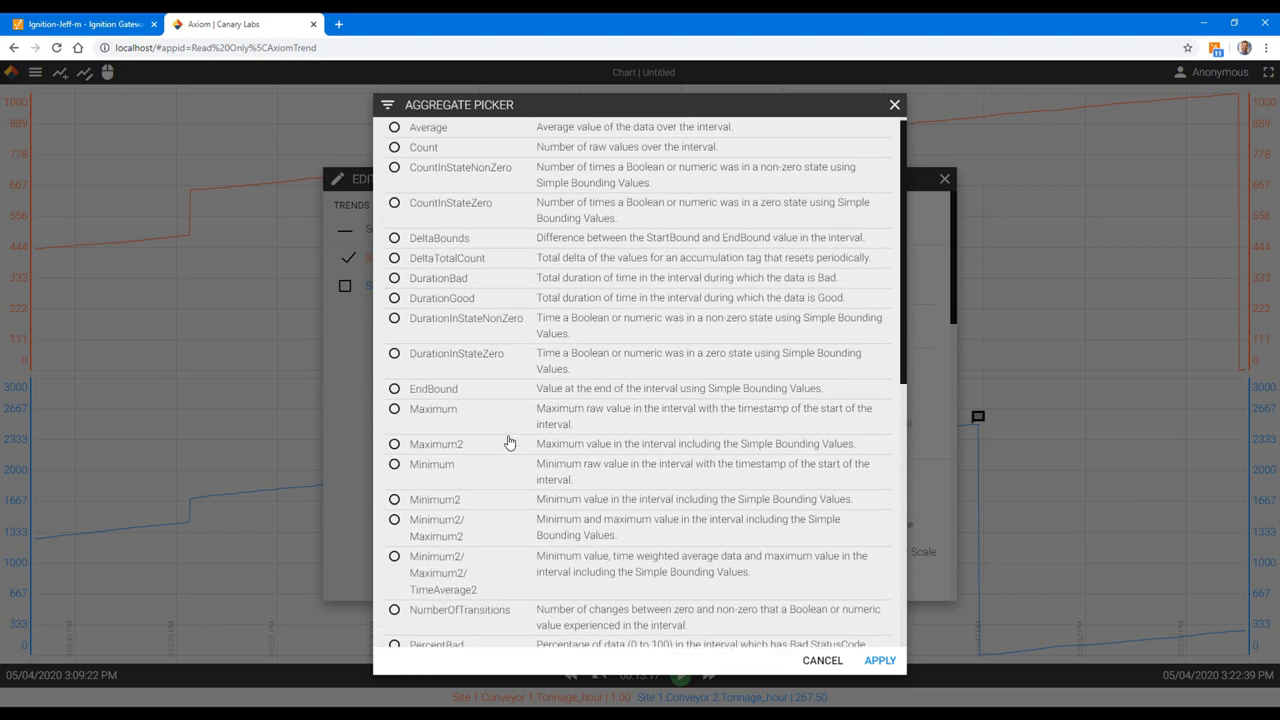
left_click(446, 248)
left_click(880, 660)
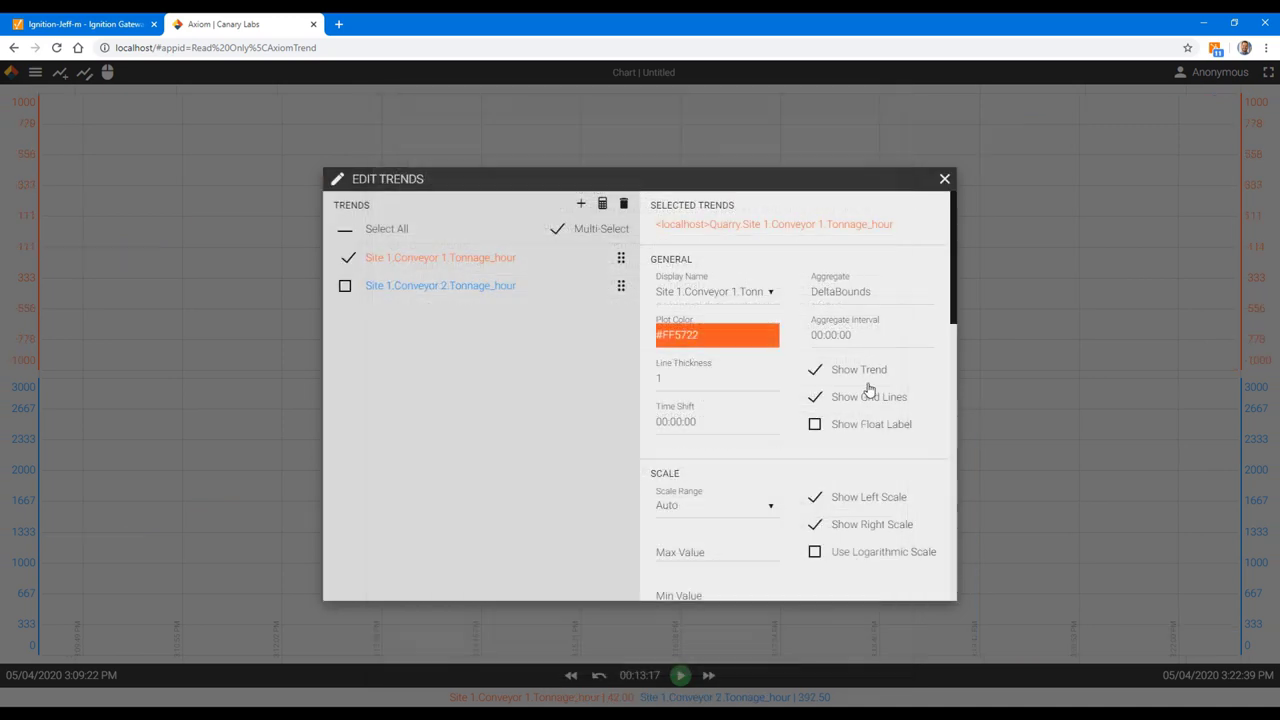
left_click(848, 336)
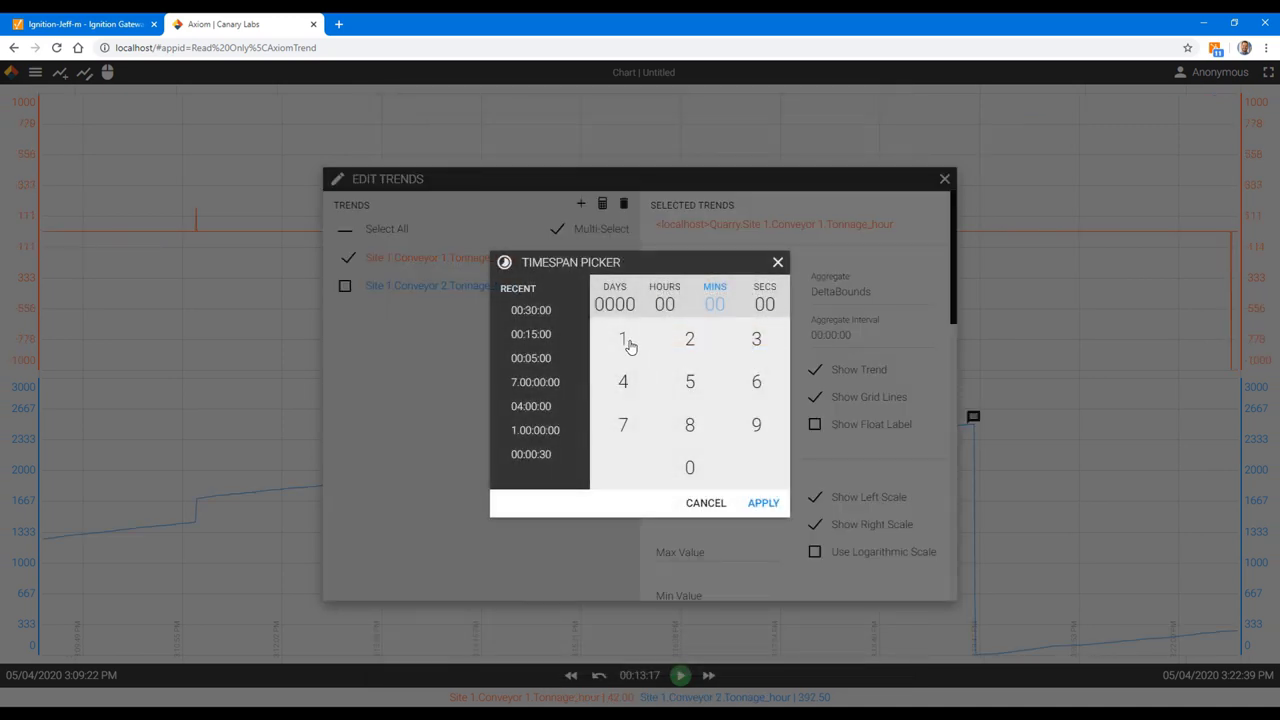
left_click(622, 338)
left_click(772, 506)
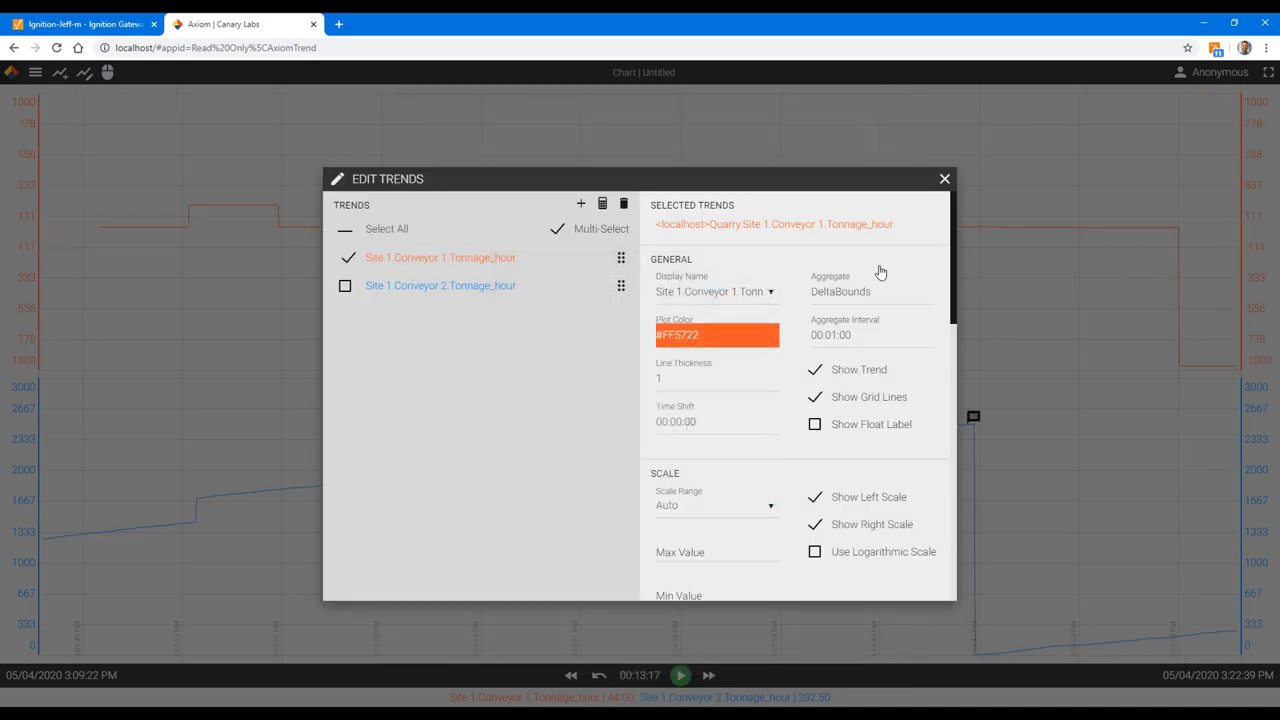
left_click(945, 180)
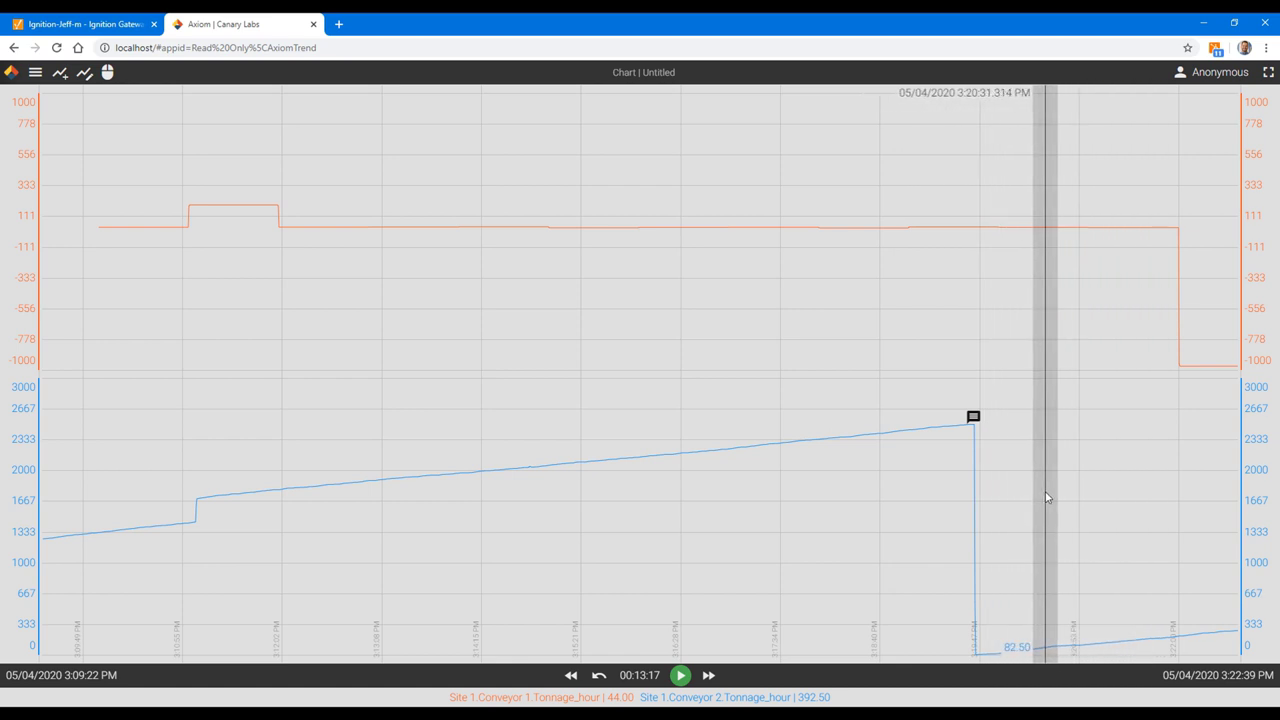
Step: Set both Conveyor trends to the DeltaBounds aggregate with a 00:05:00 interval
double_click(1047, 497)
left_click(346, 286)
left_click(345, 260)
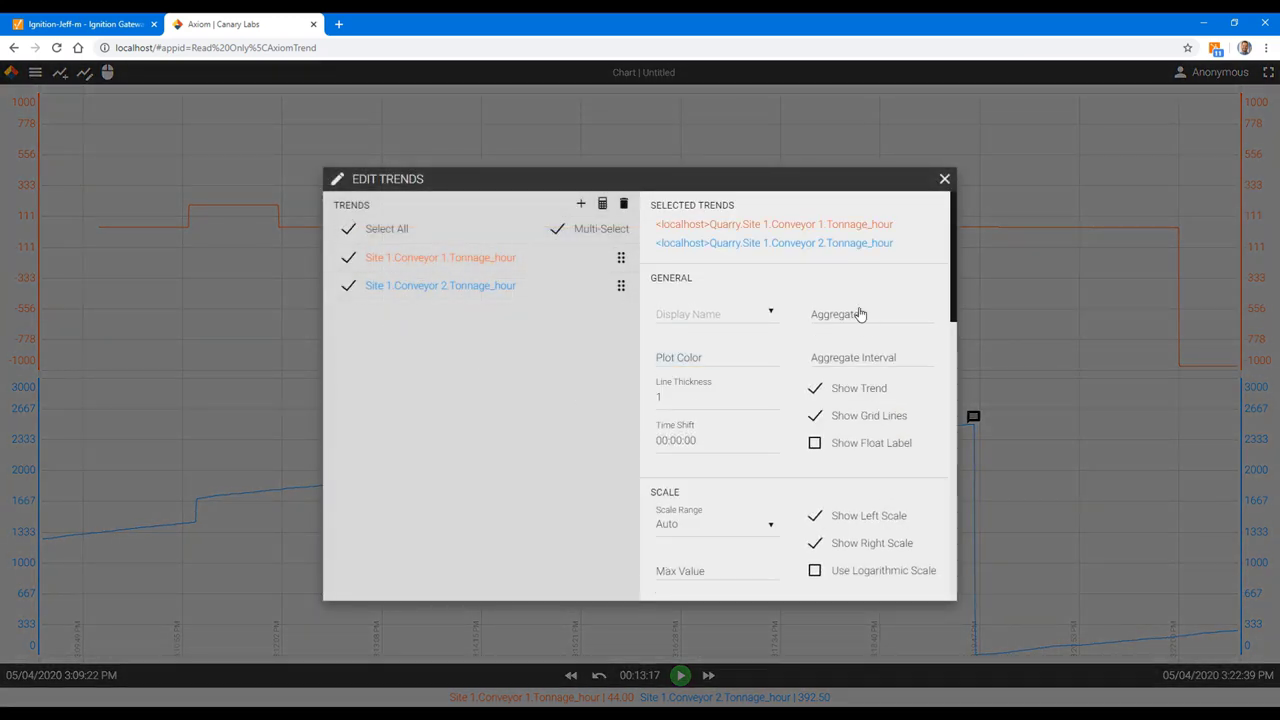
left_click(863, 312)
left_click(441, 238)
left_click(880, 661)
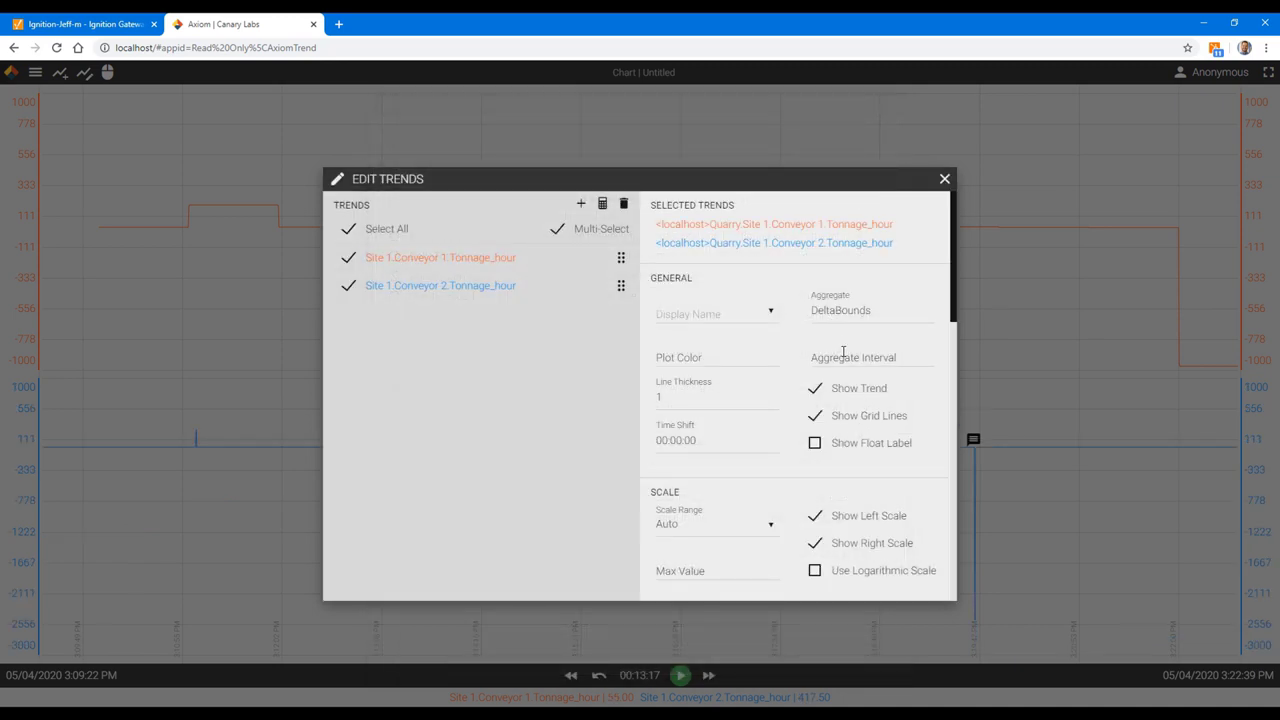
left_click(845, 361)
left_click(690, 381)
left_click(762, 503)
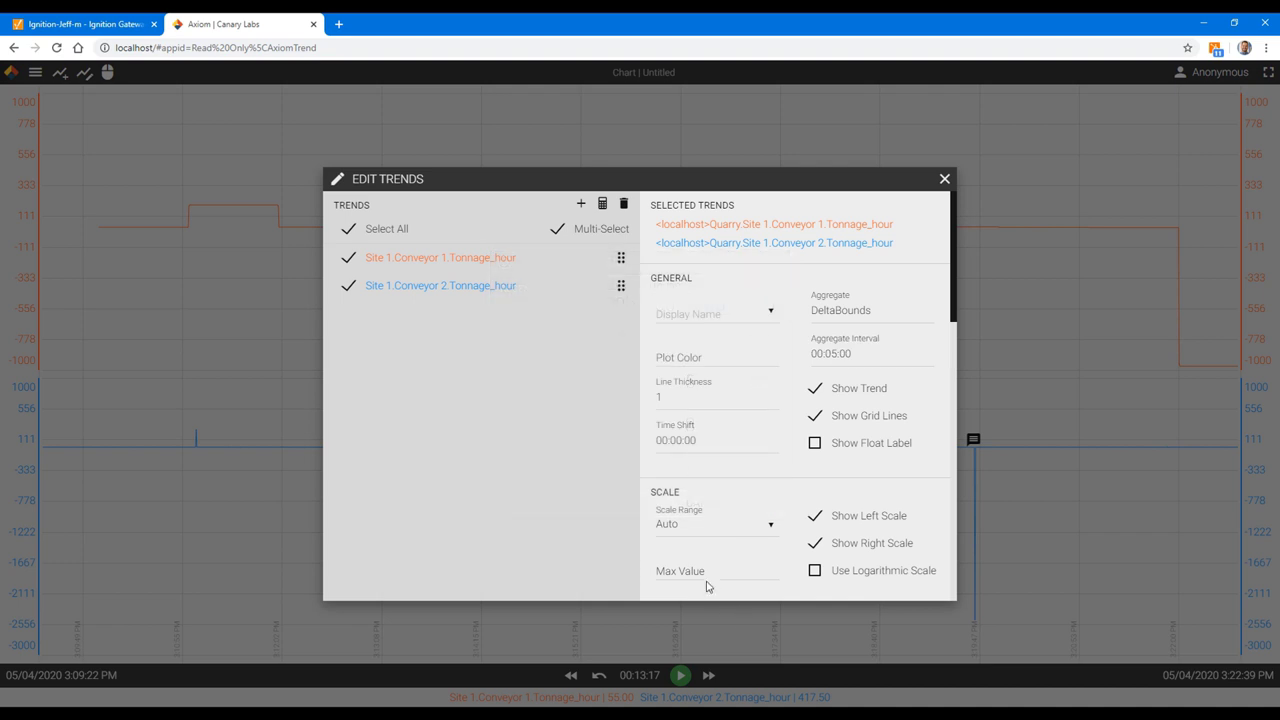
Step: Set line thickness 2 for both trends and merge them into one shared pane
left_click(679, 397)
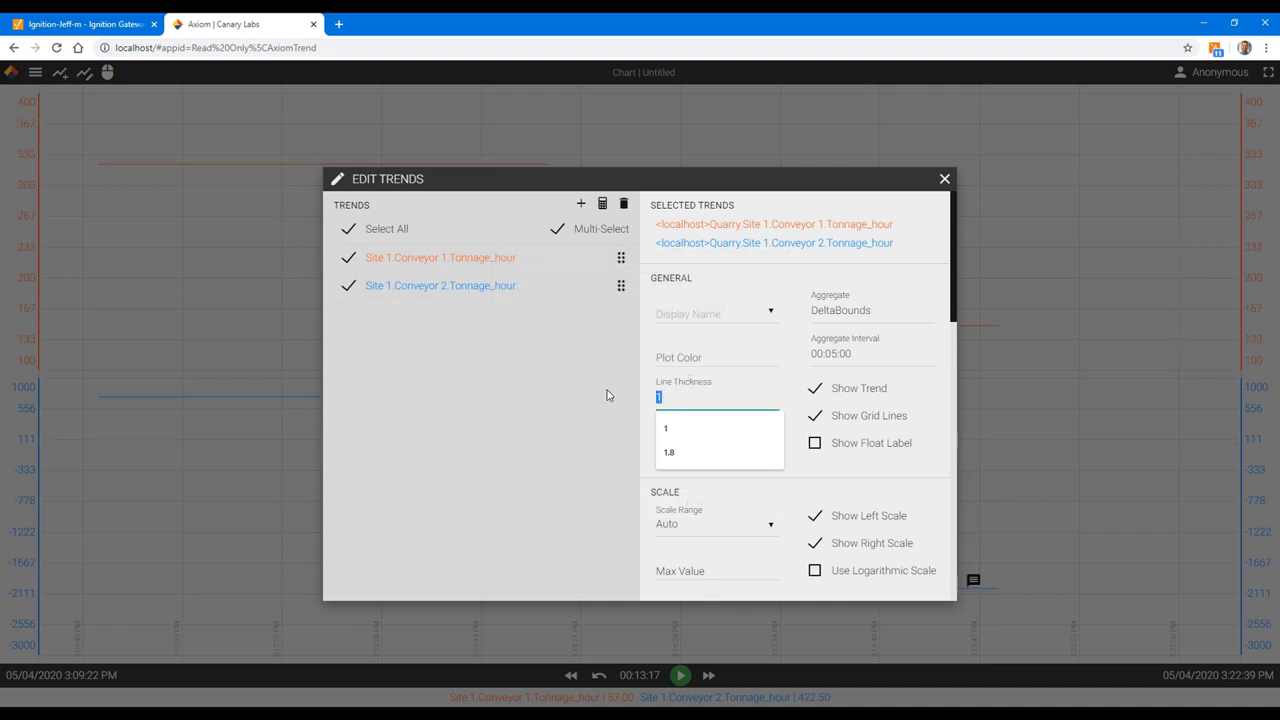
type("2")
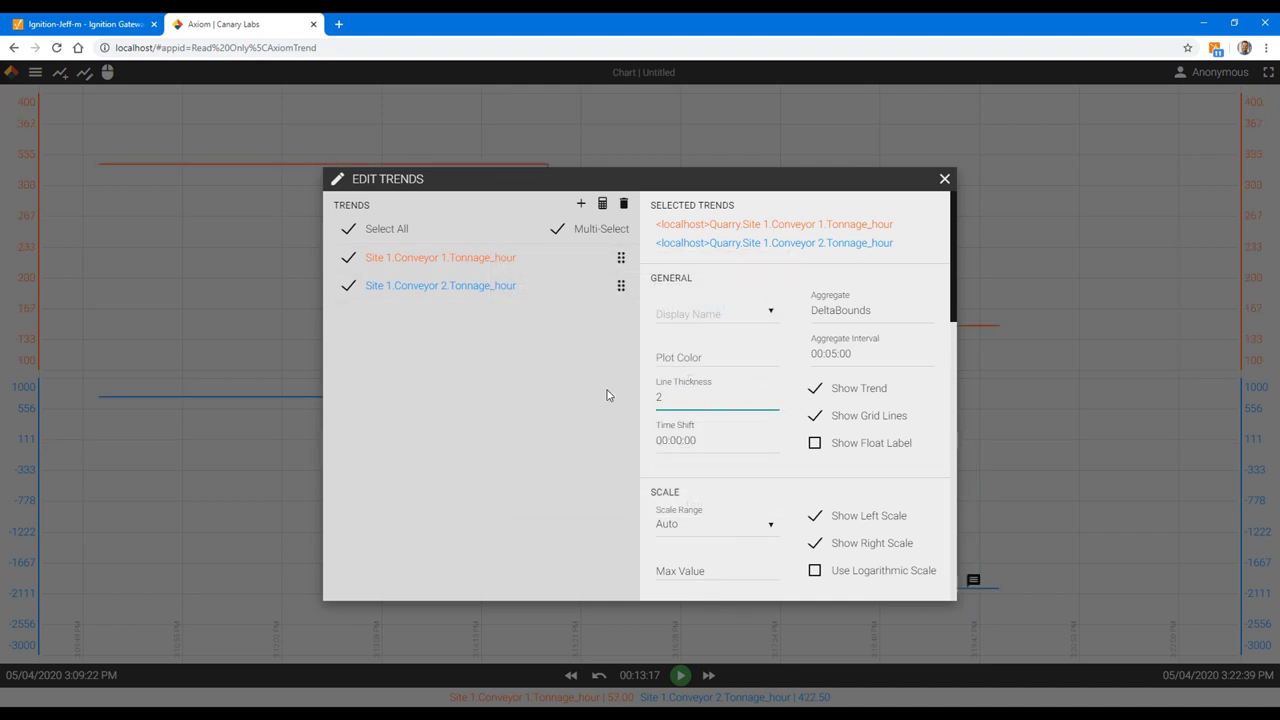
left_click(944, 179)
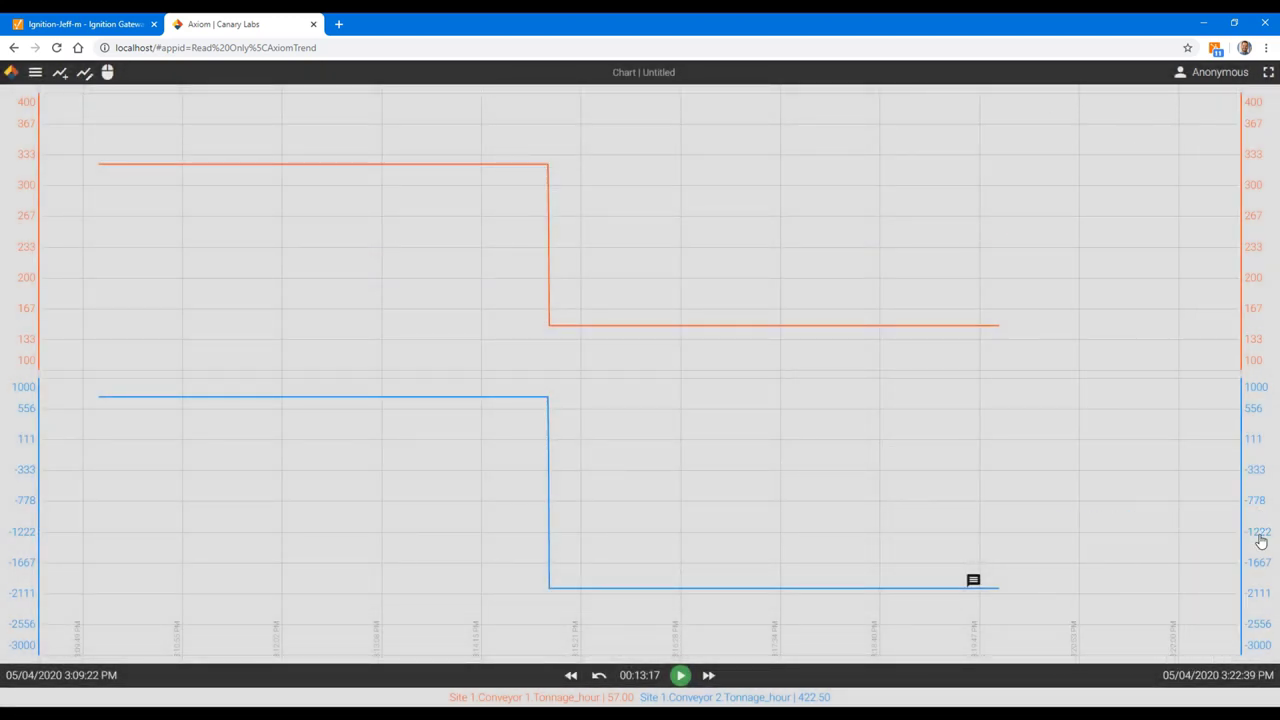
left_click(1262, 240)
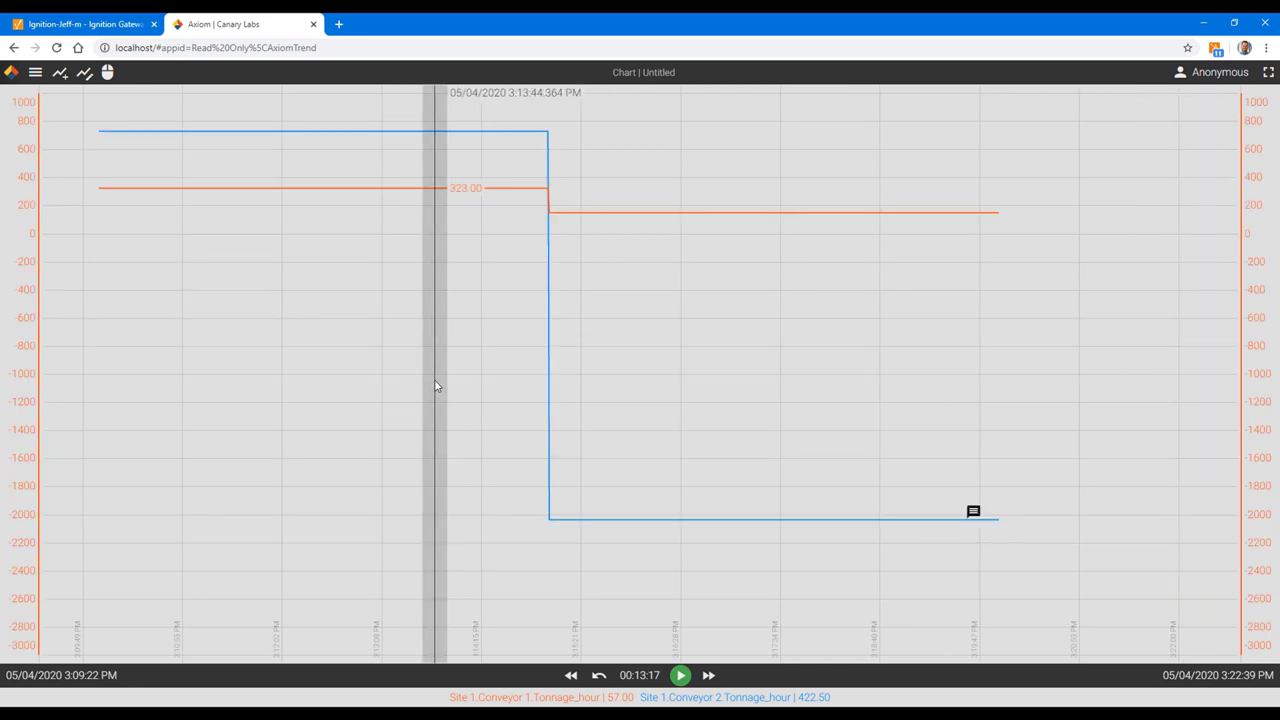
Step: Save the chart as LiveDemo1 in the Public folder and start live updating
left_click(35, 72)
left_click(56, 122)
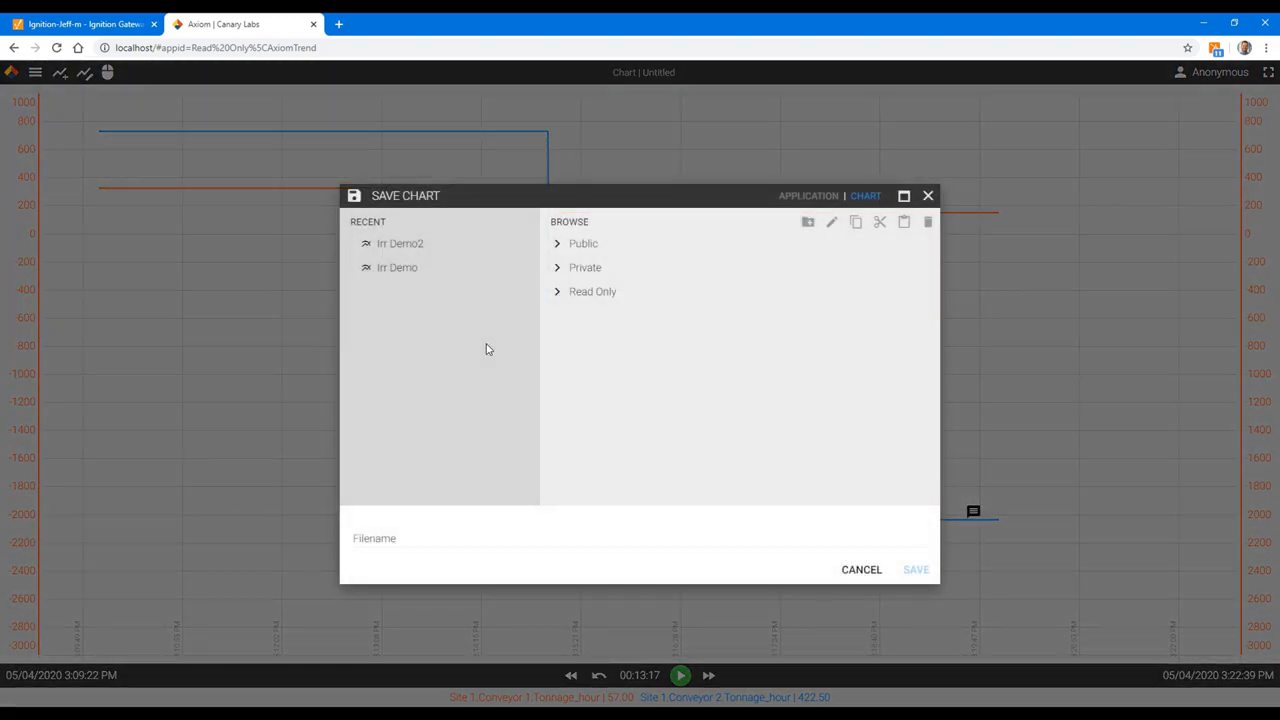
left_click(584, 246)
left_click(442, 532)
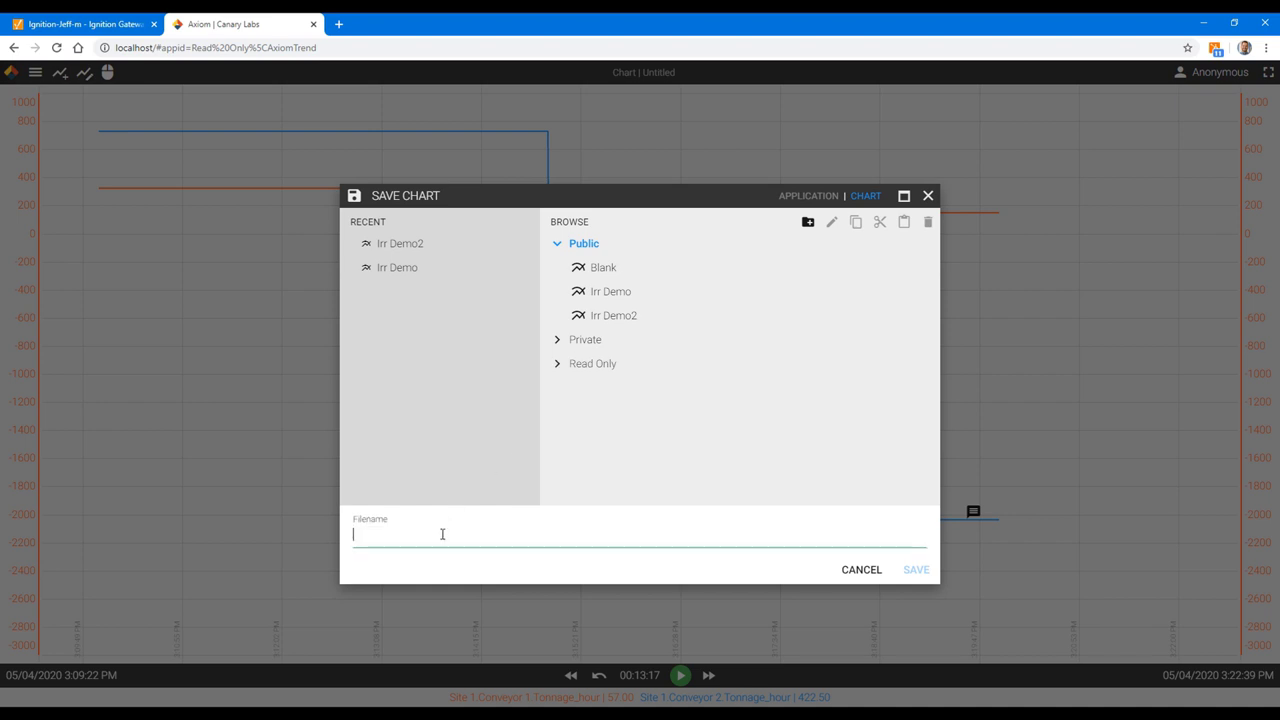
type("LiveDemo1")
left_click(915, 570)
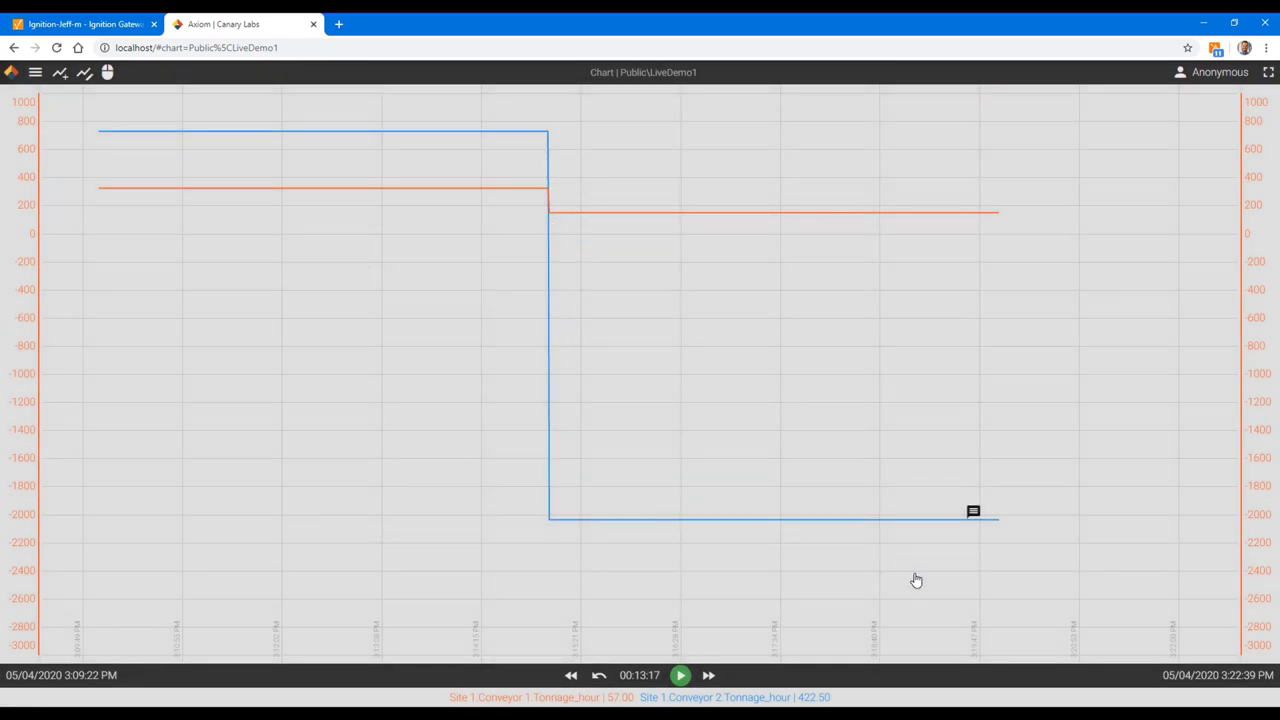
left_click(680, 675)
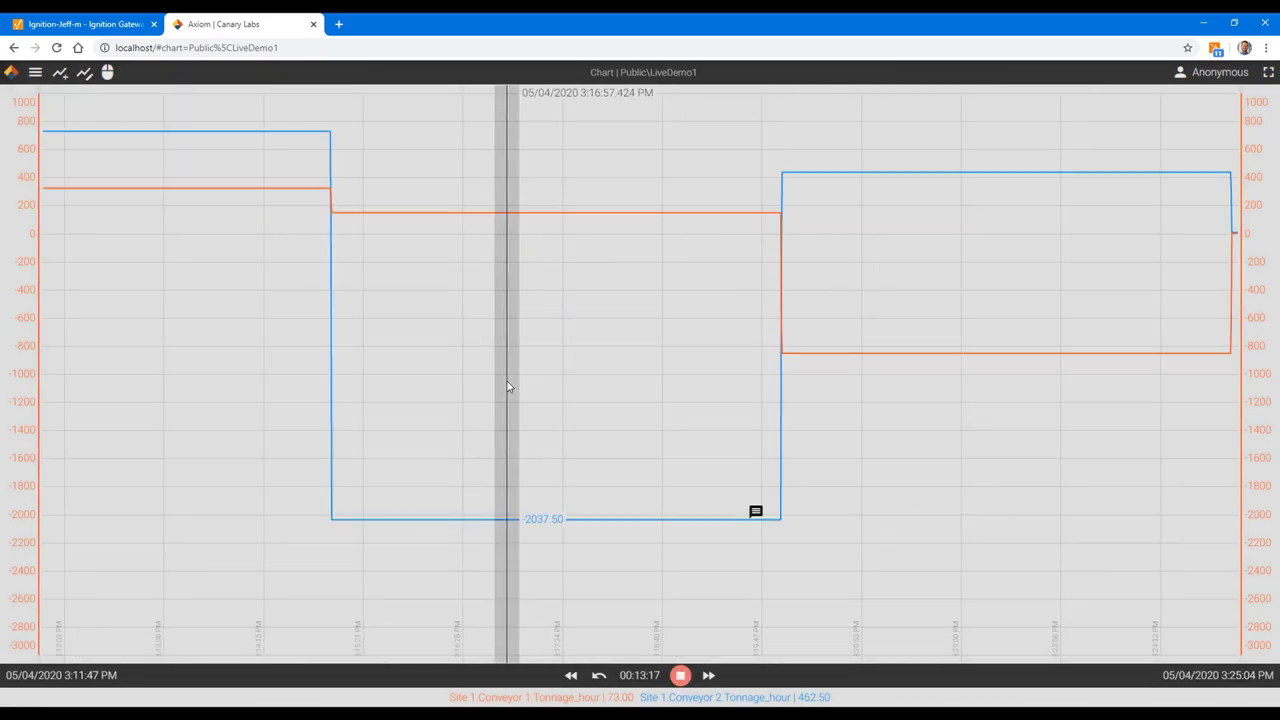
Step: Widen the live chart's time span to 30 minutes
left_click_drag(507, 383, 624, 565)
left_click(639, 675)
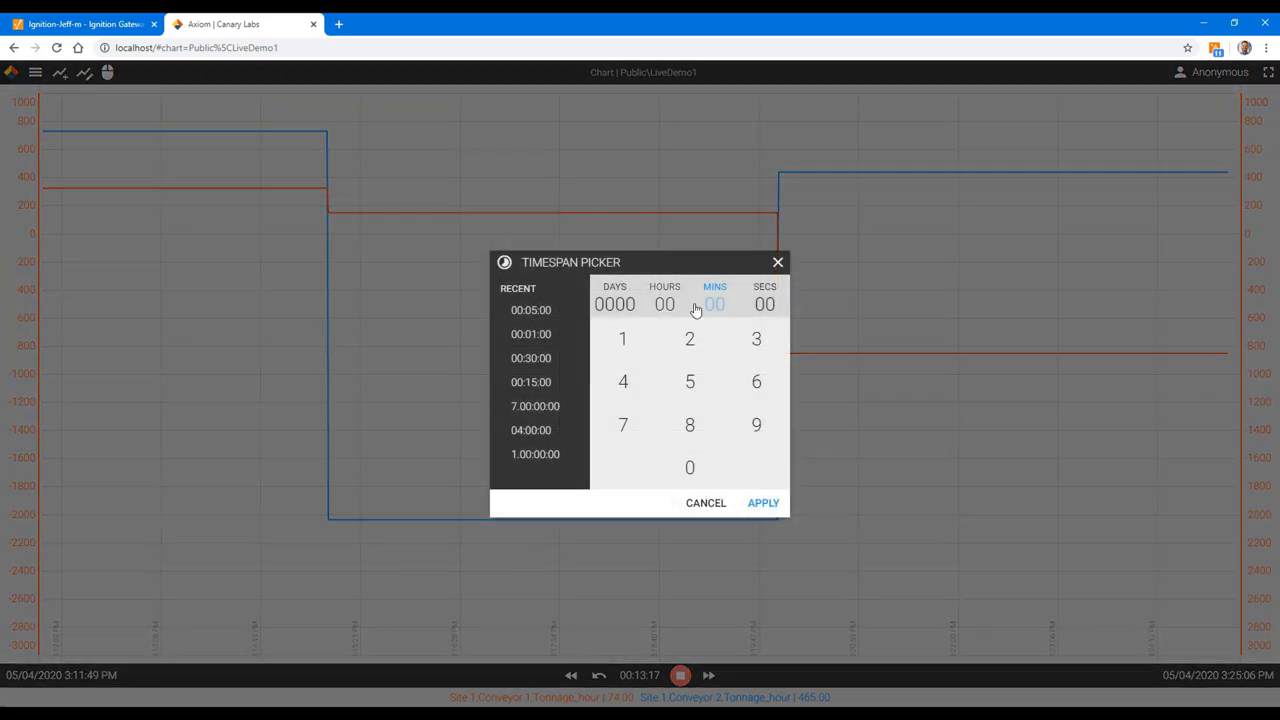
left_click(762, 340)
left_click(704, 470)
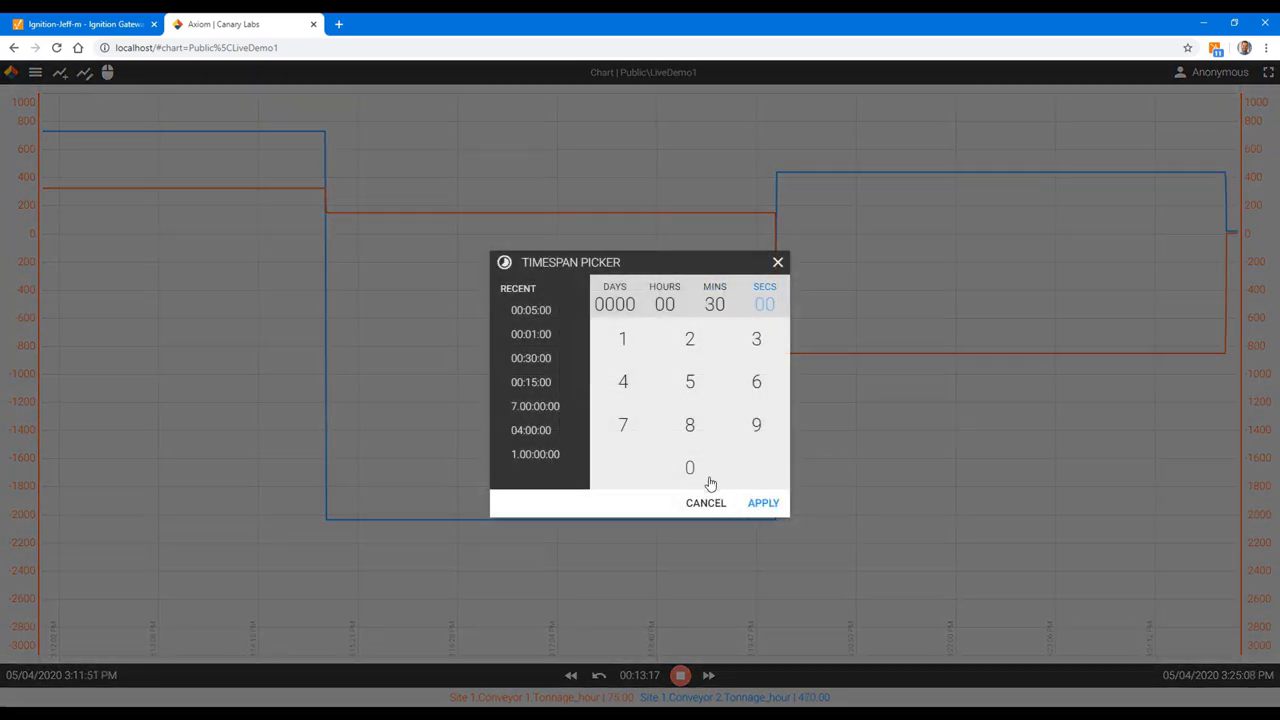
left_click(765, 507)
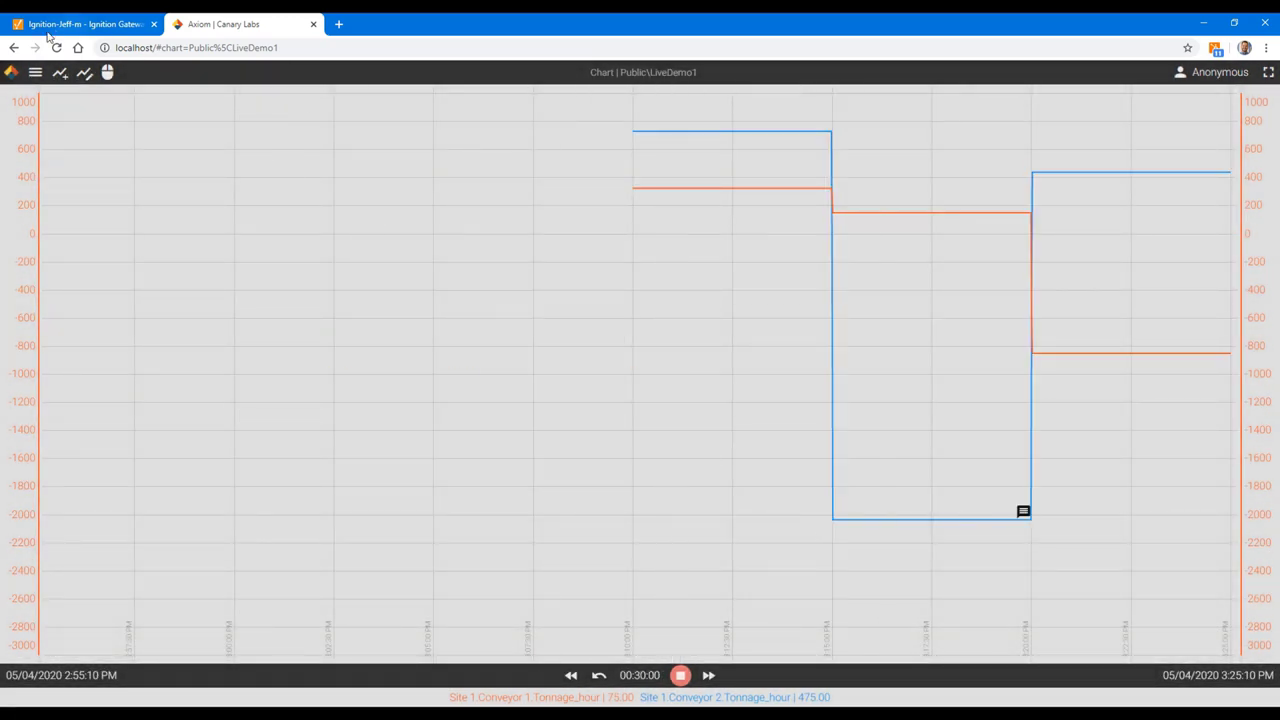
Step: Resave the chart over the existing LiveDemo1, confirming the overwrite
left_click(35, 72)
left_click(57, 118)
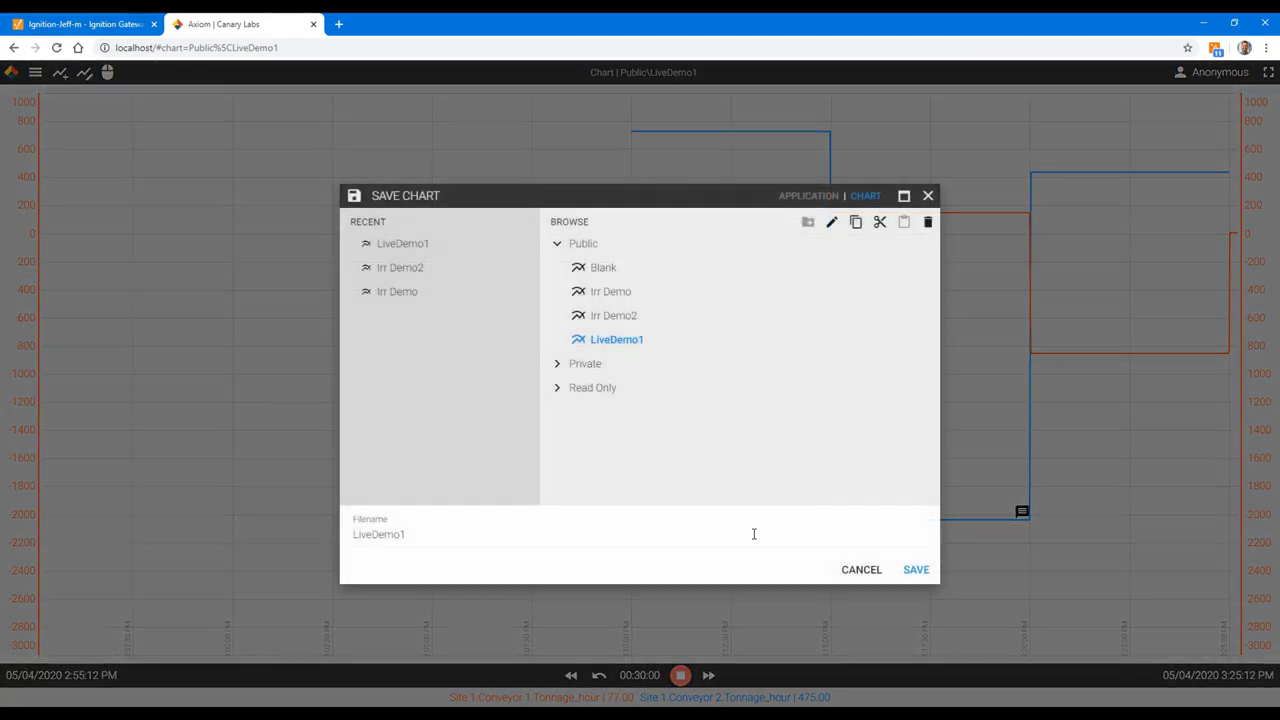
left_click(921, 571)
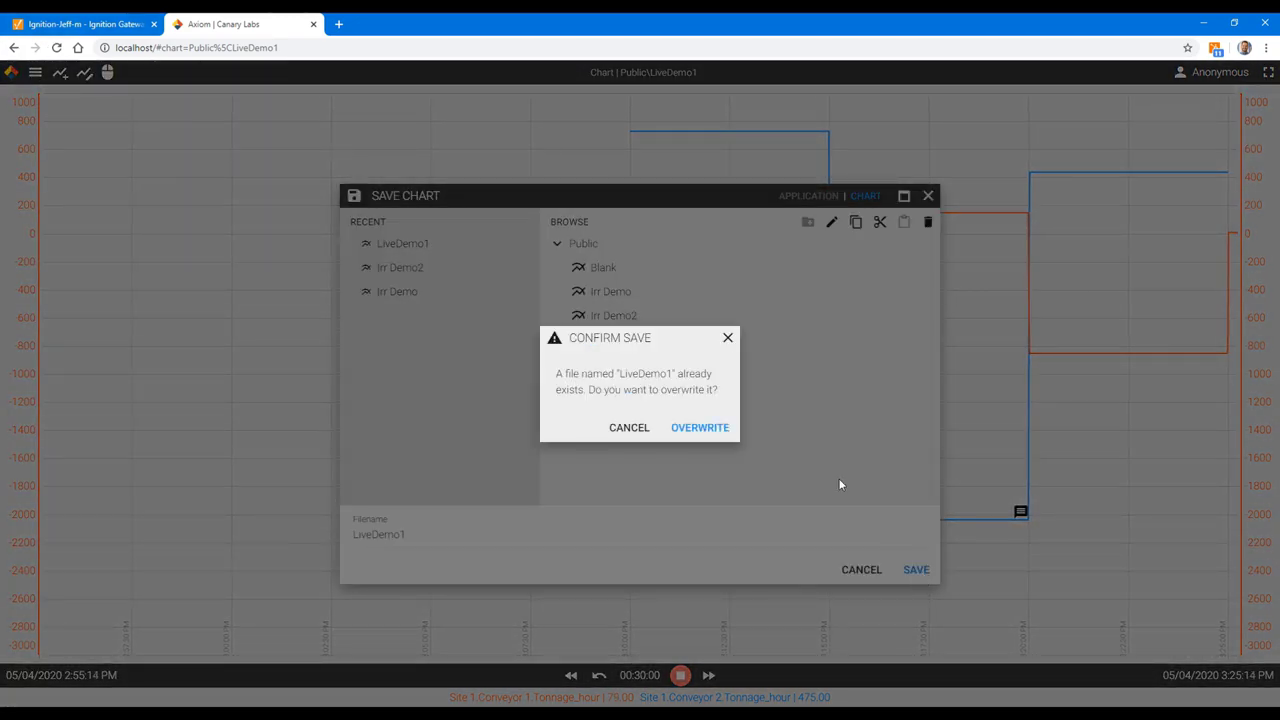
left_click(706, 430)
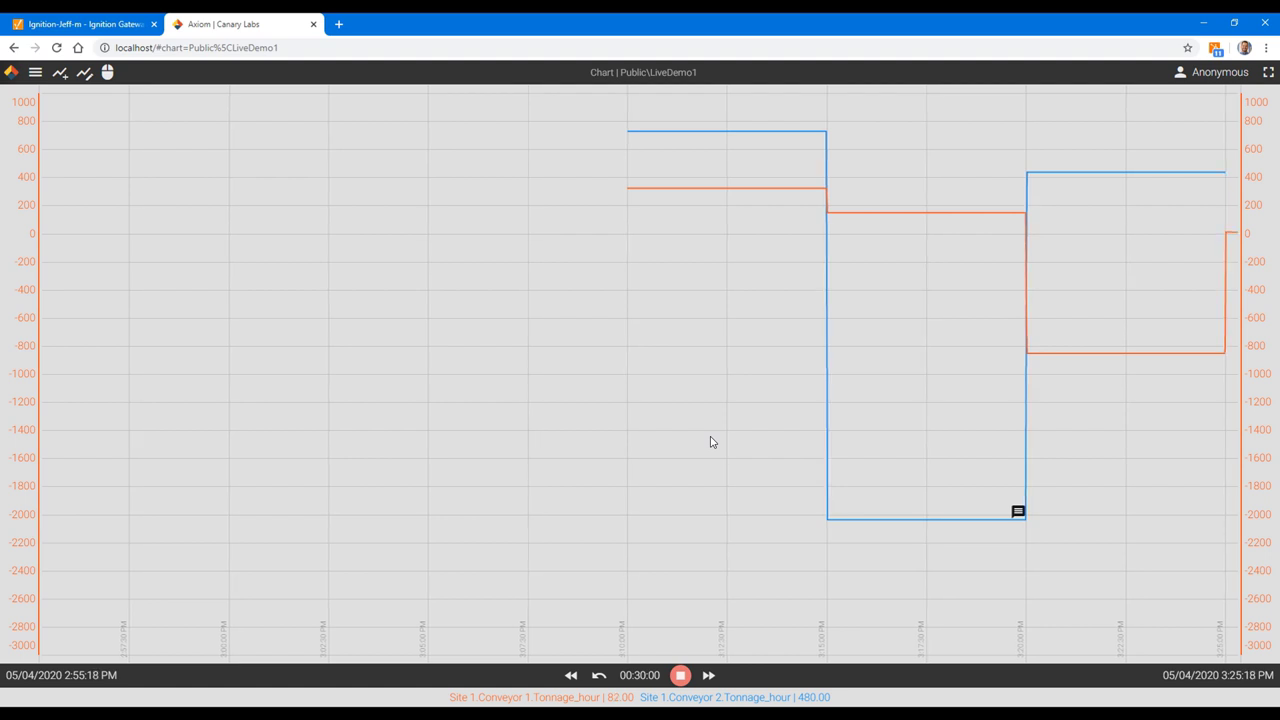
left_click(35, 72)
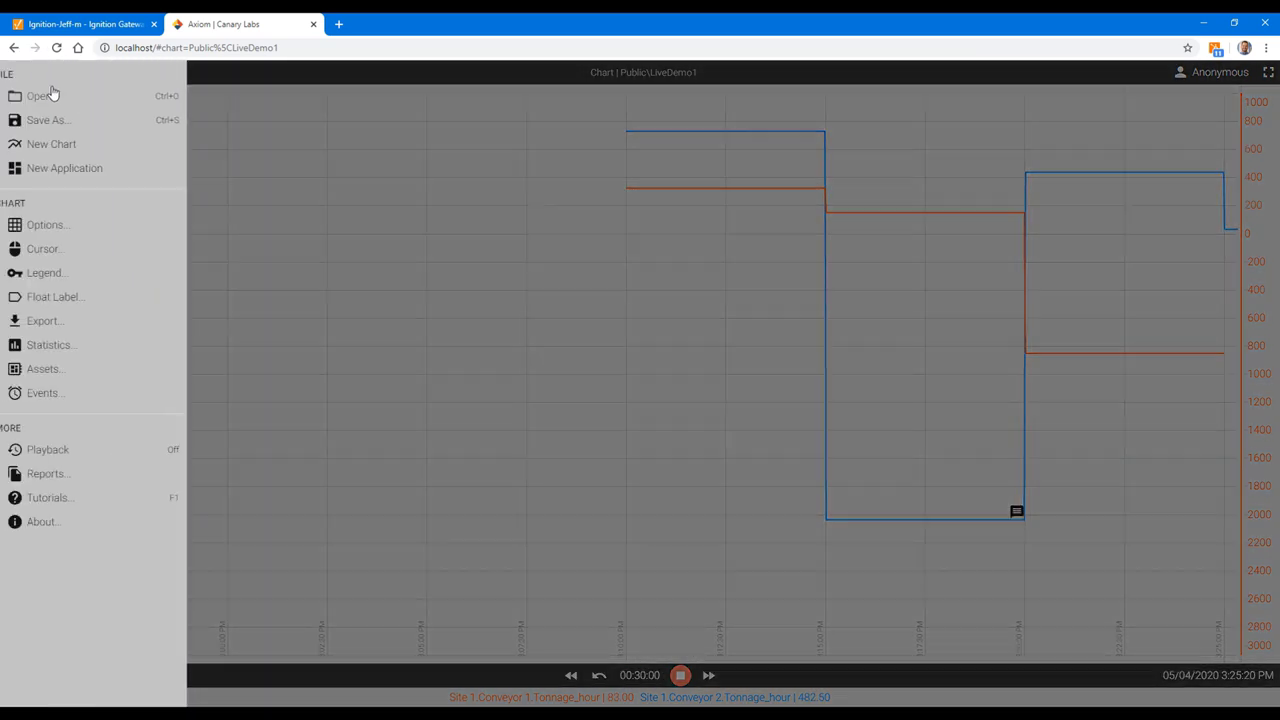
Step: Start a new untitled Axiom application with the editor panels showing
left_click(64, 170)
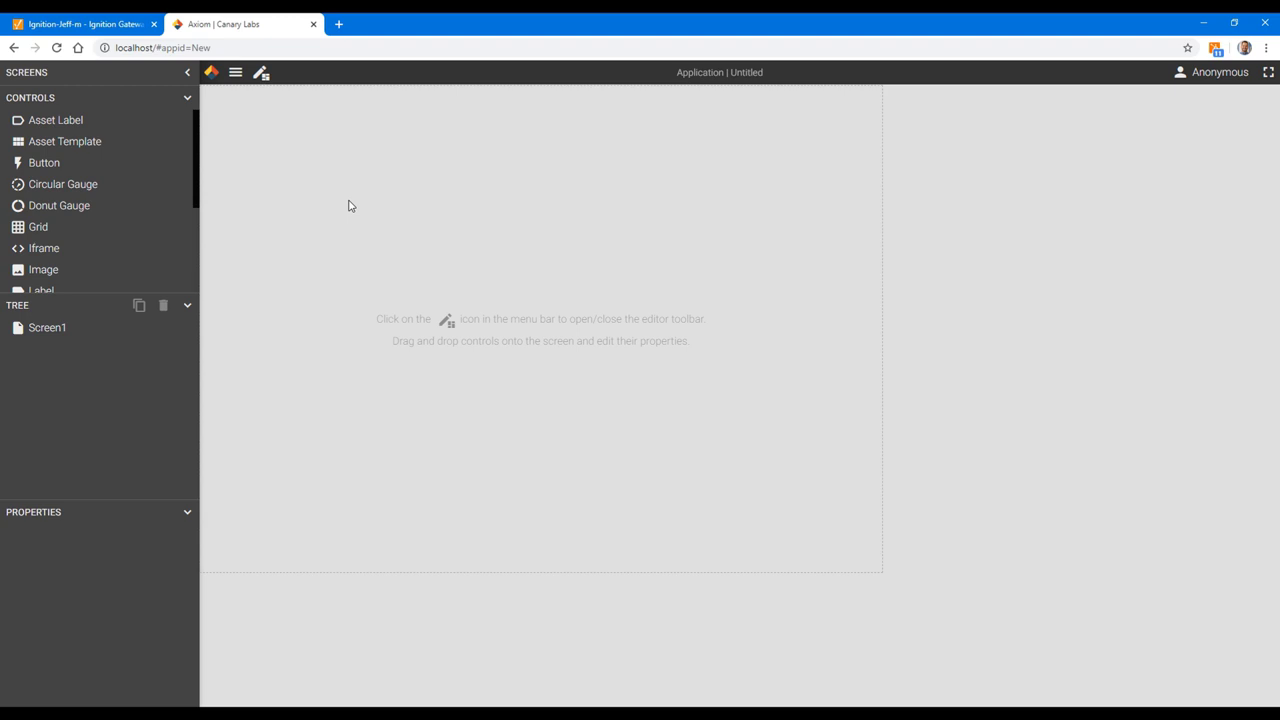
left_click(260, 80)
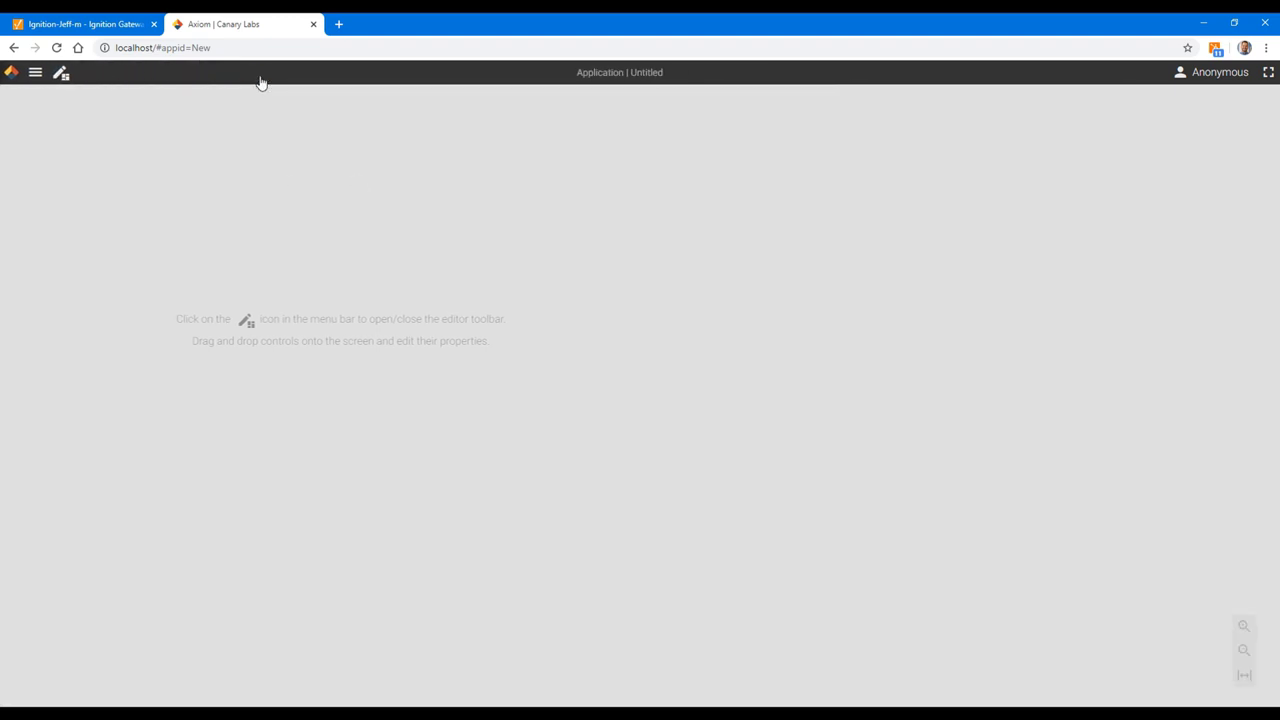
left_click(62, 78)
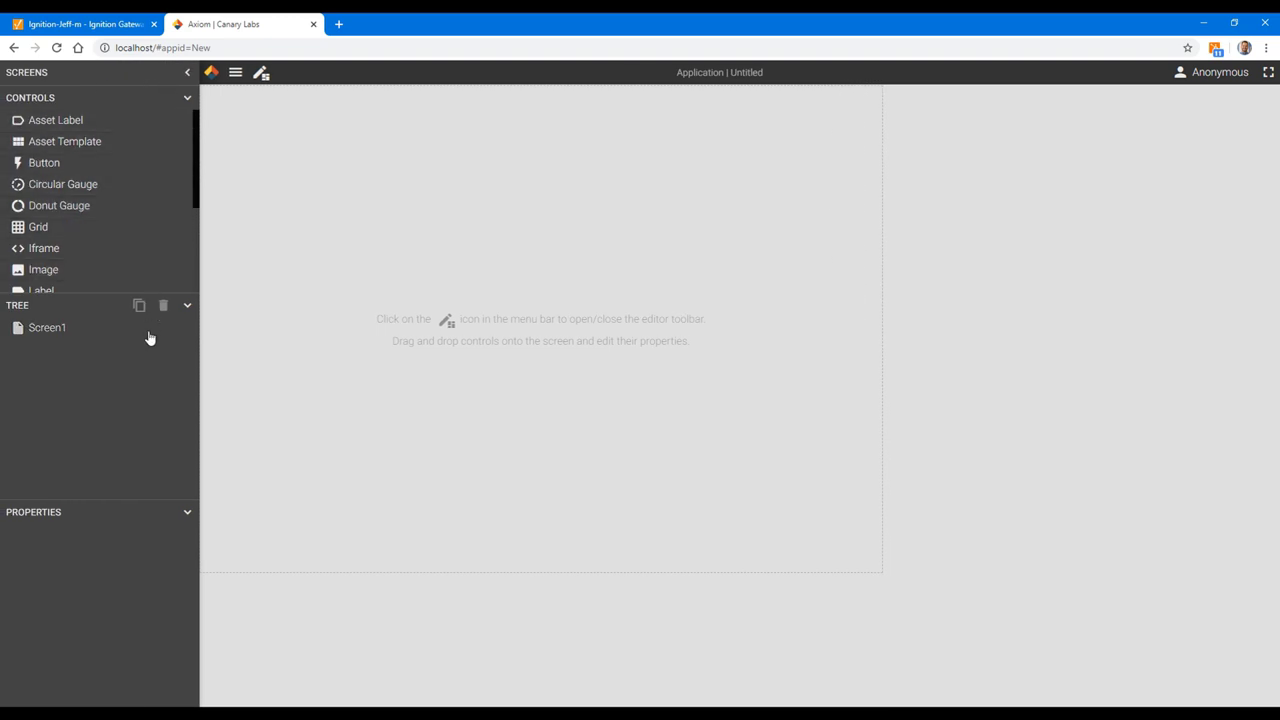
Step: Add a second and third screen, then select the blank Screen1 canvas
left_click(187, 74)
left_click(163, 73)
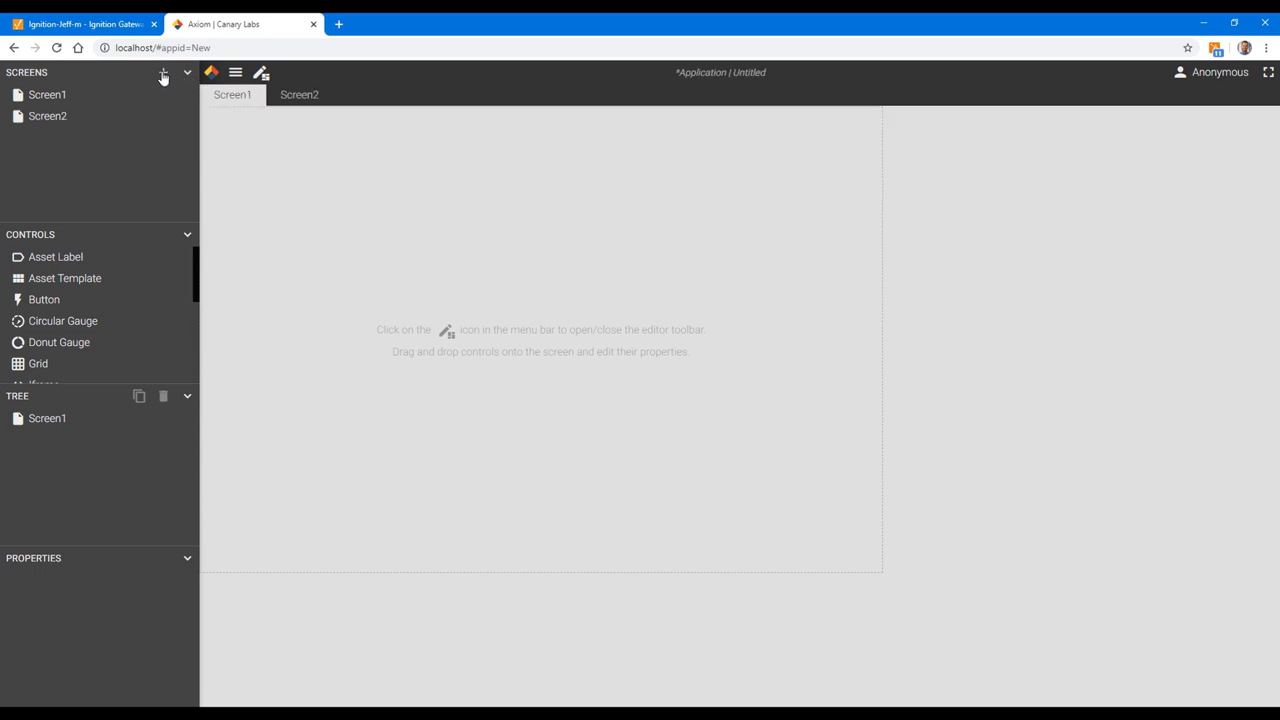
left_click(165, 74)
left_click(187, 73)
left_click(187, 306)
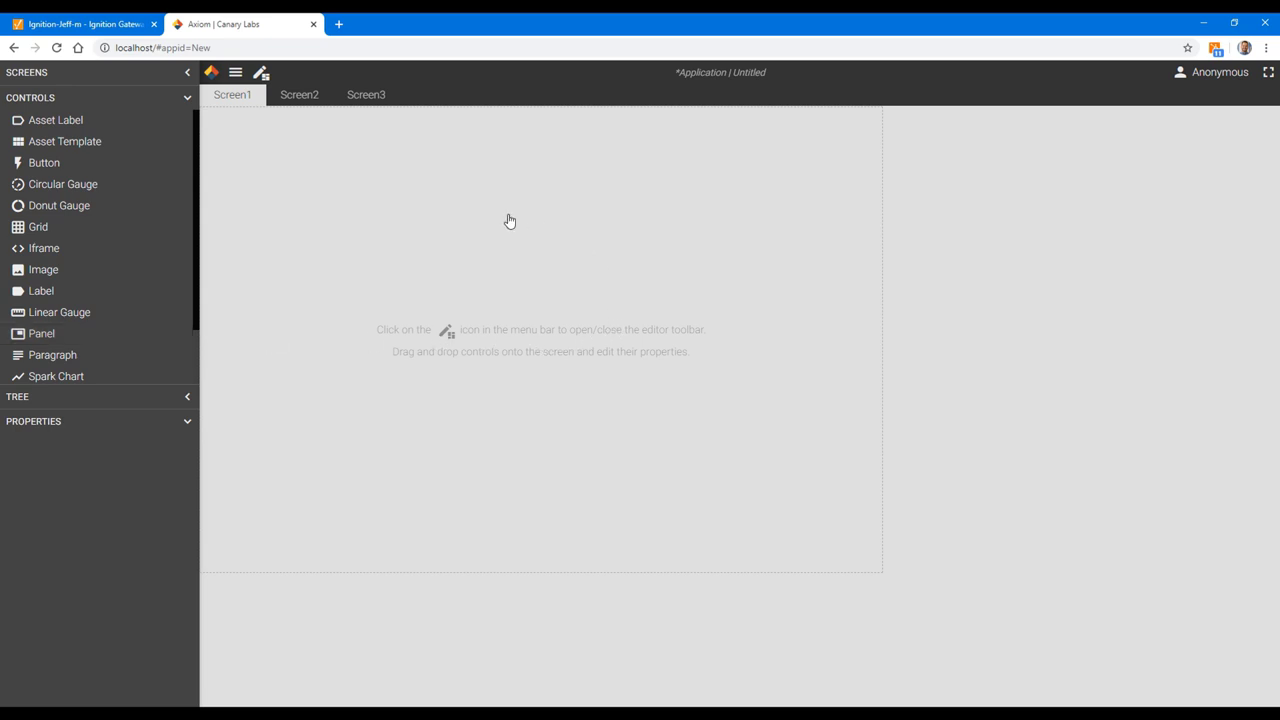
left_click(505, 256)
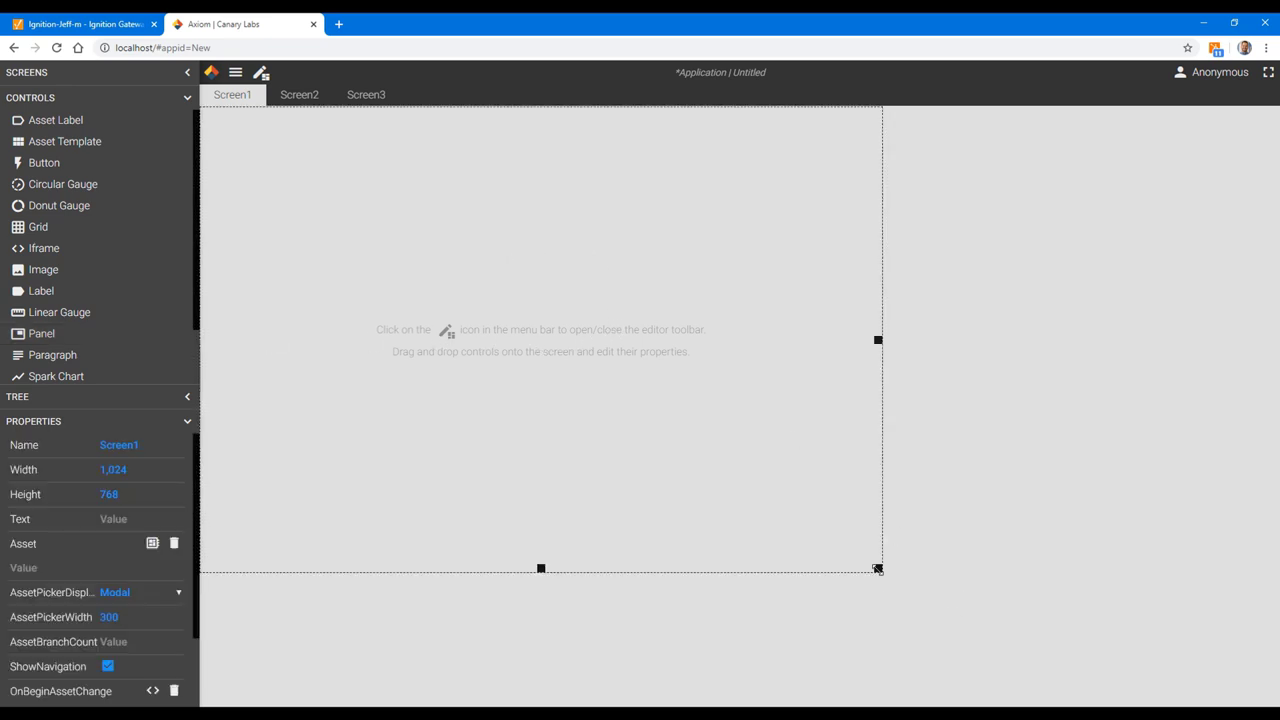
Step: Enlarge Screen1 to 1,590 × 942 and drop a Trend Graph onto it
left_click_drag(878, 569, 1256, 686)
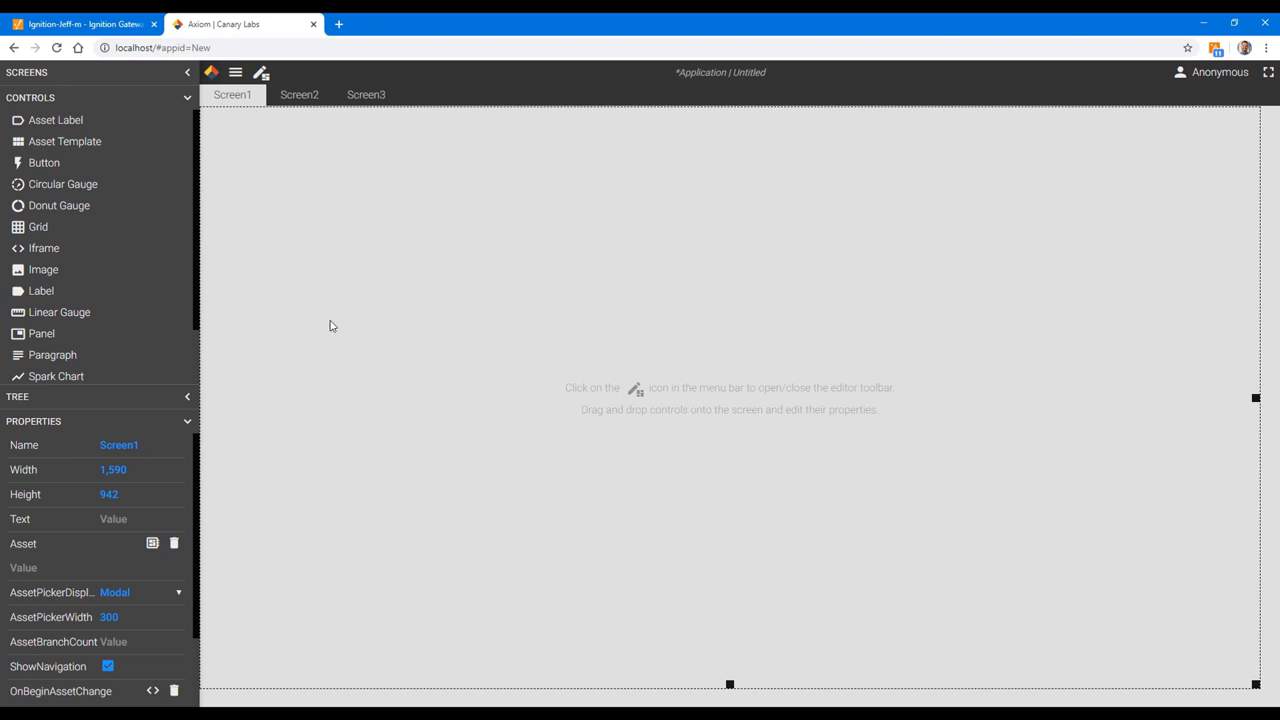
scroll(78, 235, "down", 1)
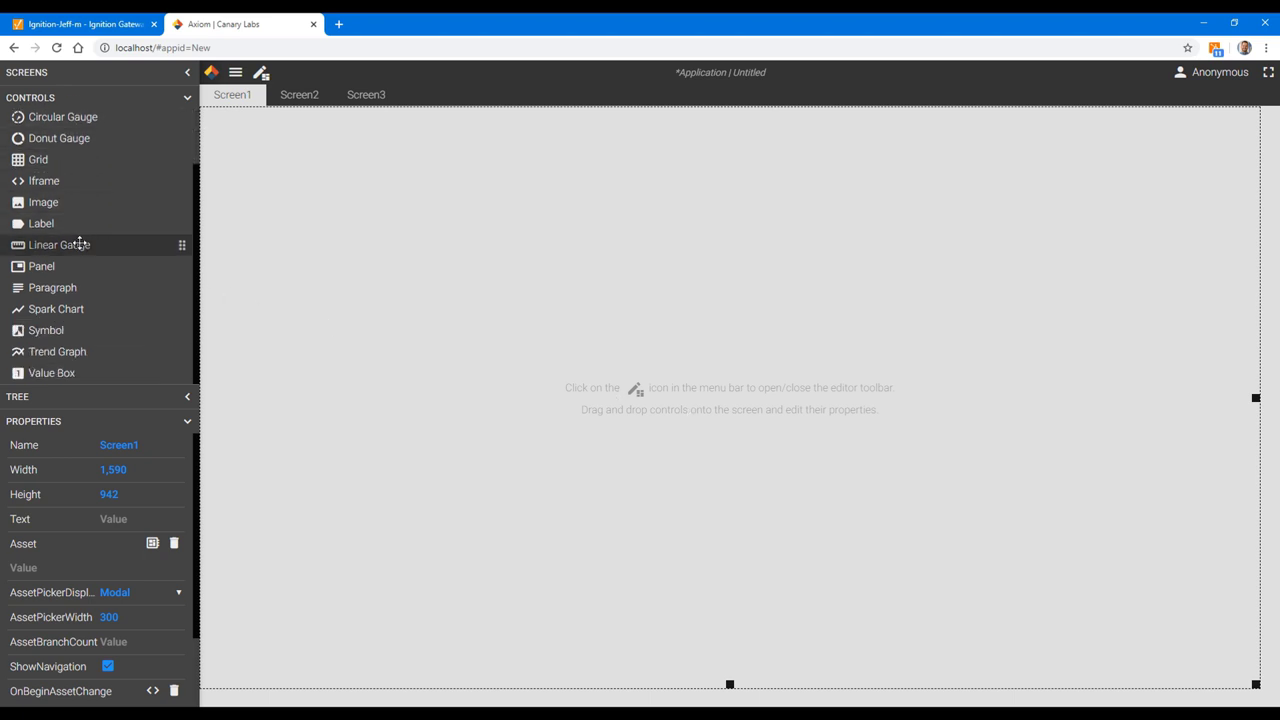
left_click_drag(61, 352, 363, 203)
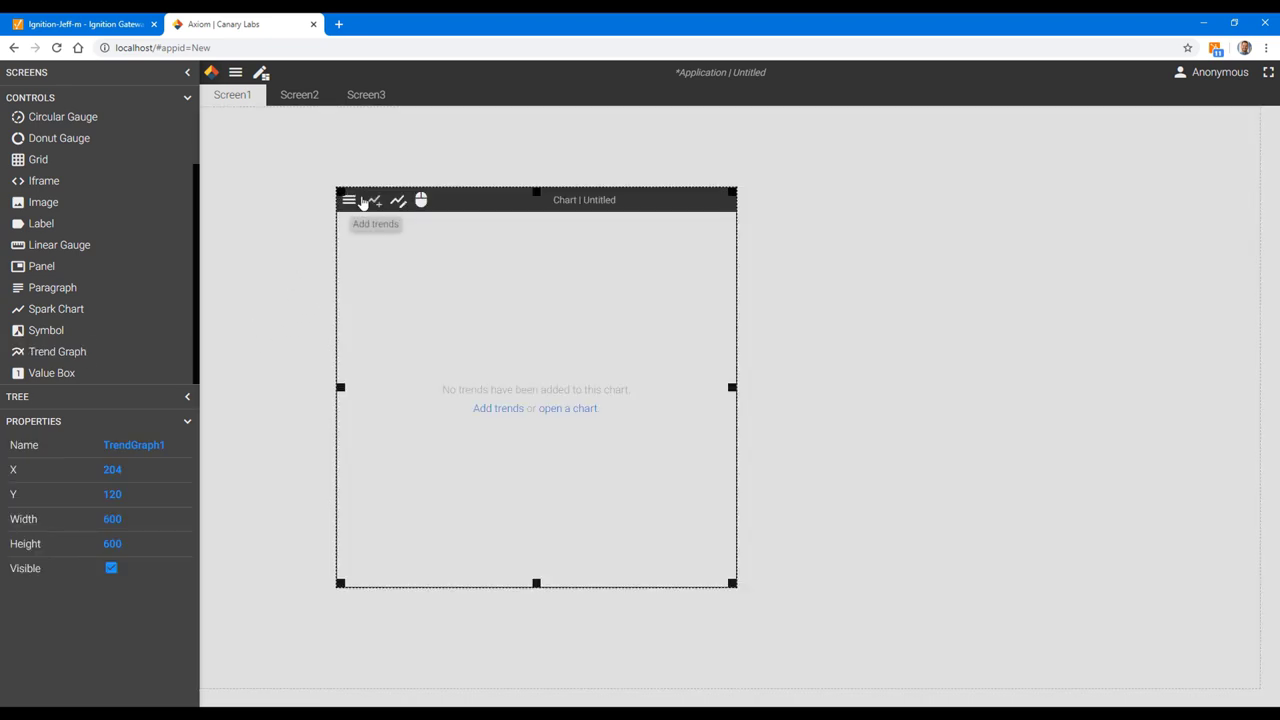
Step: Stretch the trend graph to about 1,554 × 714 and bring up the saved charts list
left_click_drag(734, 584, 1082, 676)
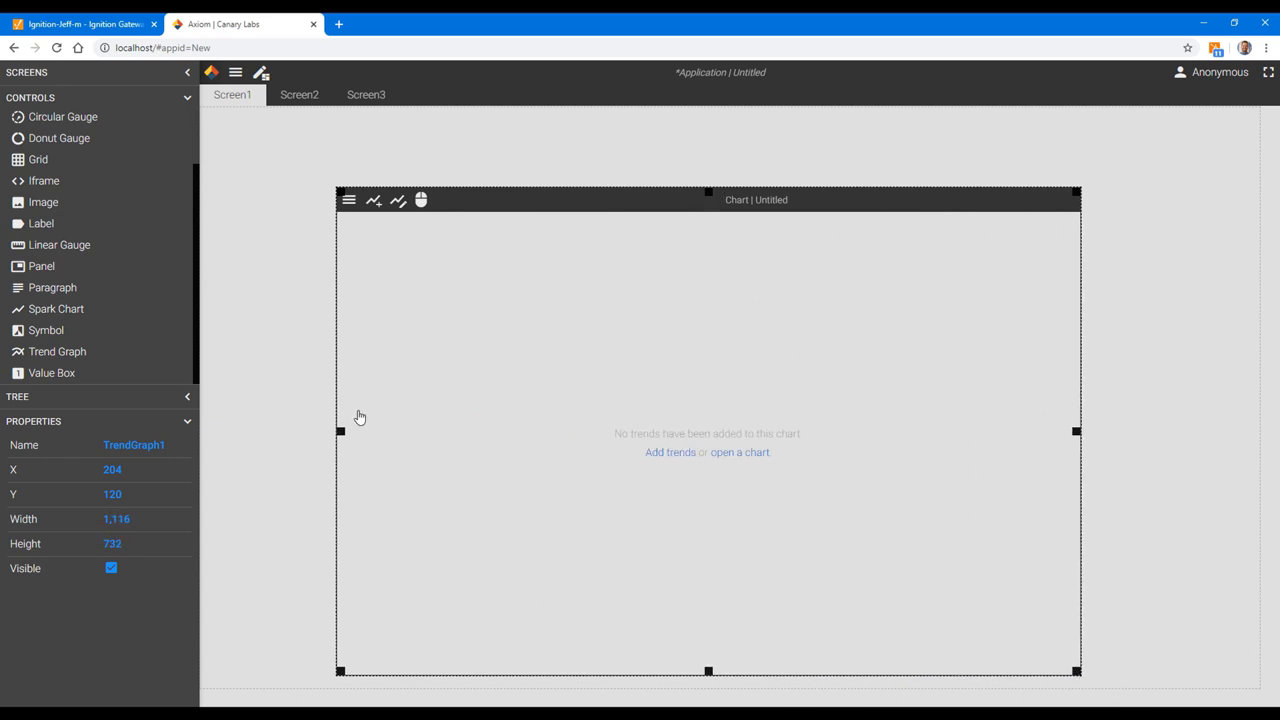
left_click_drag(340, 431, 212, 431)
left_click_drag(1078, 432, 1245, 432)
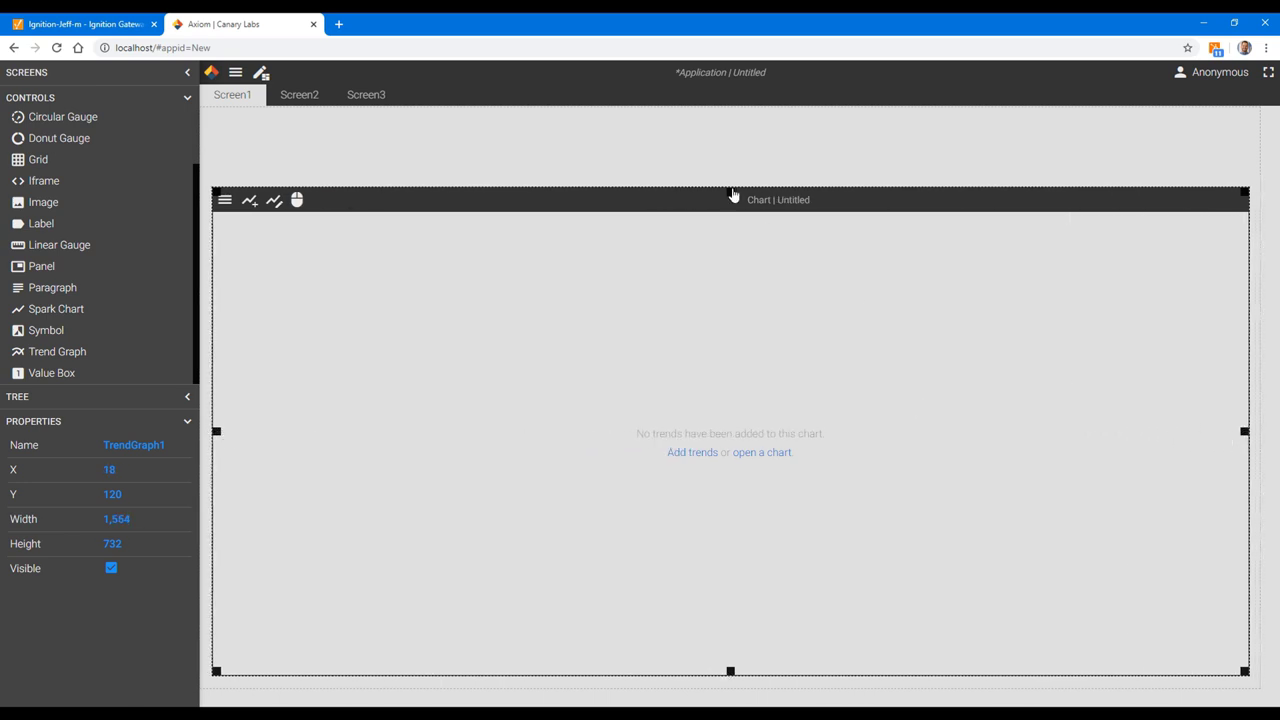
left_click_drag(731, 191, 732, 202)
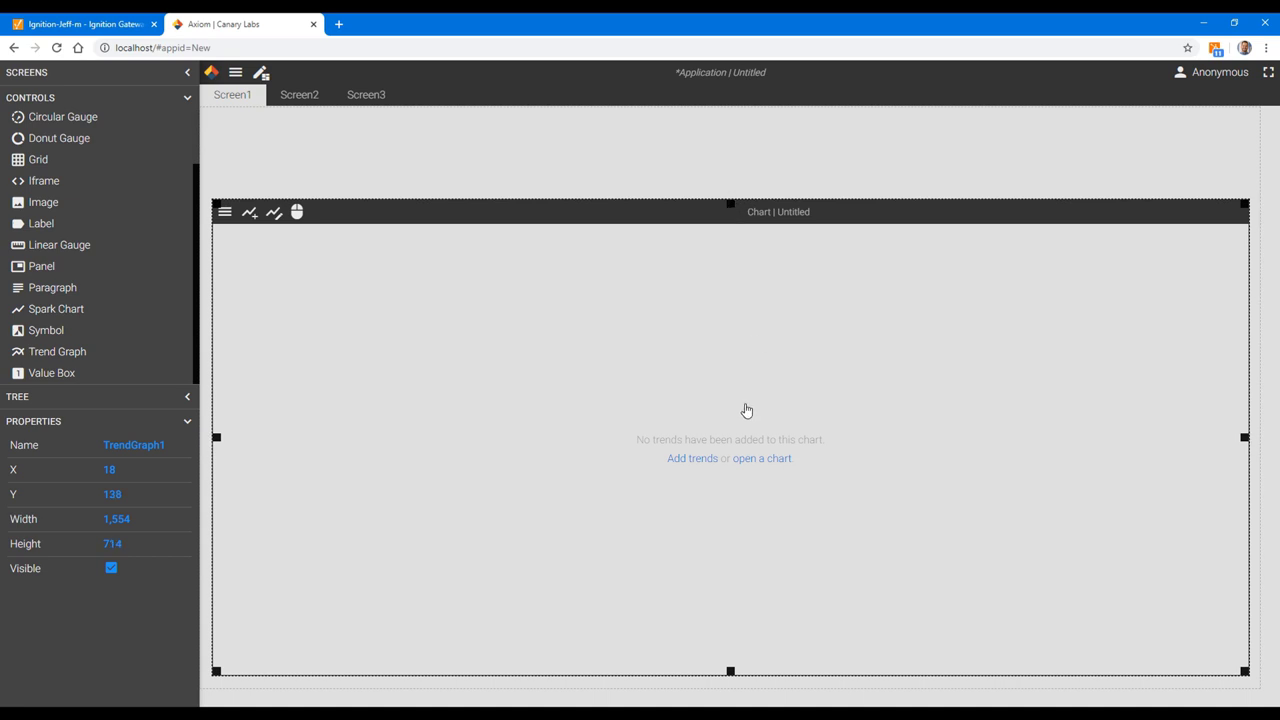
left_click(768, 460)
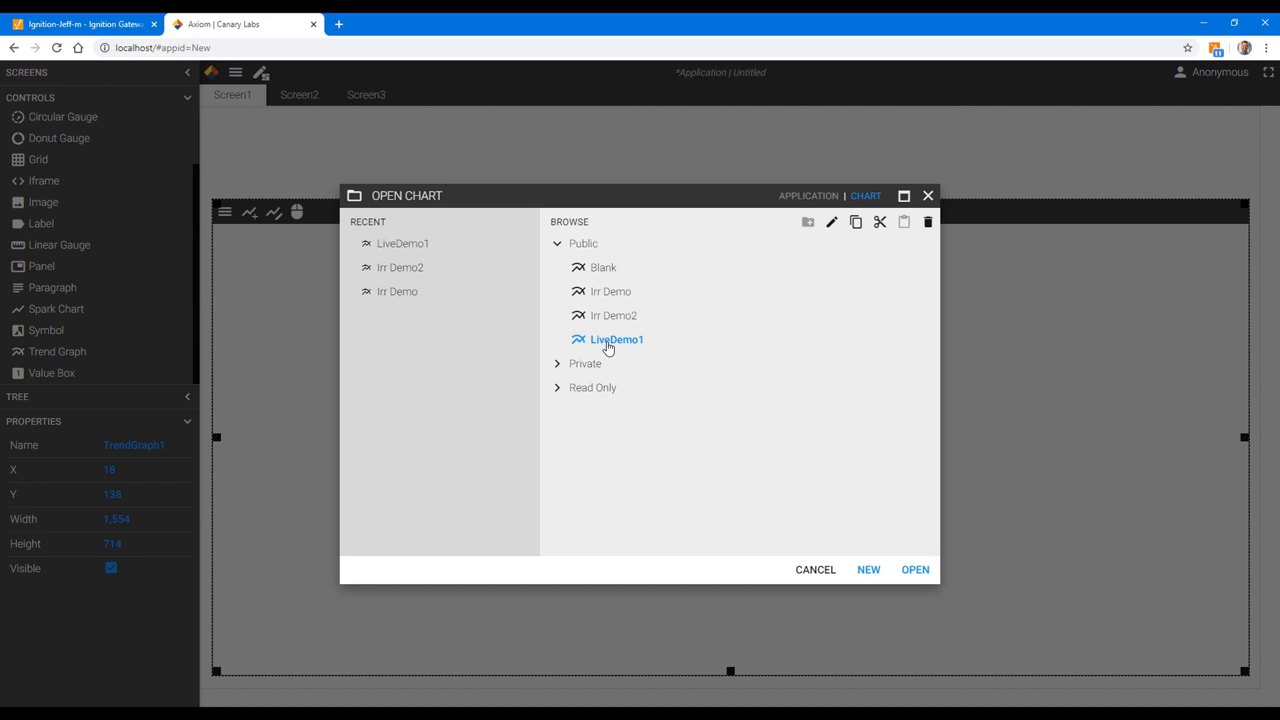
Step: Open the Public\LiveDemo1 chart in TrendGraph1
left_click(916, 570)
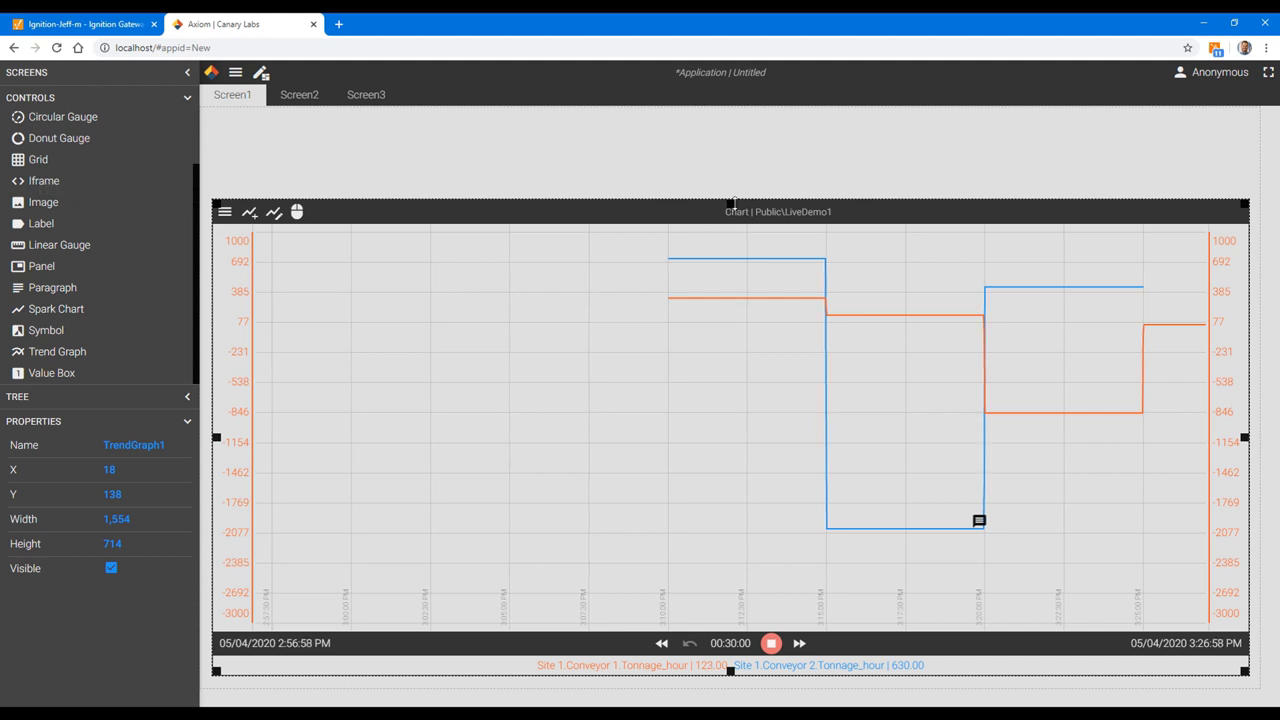
Step: Shorten the trend graph and add a 444 × 324 grid at the top left
left_click_drag(730, 204, 731, 352)
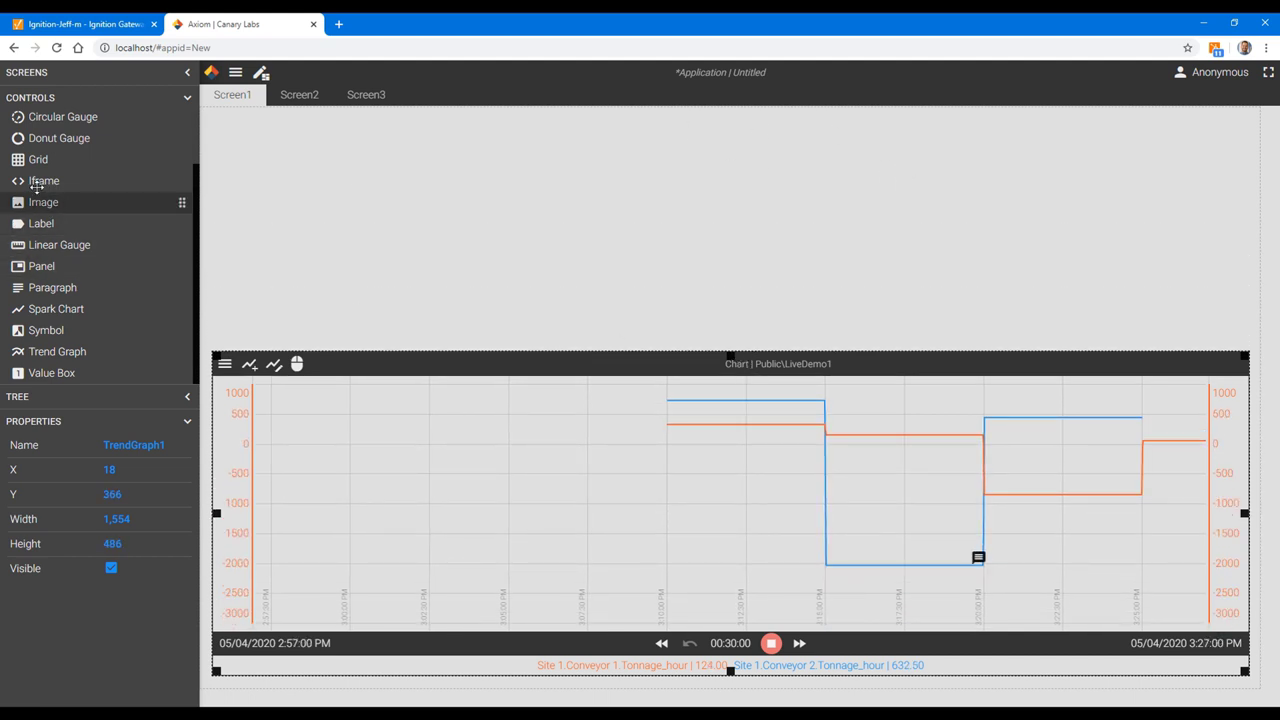
left_click_drag(33, 160, 243, 137)
left_click_drag(422, 322, 514, 338)
left_click_drag(368, 232, 360, 232)
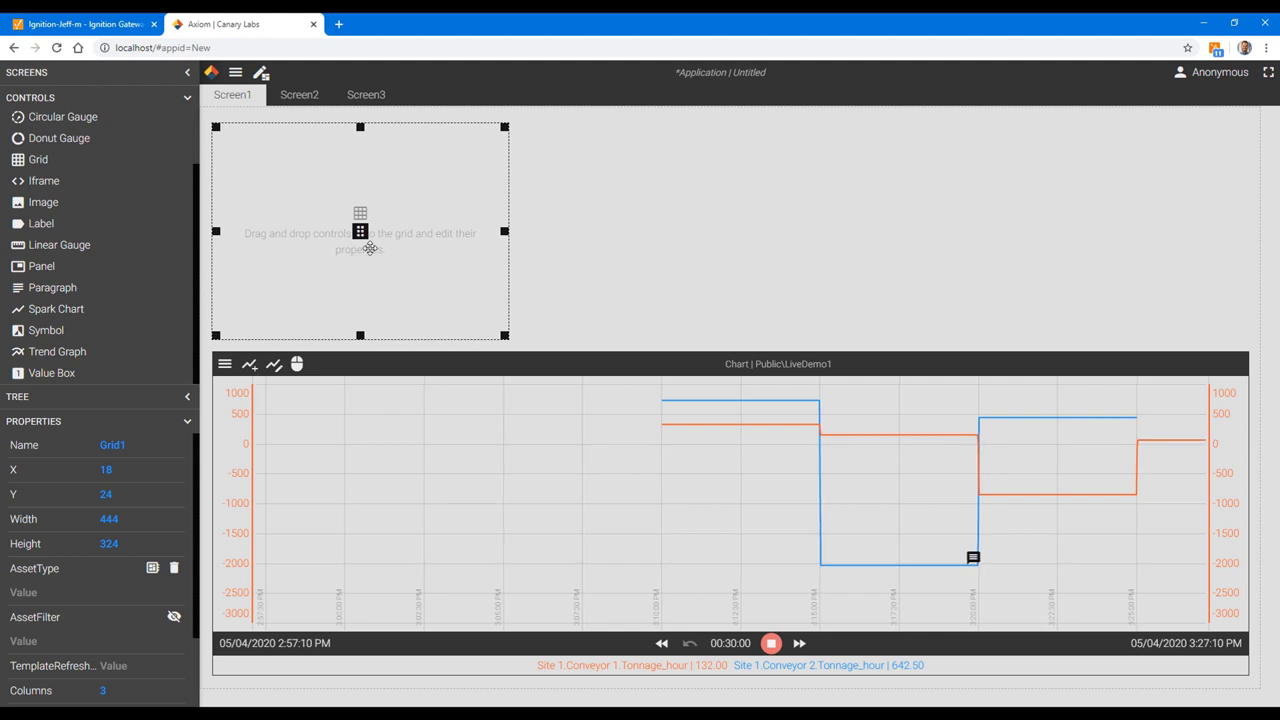
Step: Place a Label and a Value Box inside the grid
left_click_drag(44, 224, 260, 165)
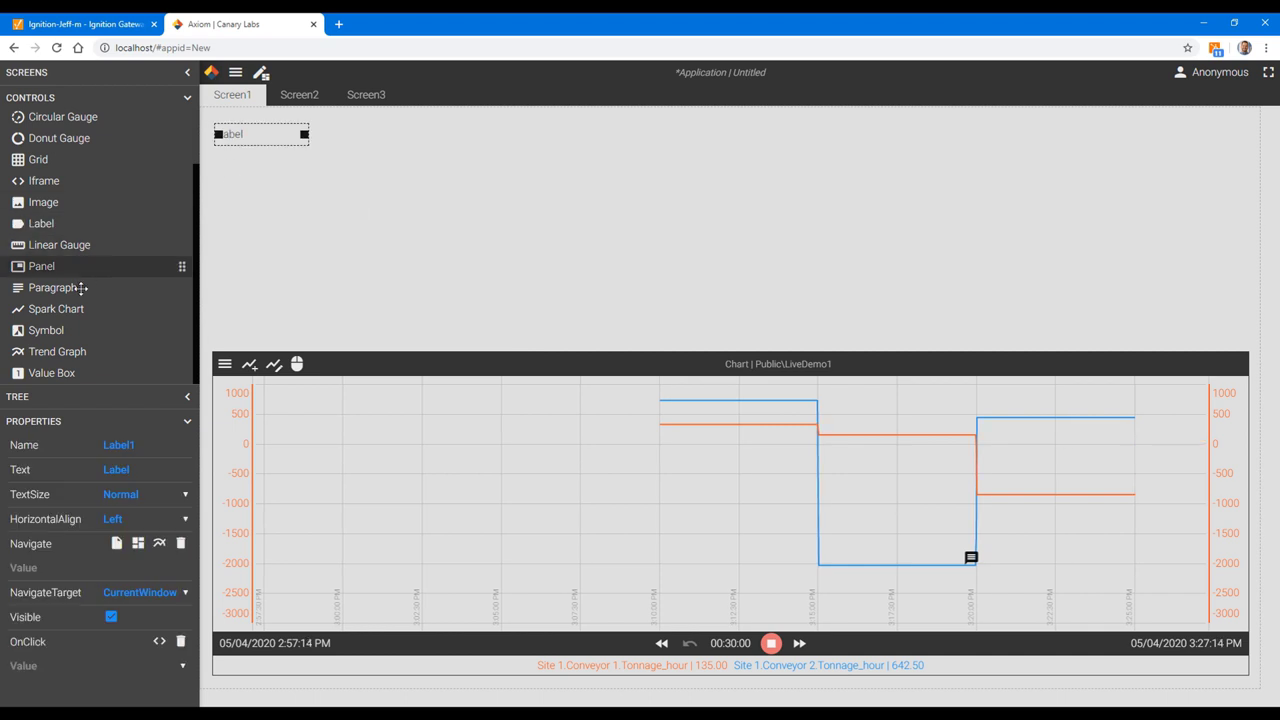
left_click_drag(66, 371, 364, 158)
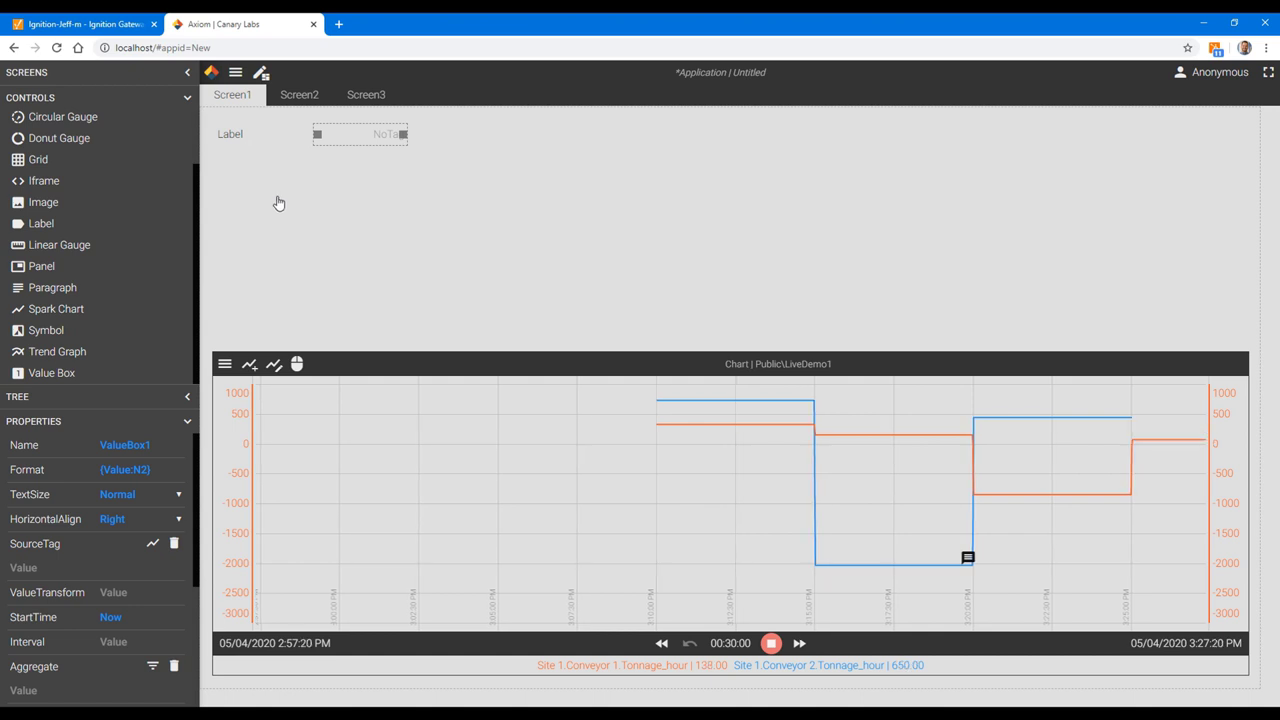
left_click(277, 199)
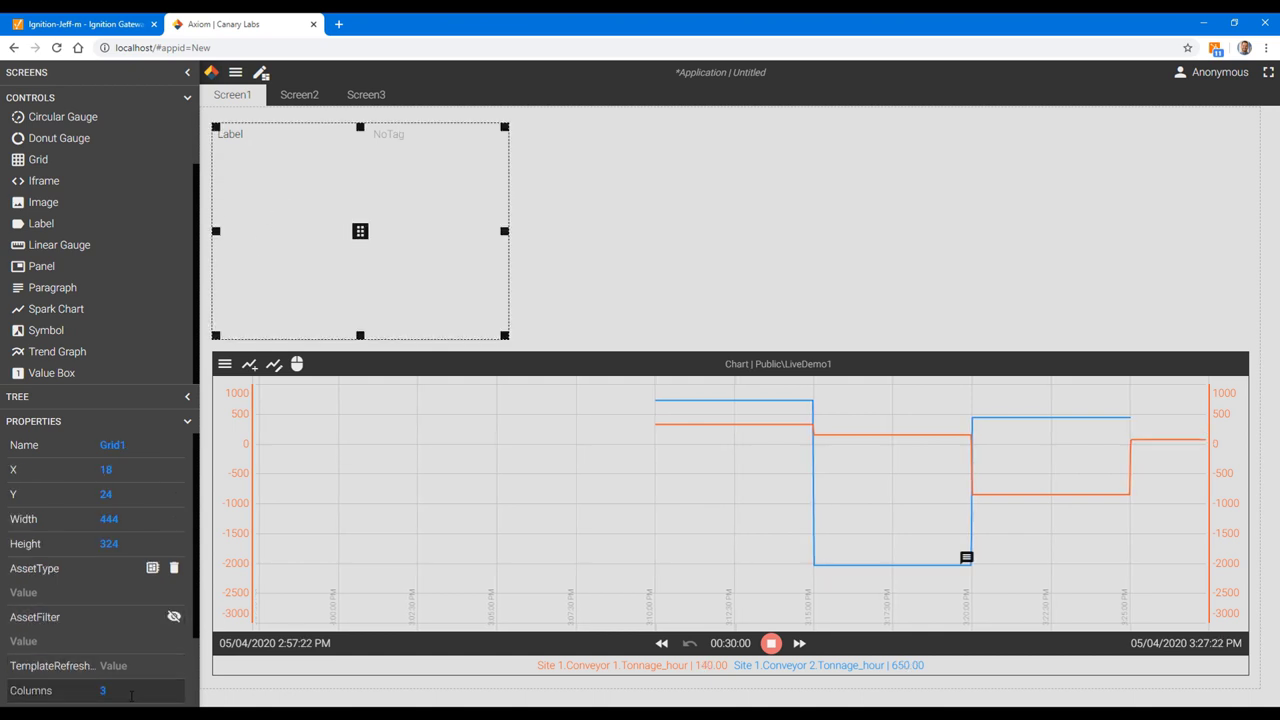
Step: Set the grid to 2 columns and caption the label 'Yesterday Prod'
type("2")
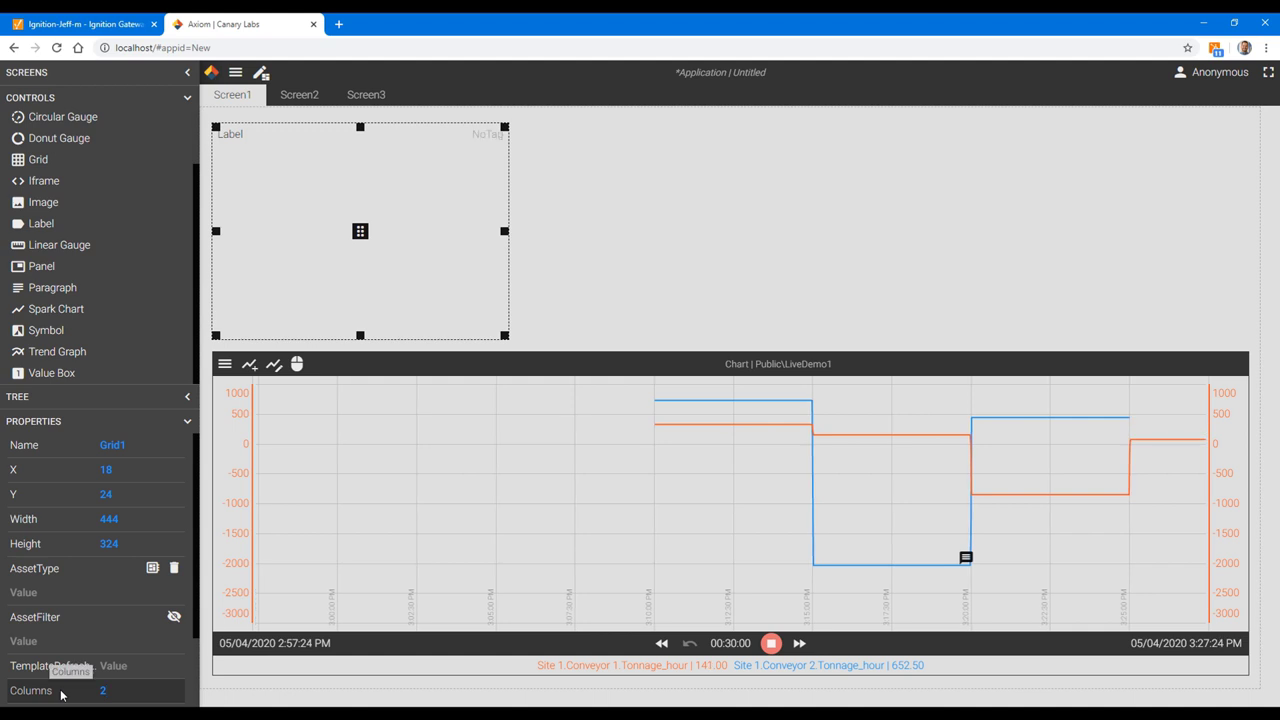
left_click(237, 137)
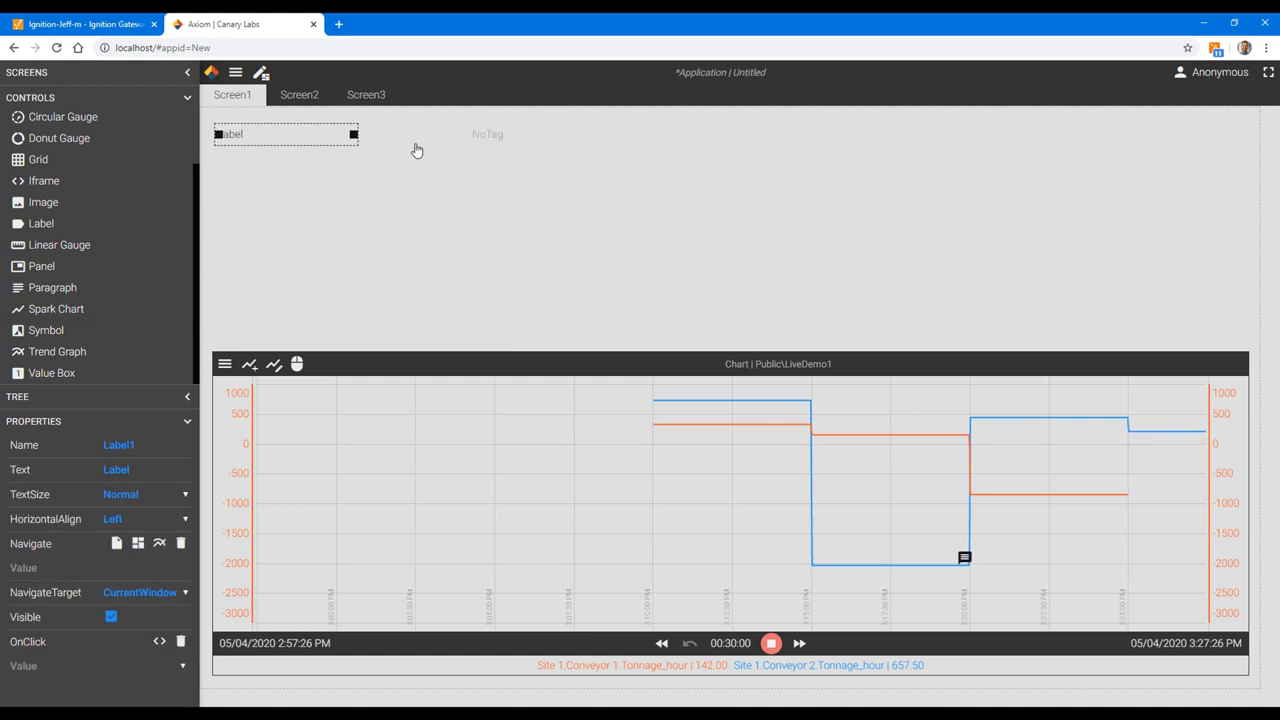
left_click(458, 137)
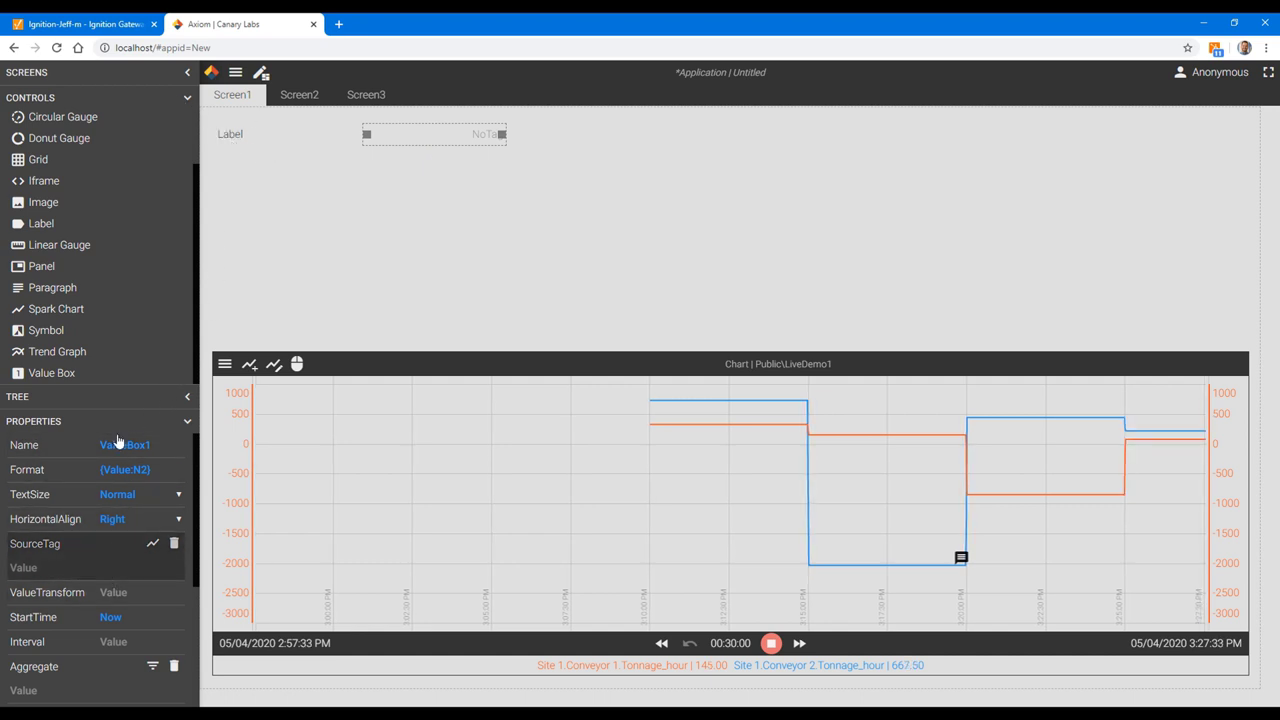
left_click(241, 134)
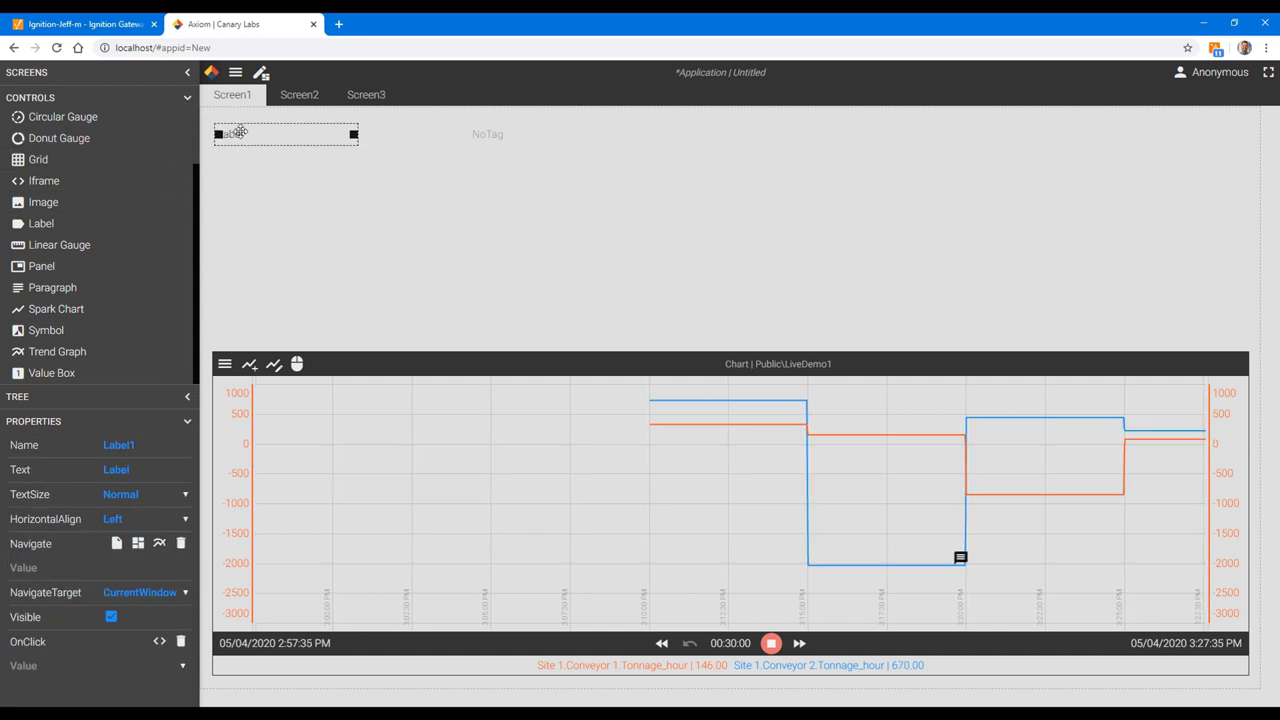
left_click_drag(154, 470, 66, 467)
type("Yesterday Prod")
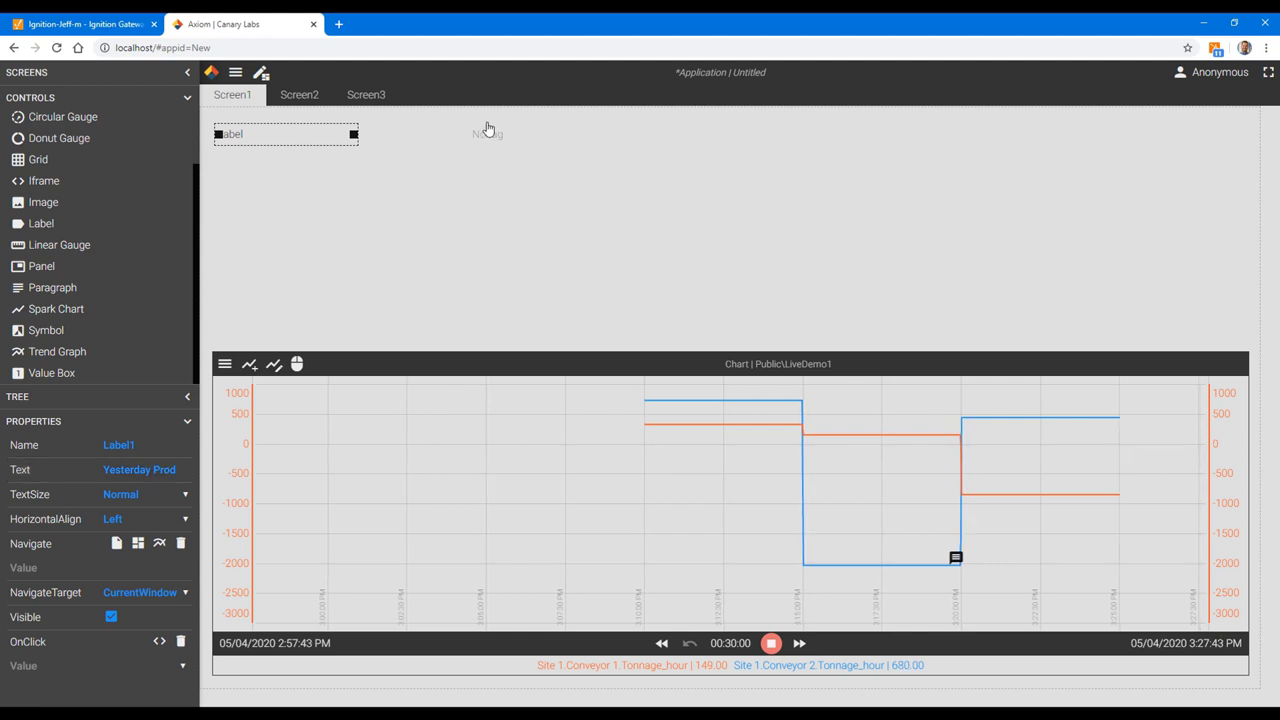
Step: Bind the value box to the Quarry > Site 1 > Conveyor 1 > Yesterday_Prod tag
left_click(487, 134)
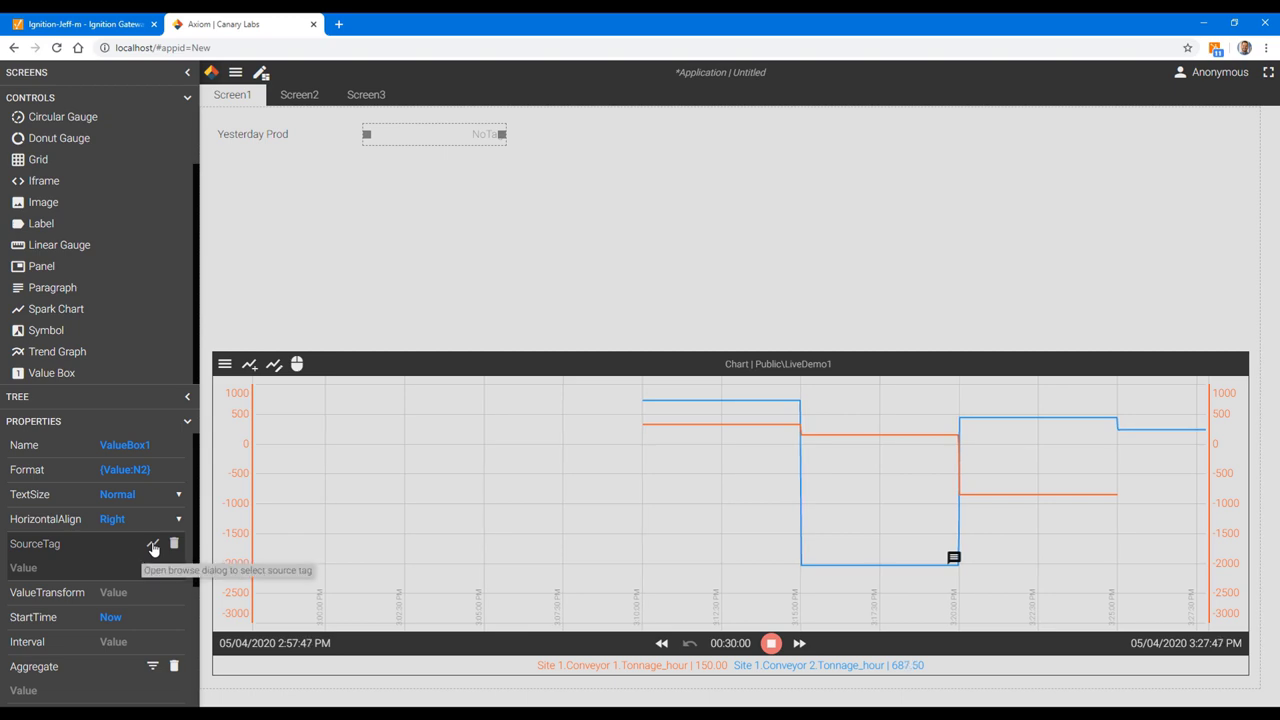
left_click(153, 545)
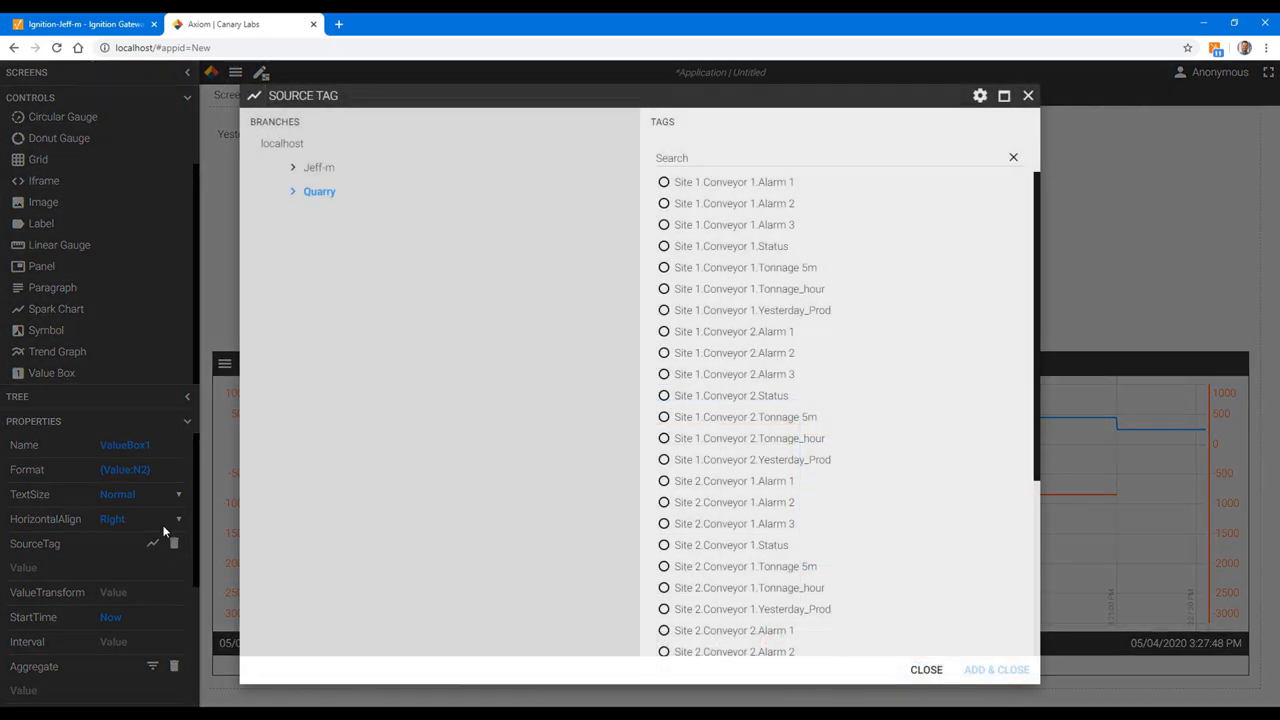
left_click(310, 194)
left_click(340, 219)
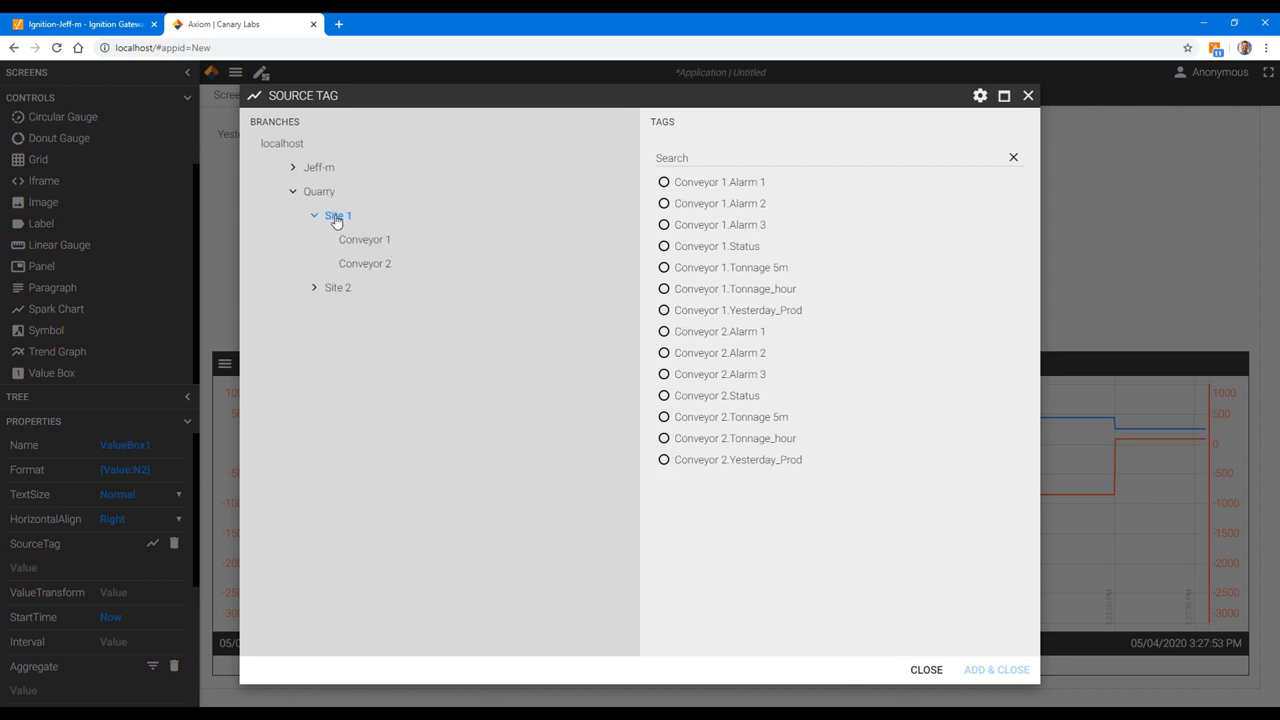
left_click(366, 243)
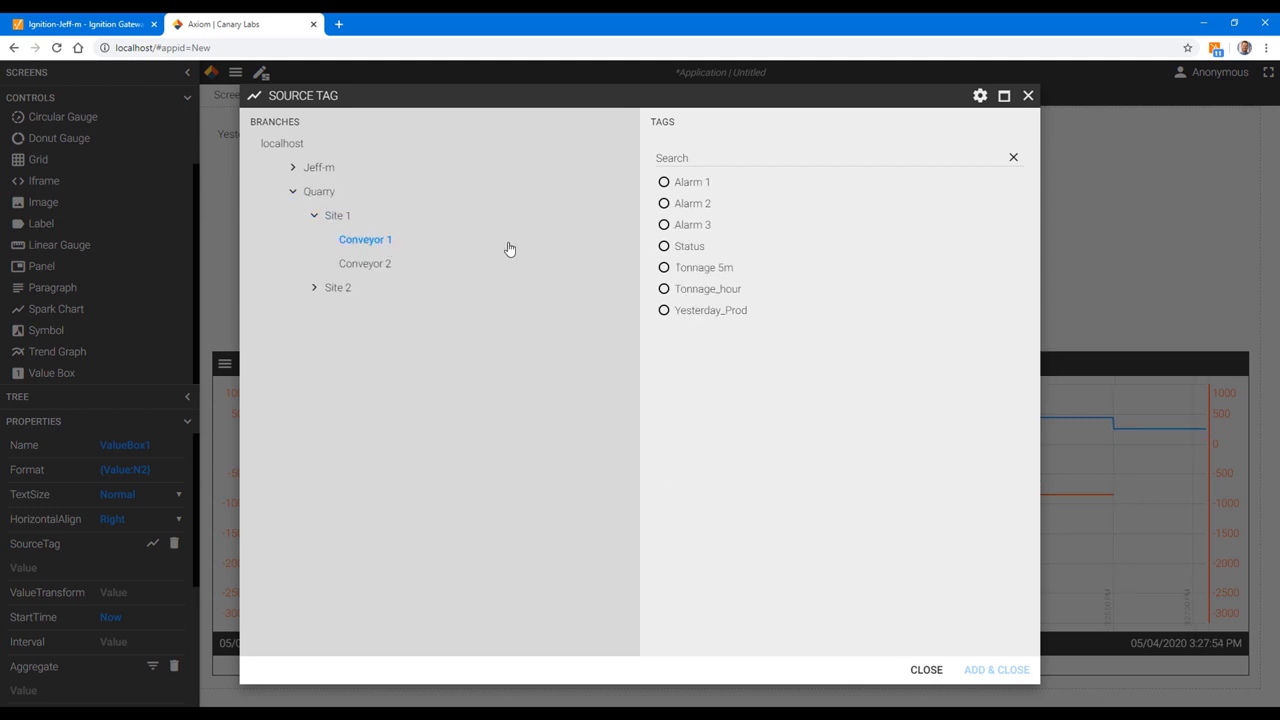
left_click(700, 310)
left_click(996, 669)
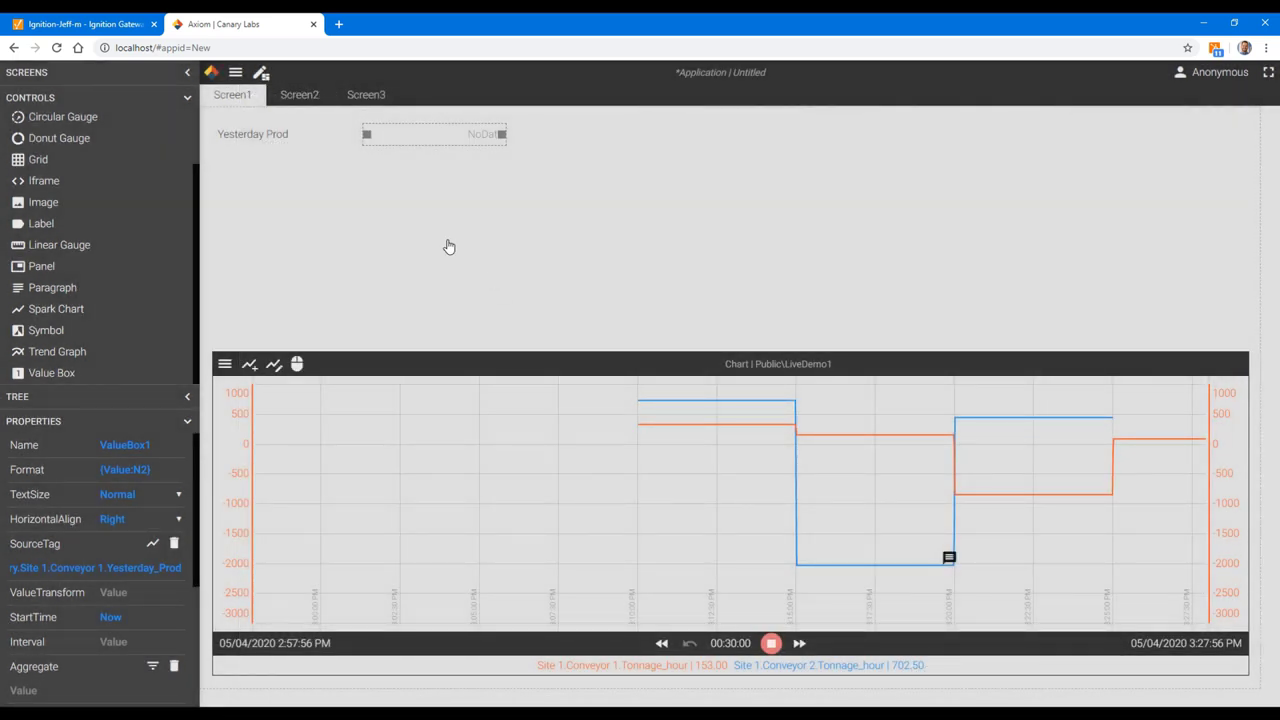
left_click(387, 191)
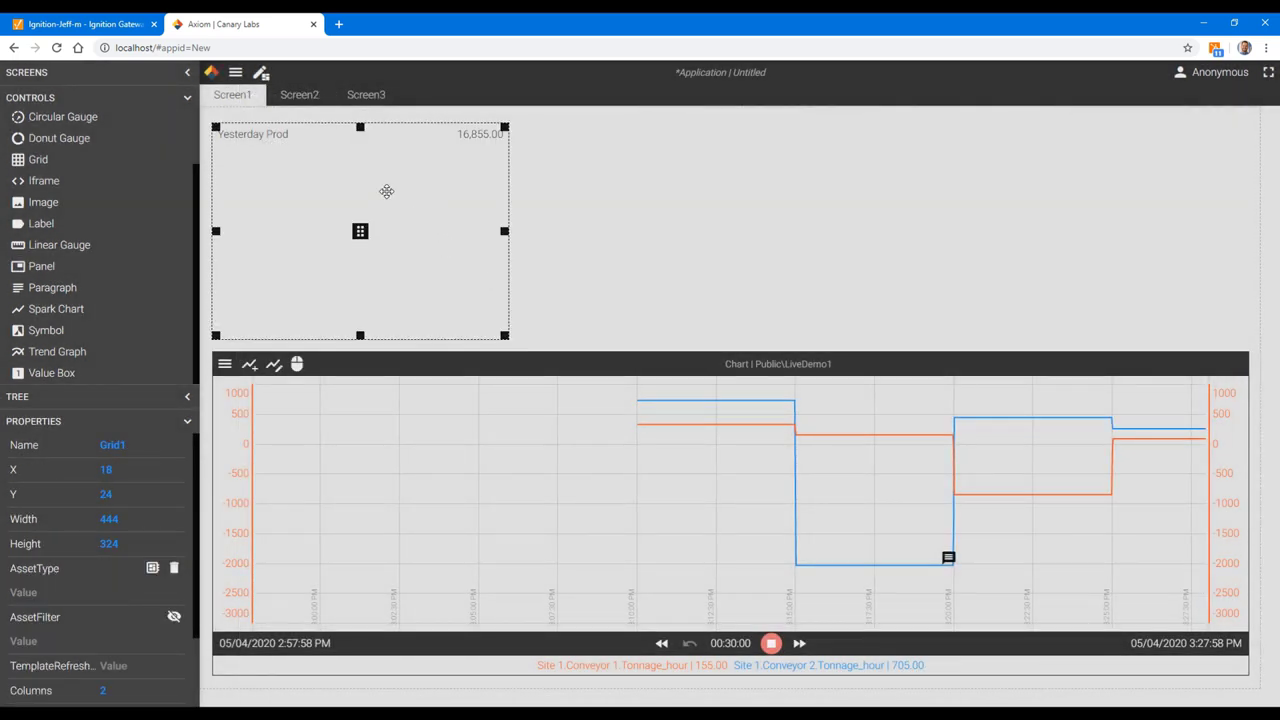
Step: Duplicate the Yesterday Prod row and rename the copied label 'Tonnage / hr'
left_click(252, 133)
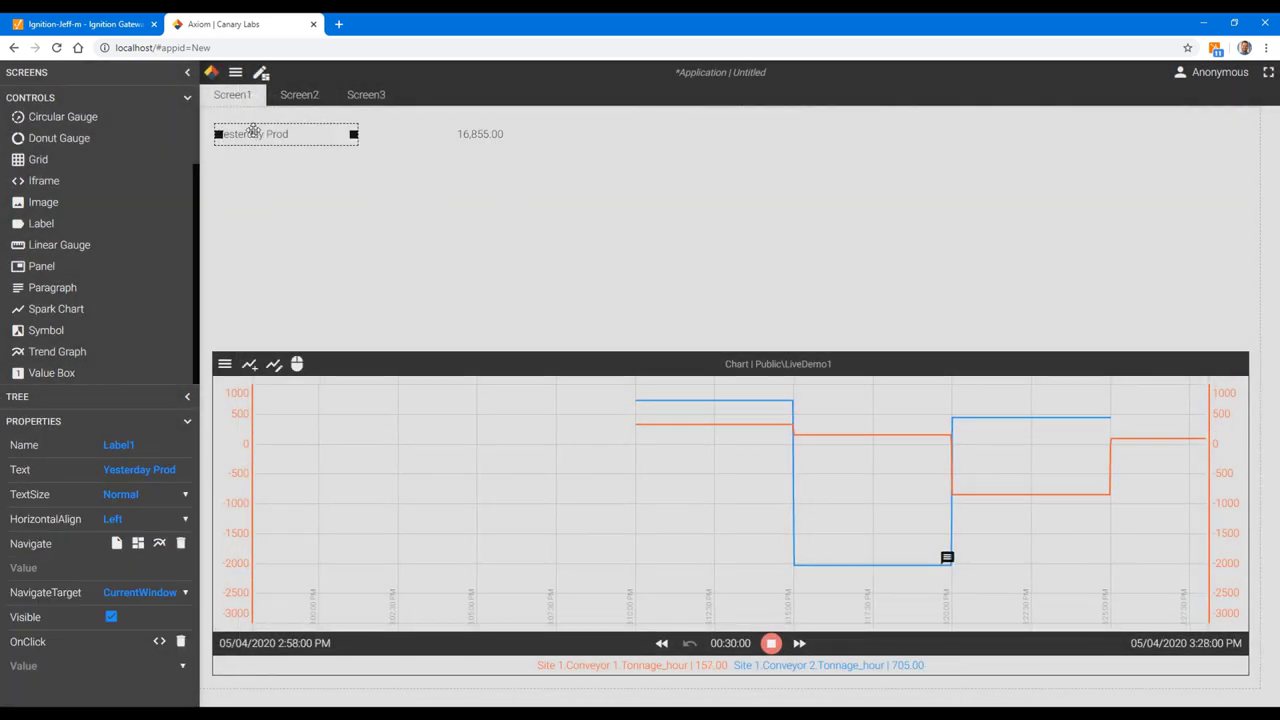
left_click(475, 139, "ctrl")
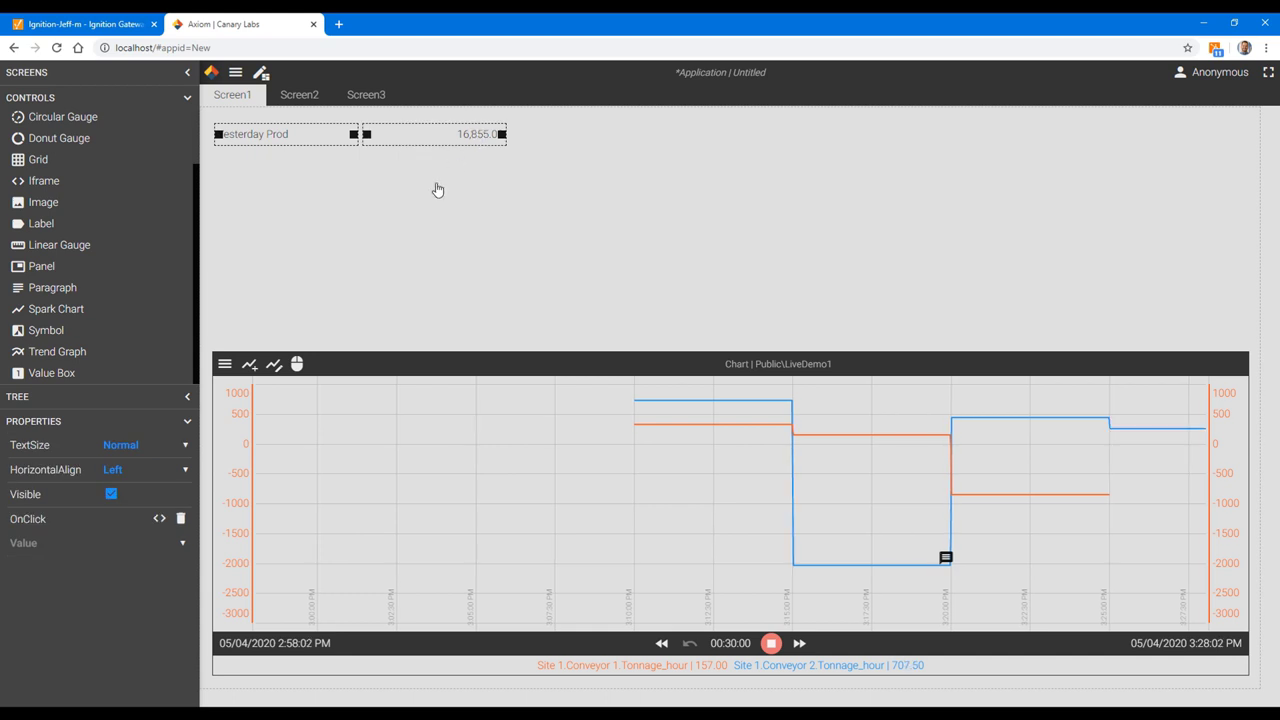
key("ctrl+c")
key("ctrl+v")
left_click(297, 209)
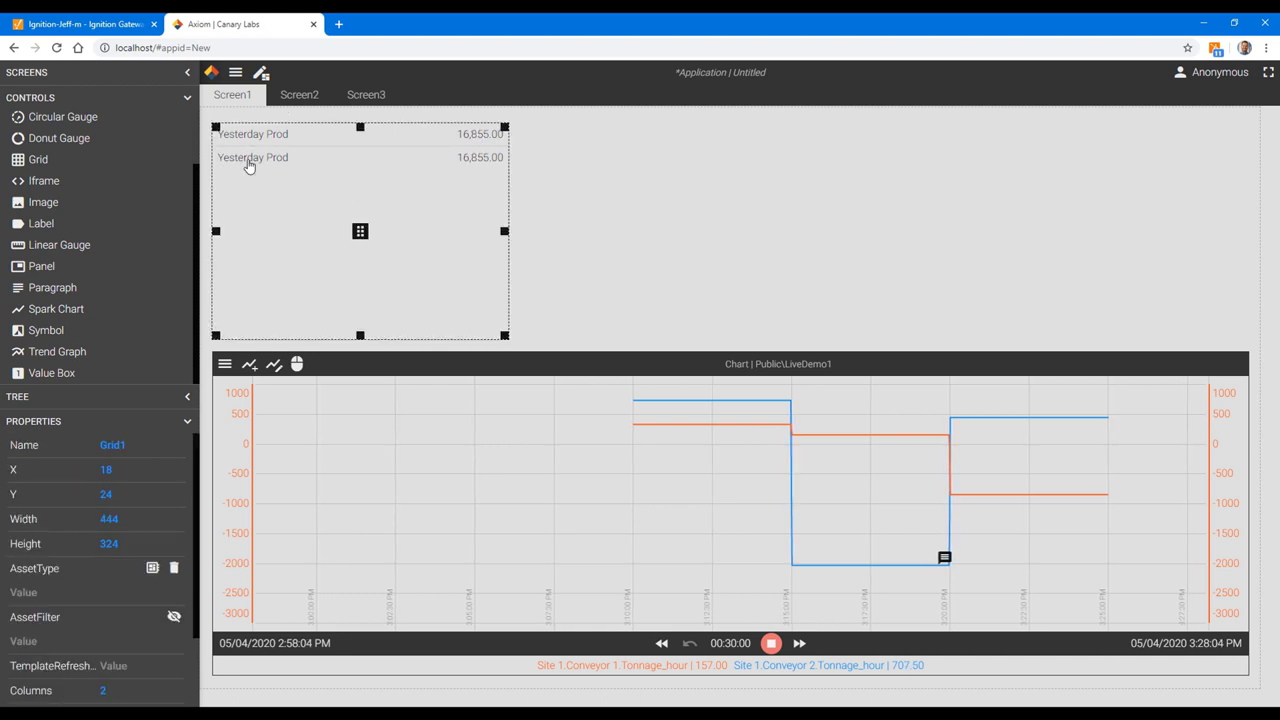
left_click(248, 159)
type("Tonnage / hr")
Step: Bind the new value box to Conveyor 1's Tonnage_hour tag
left_click(468, 160)
left_click(152, 545)
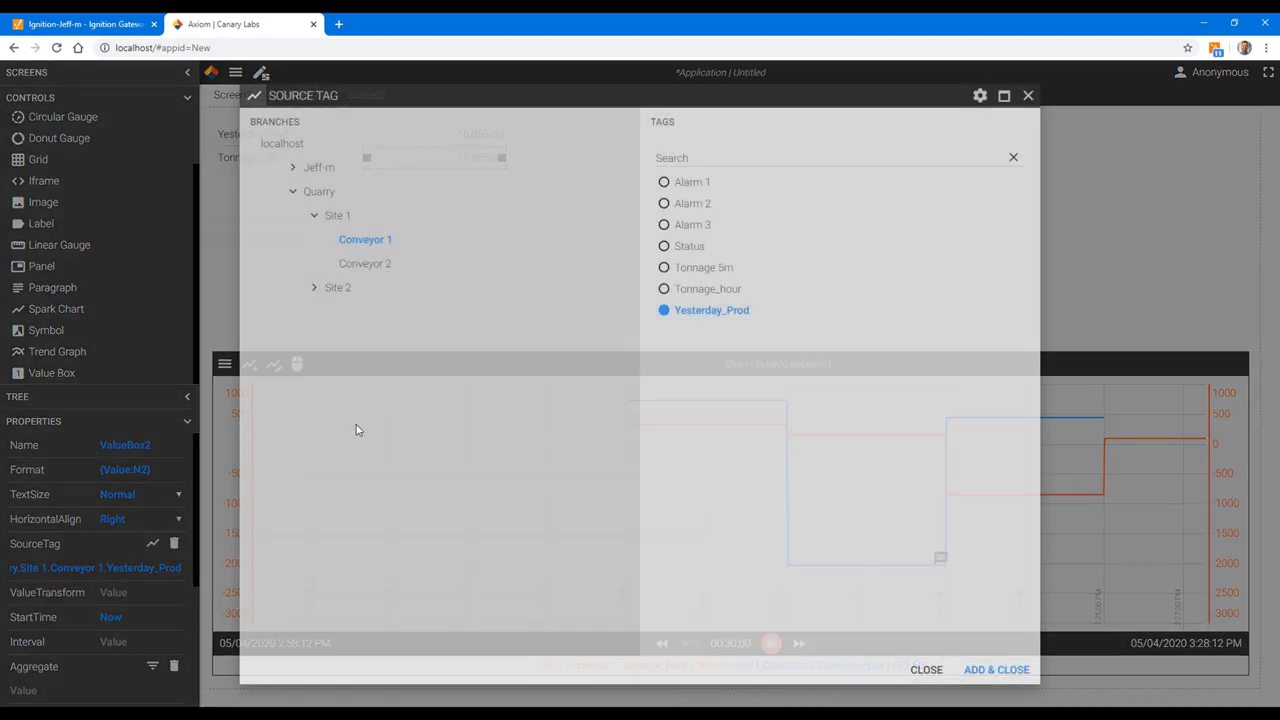
left_click(697, 290)
left_click(998, 672)
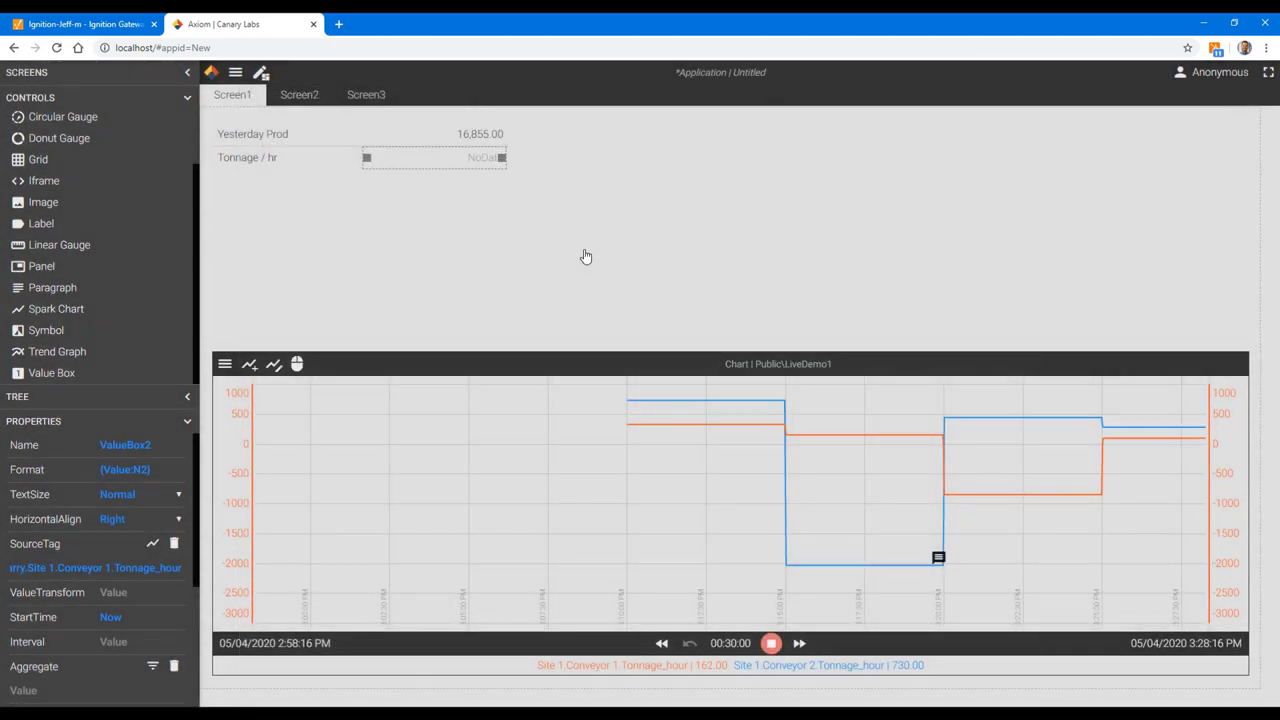
left_click(240, 157)
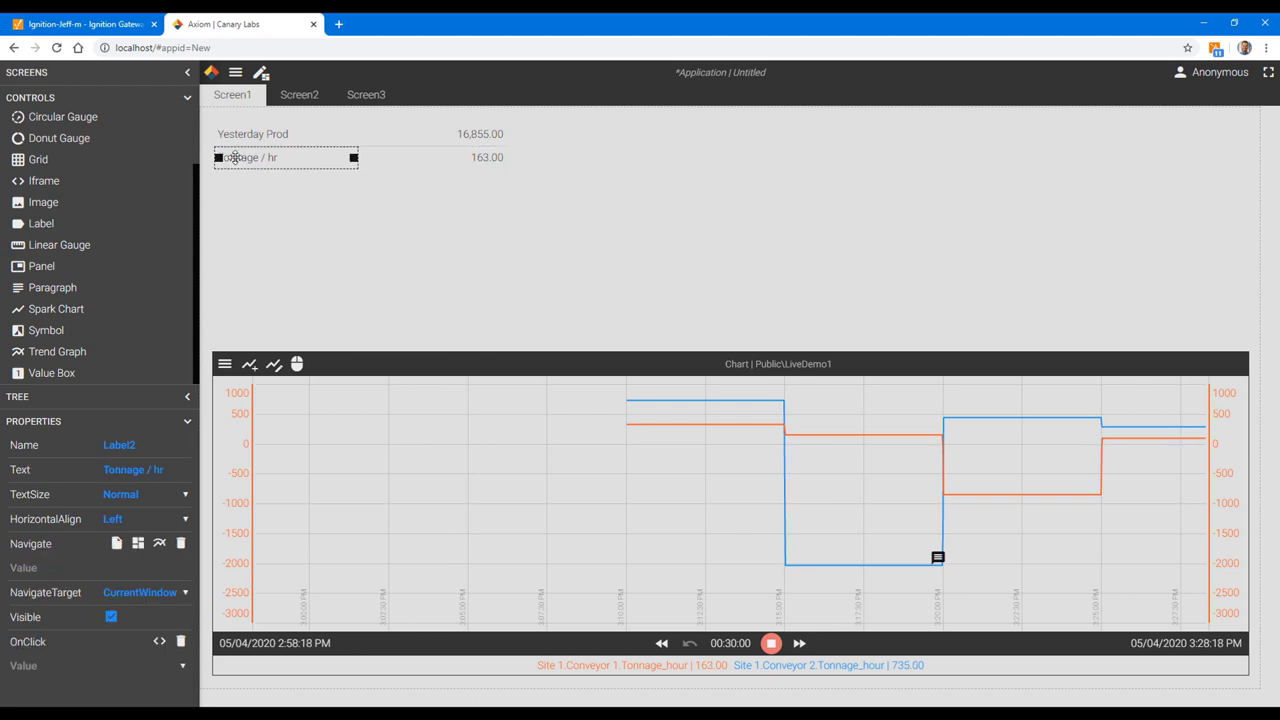
left_click(473, 157, "shift")
Step: Duplicate the Tonnage / hr row and rename the third label 'Tonnage / 5m'
key("ctrl+c")
key("ctrl+v")
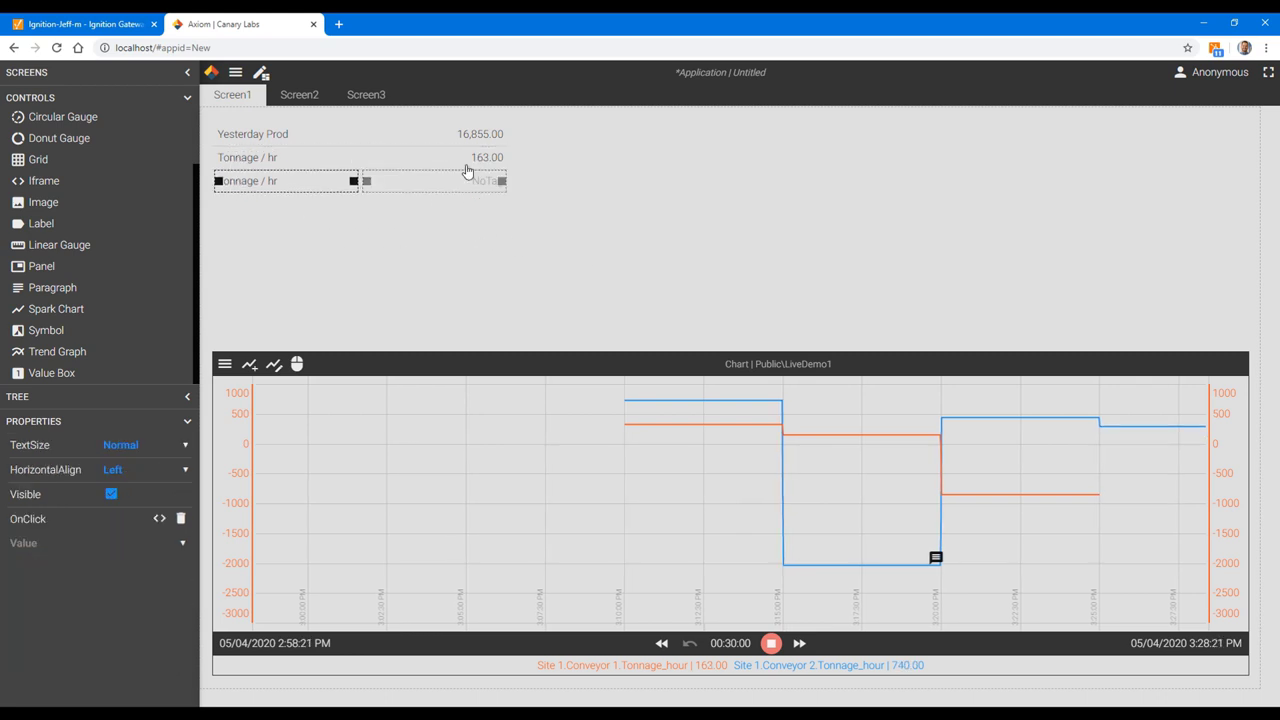
left_click(272, 160)
left_click(274, 182)
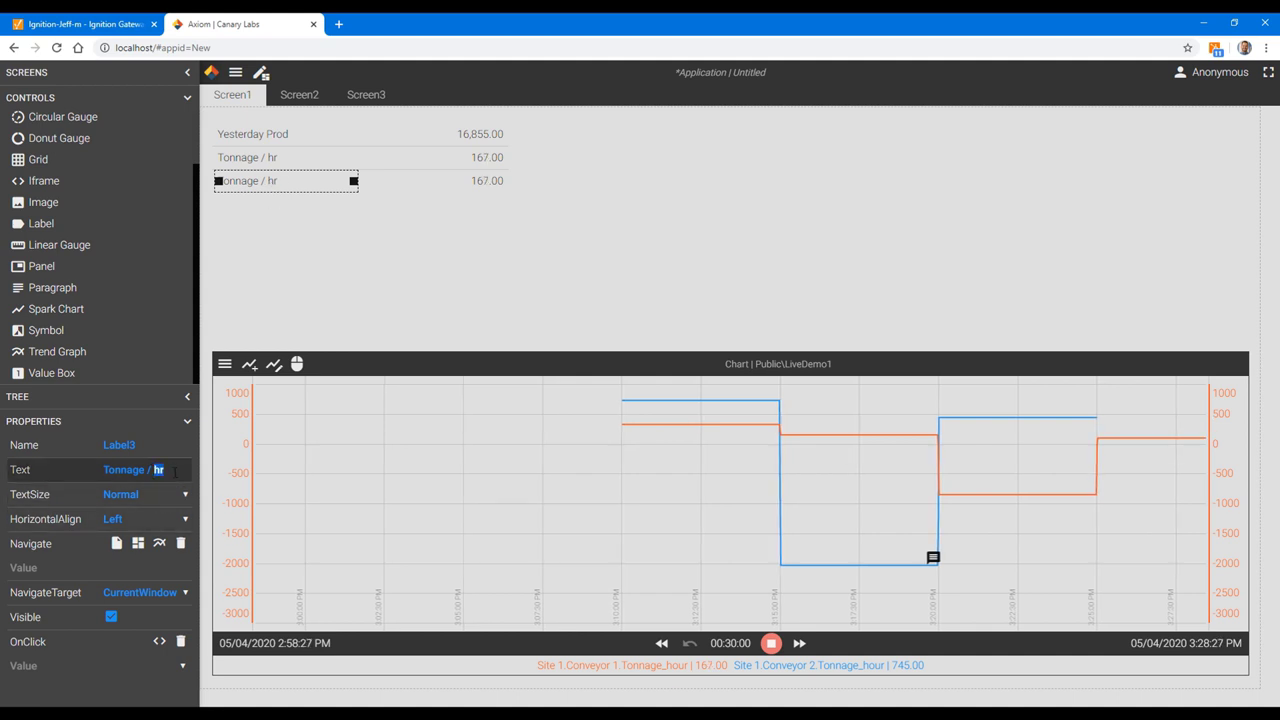
type("m")
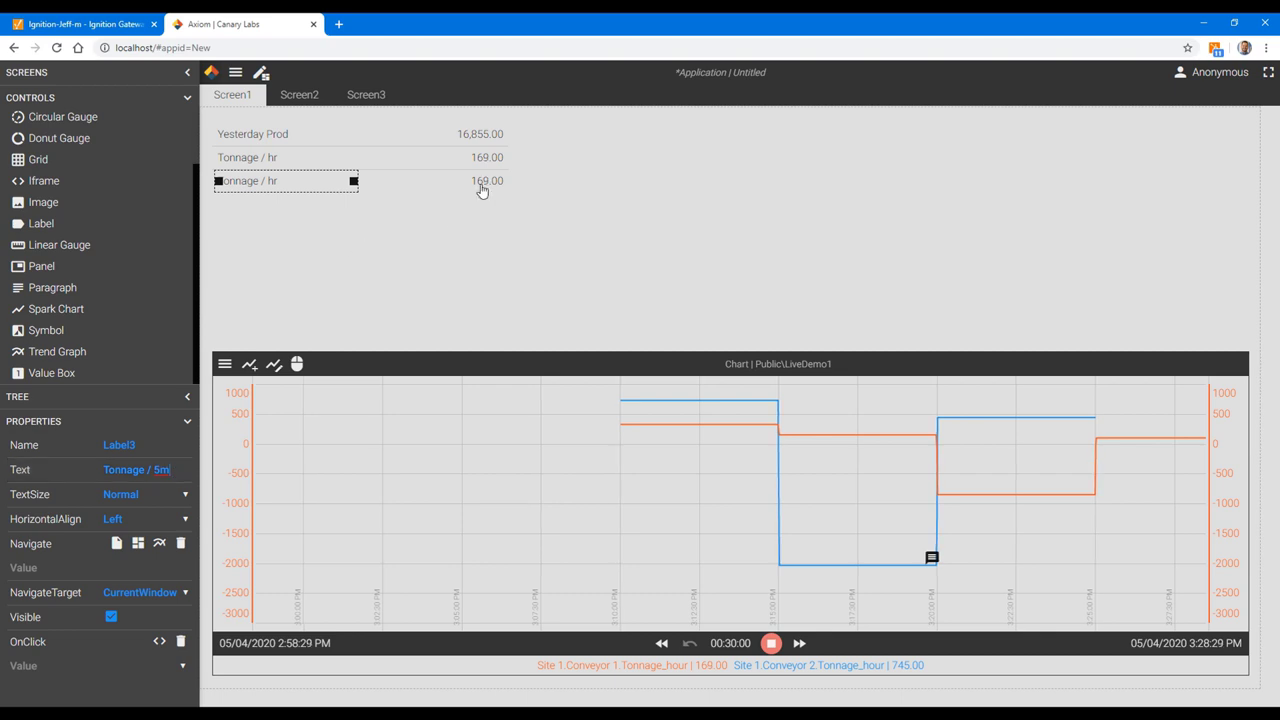
left_click(486, 184)
Step: Bind the third value box to Conveyor 1's Tonnage 5m tag
left_click(154, 545)
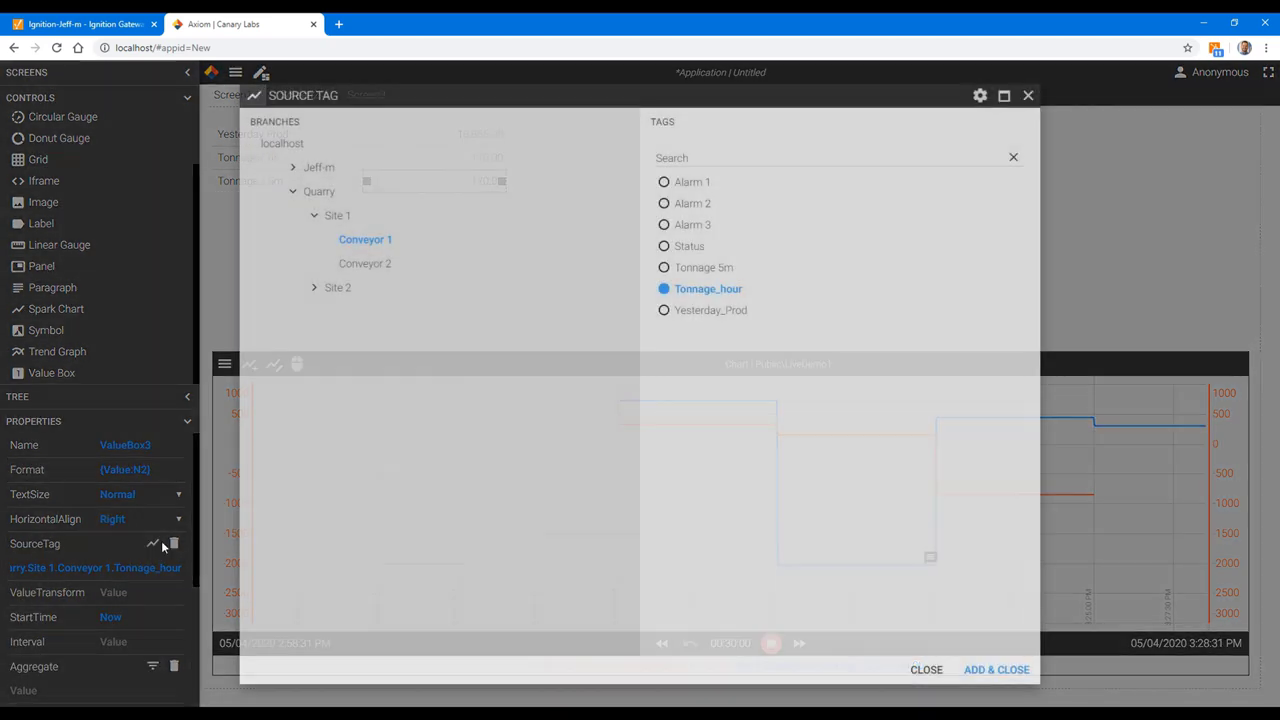
left_click(707, 269)
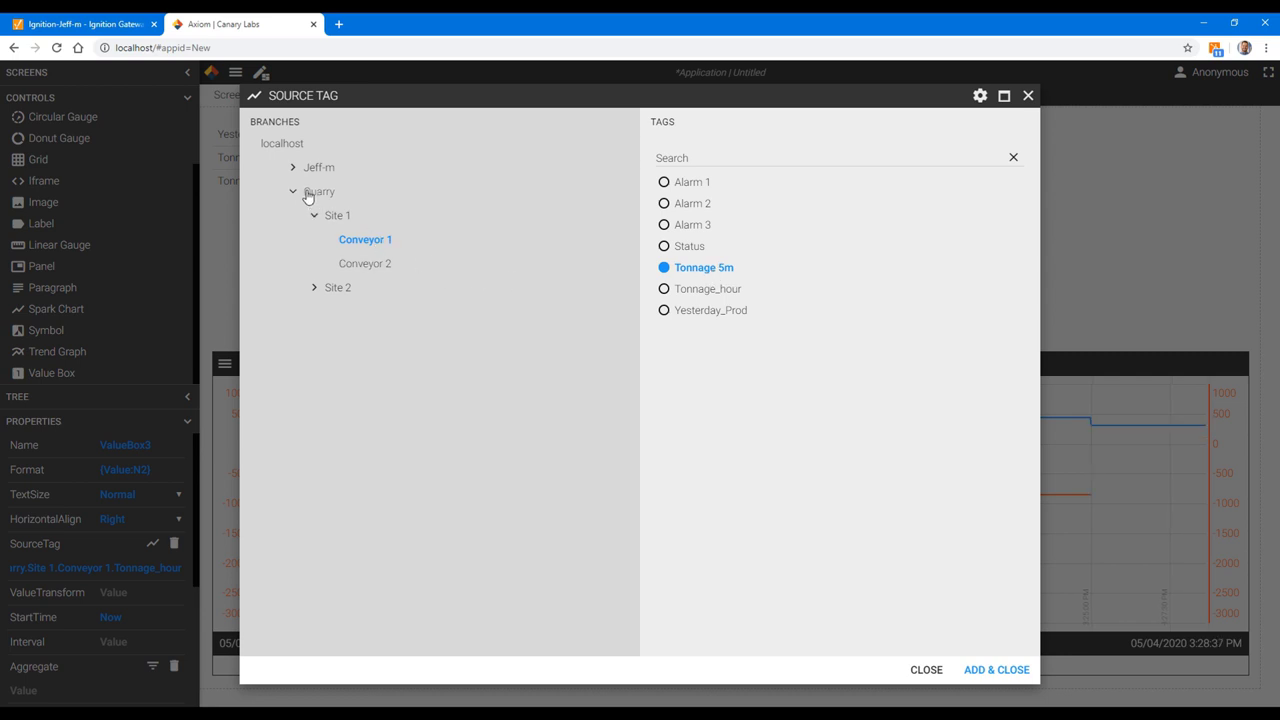
left_click(372, 268)
left_click(365, 242)
left_click(672, 270)
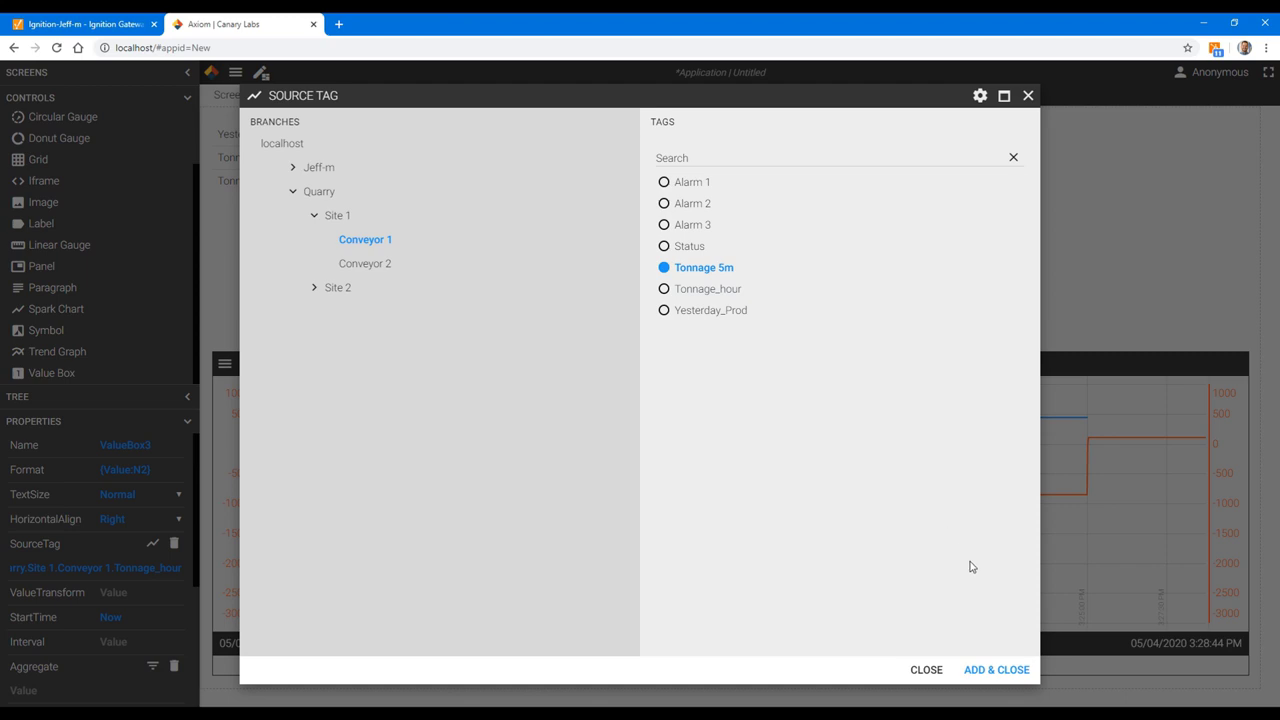
left_click(997, 670)
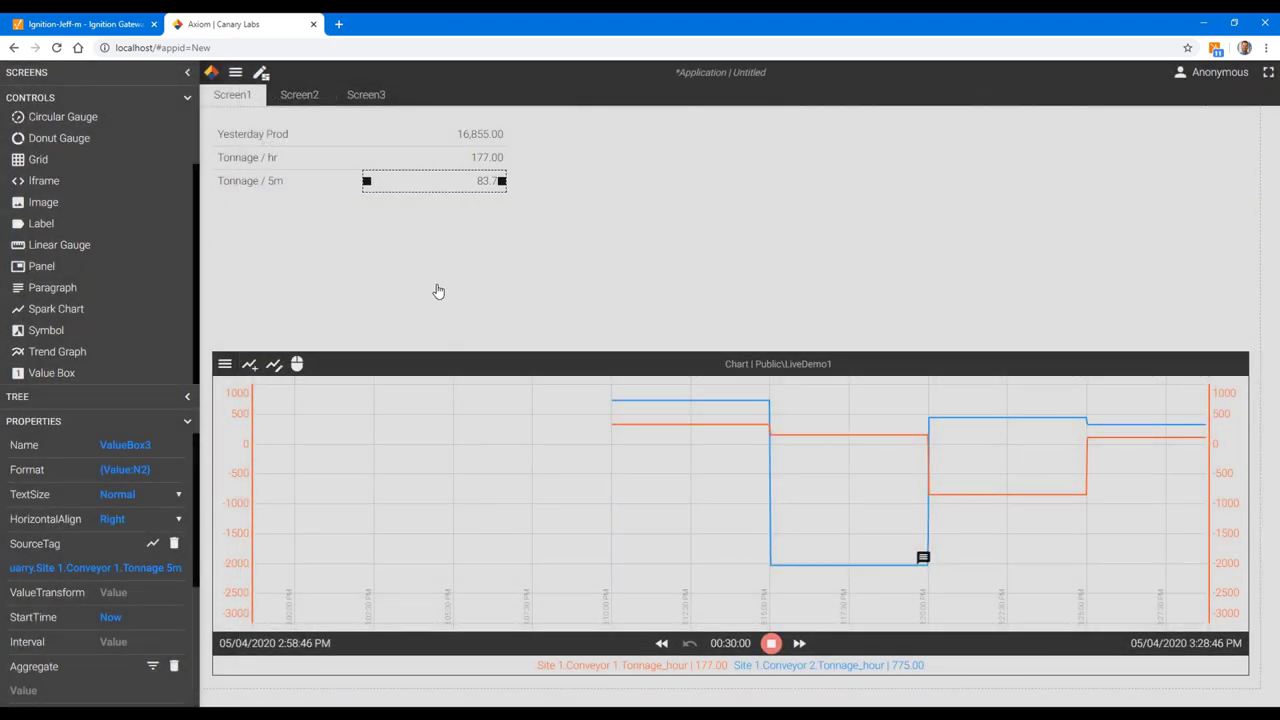
left_click(417, 226)
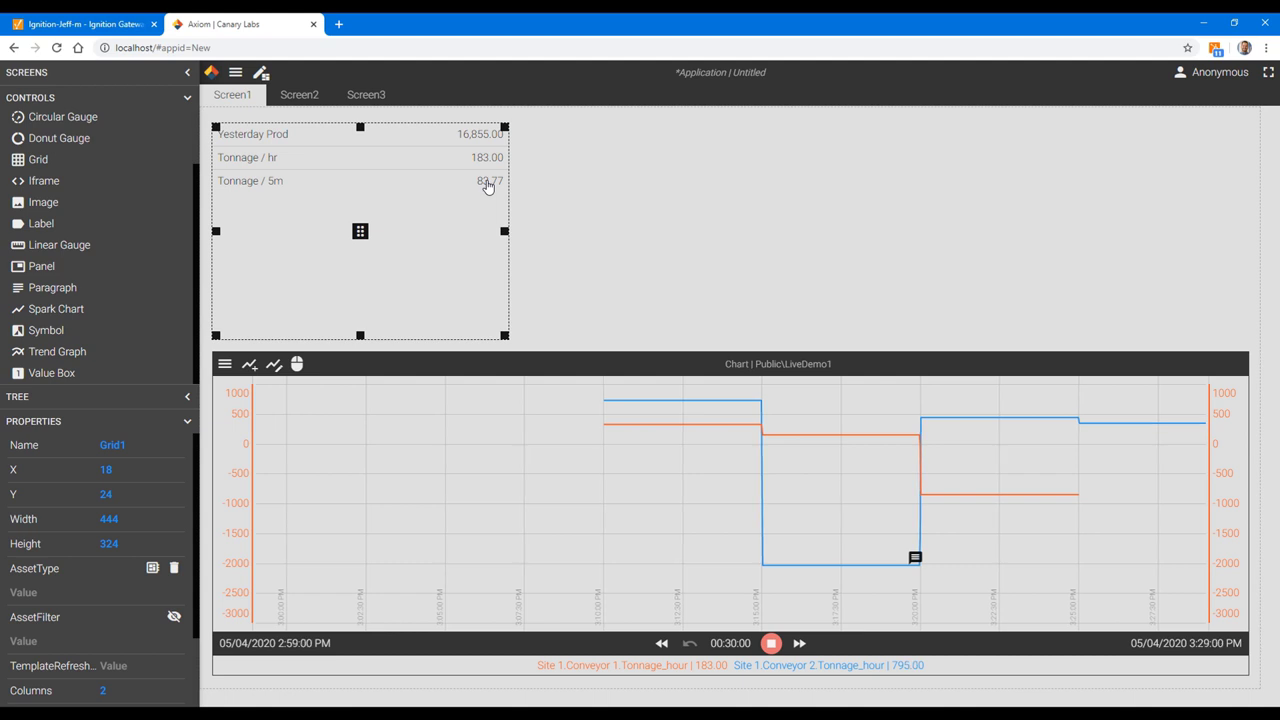
mouse_move(488, 188)
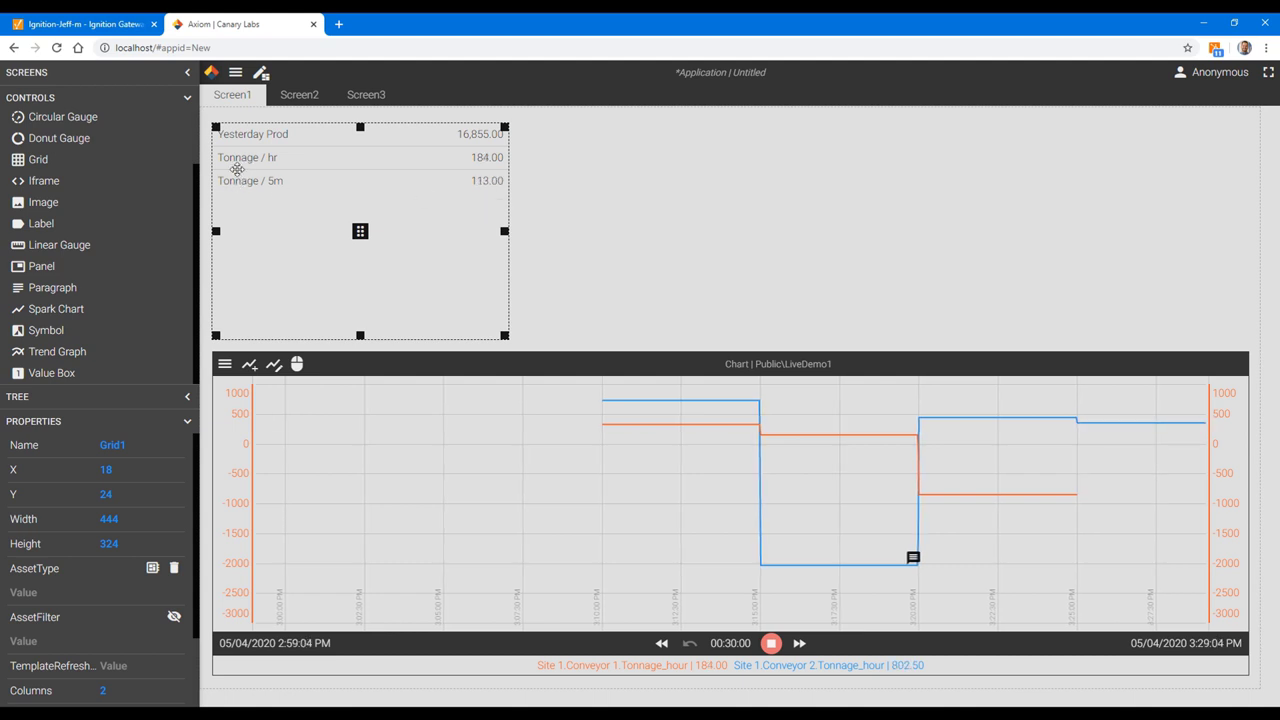
Step: Add a label reading 'Tonnage 15m Ago' below the Tonnage / 5m row
left_click(247, 184)
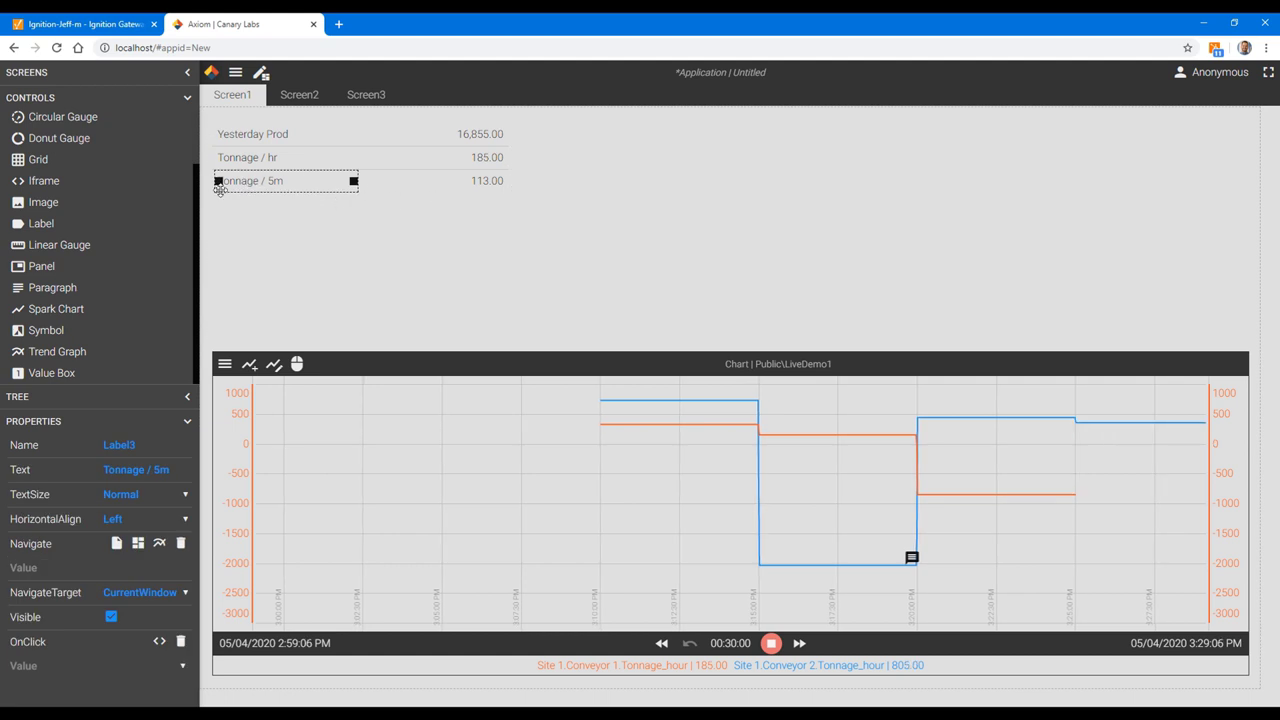
left_click_drag(86, 223, 274, 206)
type("Tonnage")
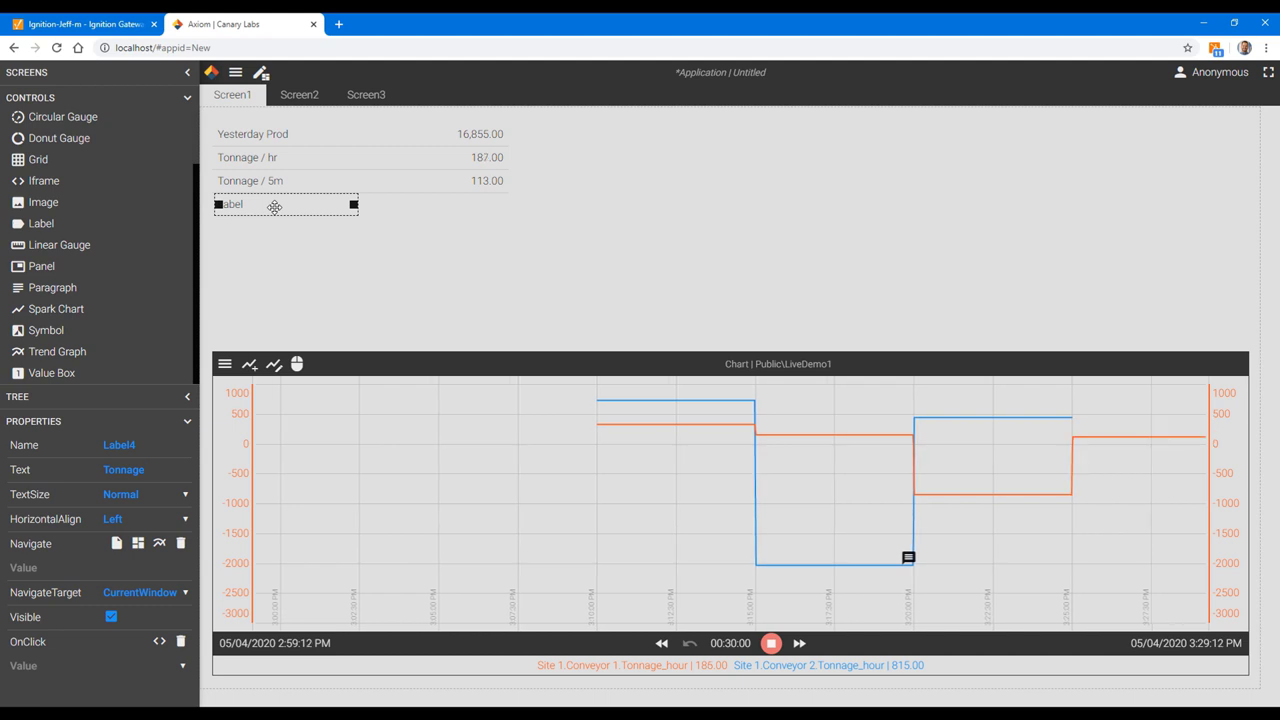
key("BackSpace")
key("BackSpace")
key("BackSpace")
key("BackSpace")
key("BackSpace")
type("nnage 15")
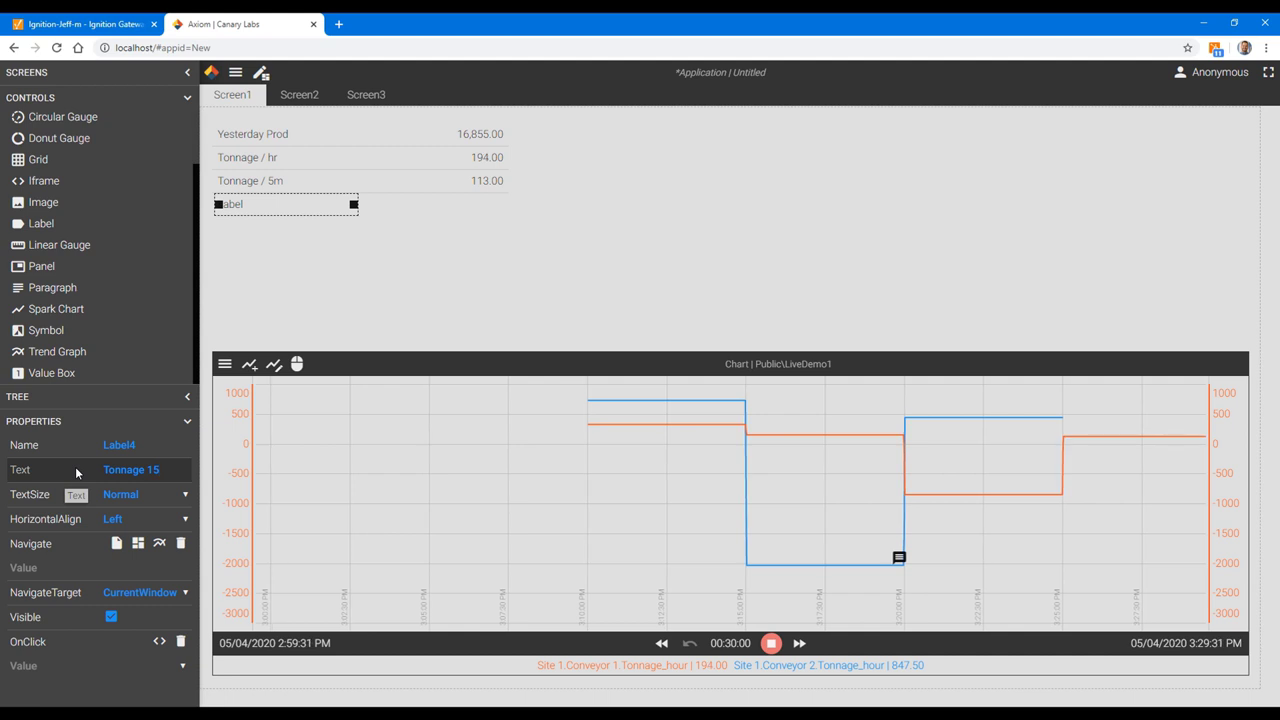
type("m Ago")
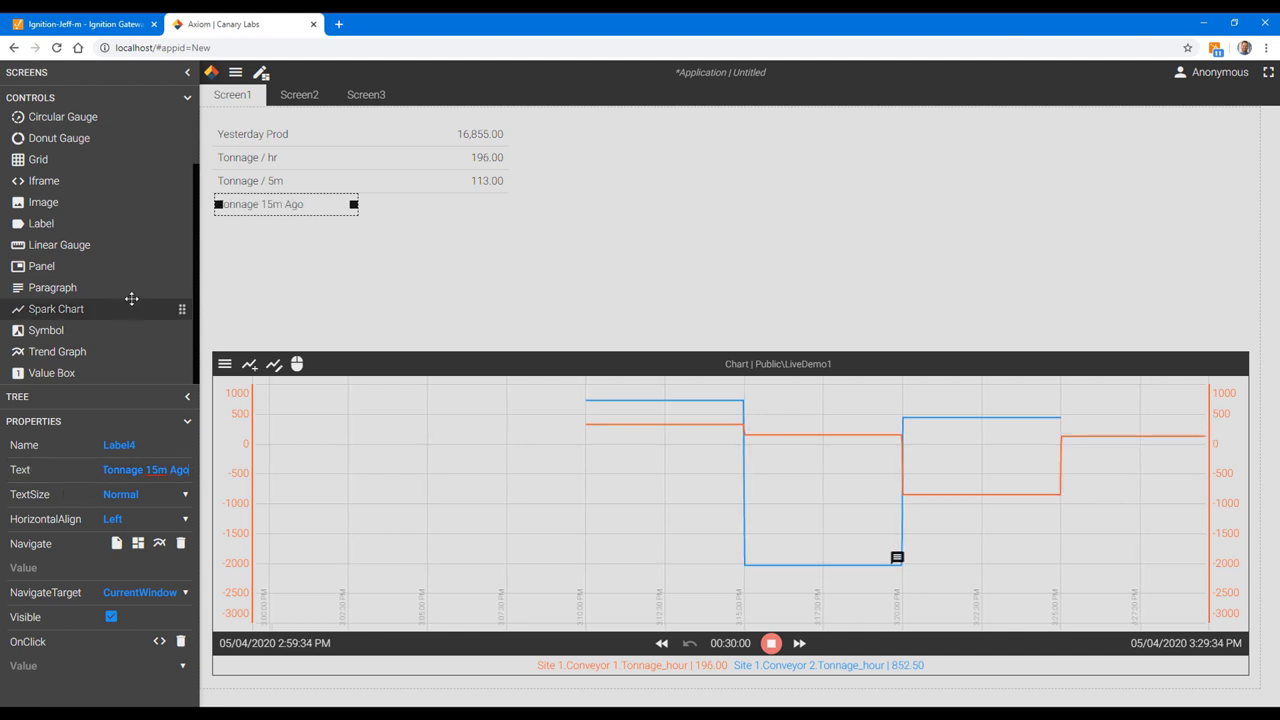
Step: Place a value box beside it bound to Conveyor 1's Tonnage_hour tag
left_click(80, 372)
left_click_drag(322, 289, 488, 204)
left_click(421, 232)
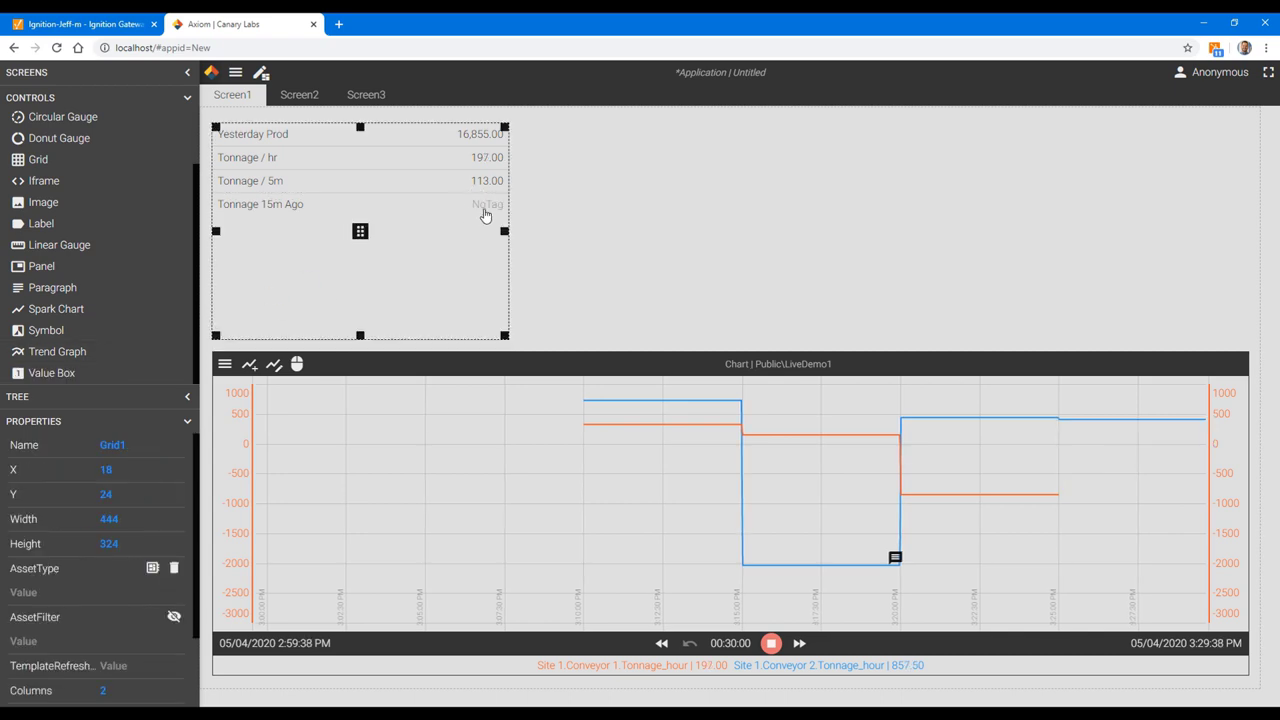
left_click(486, 208)
left_click(152, 543)
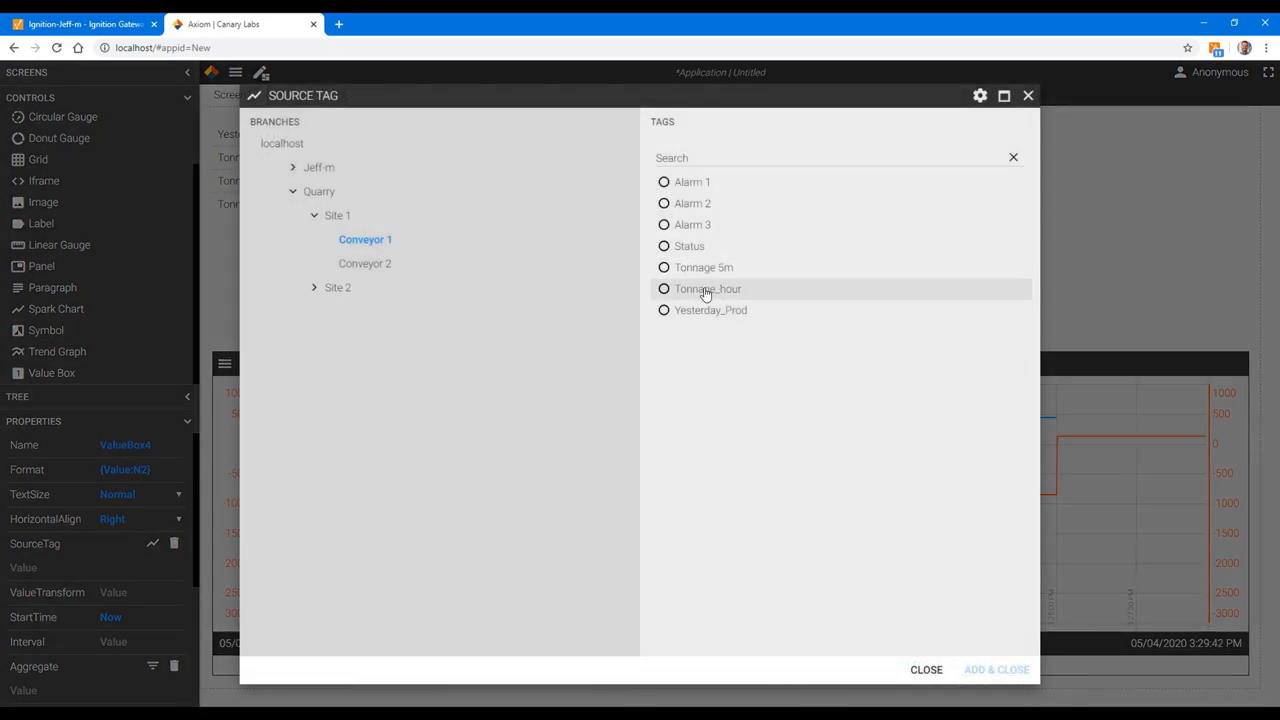
left_click(705, 290)
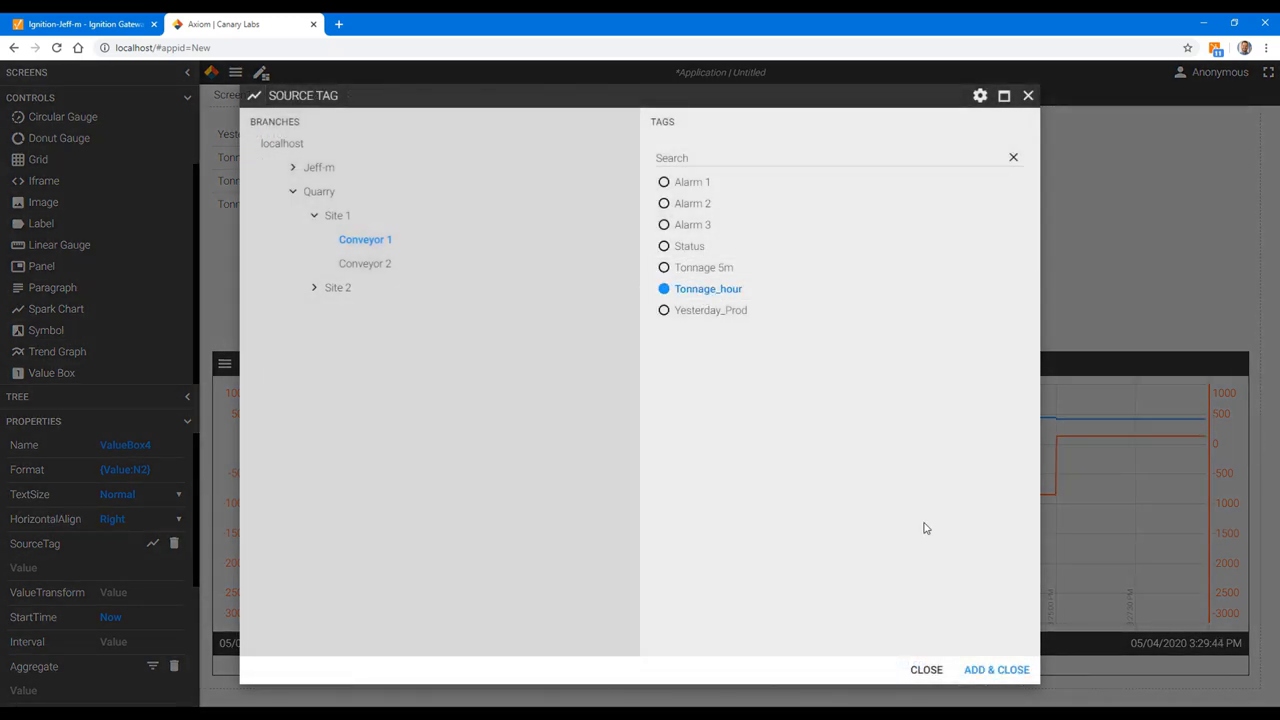
left_click(998, 669)
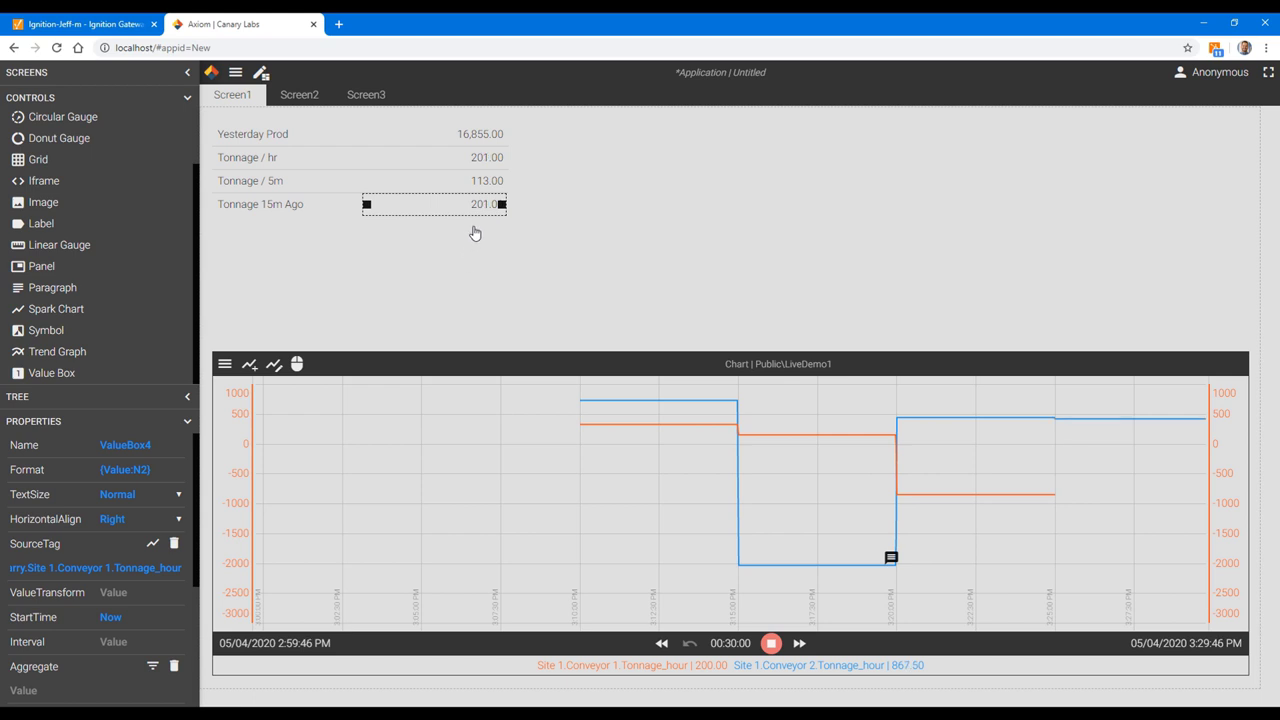
left_click(476, 236)
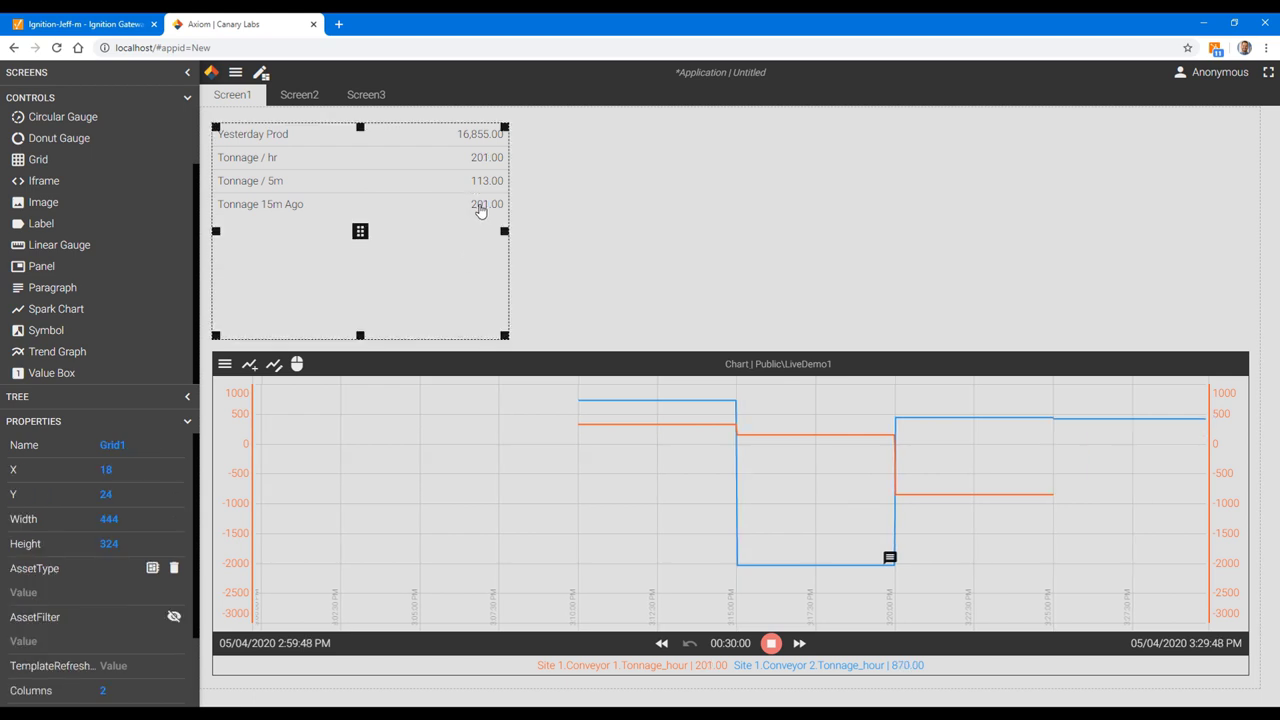
Step: Set the Tonnage 15m Ago value box's StartTime to Now-15m, so it reads 779.00
left_click(480, 206)
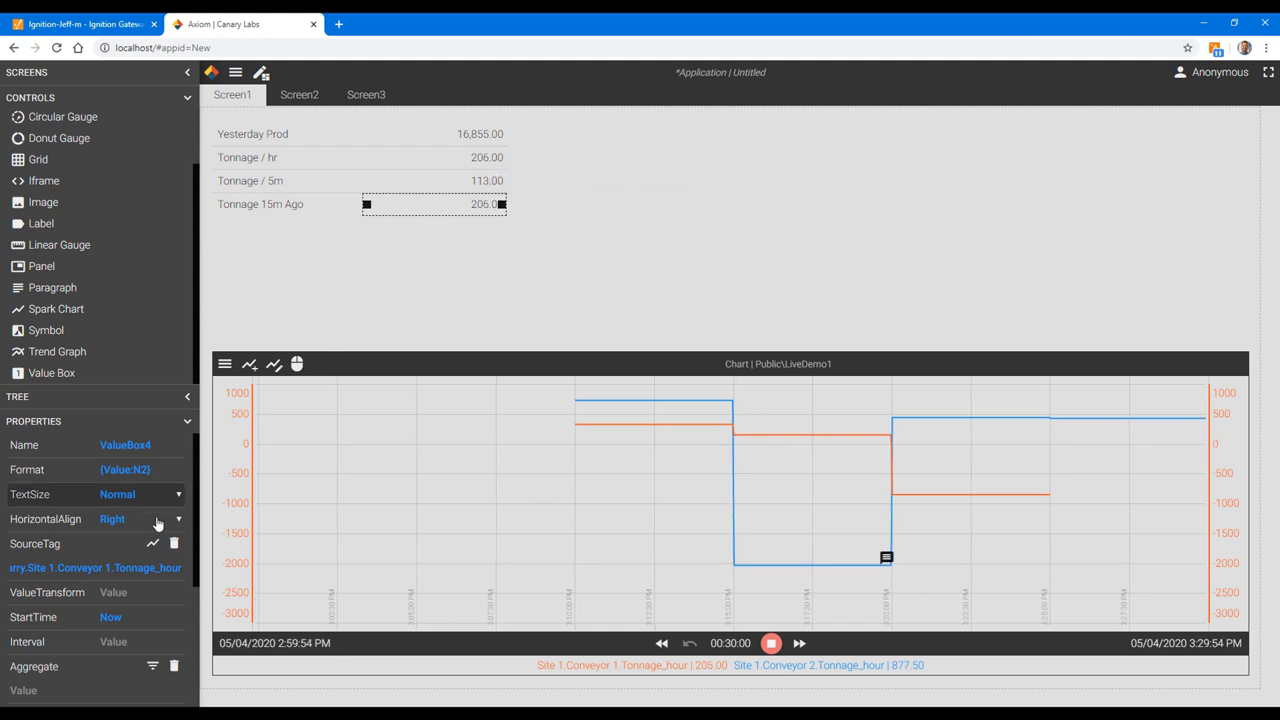
scroll(152, 530, "down", 3)
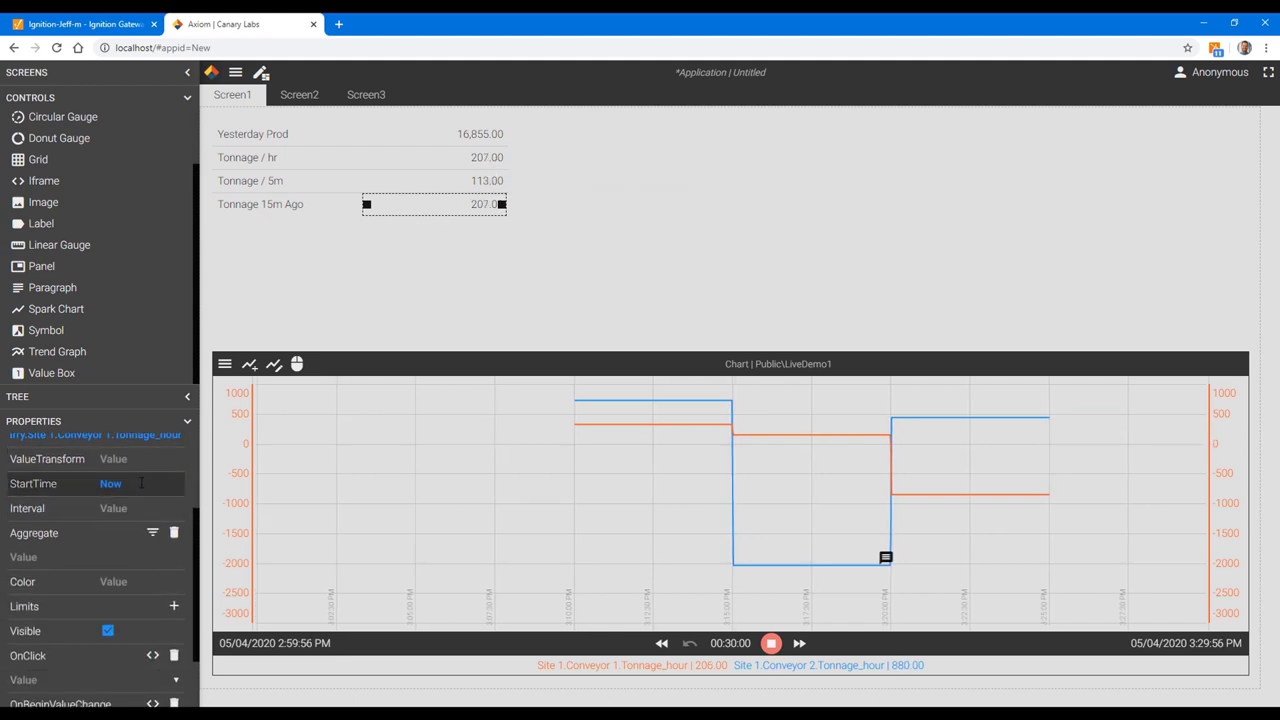
left_click(141, 483)
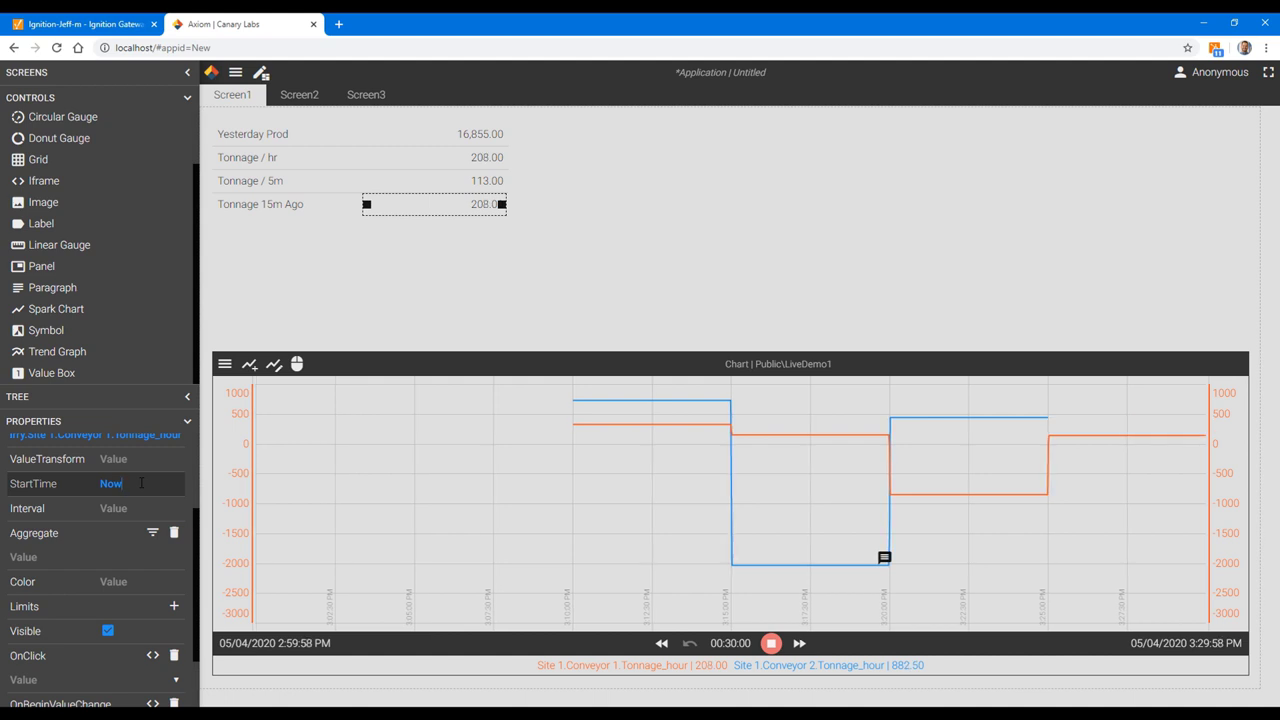
type("-")
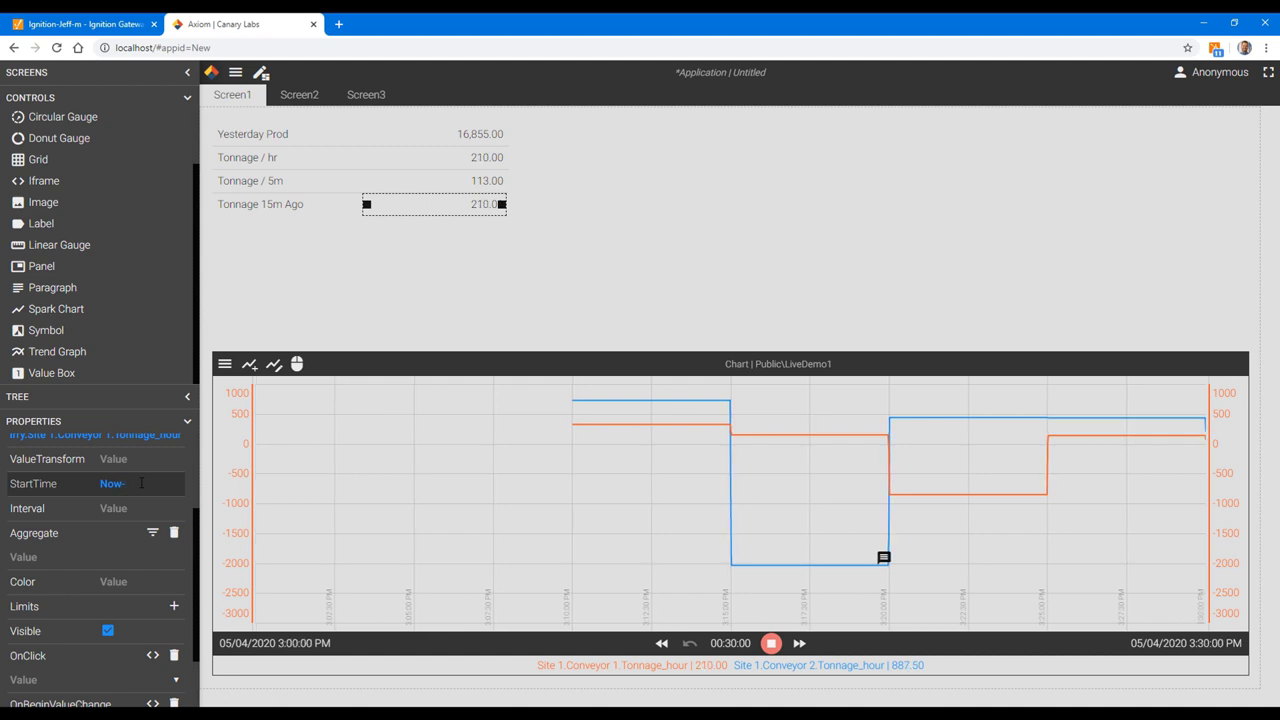
type("15m")
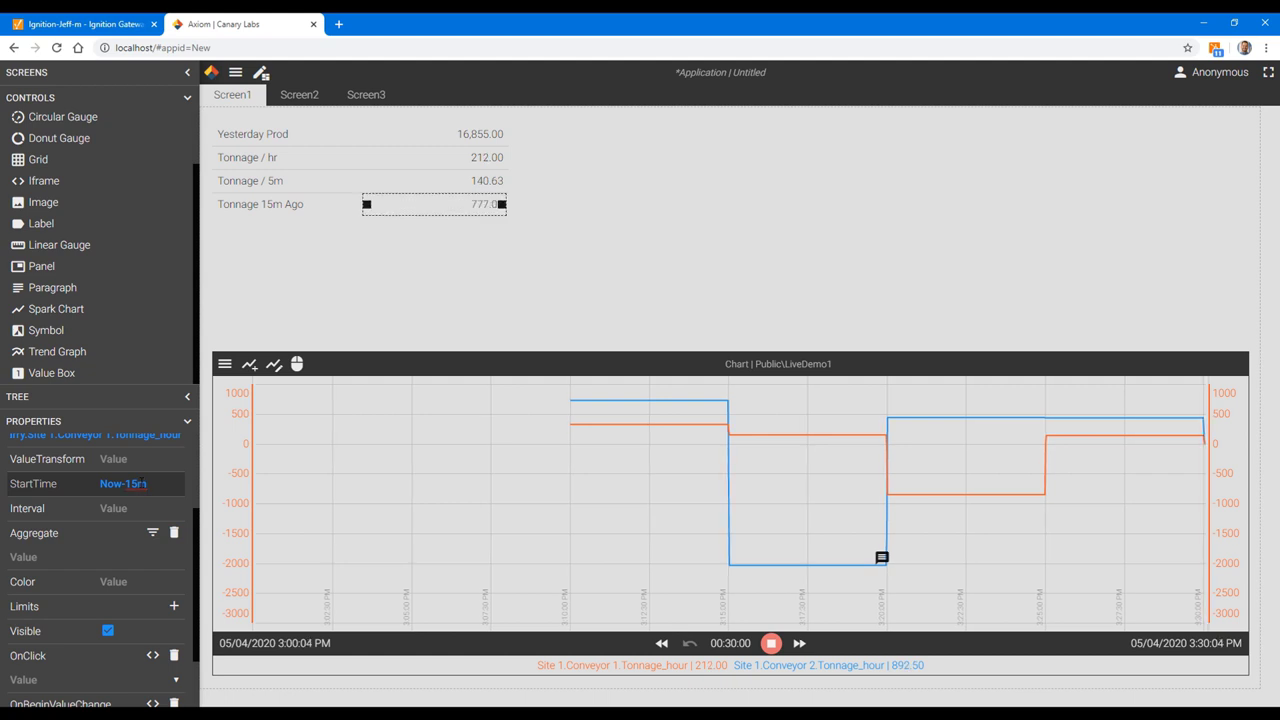
left_click(490, 219)
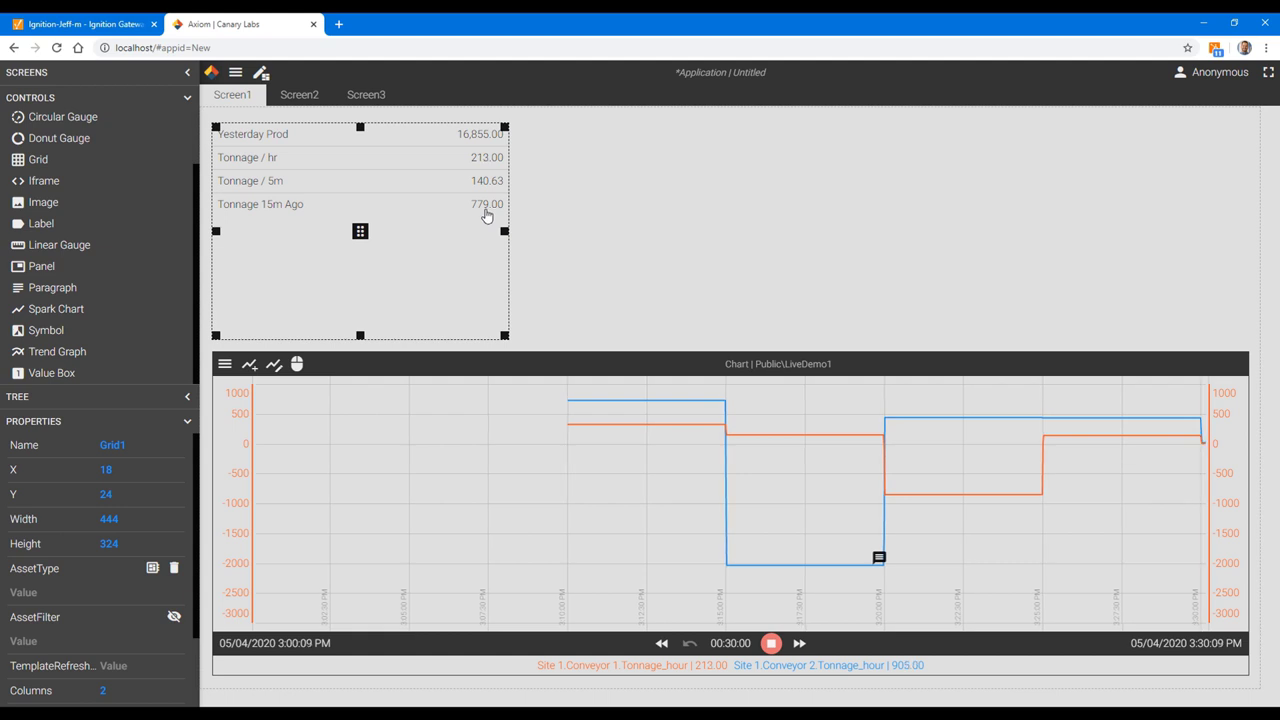
Step: Duplicate the Tonnage 15m Ago row and rename the copied label 'Tonnage 15m Delta'
left_click(268, 206)
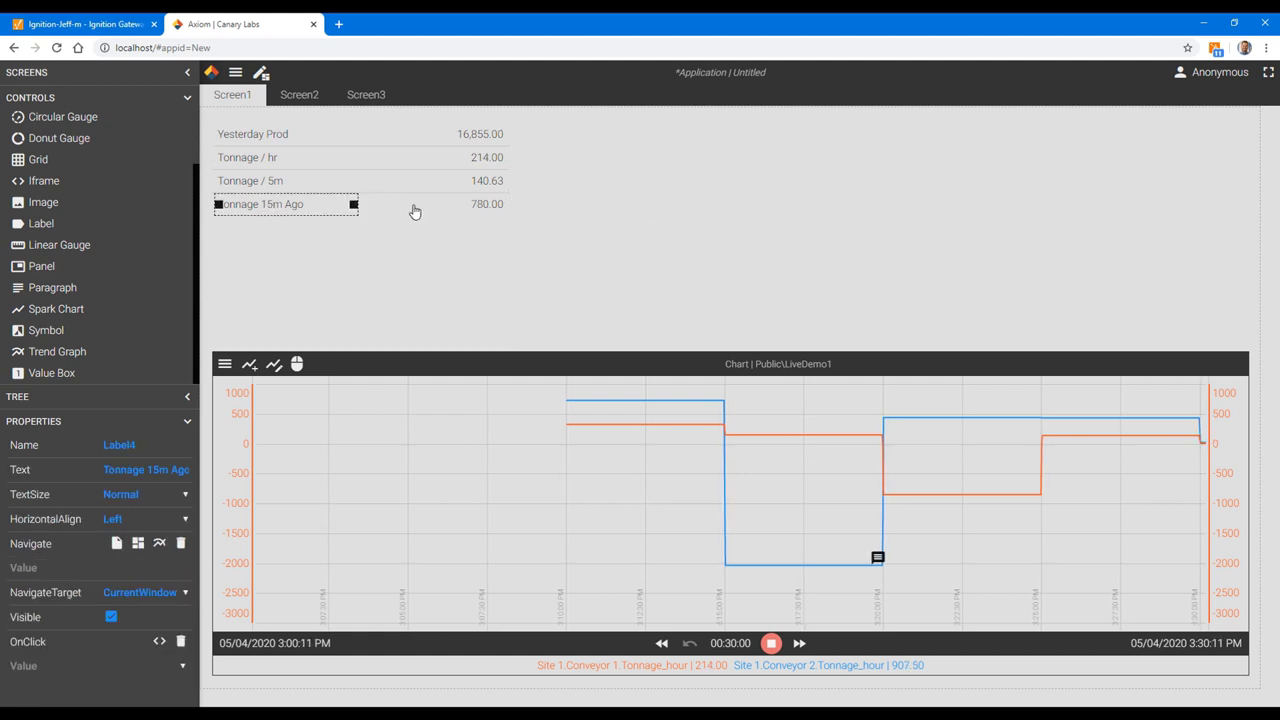
left_click(479, 208, "shift")
key("ctrl+c")
key("ctrl+v")
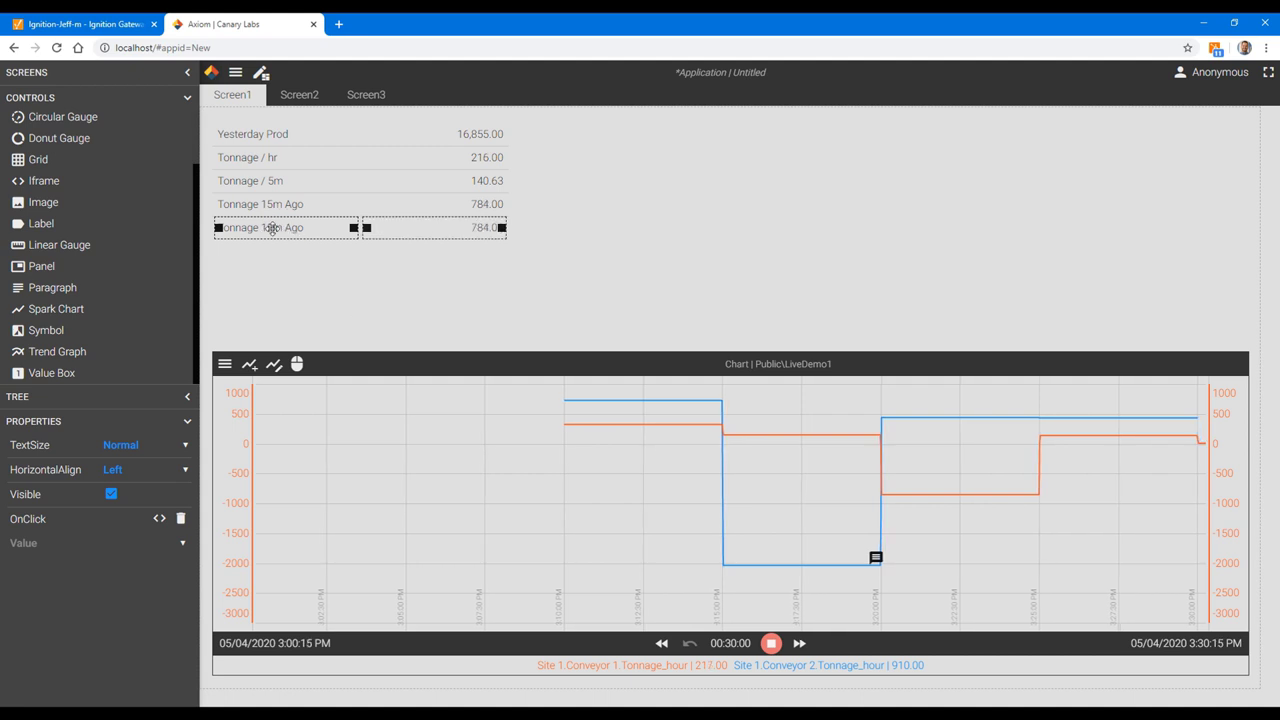
left_click(296, 262)
left_click(286, 232)
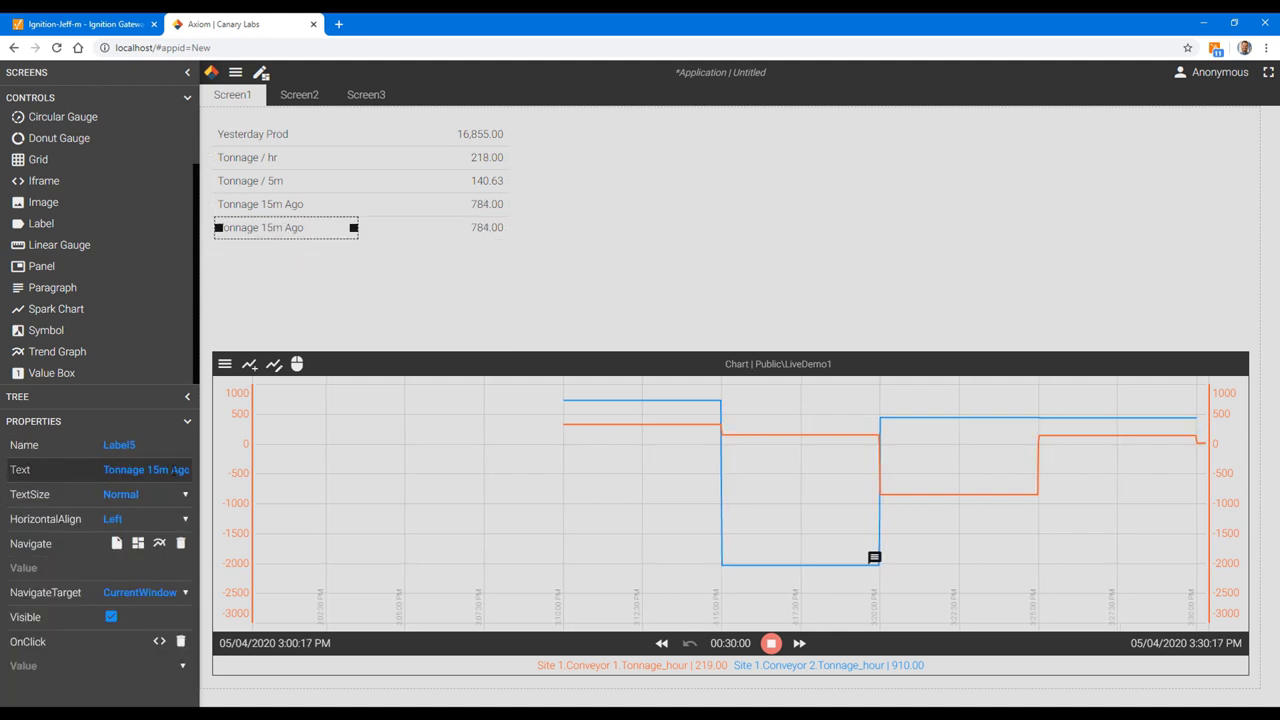
double_click(178, 470)
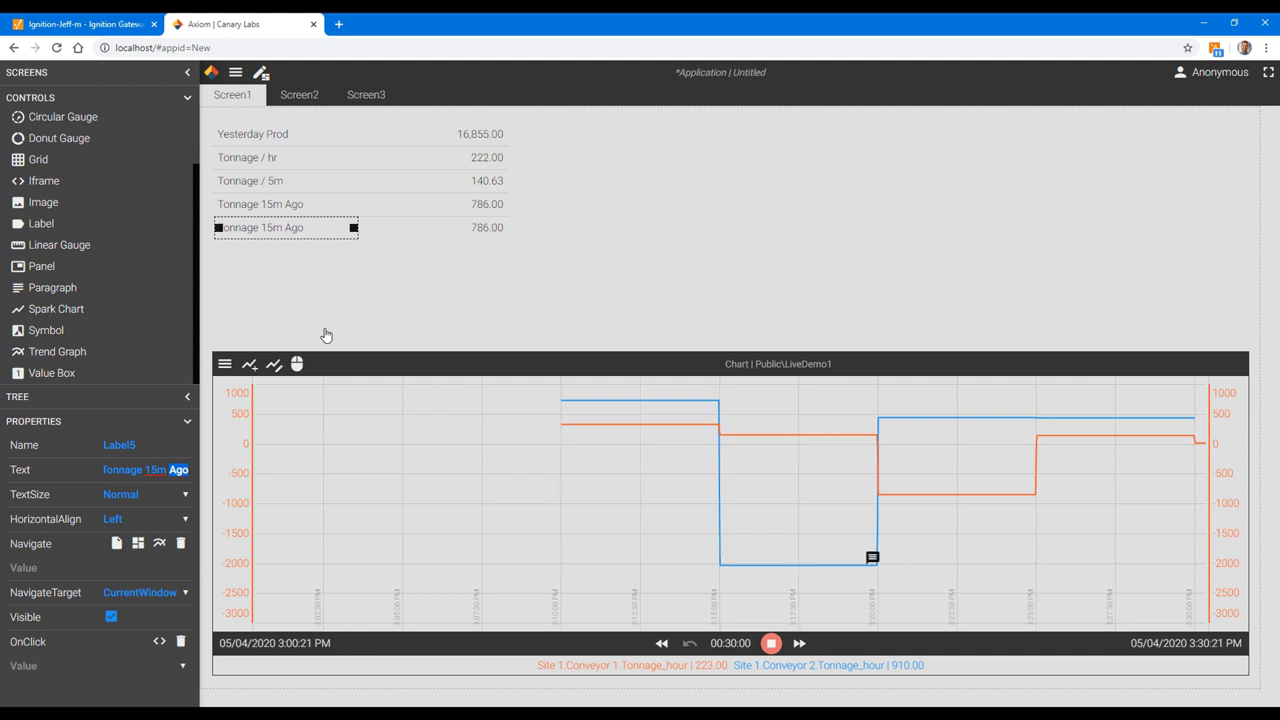
type("Delta")
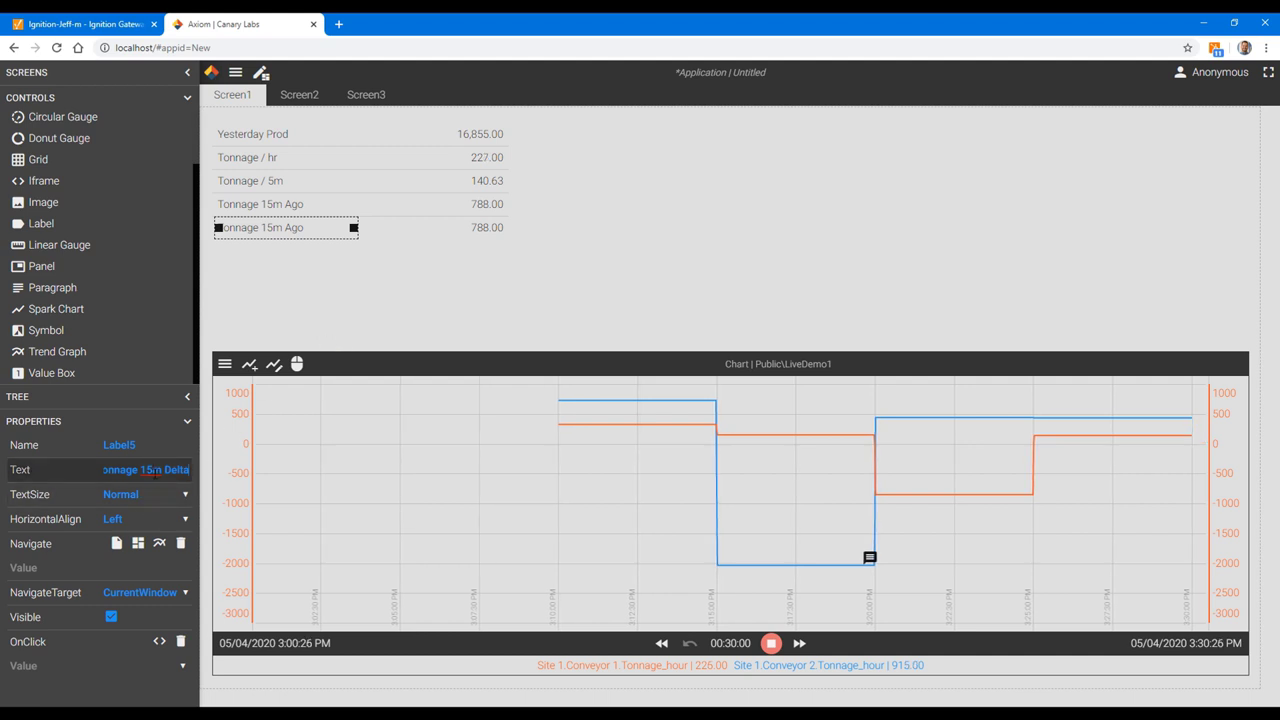
Step: Give the new value box a 15m interval with the Delta aggregate
left_click(490, 228)
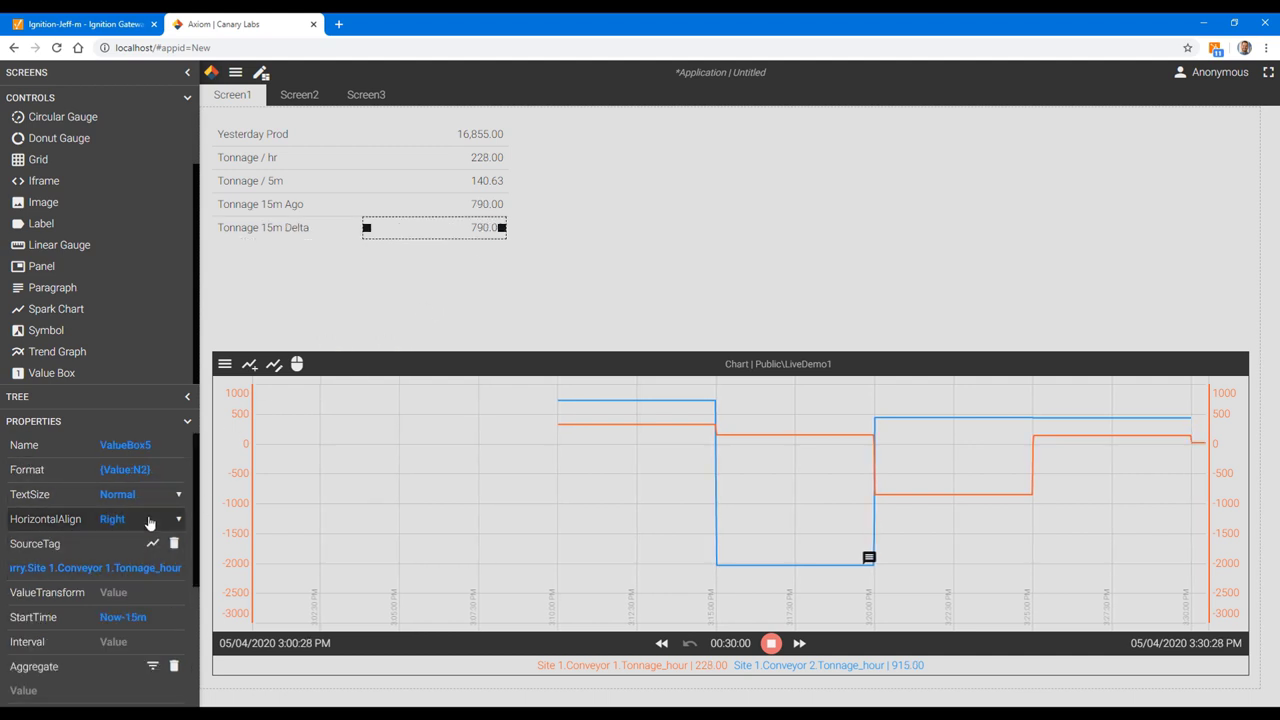
scroll(157, 529, "down", 3)
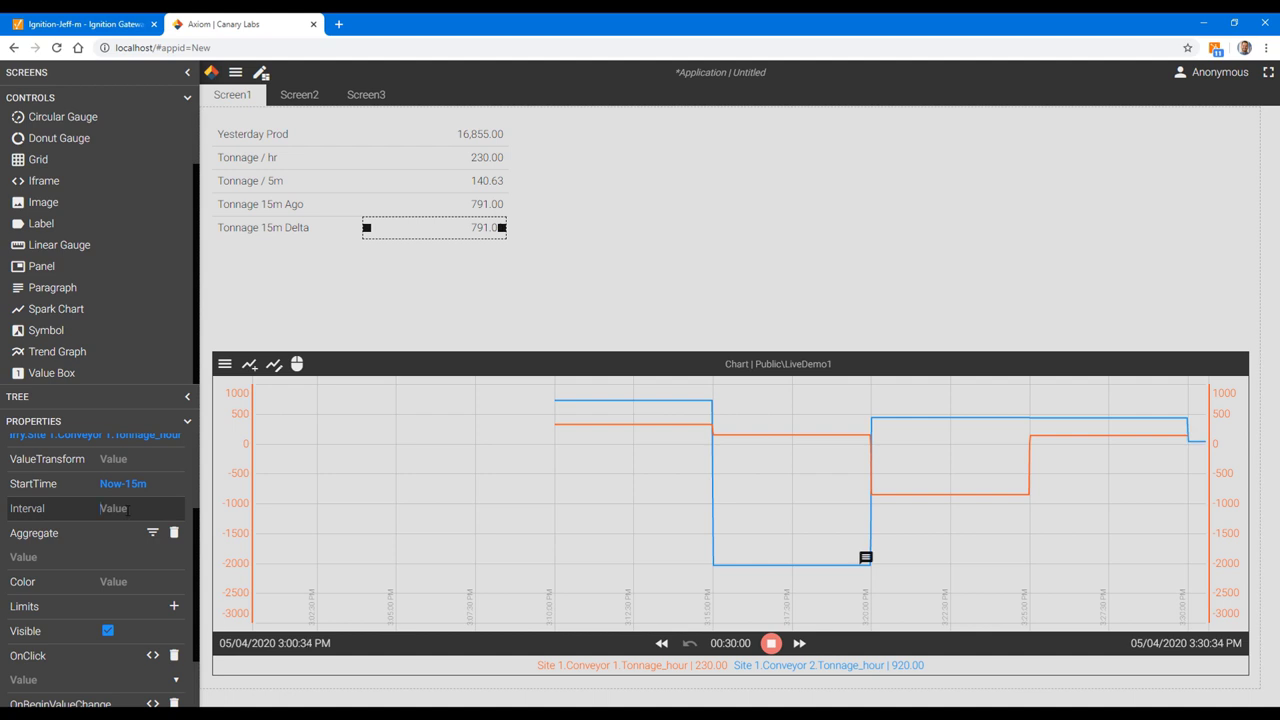
left_click(60, 515)
type("15m")
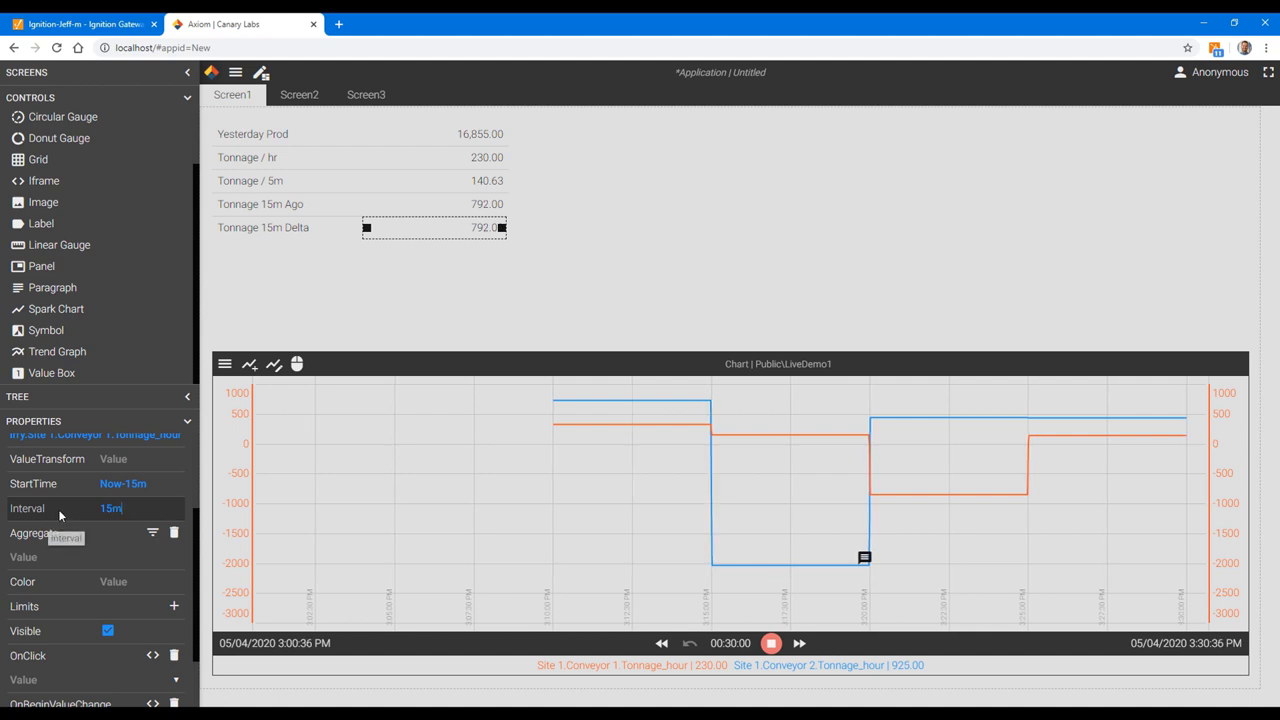
double_click(108, 510)
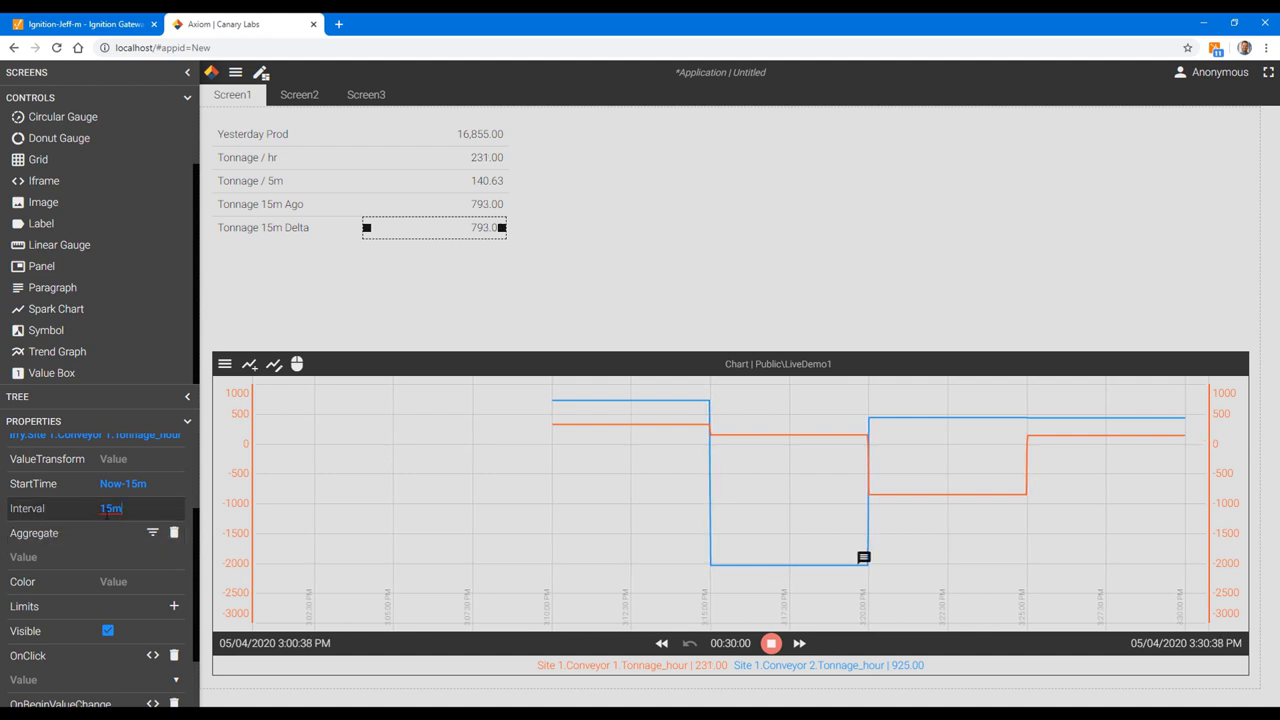
left_click(152, 532)
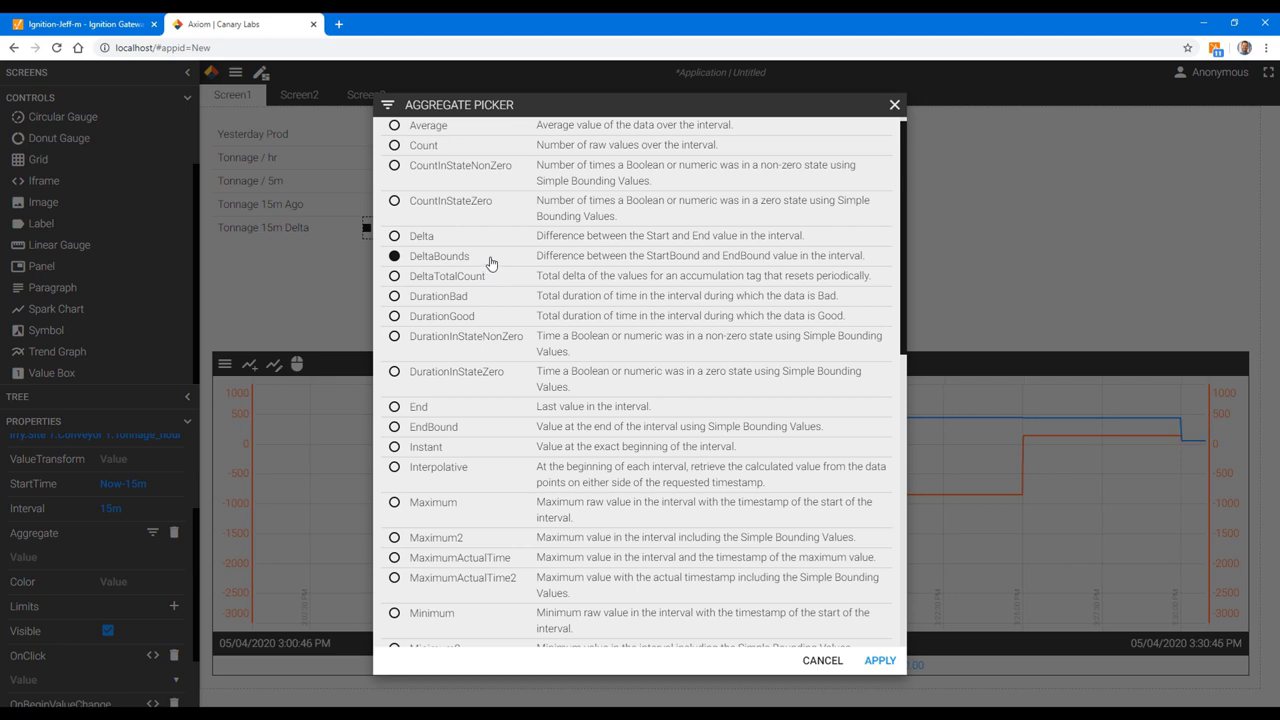
left_click(880, 662)
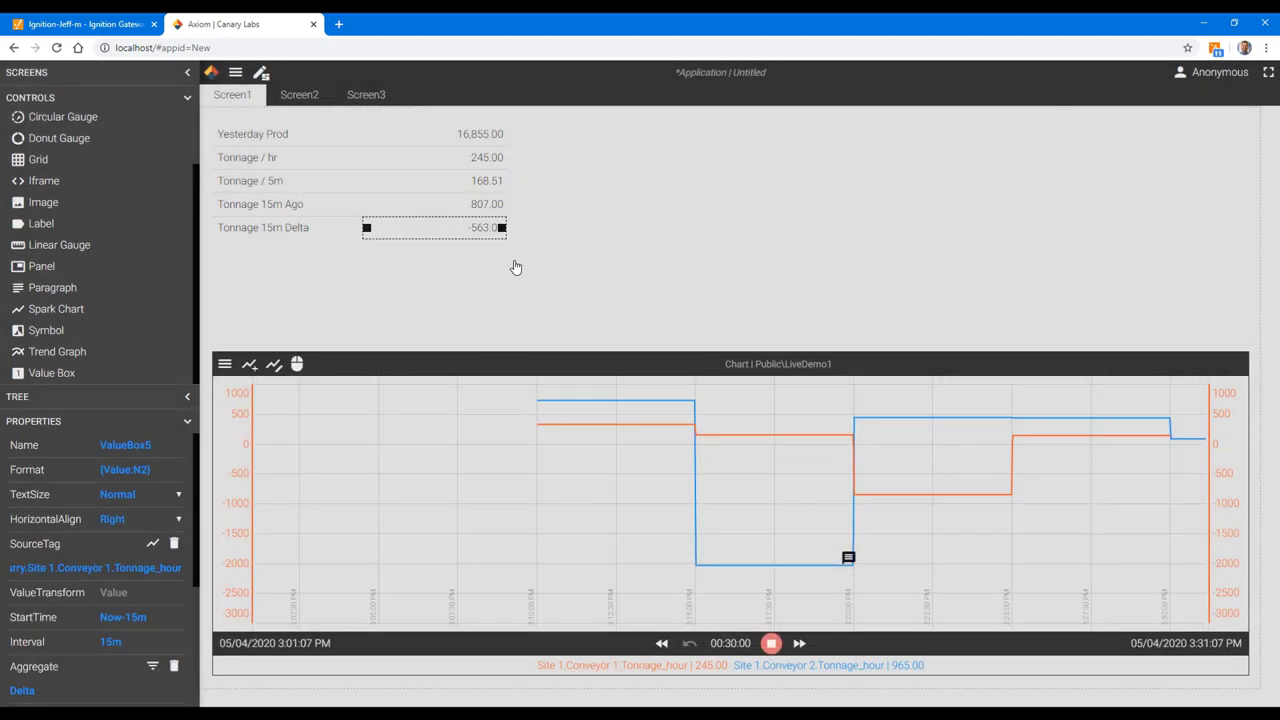
left_click(516, 267)
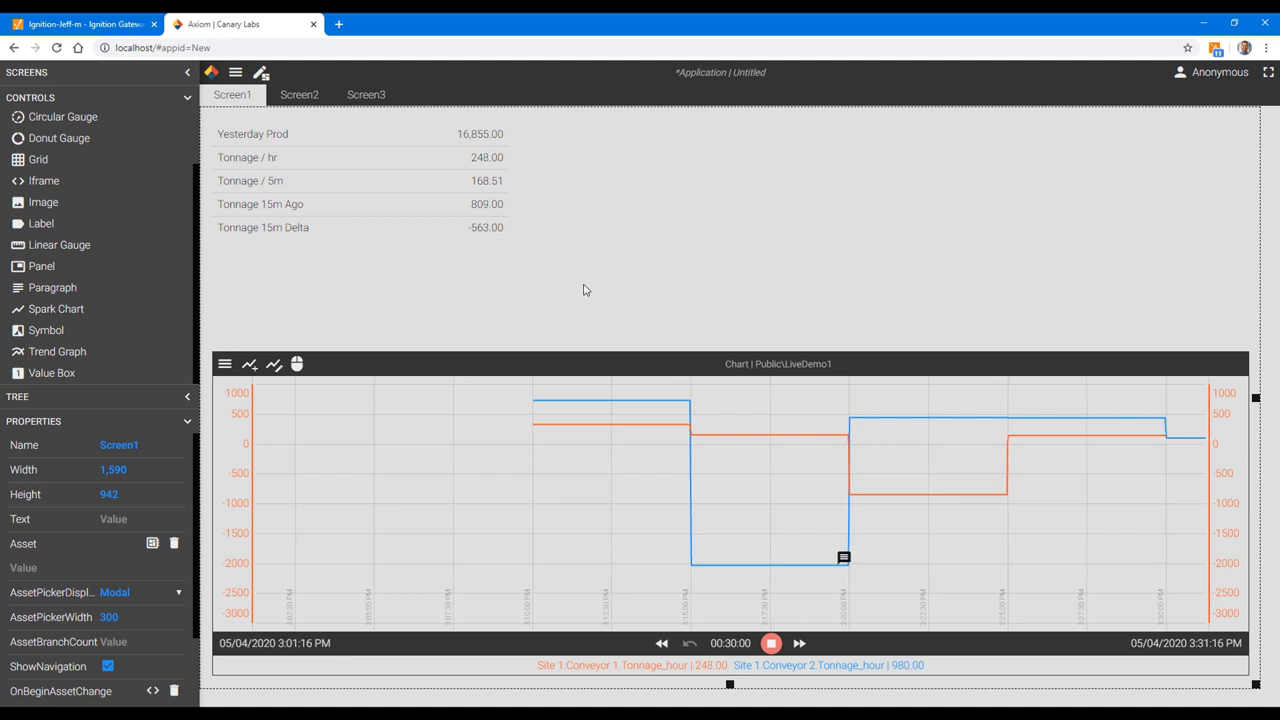
Step: Shift the values table down and add a 'Site 1.Conveyor 1' label above it, widened to 258
left_click(368, 242)
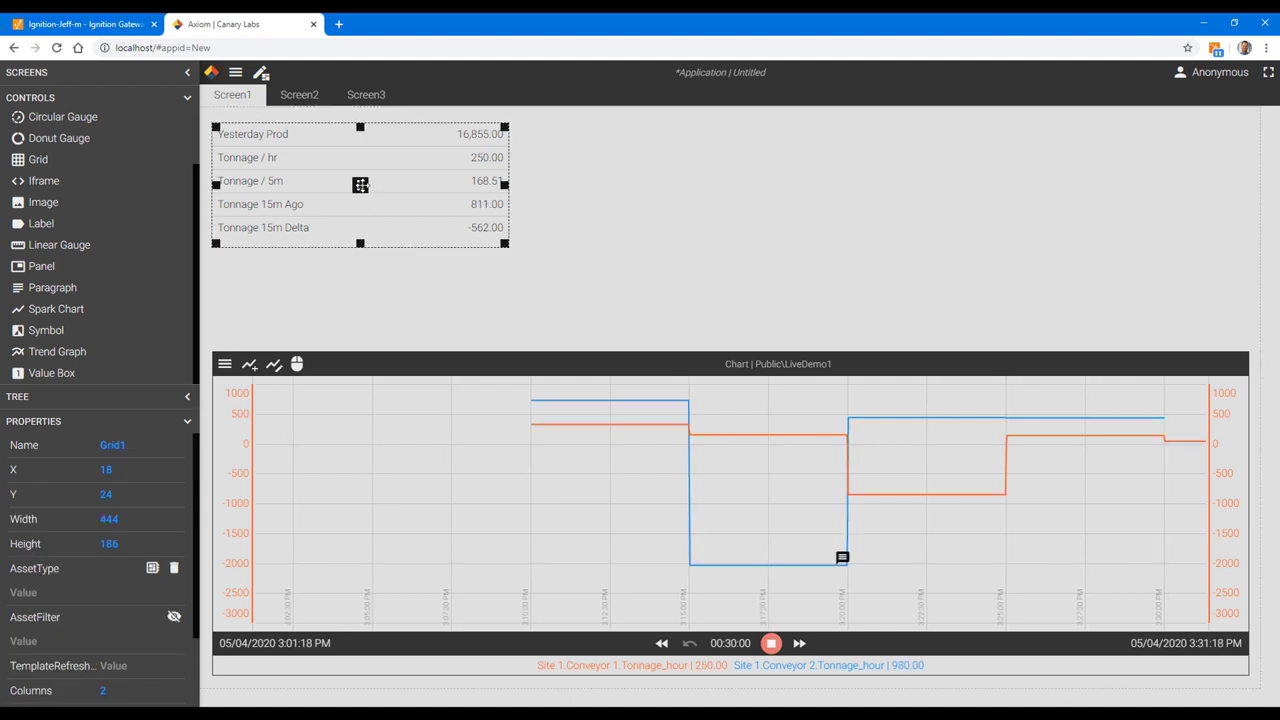
left_click_drag(360, 185, 366, 211)
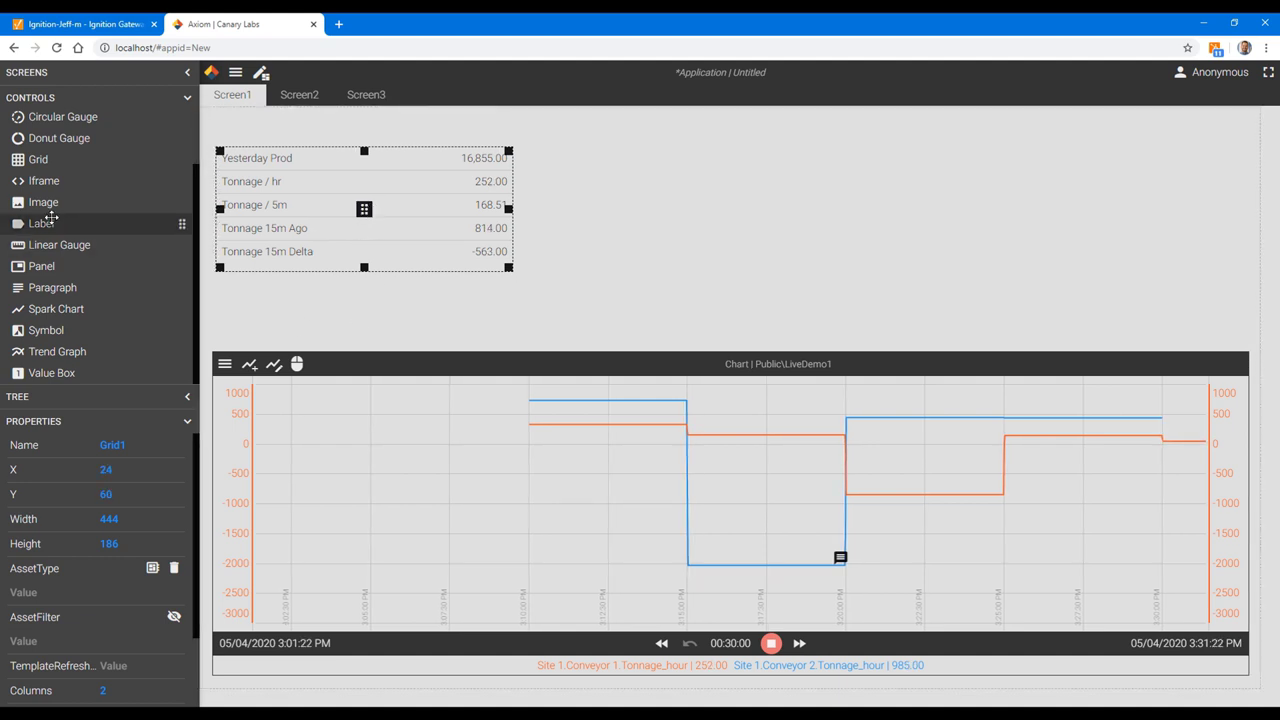
left_click_drag(47, 213, 244, 131)
type("Site 1")
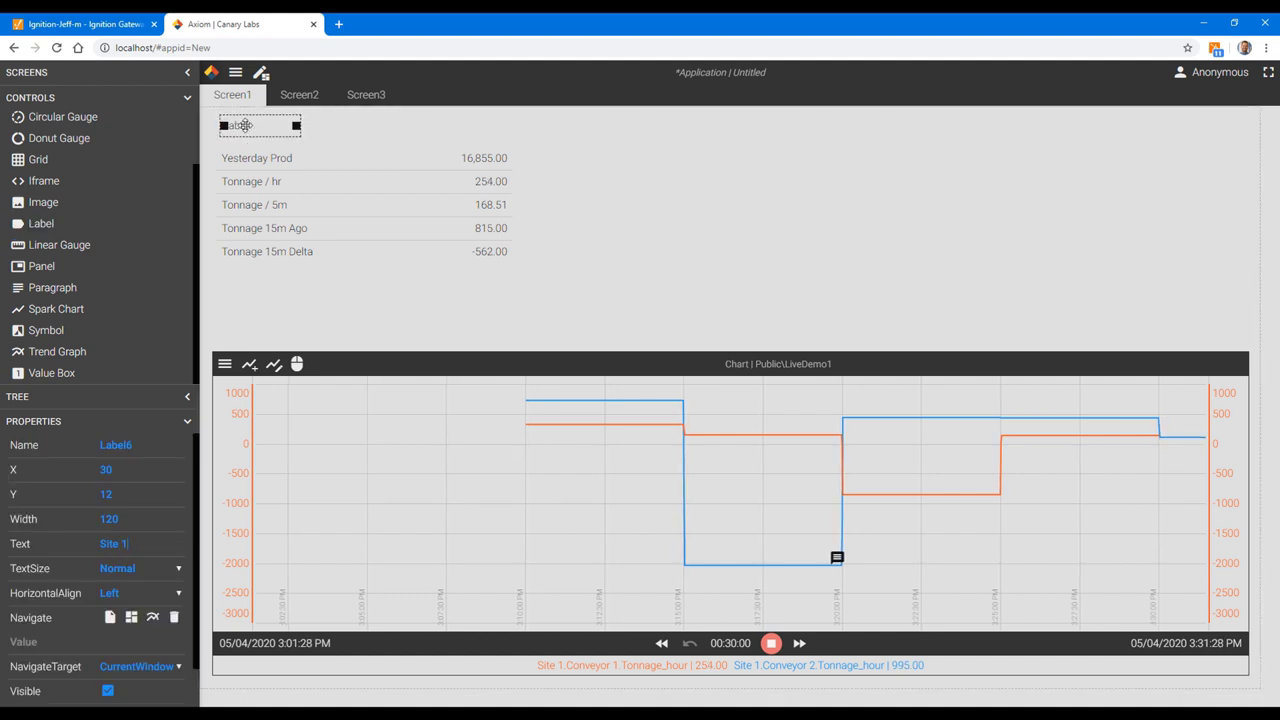
type(".Conveyor 1")
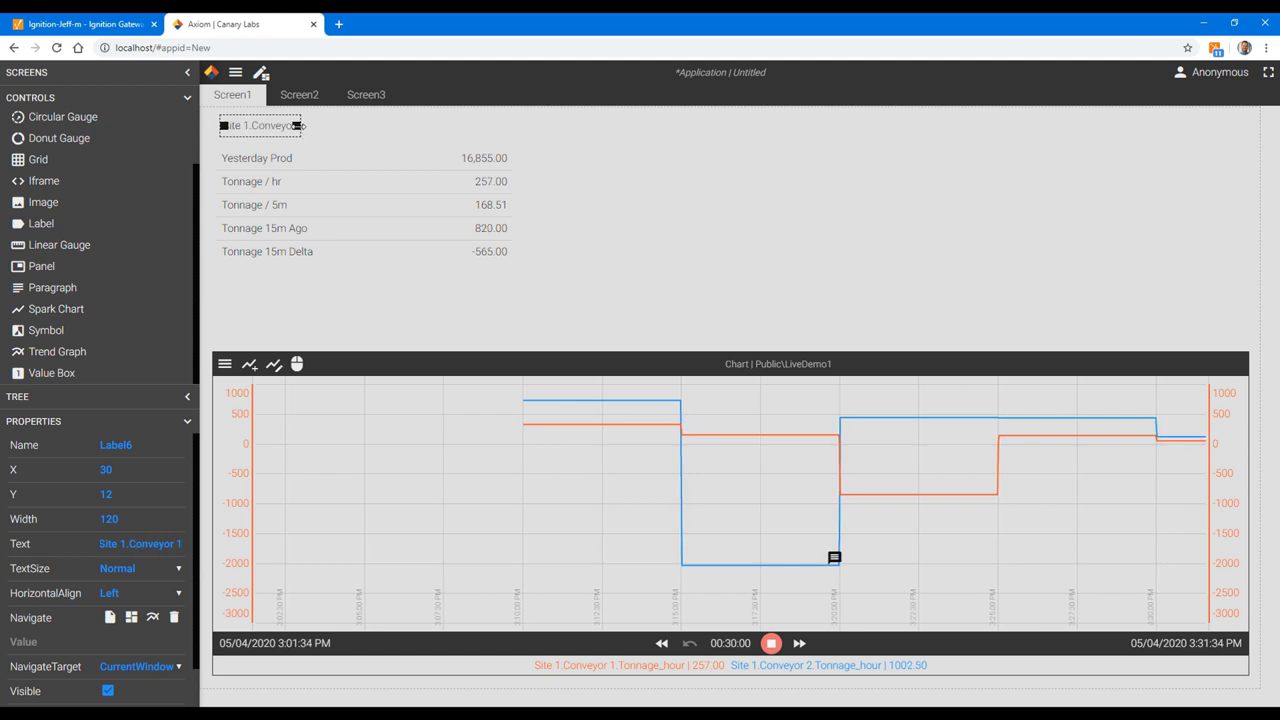
left_click_drag(298, 126, 391, 127)
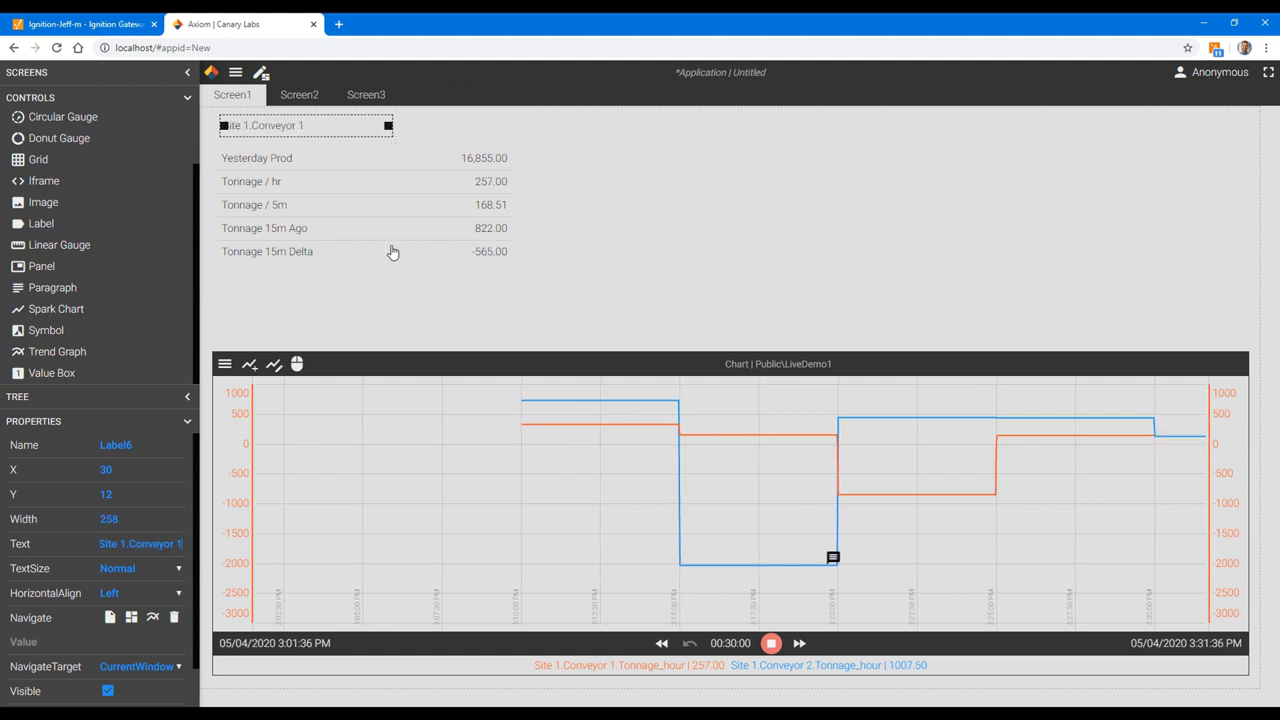
Step: Duplicate the heading and values table and place the copy right of the original
left_click(392, 252)
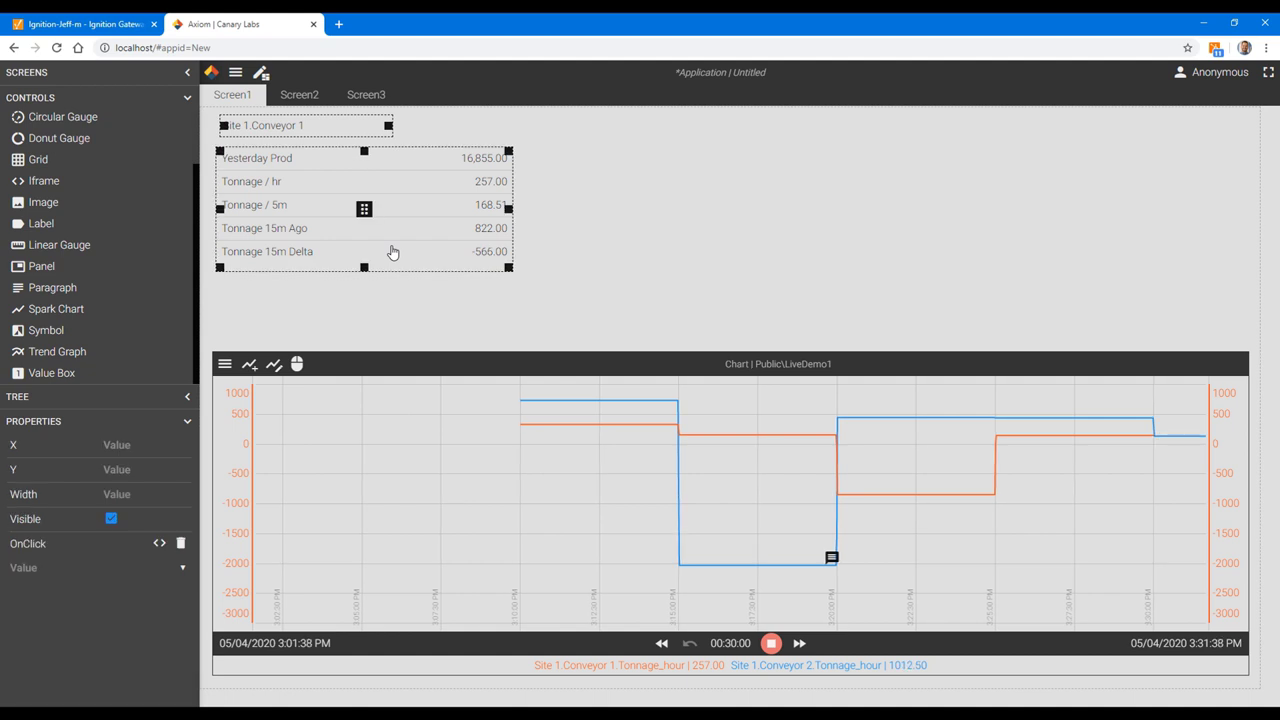
key("ctrl+c")
key("ctrl+v")
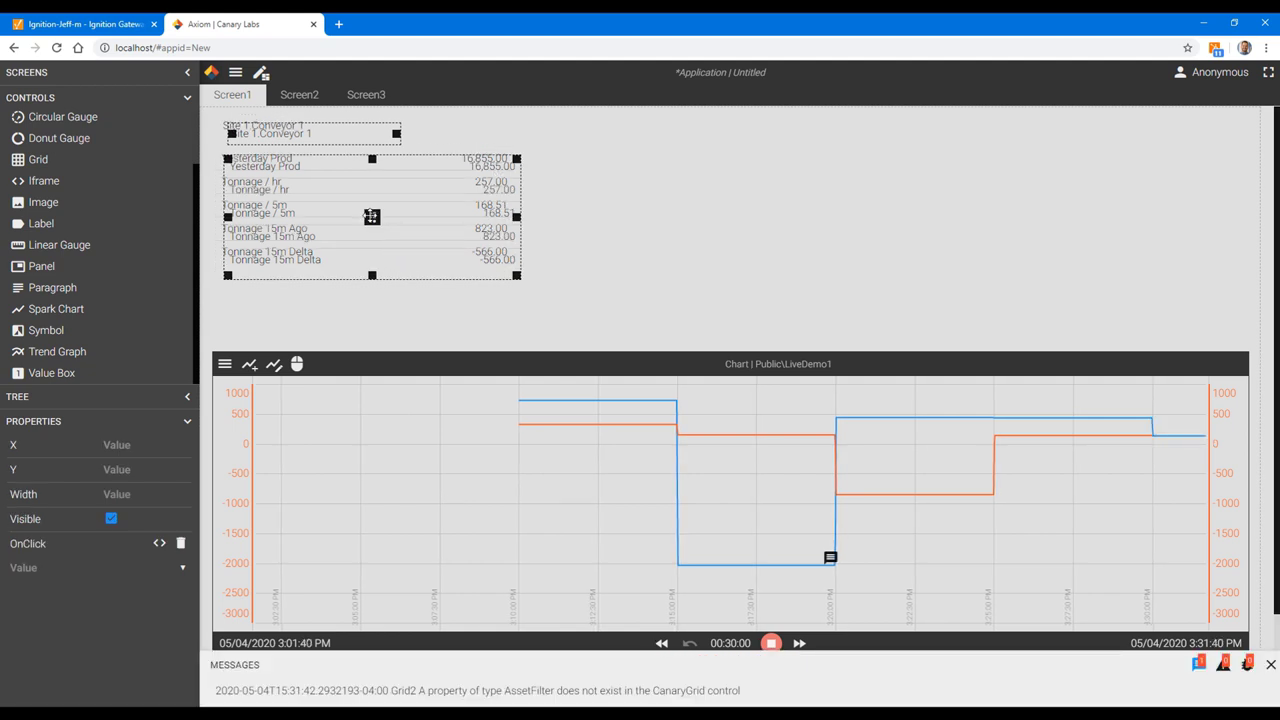
left_click_drag(392, 252, 712, 208)
Step: Change the copied heading to 'Site 1.Conveyor 2'
left_click(917, 241)
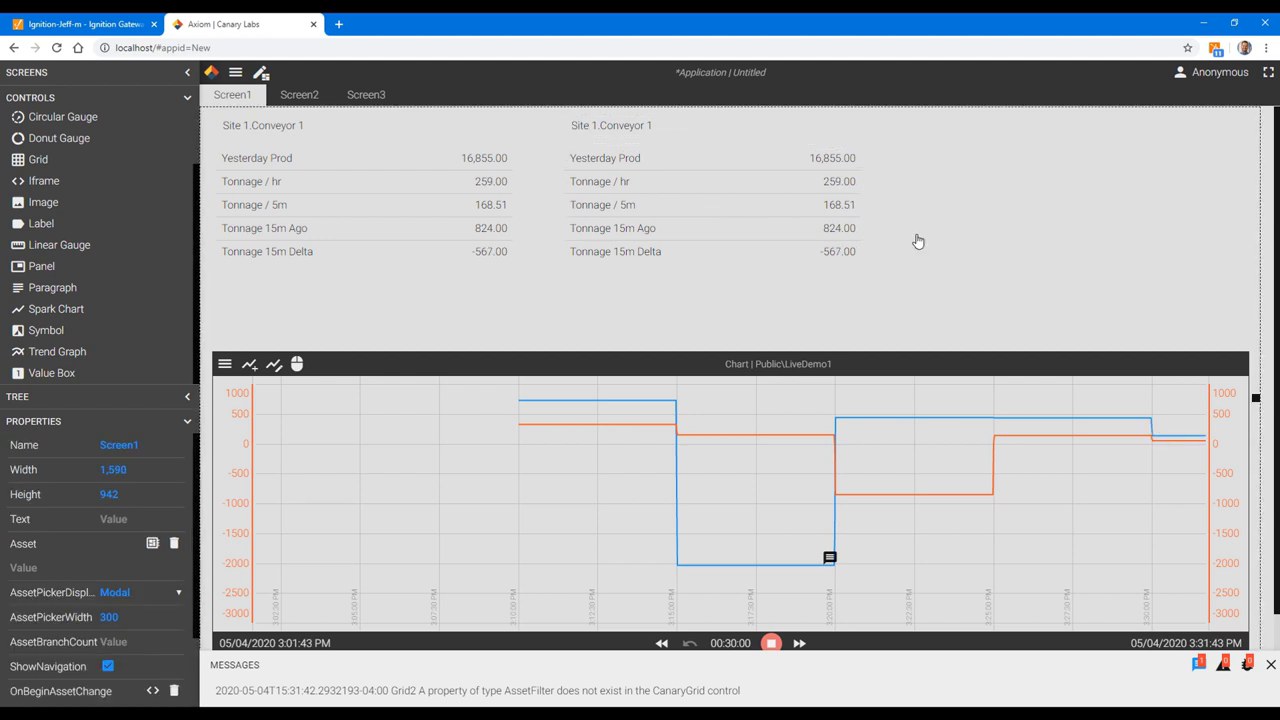
left_click(645, 122)
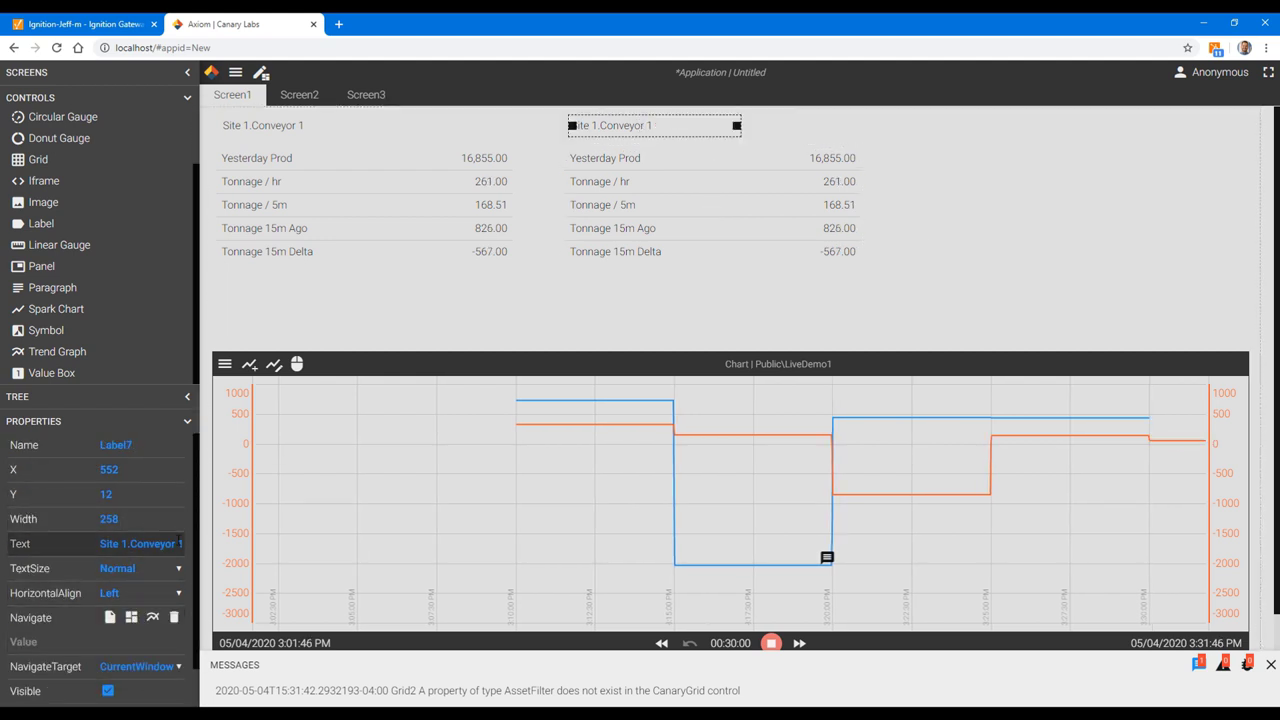
double_click(180, 543)
type("2")
Step: Retarget the copy's value boxes' SourceTag from Conveyor 1 to Conveyor 2
left_click(824, 163)
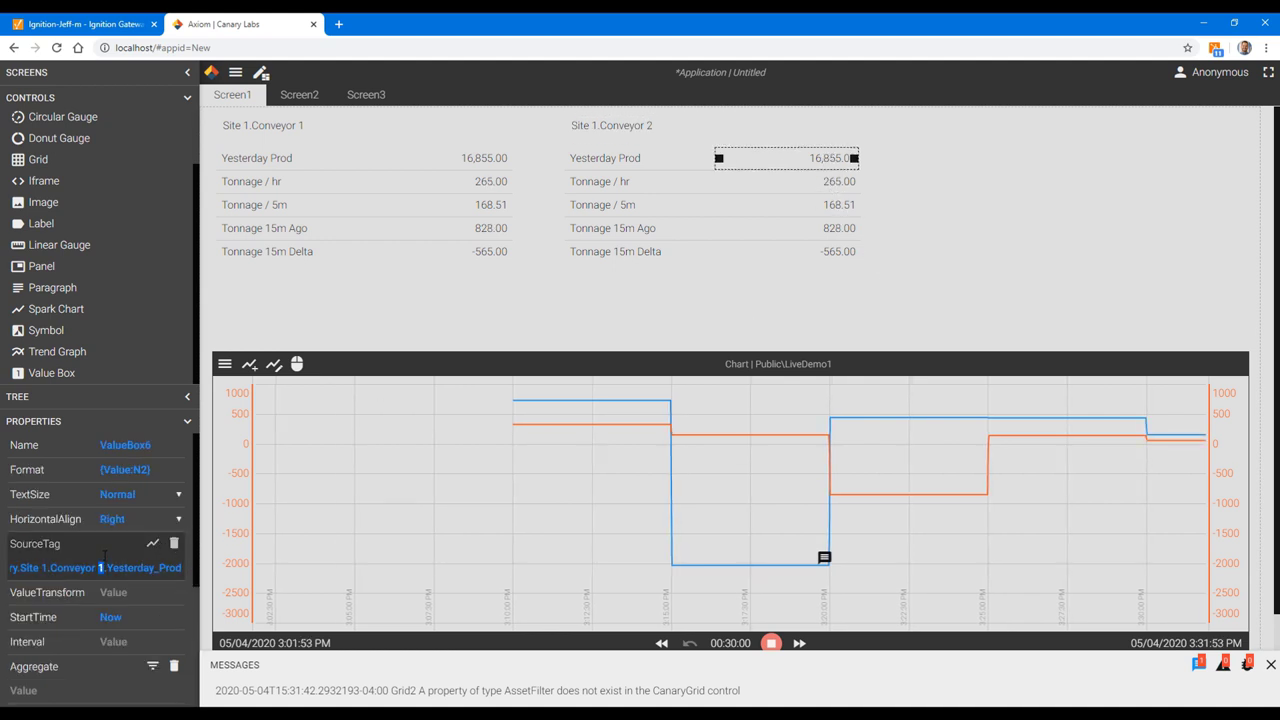
left_click(835, 183)
left_click(840, 229, "ctrl")
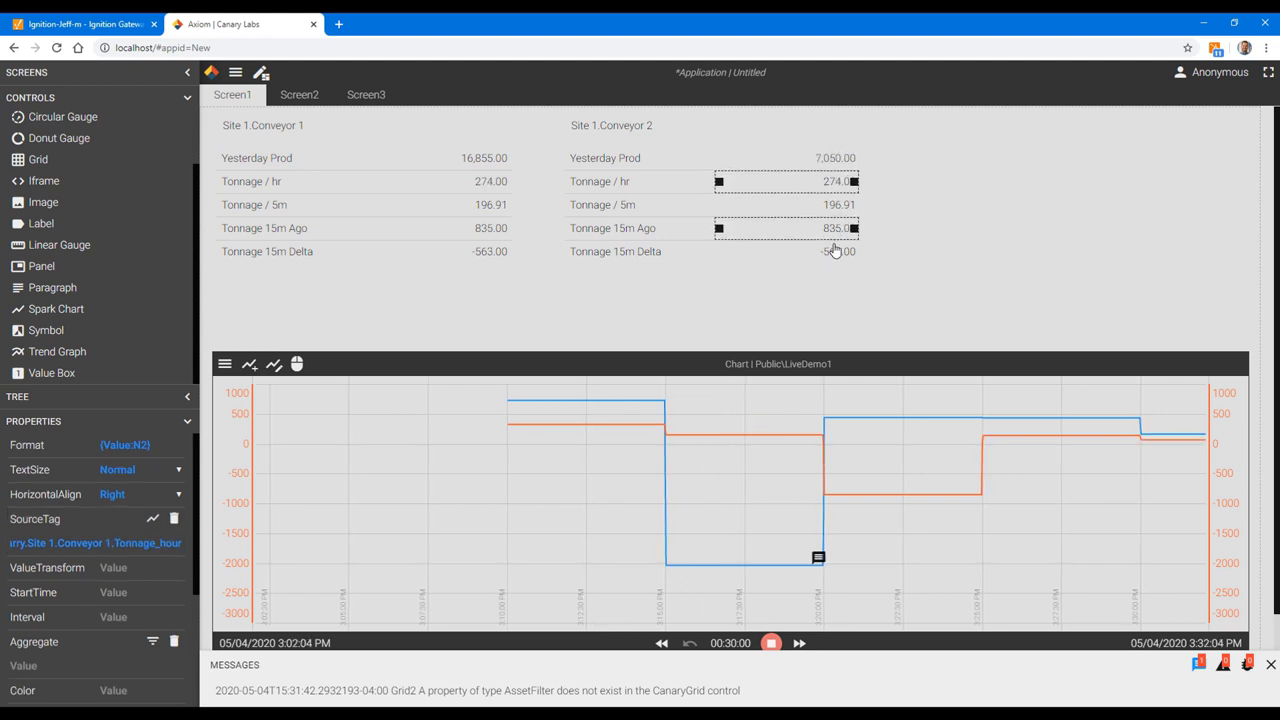
left_click(837, 251, "ctrl")
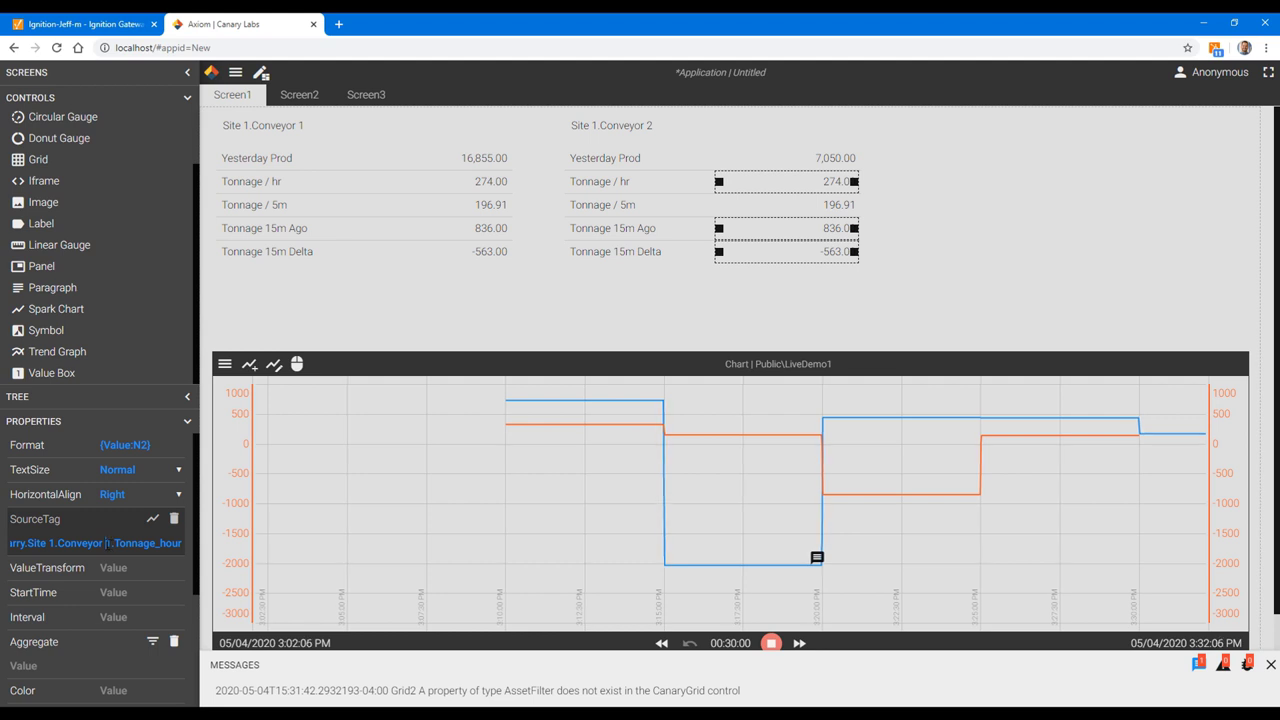
type("2")
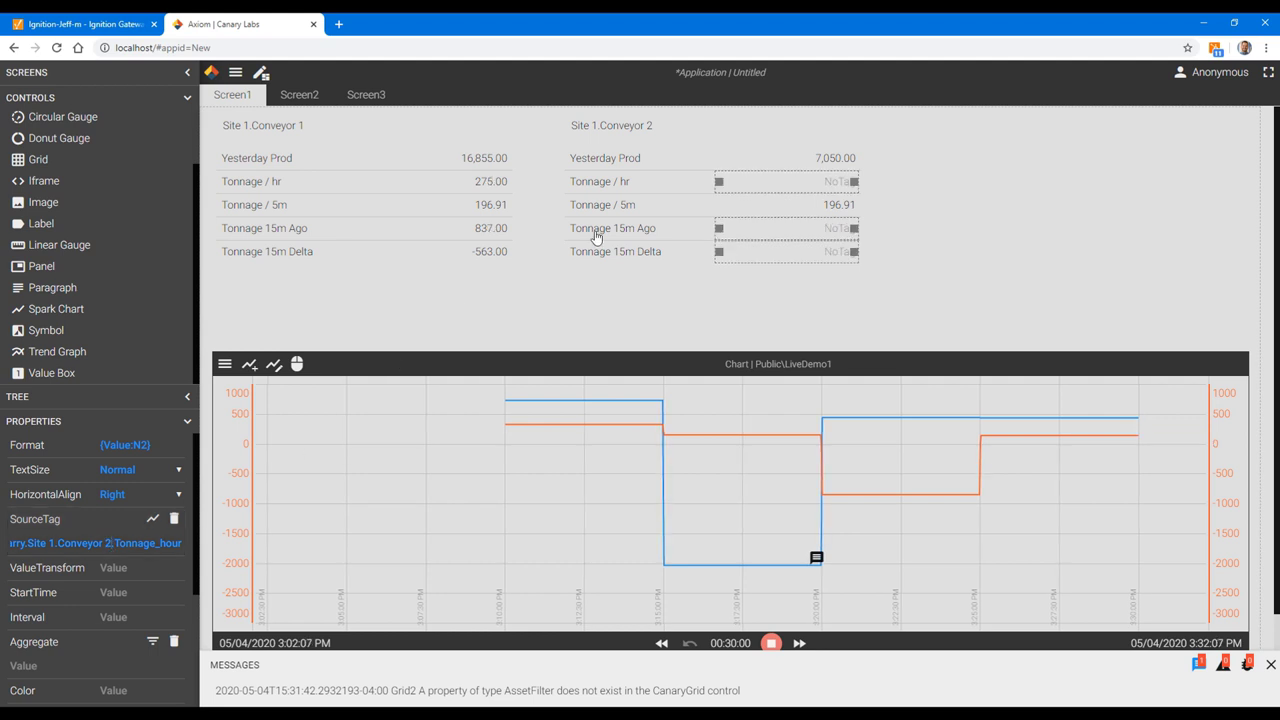
left_click(840, 206)
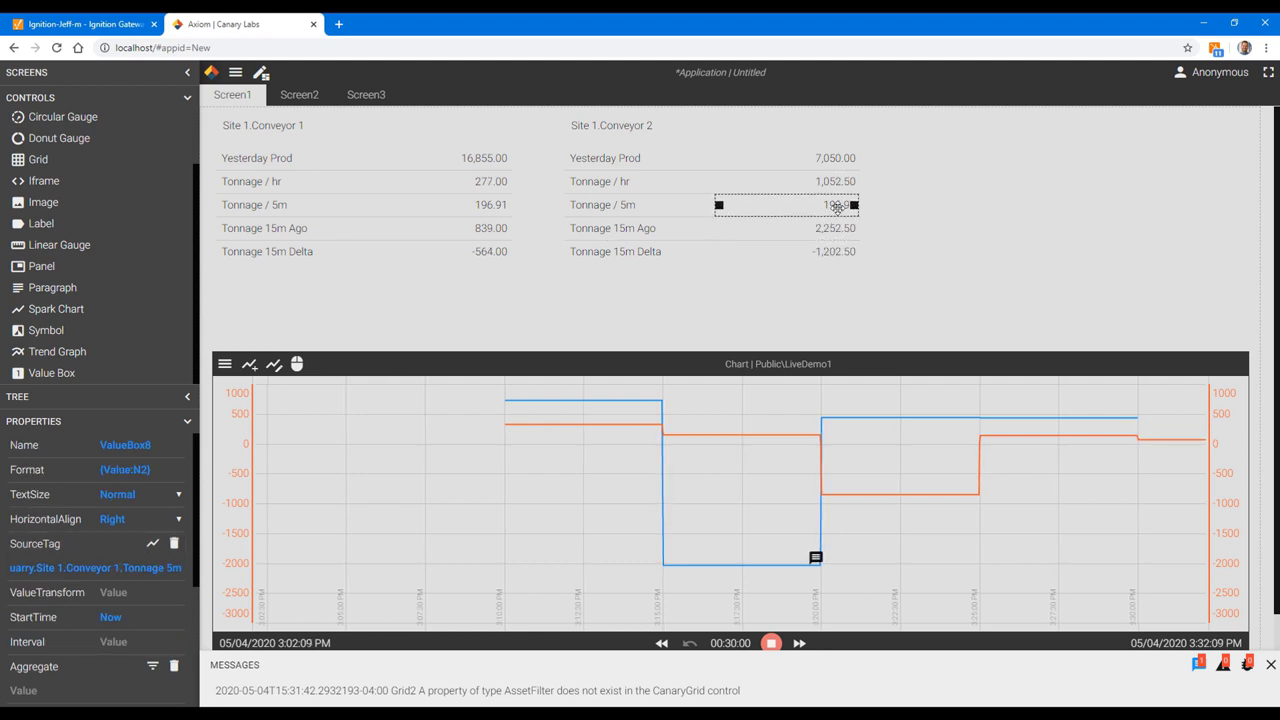
double_click(117, 567)
type("2")
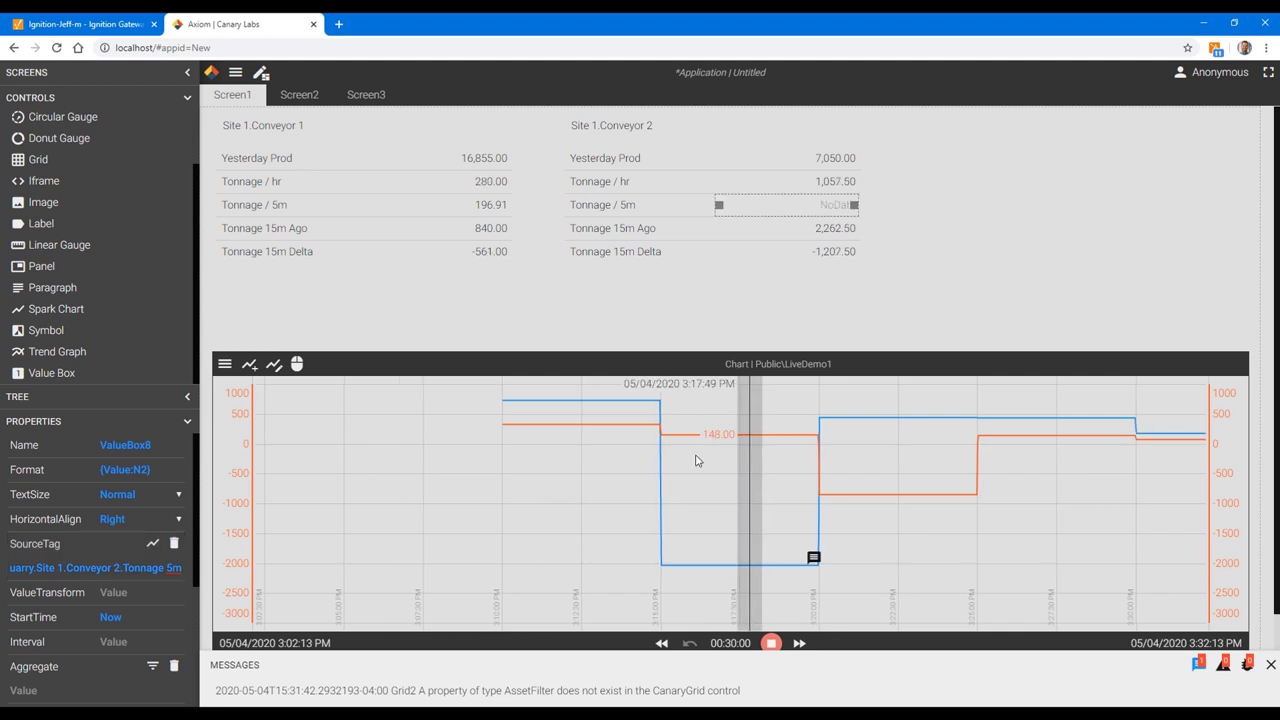
Step: Stretch the trend chart up to Y 252, height 600, and close the Messages panel
left_click(648, 356)
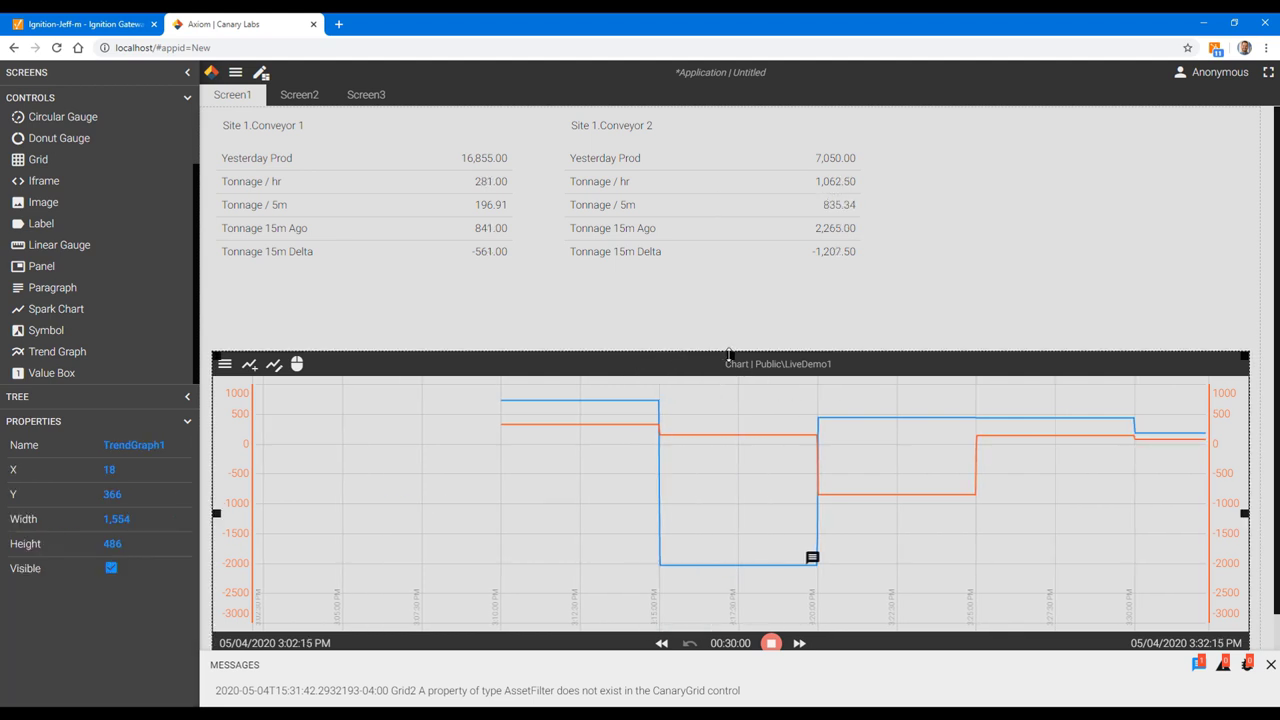
left_click_drag(726, 354, 725, 277)
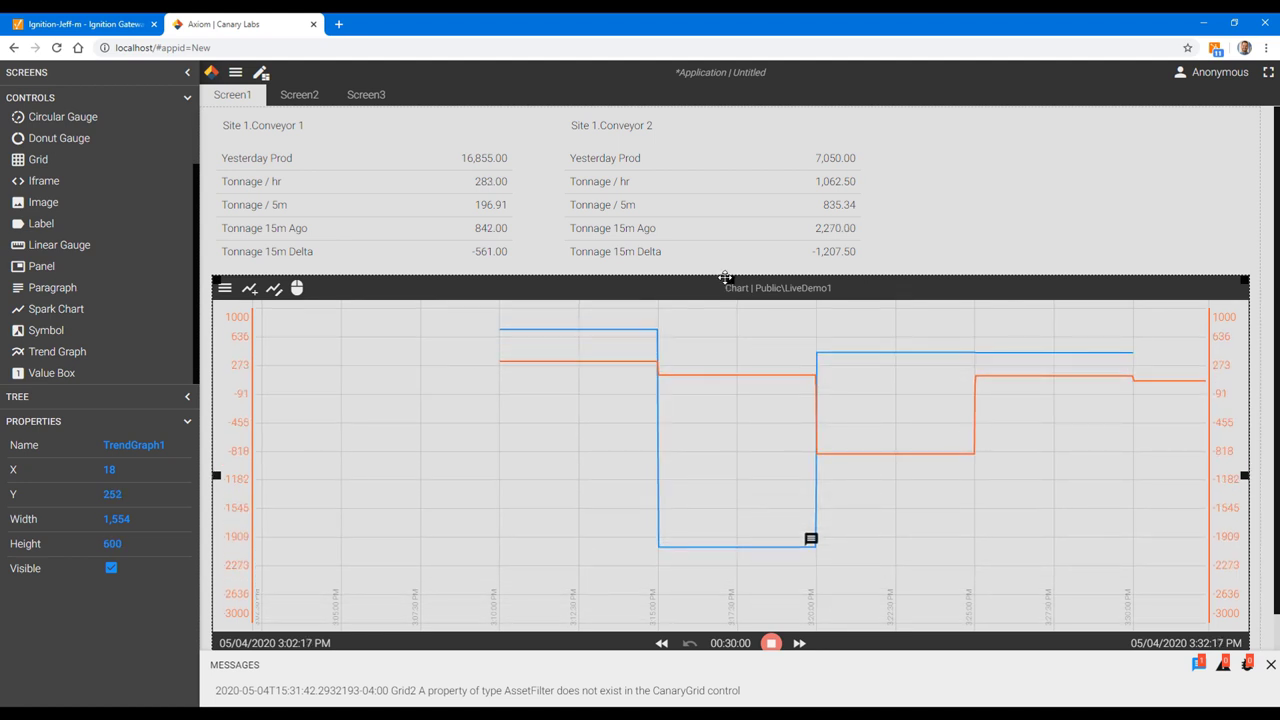
left_click(1271, 666)
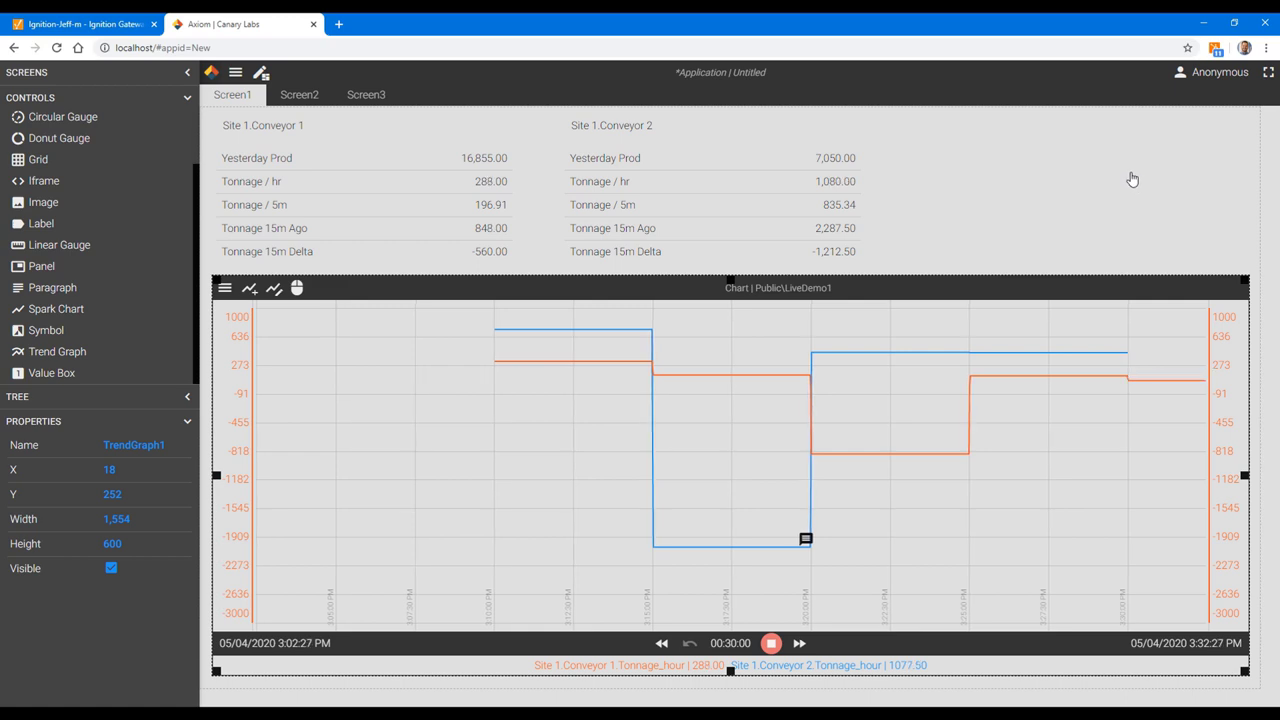
left_click(211, 72)
Step: Save the dashboard as 'LiveDemo App' under the Private folder
left_click(62, 120)
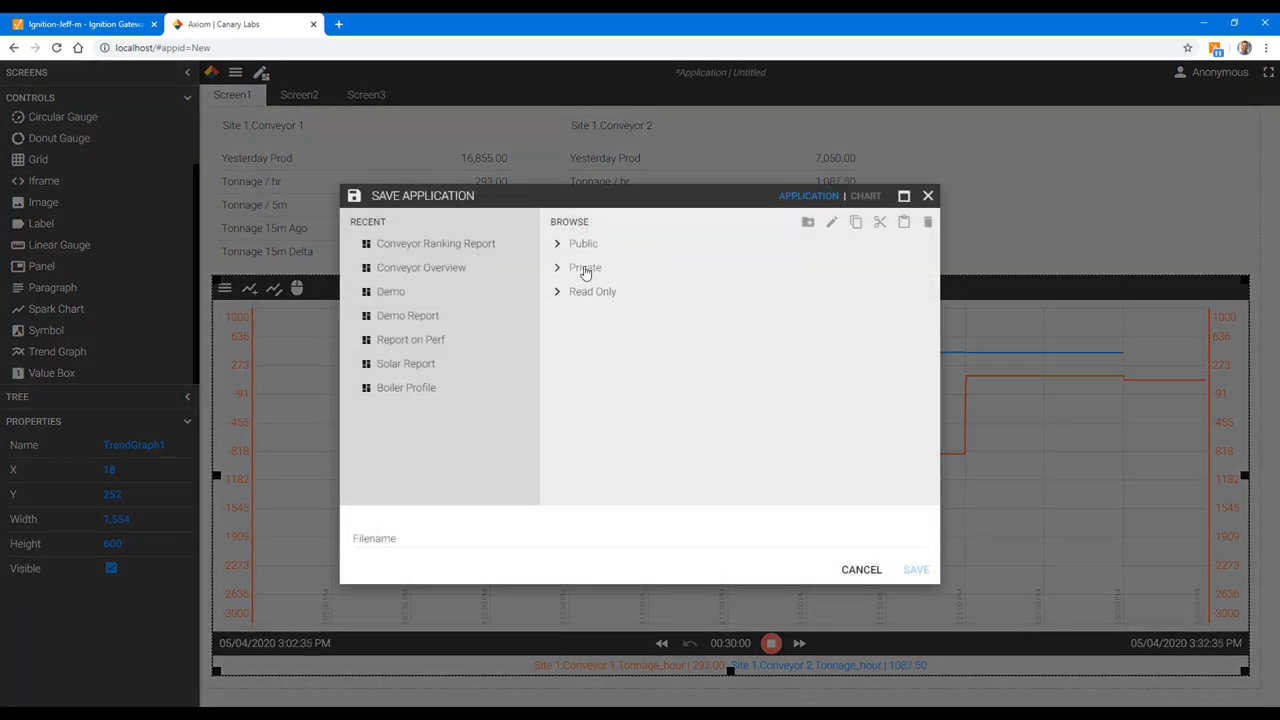
left_click(587, 270)
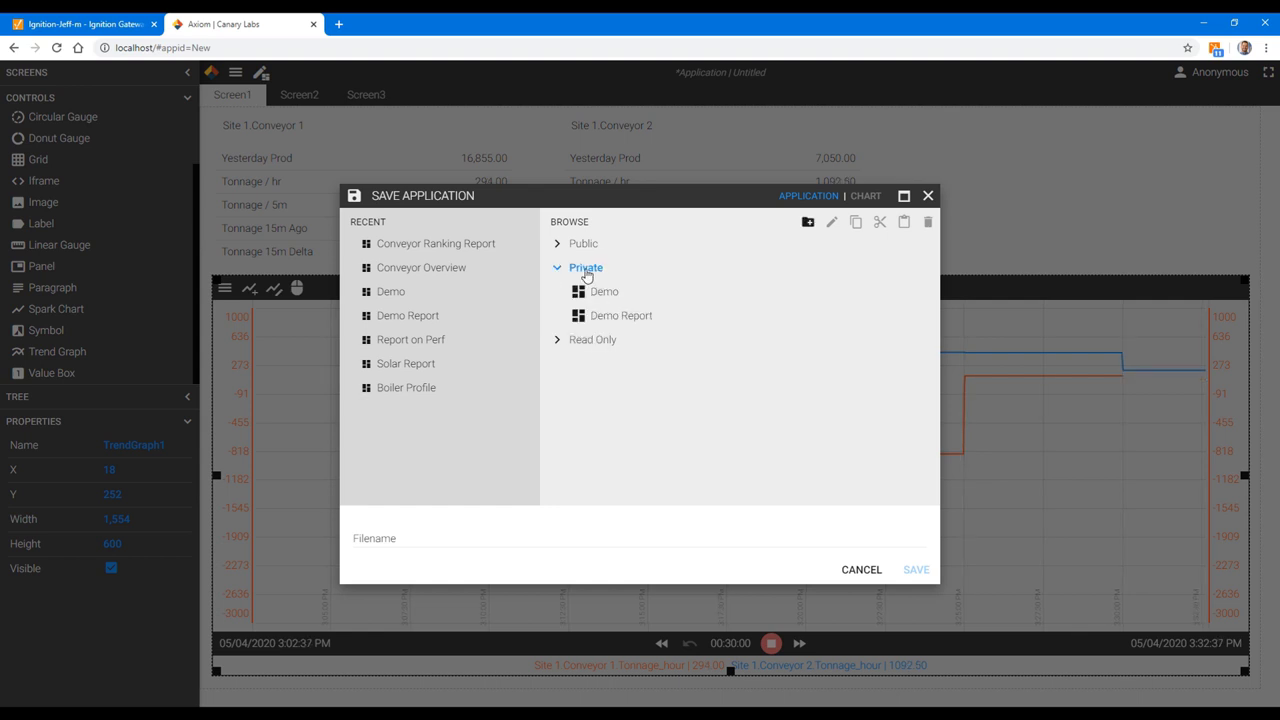
left_click(454, 536)
type("LiveDemo ")
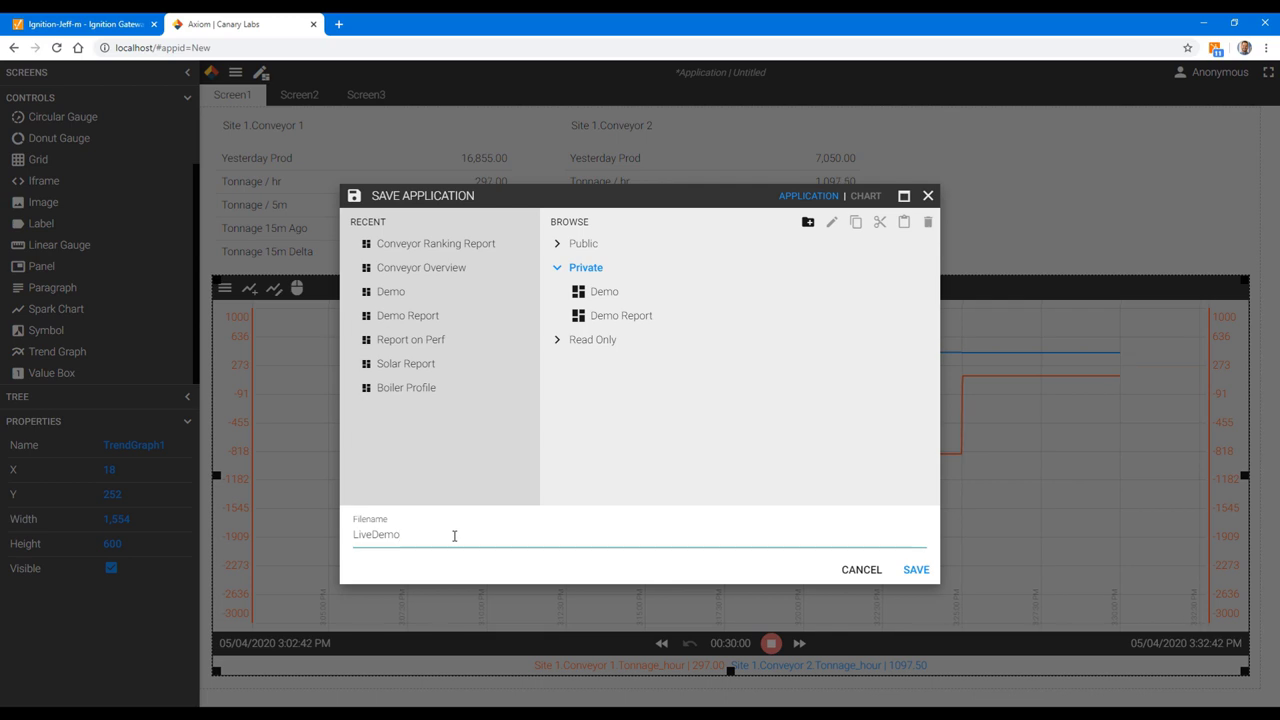
type("App")
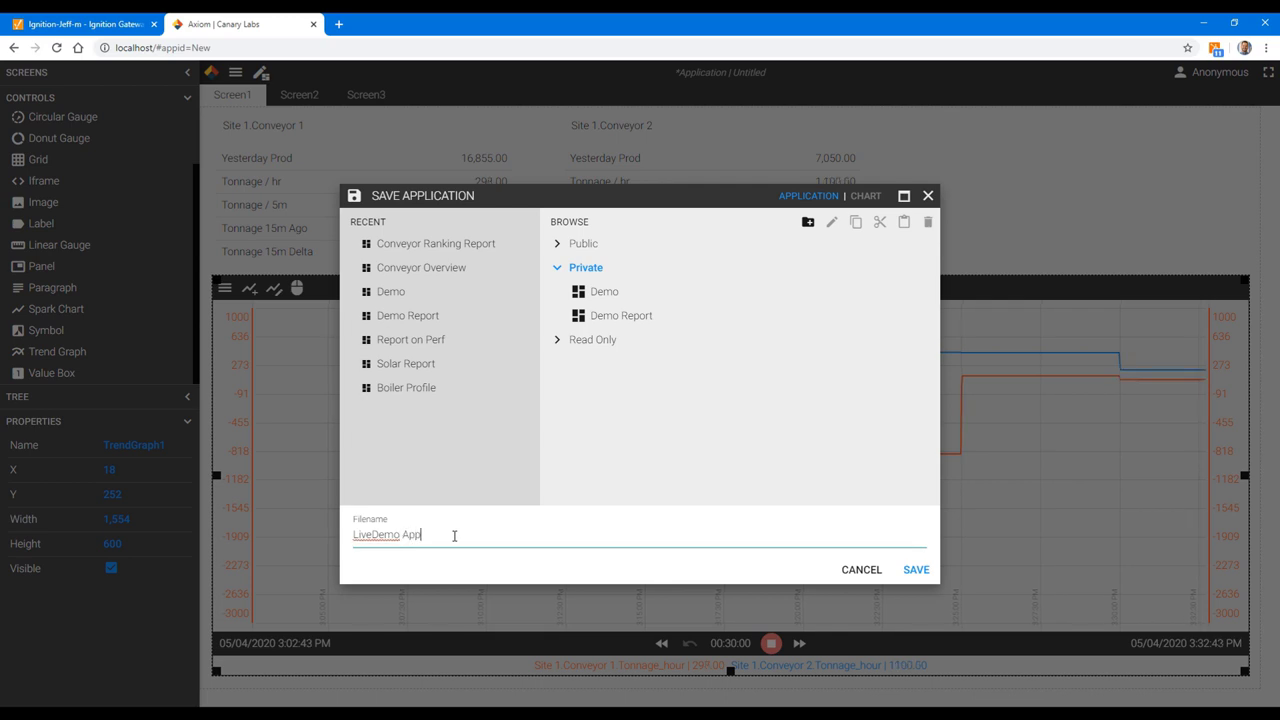
left_click(916, 572)
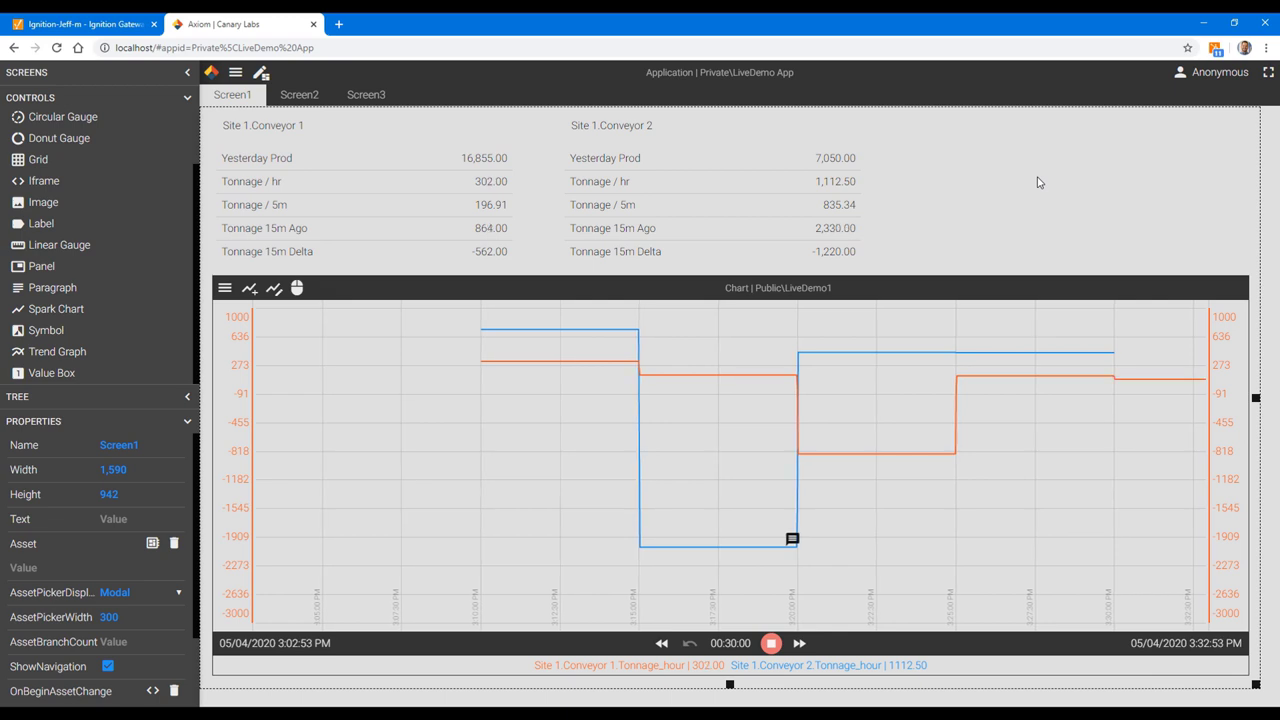
Step: Open Reports from the app menu and go to the Scheduler page
left_click(236, 75)
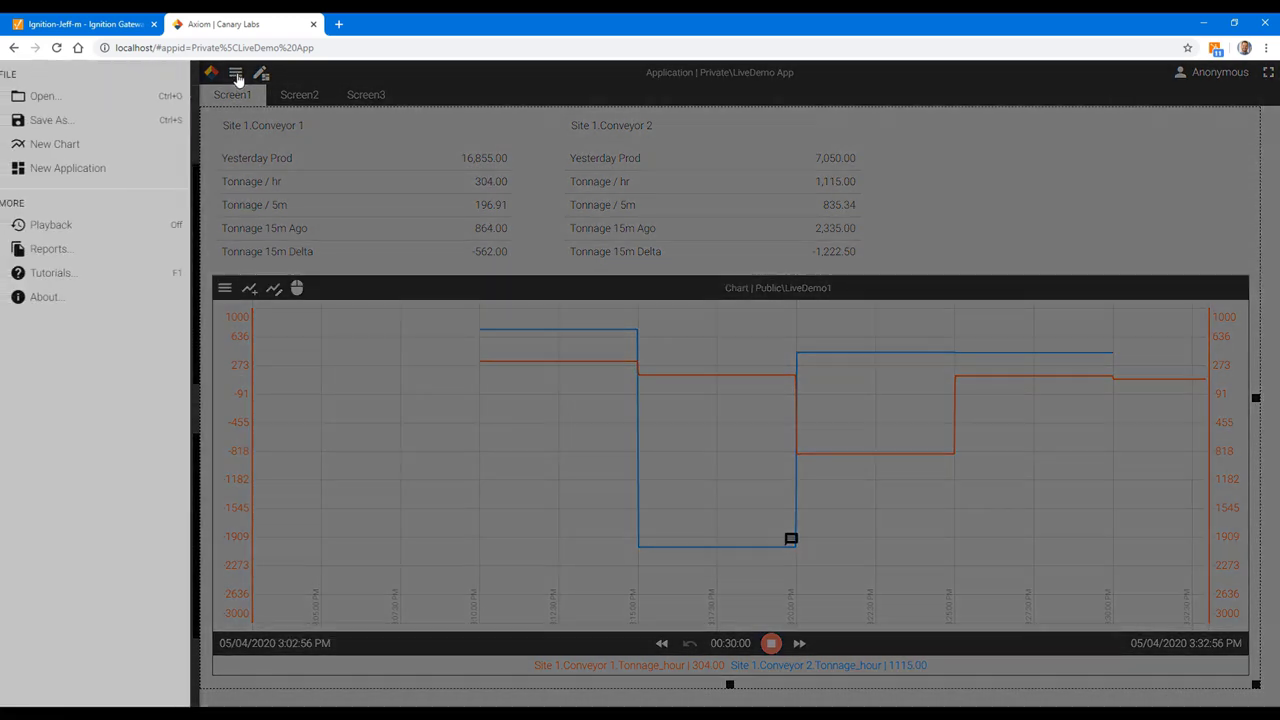
left_click(57, 249)
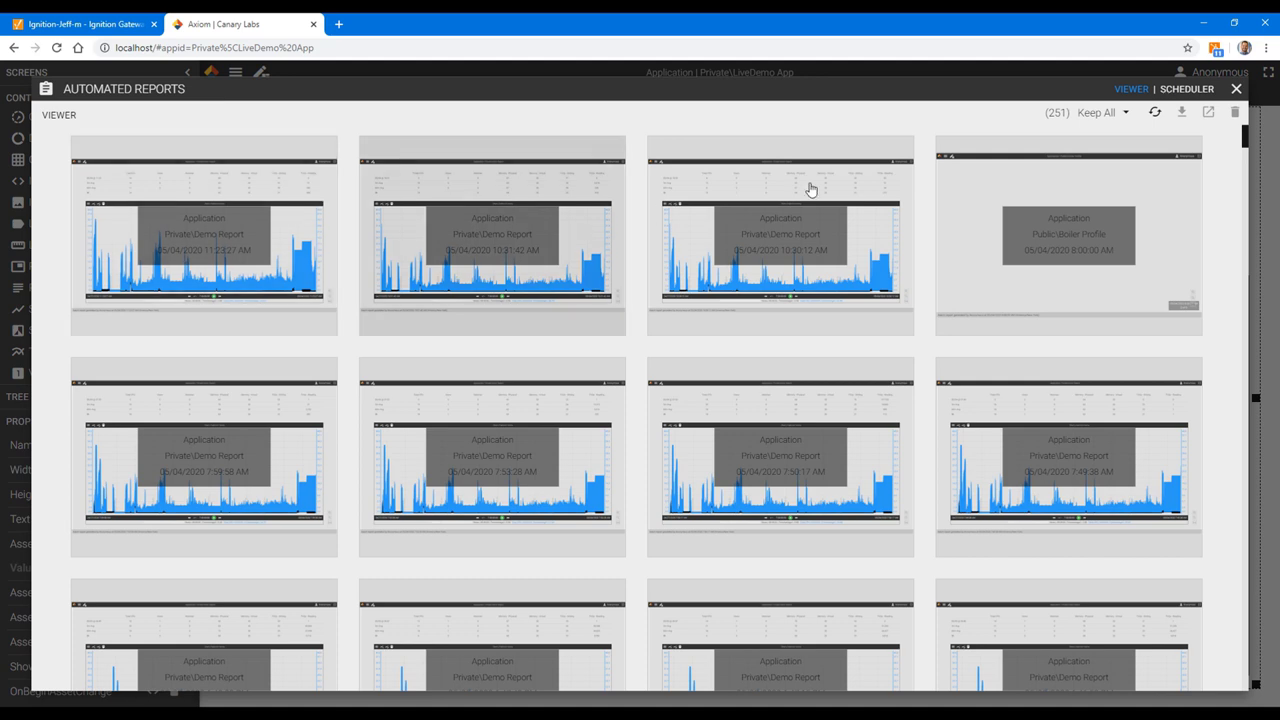
left_click(1185, 90)
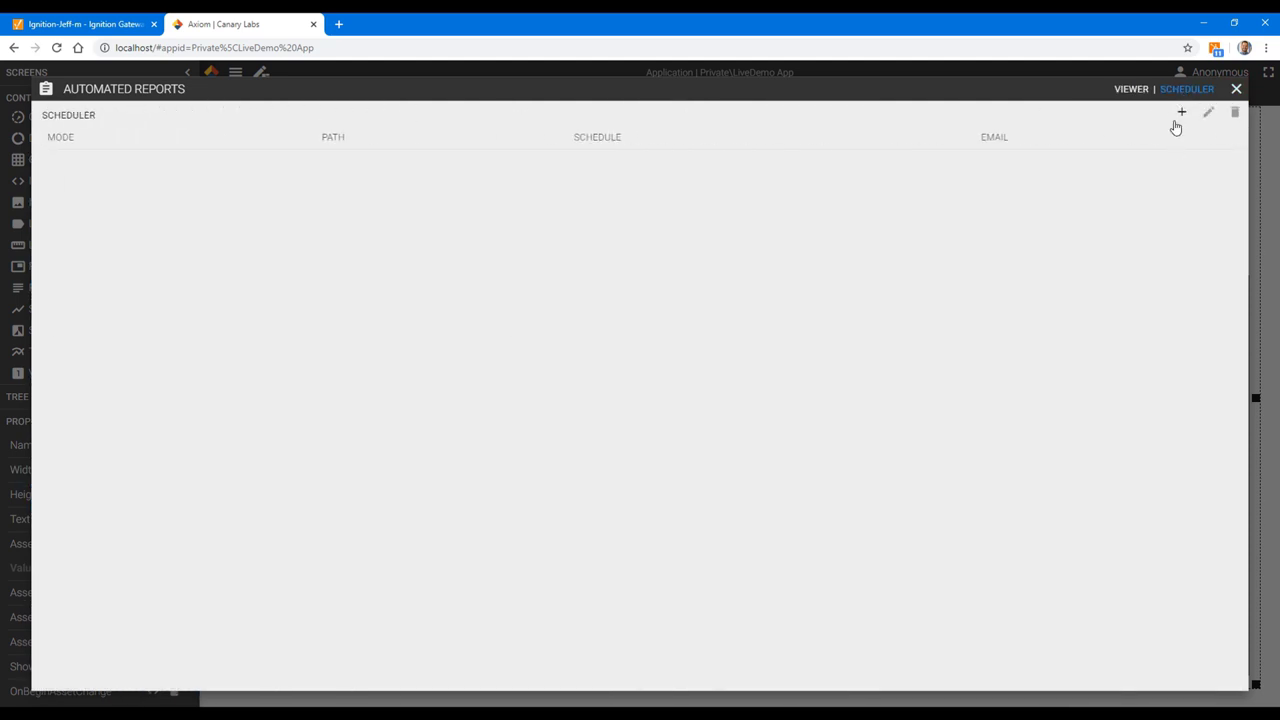
Step: Start a new report for Private\LiveDemo App with time set to 08:00:00
left_click(1182, 116)
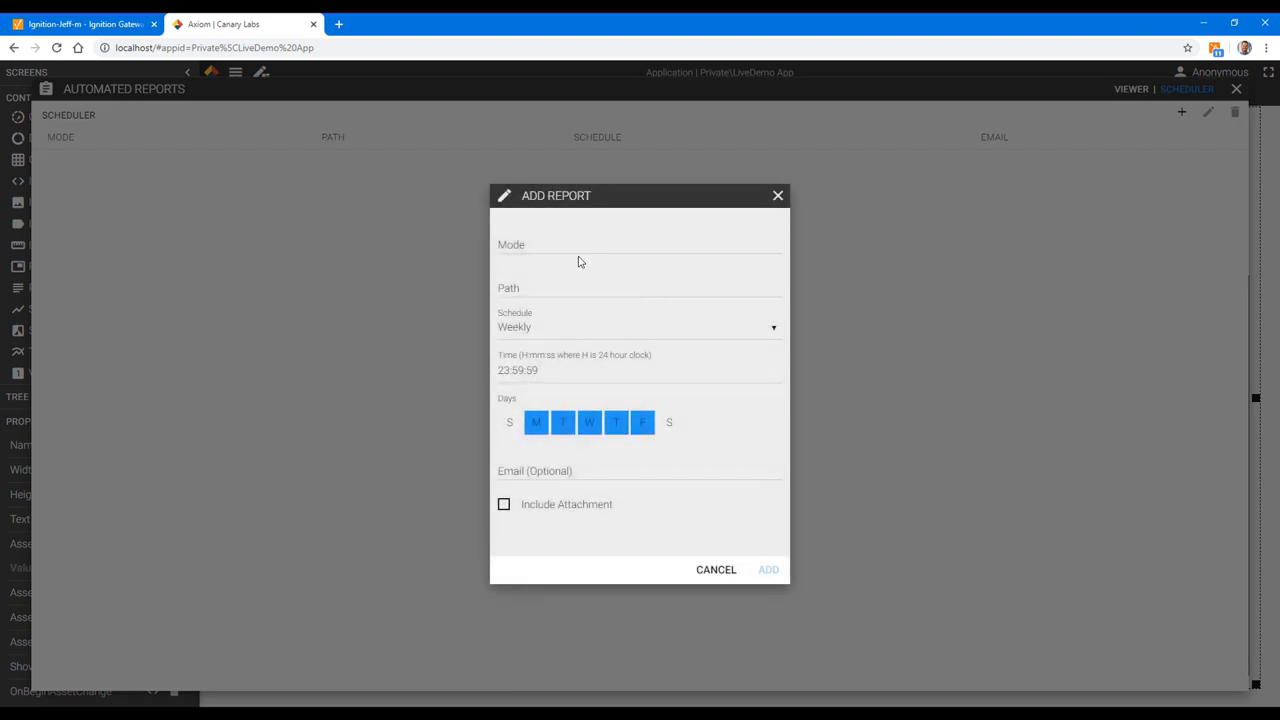
left_click(560, 249)
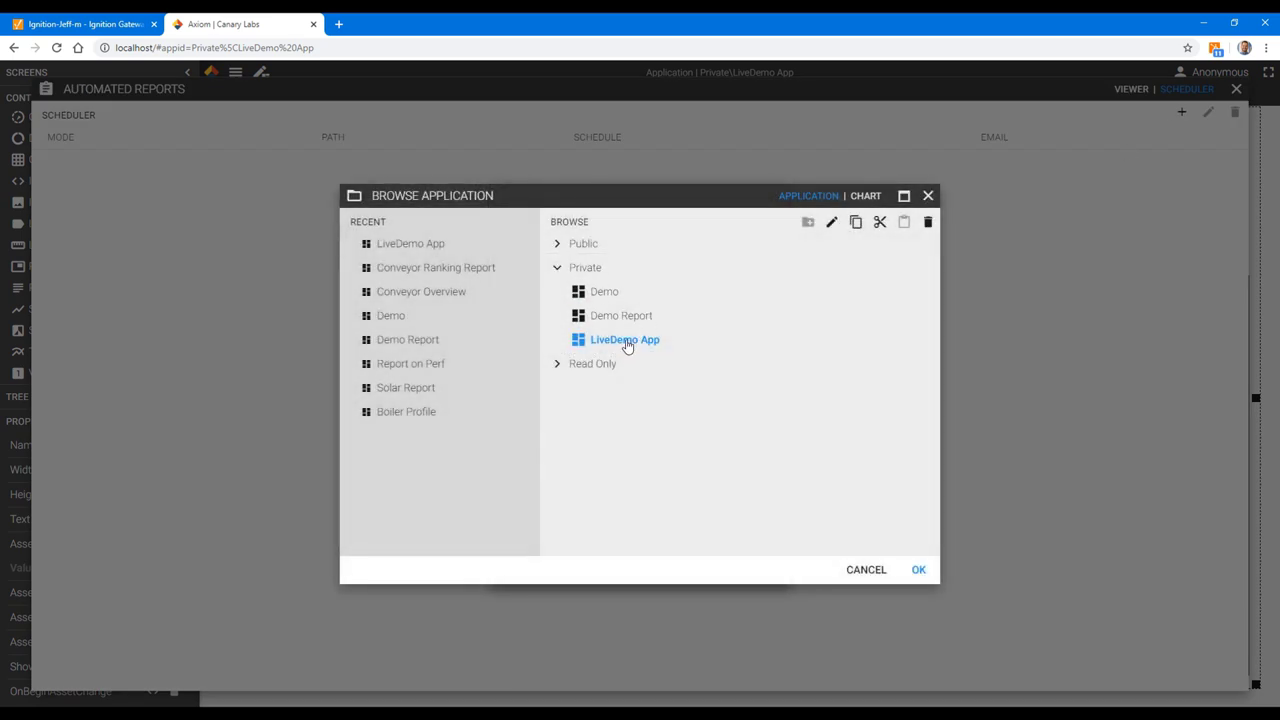
left_click(919, 571)
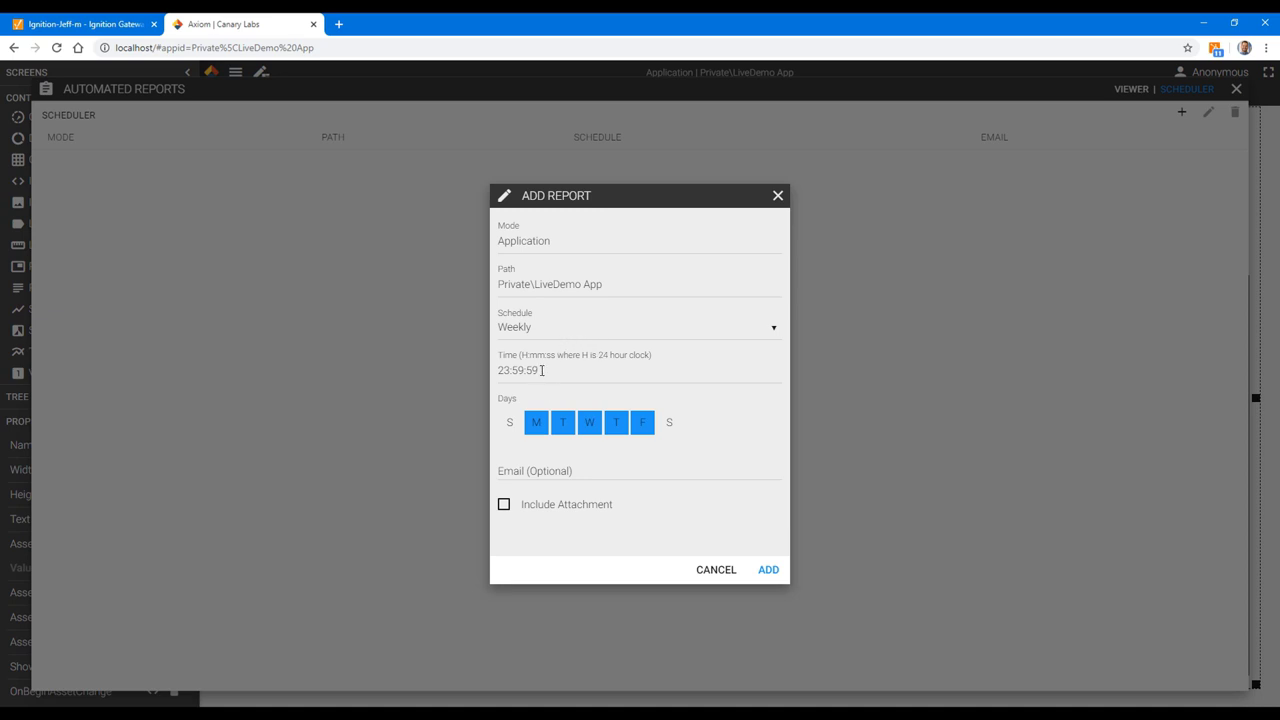
left_click_drag(541, 370, 473, 373)
type("08:00:00")
Step: Limit the report days to Monday by clearing Tuesday through Friday
left_click(562, 424)
left_click(589, 424)
left_click(616, 424)
left_click(642, 424)
Step: Enter the recipient e-mail address, include the attachment, add the schedule and close Reports
left_click(554, 471)
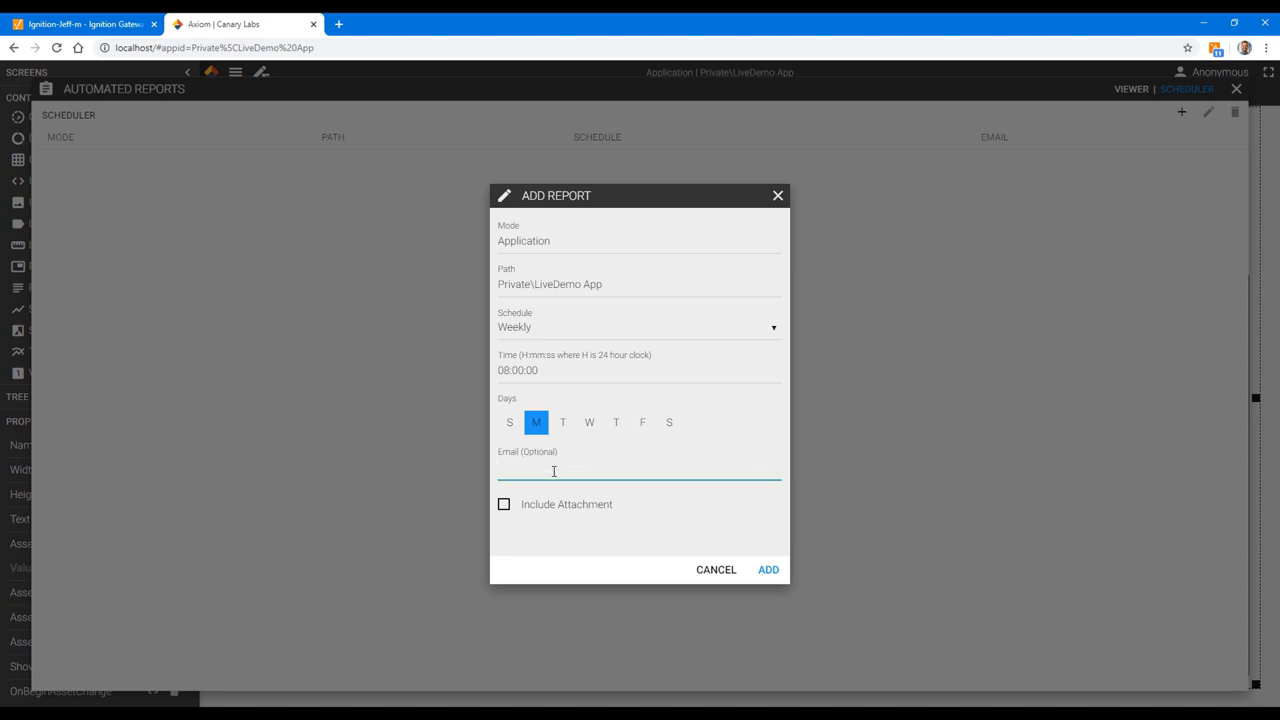
left_click(504, 504)
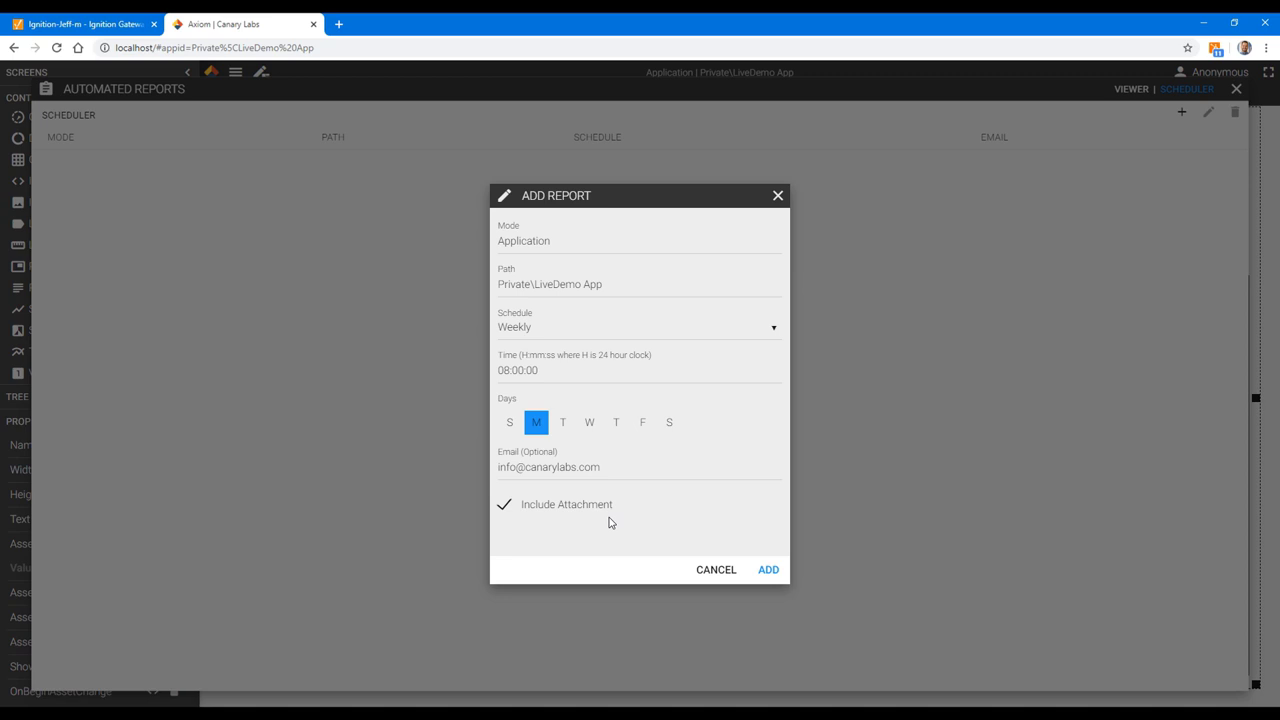
left_click(778, 574)
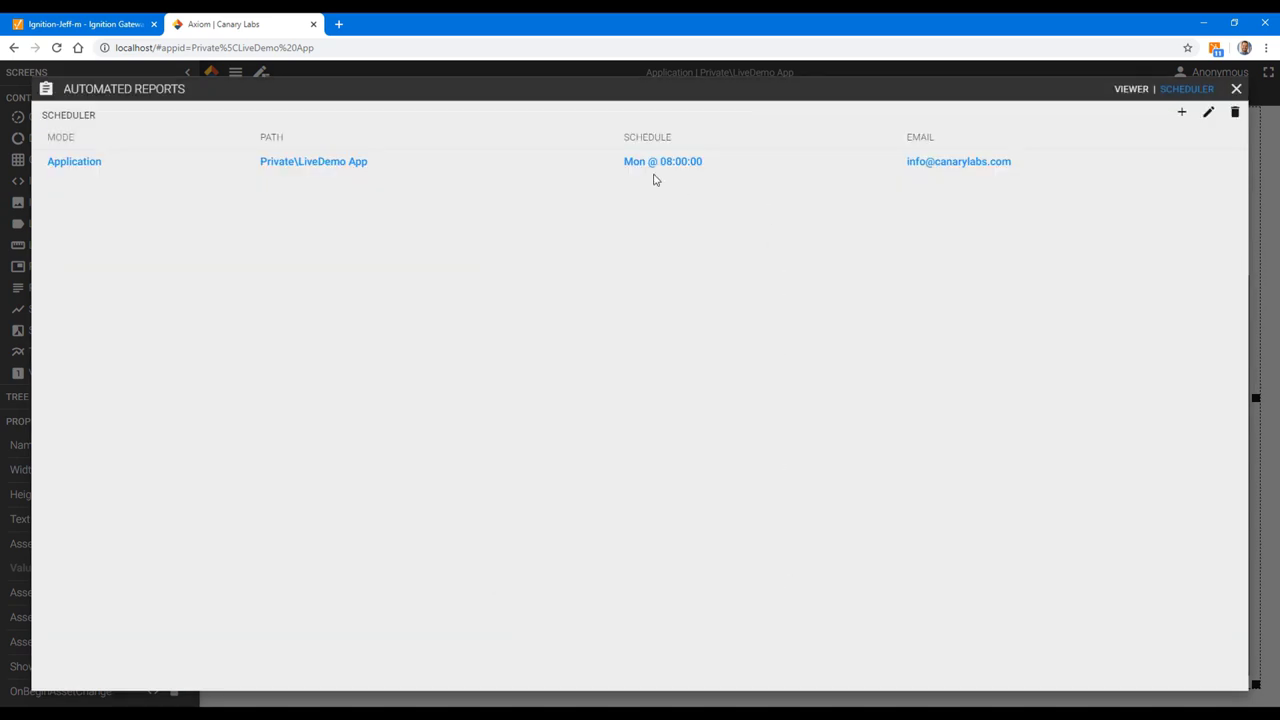
left_click(1236, 88)
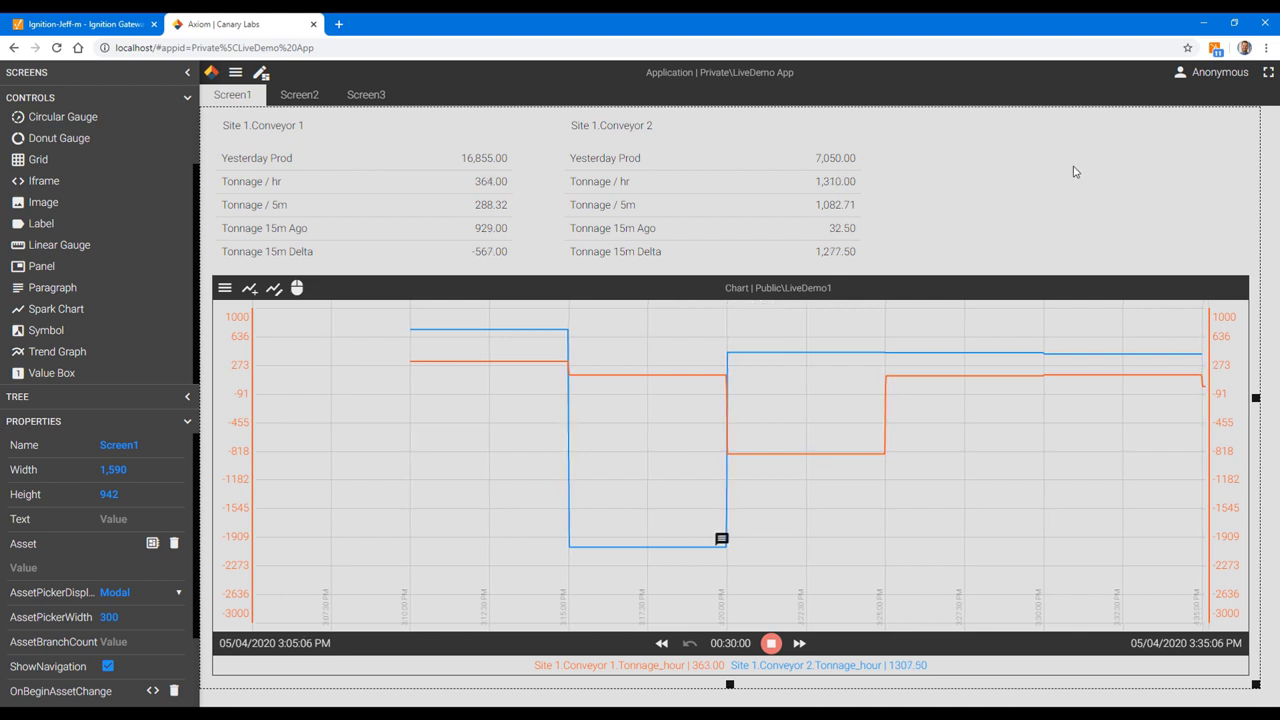
Step: Select the LiveDemo App's web address in the browser address bar
left_click(331, 48)
key("ctrl+c")
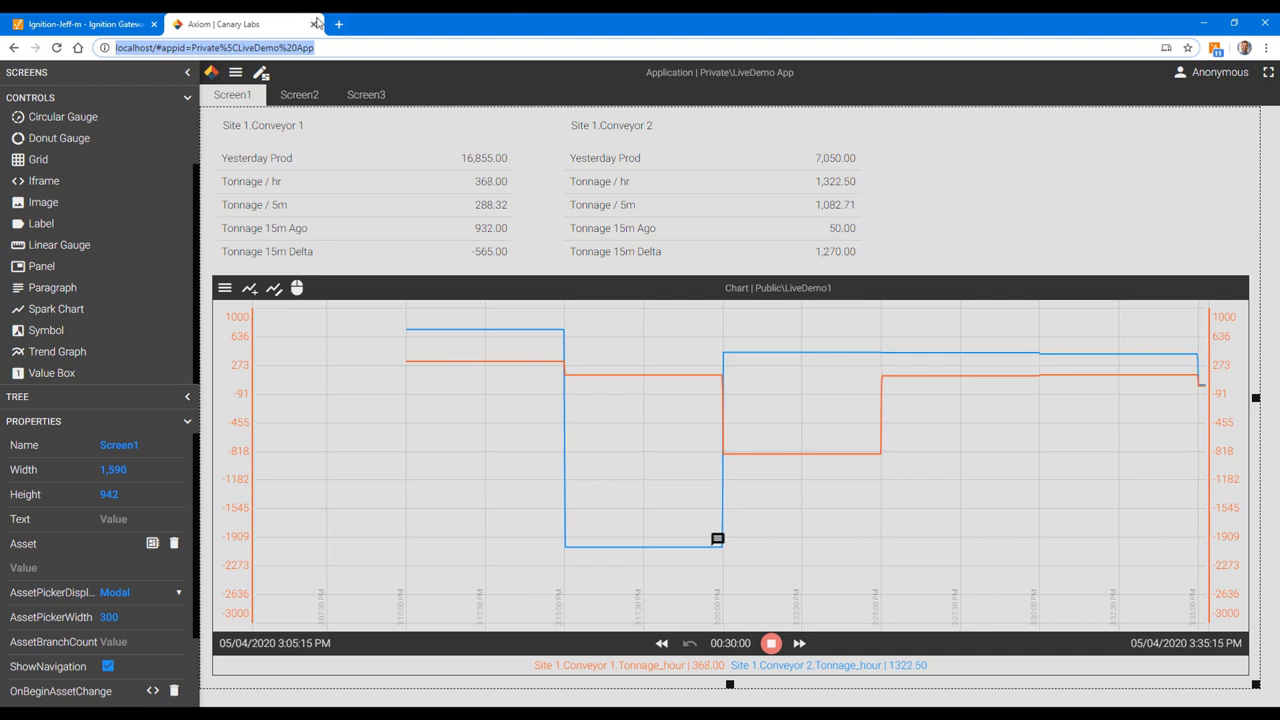
Step: Open Main Window in Ignition Designer, make it taller and widen the design canvas
left_click(483, 704)
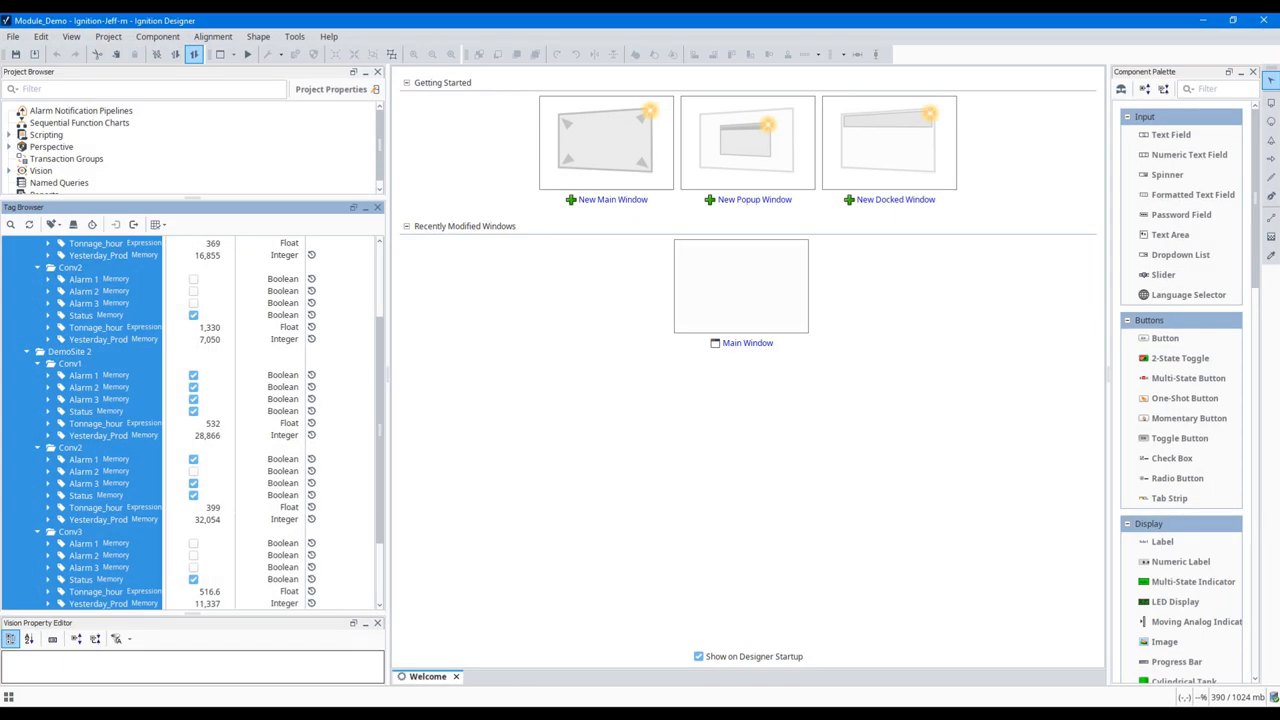
left_click(759, 331)
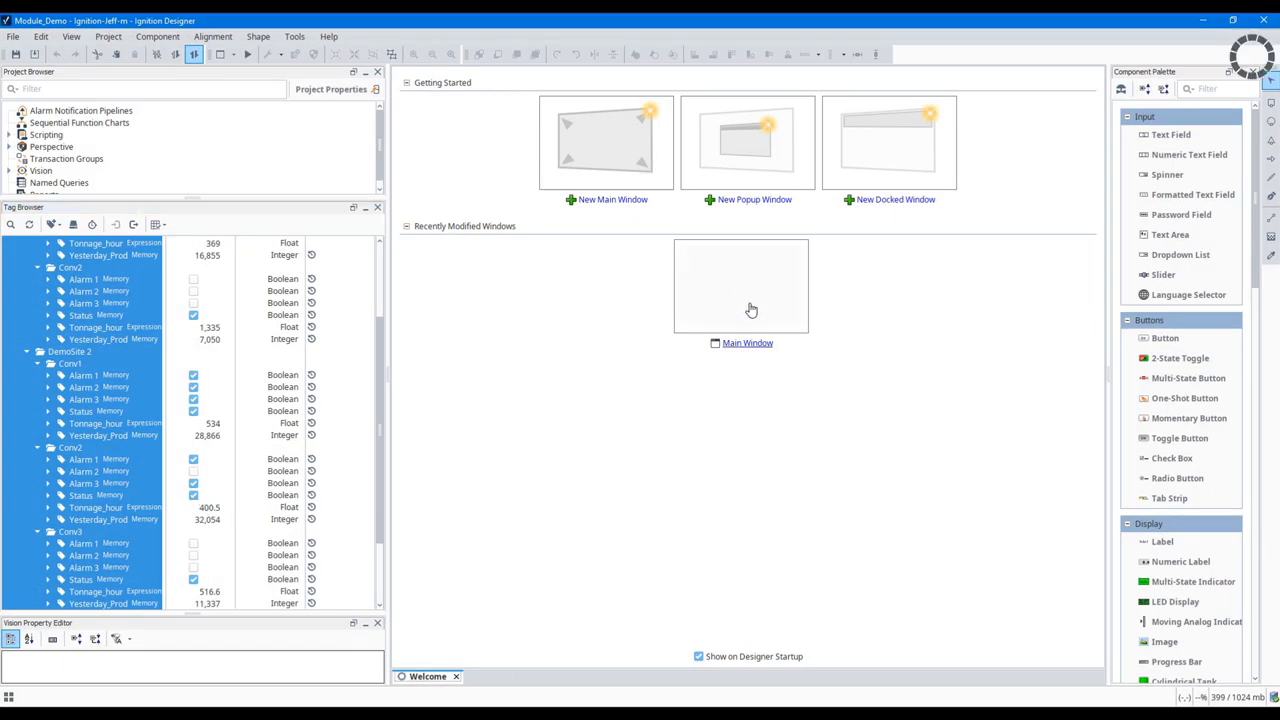
left_click_drag(787, 569, 789, 626)
left_click_drag(389, 380, 207, 382)
left_click_drag(996, 349, 1057, 343)
left_click_drag(1259, 208, 1258, 598)
Step: Add a large Web Browser component whose Starting URL is the LiveDemo App address
left_click(1200, 660)
left_click(232, 91)
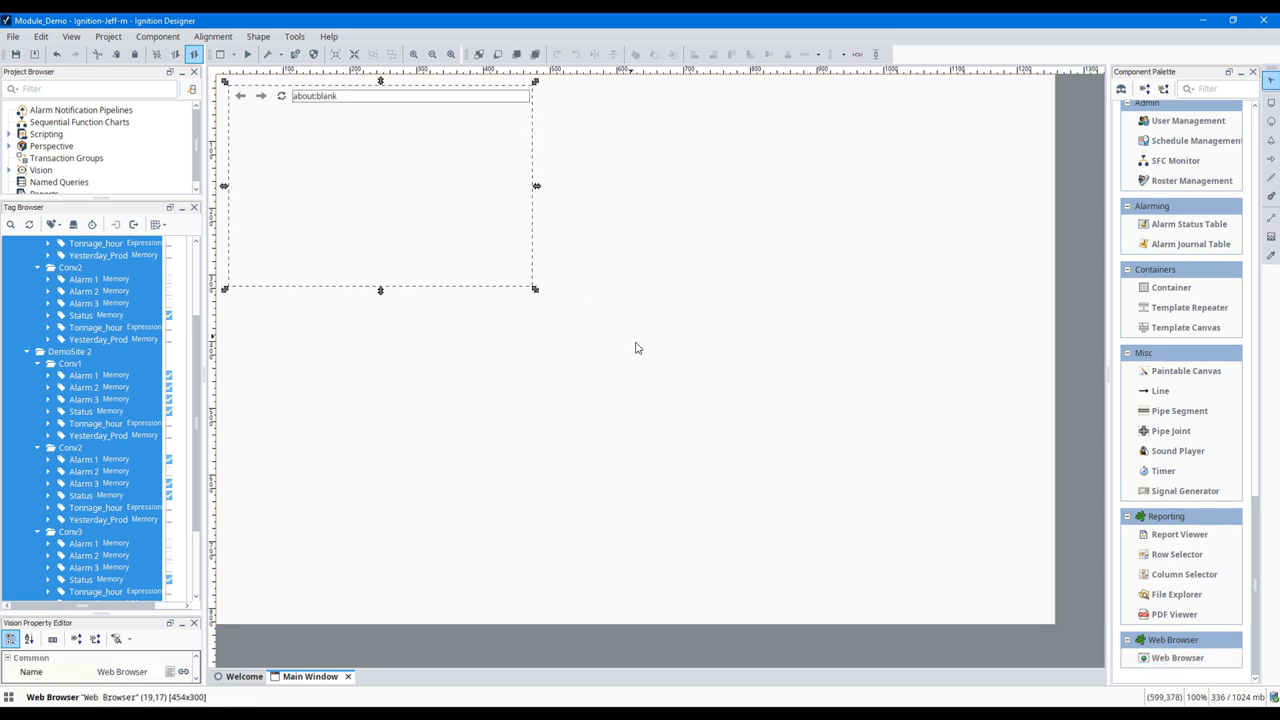
left_click_drag(534, 289, 866, 597)
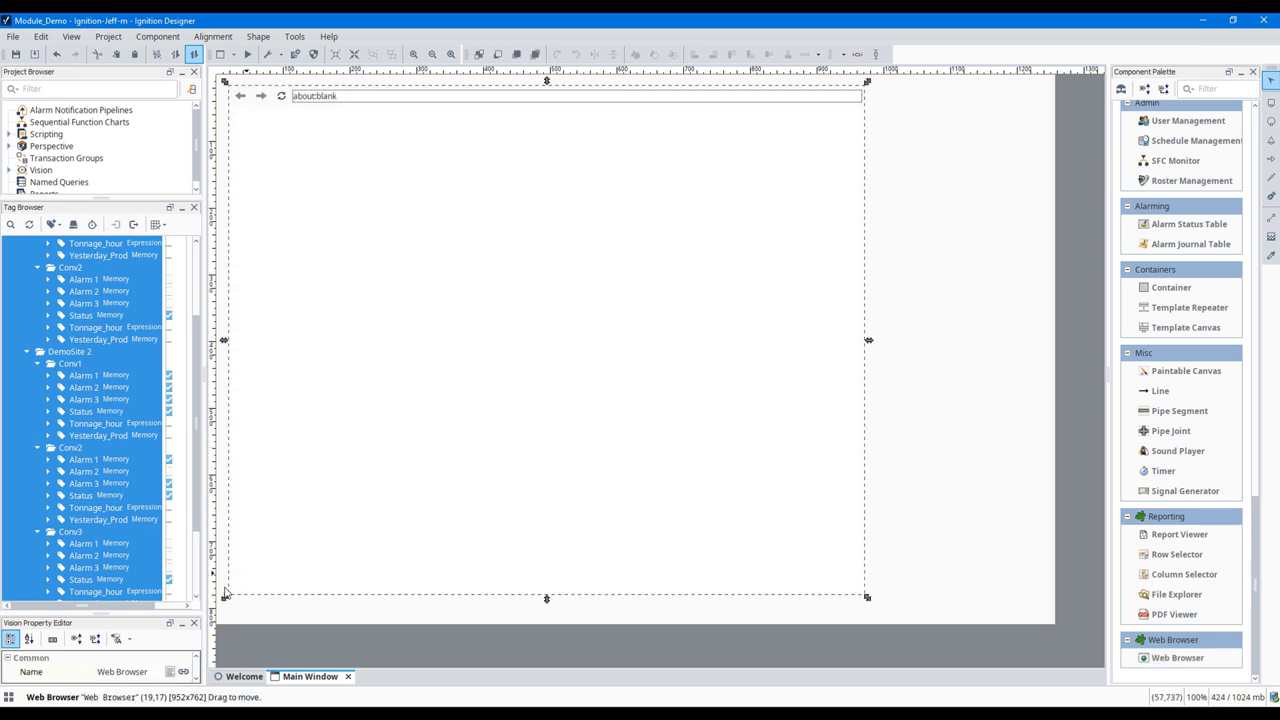
left_click_drag(102, 614, 97, 289)
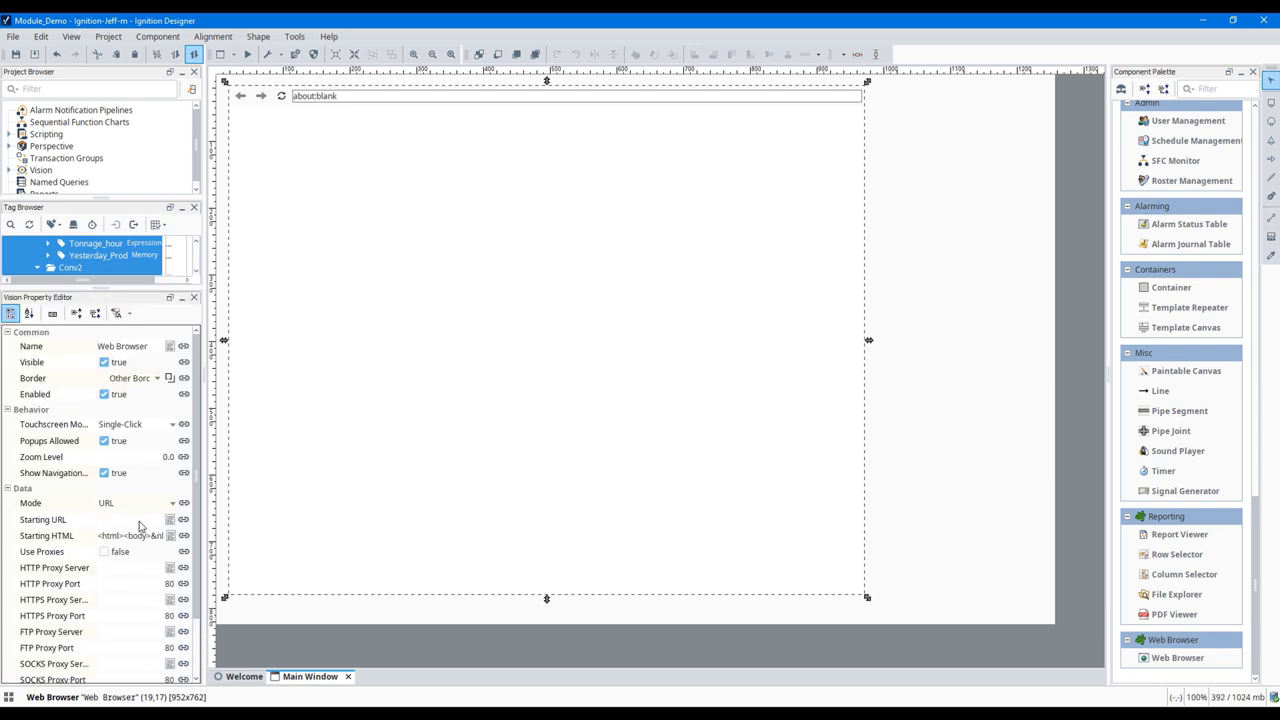
left_click(140, 522)
key("ctrl+v")
key("Return")
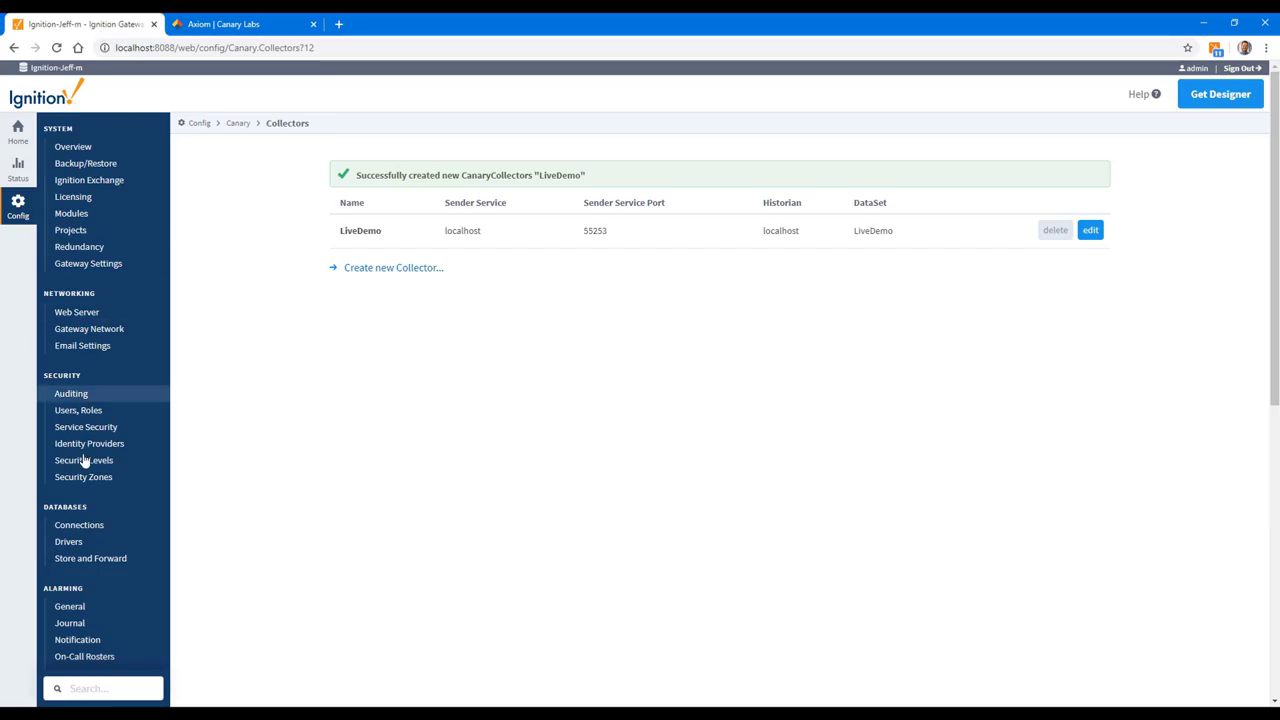
Step: Start a new Canary history provider named CanaryHistory
scroll(89, 508, "down", 2)
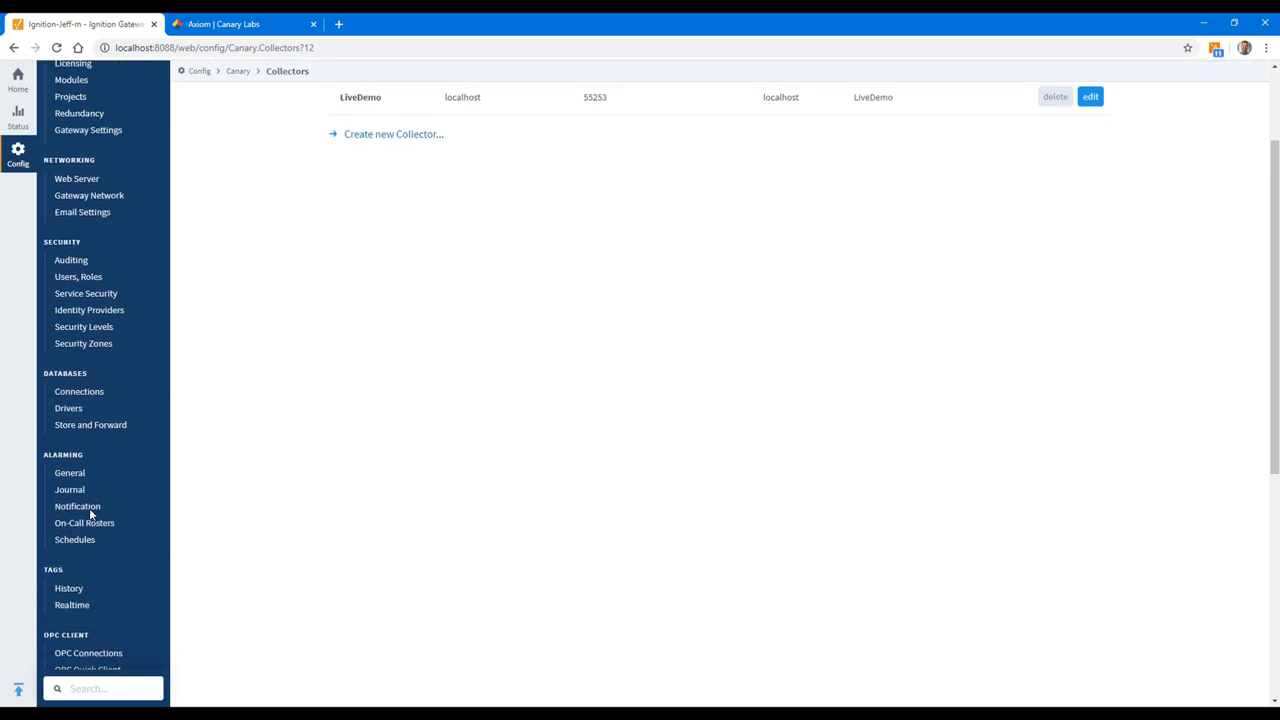
scroll(89, 514, "down", 3)
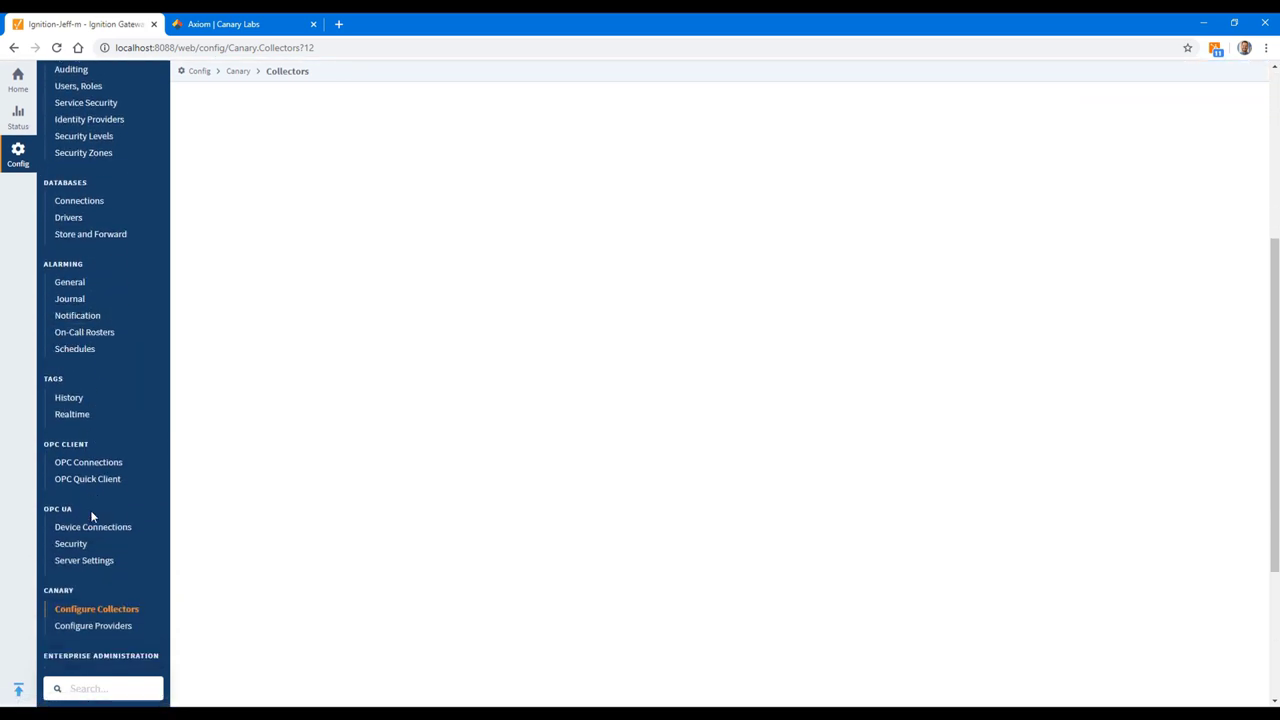
scroll(91, 517, "down", 3)
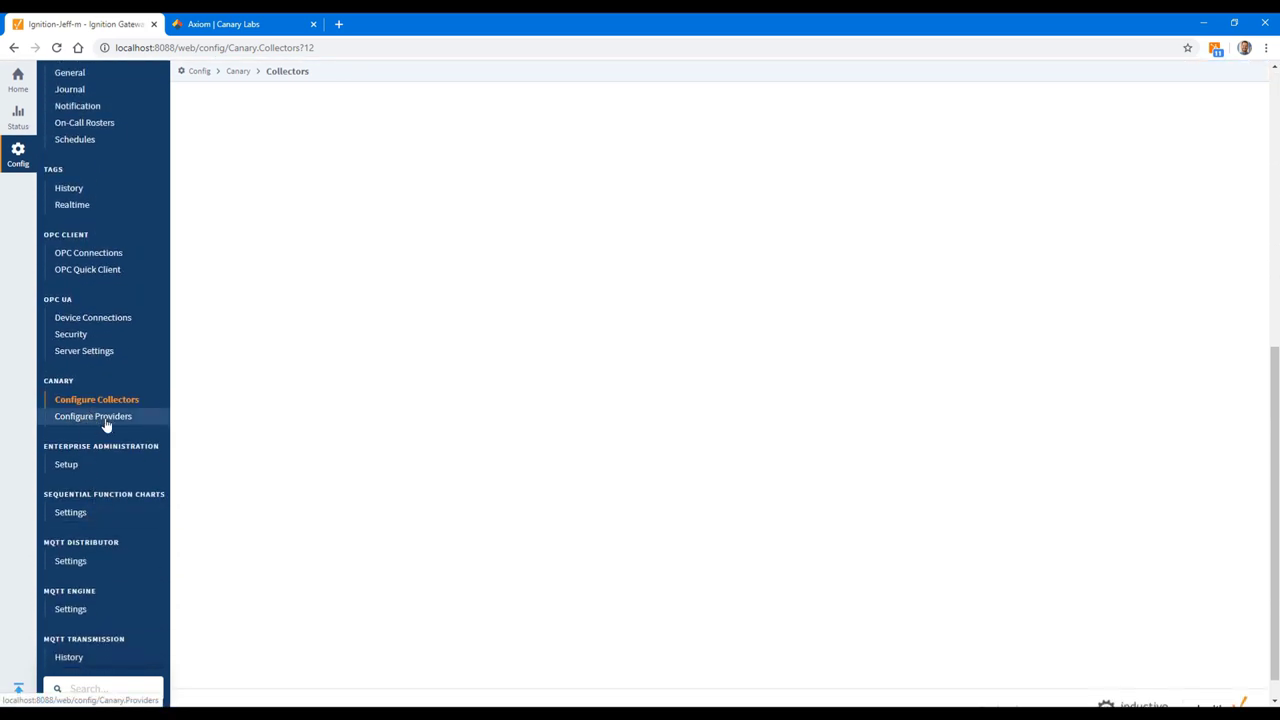
left_click(109, 425)
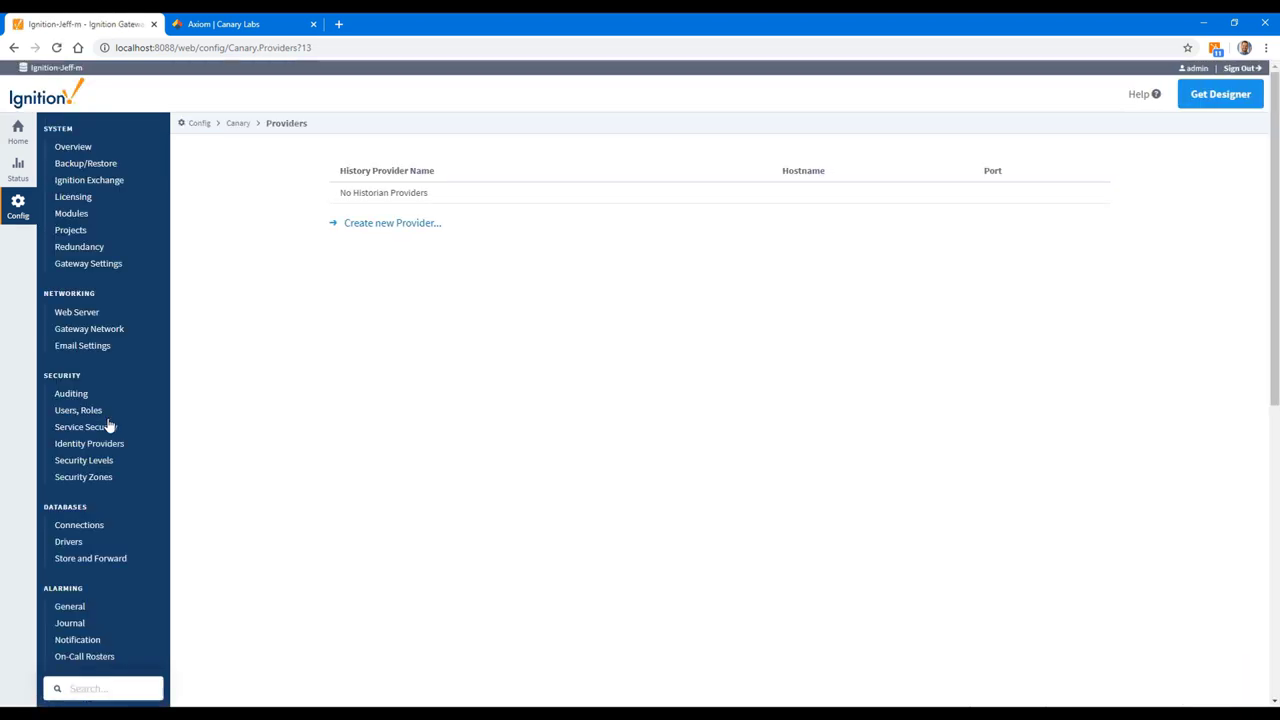
left_click(403, 227)
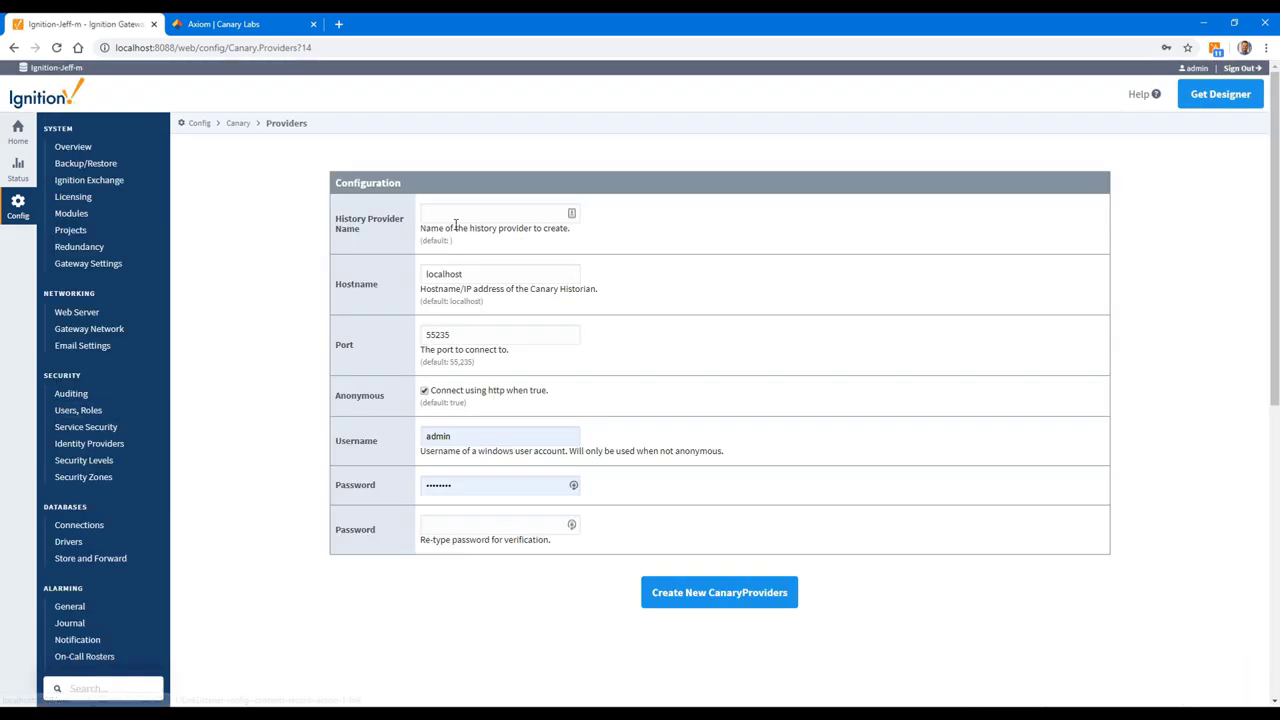
left_click(458, 216)
type("Cana")
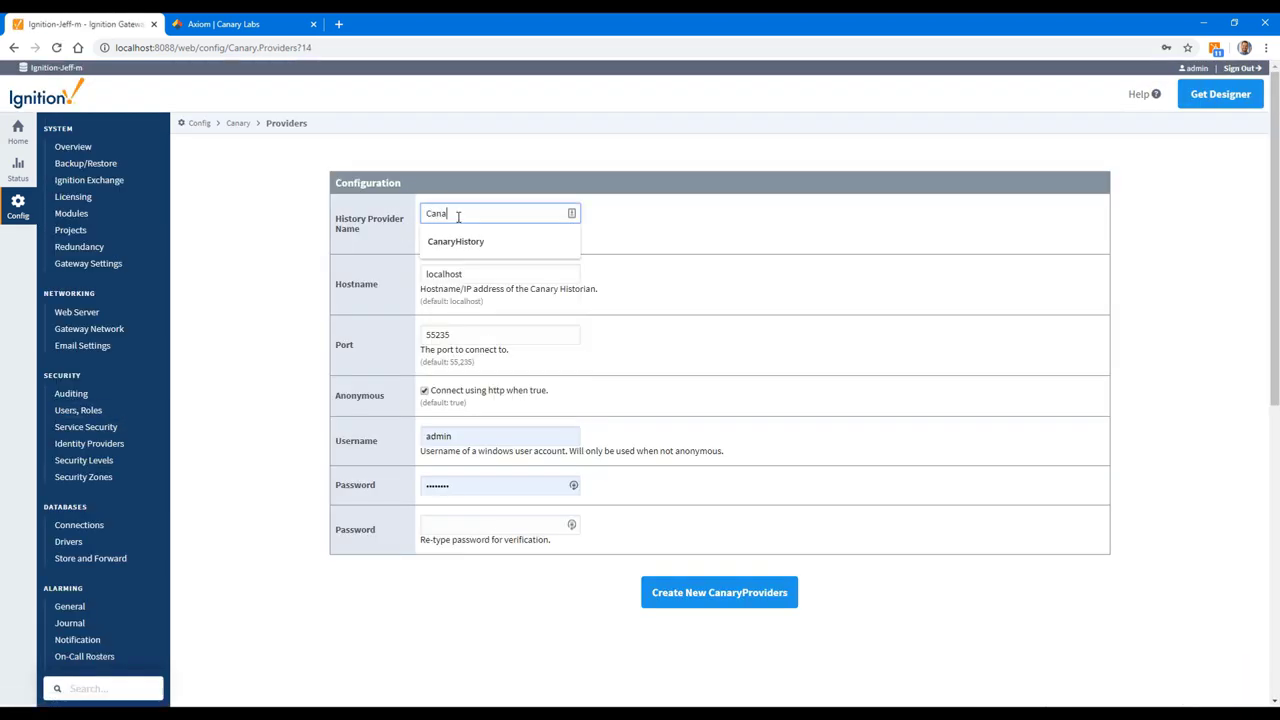
type("ryHistory")
Step: Clear the autofilled username and password, then create the CanaryHistory provider
left_click(464, 440)
left_click_drag(464, 440, 368, 440)
key("BackSpace")
left_click(733, 443)
double_click(470, 486)
key("BackSpace")
left_click(729, 598)
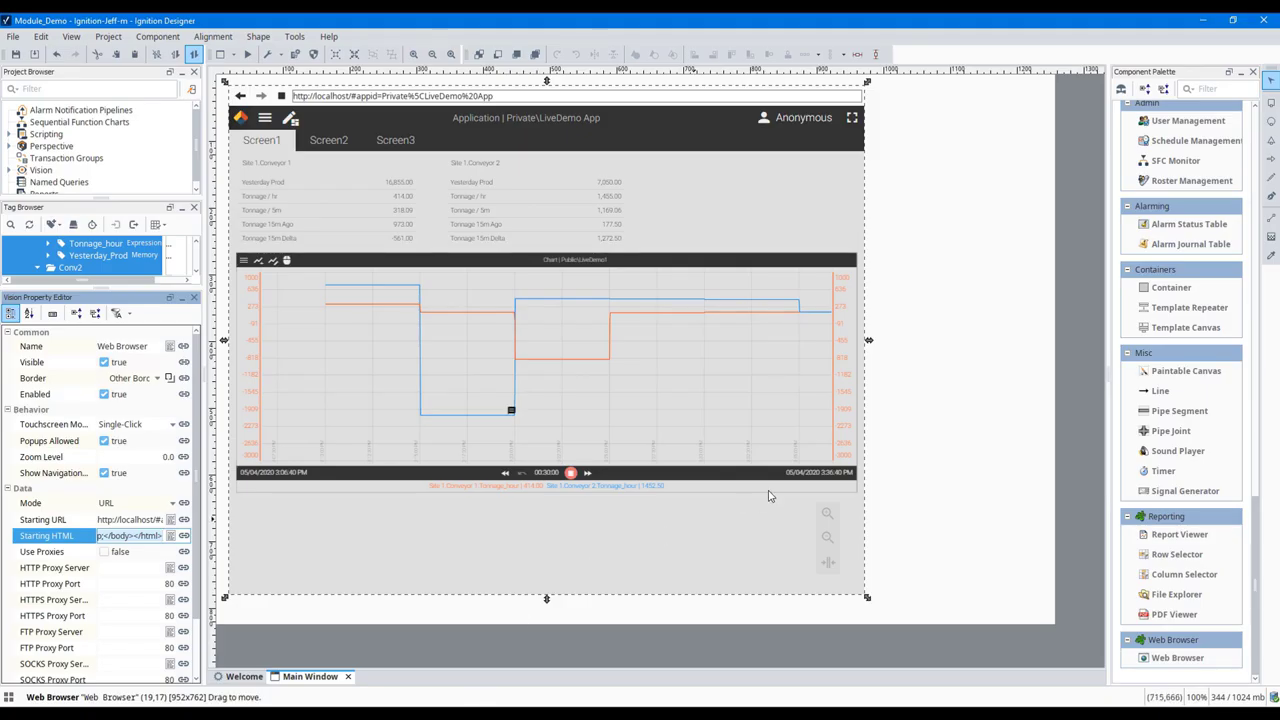
Step: Place a Sparkline Chart right of the LiveDemo App and resize it to 249 × 91
left_click(958, 395)
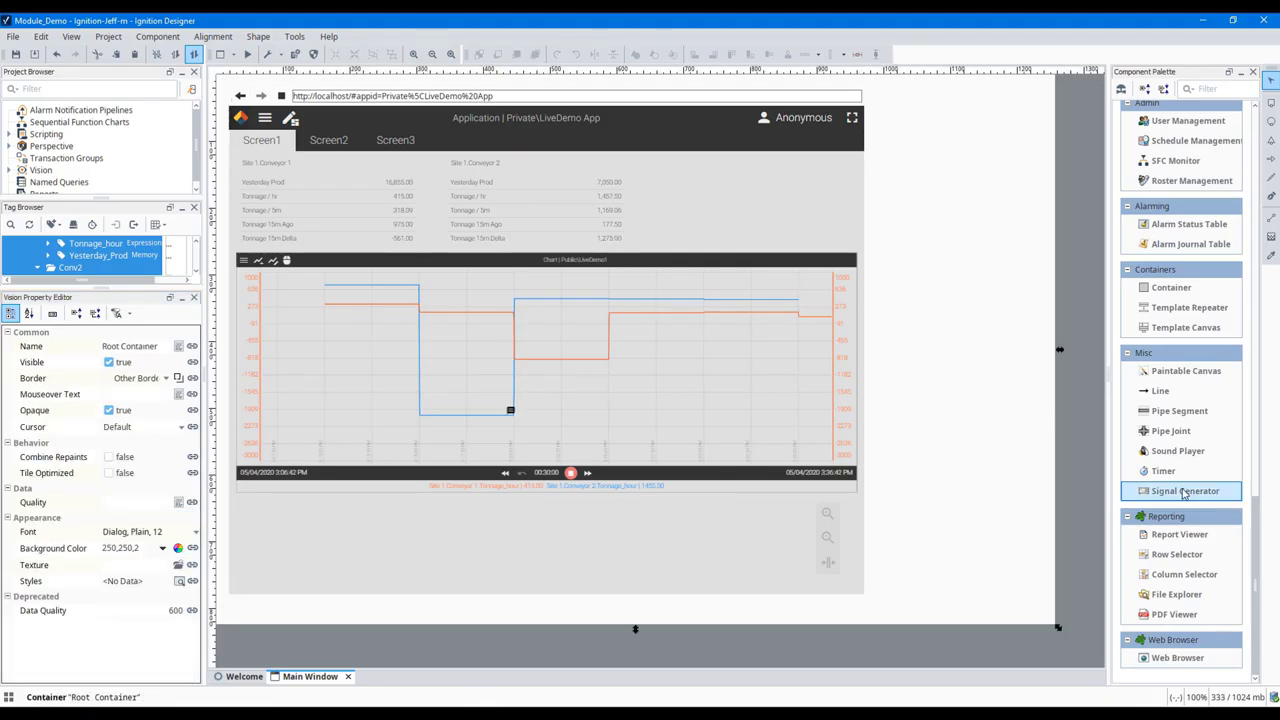
scroll(1187, 495, "up", 1)
scroll(1187, 495, "up", 7)
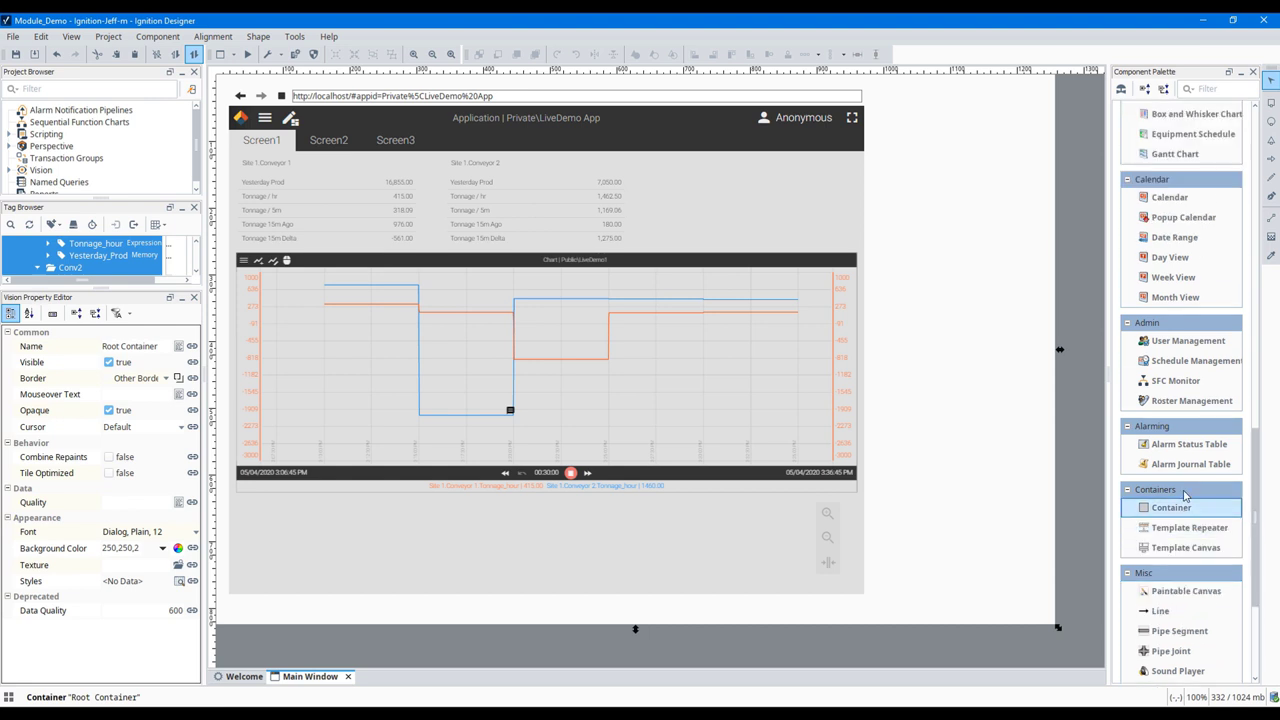
scroll(1186, 500, "up", 3)
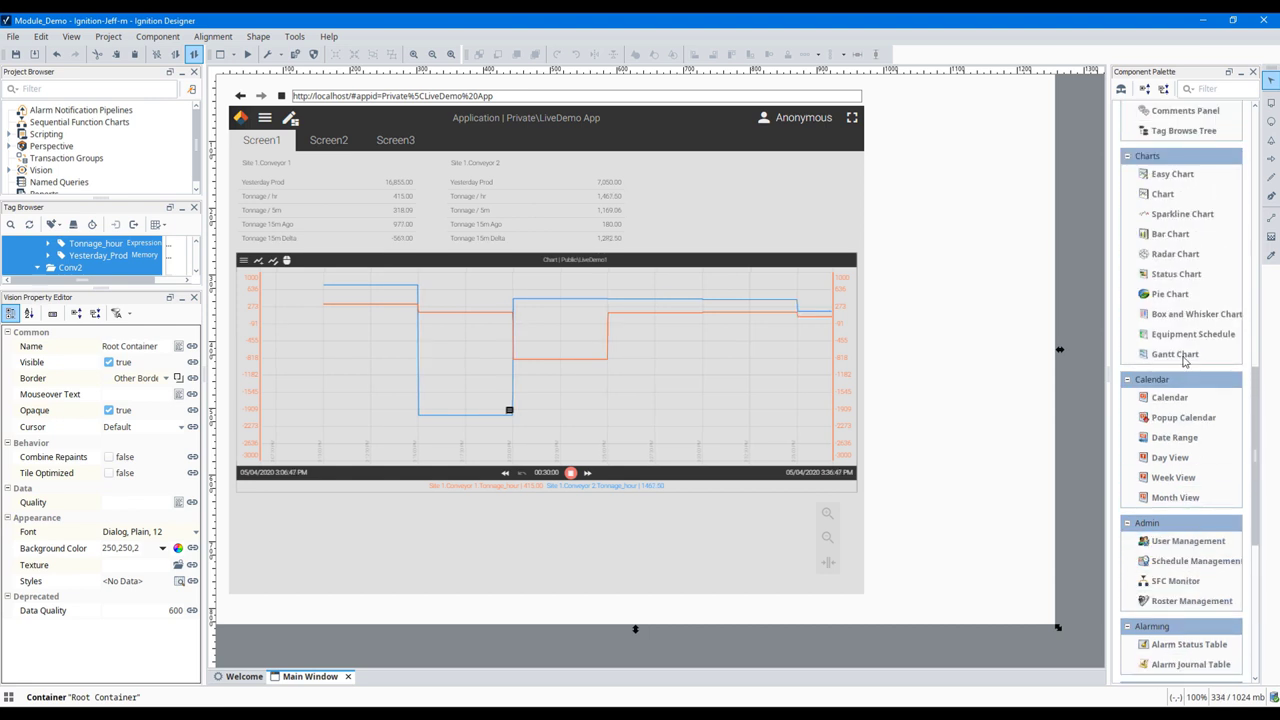
left_click(1175, 214)
left_click(916, 156)
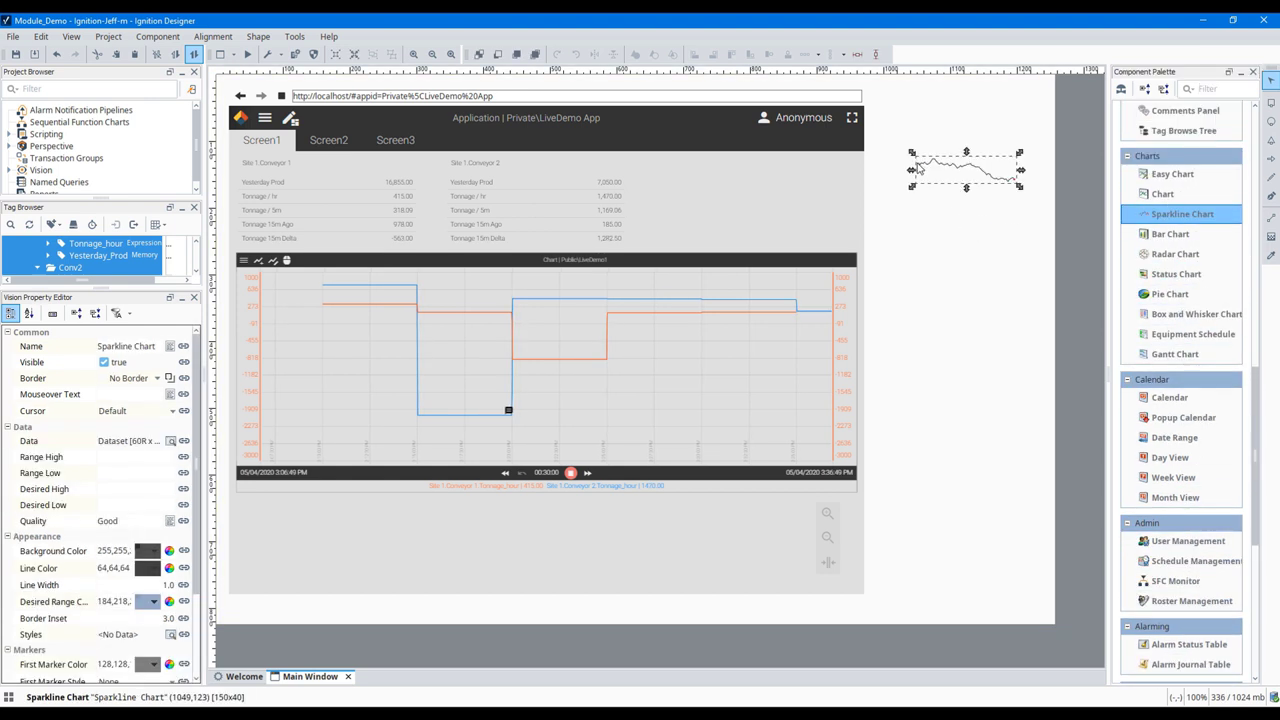
left_click_drag(911, 171, 873, 171)
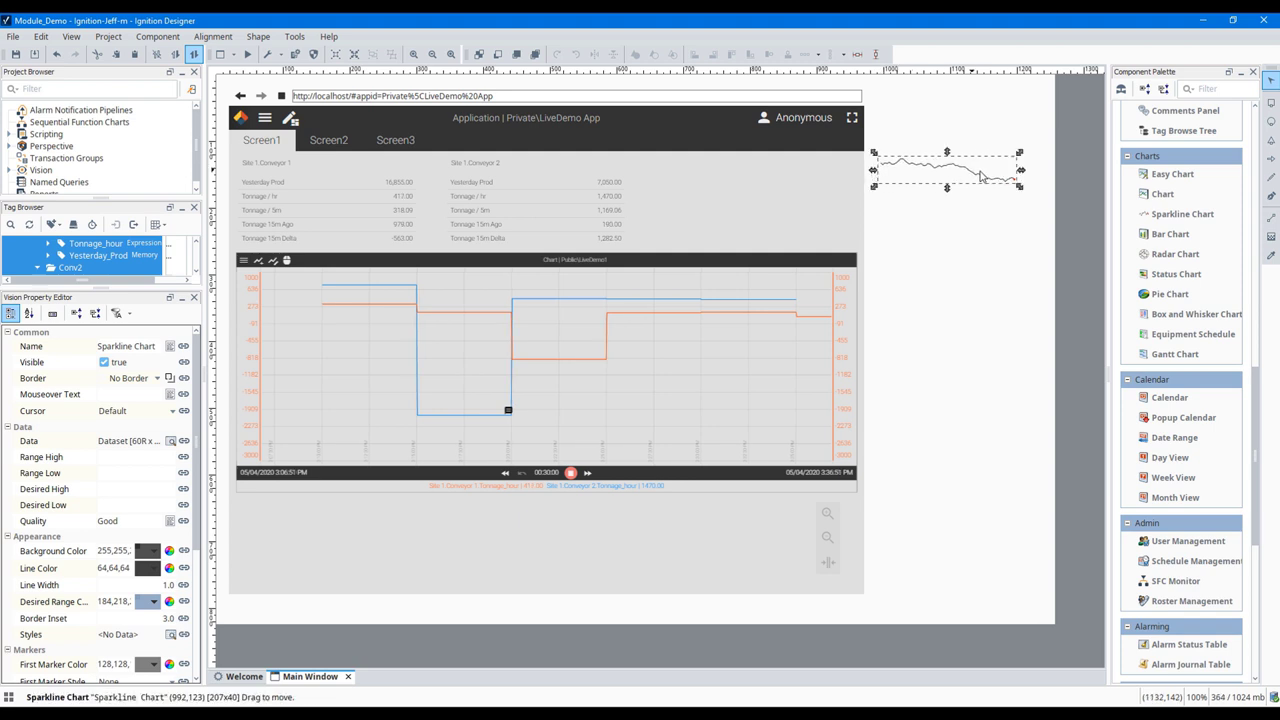
left_click_drag(1022, 173, 1046, 174)
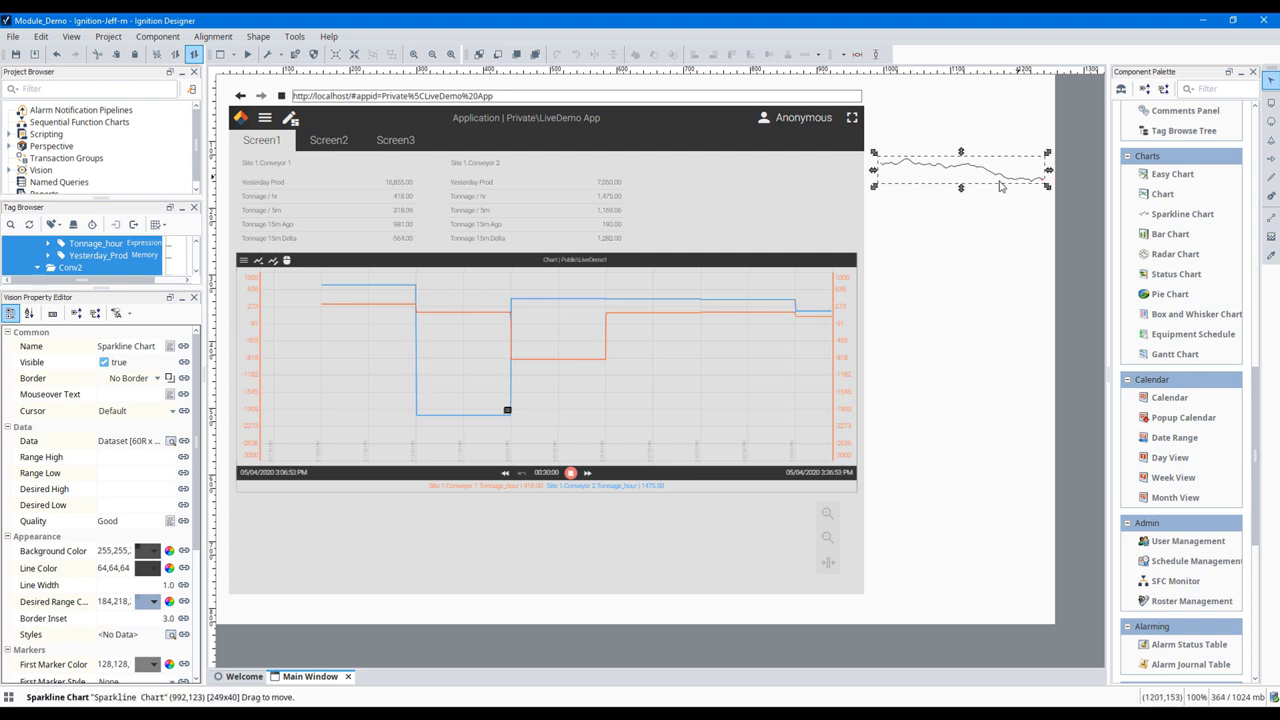
left_click_drag(961, 187, 963, 221)
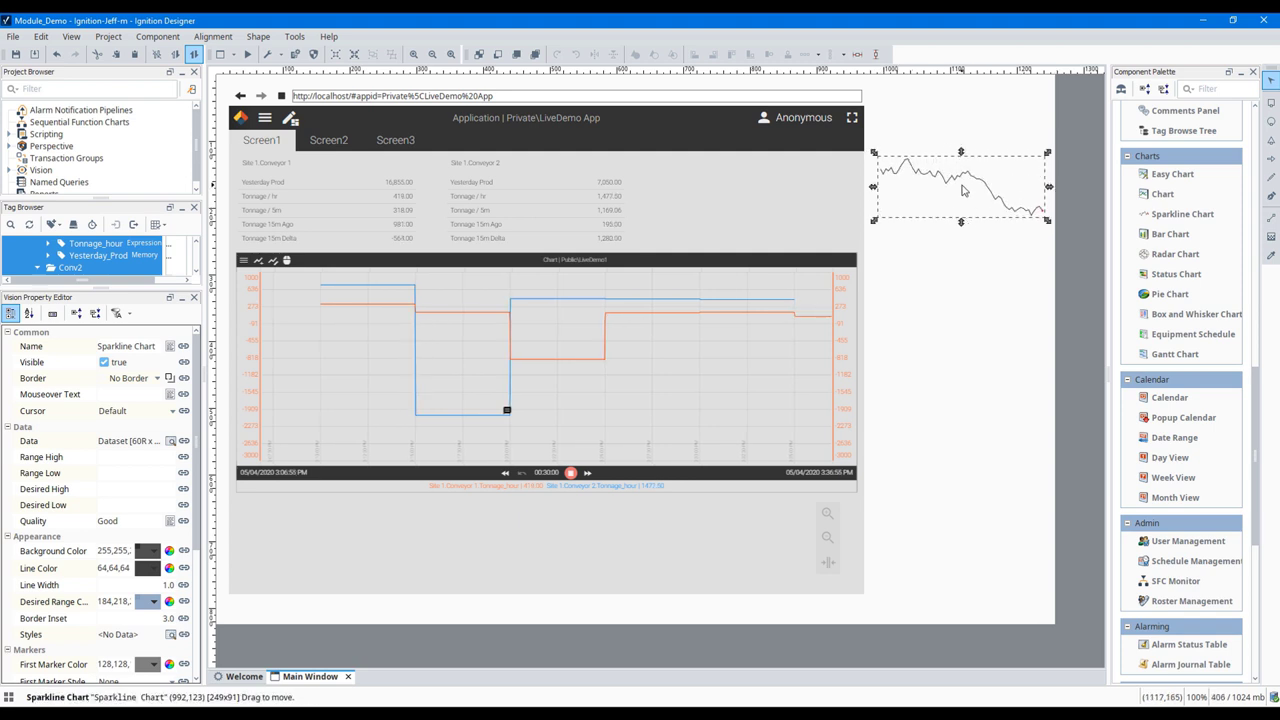
Step: Add the CanaryHistory tag Quarry/Site 1/Conveyor 1/Tonnage 5m to a Tag History binding on the sparkline data
key("ctrl+b")
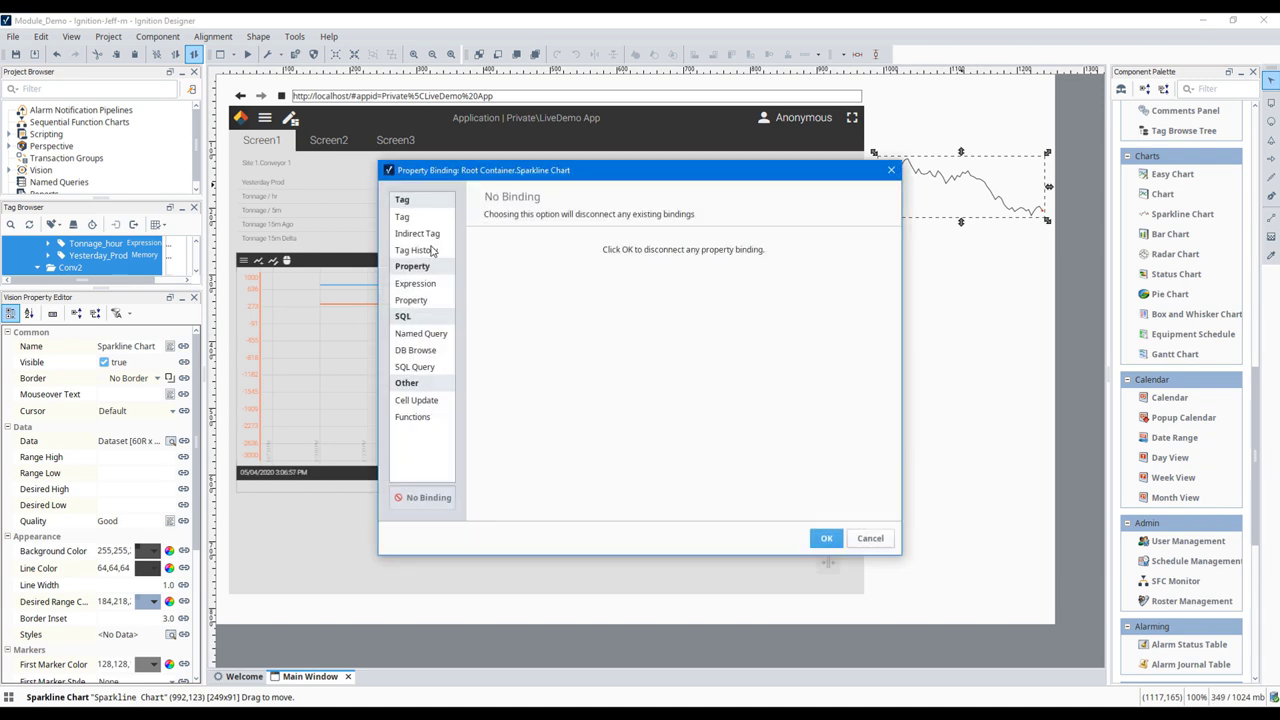
left_click(426, 251)
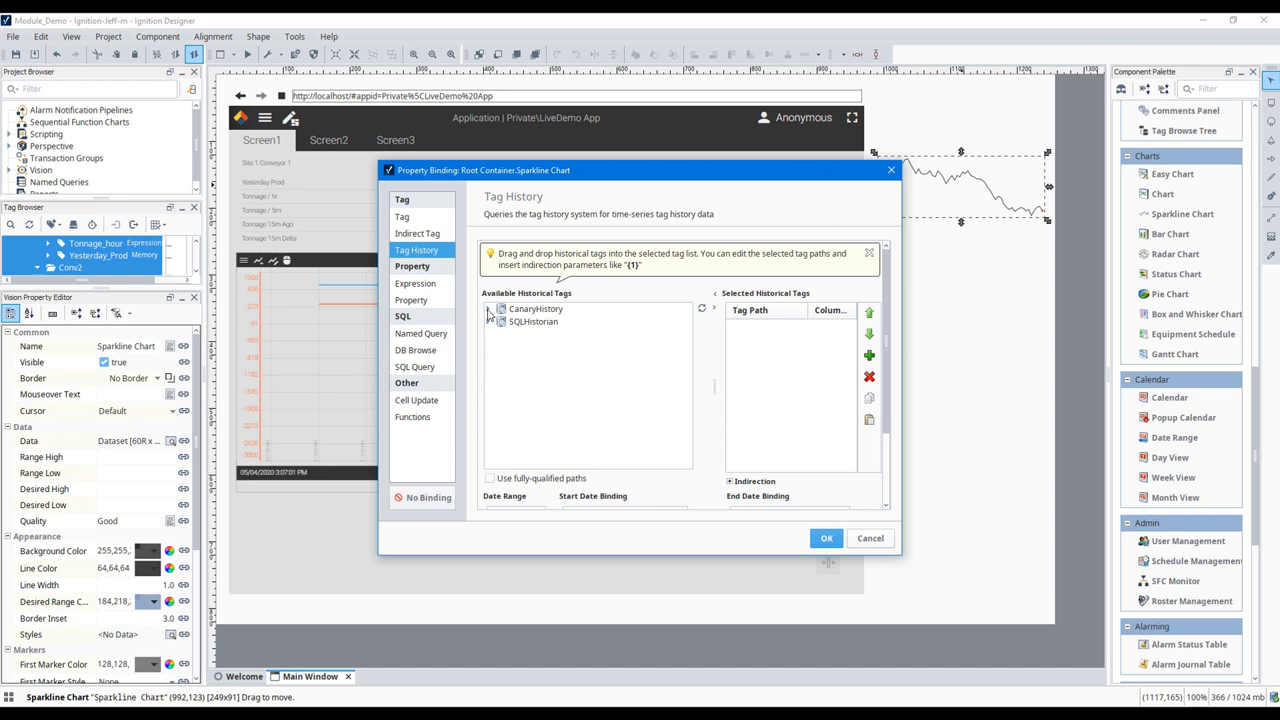
left_click(489, 310)
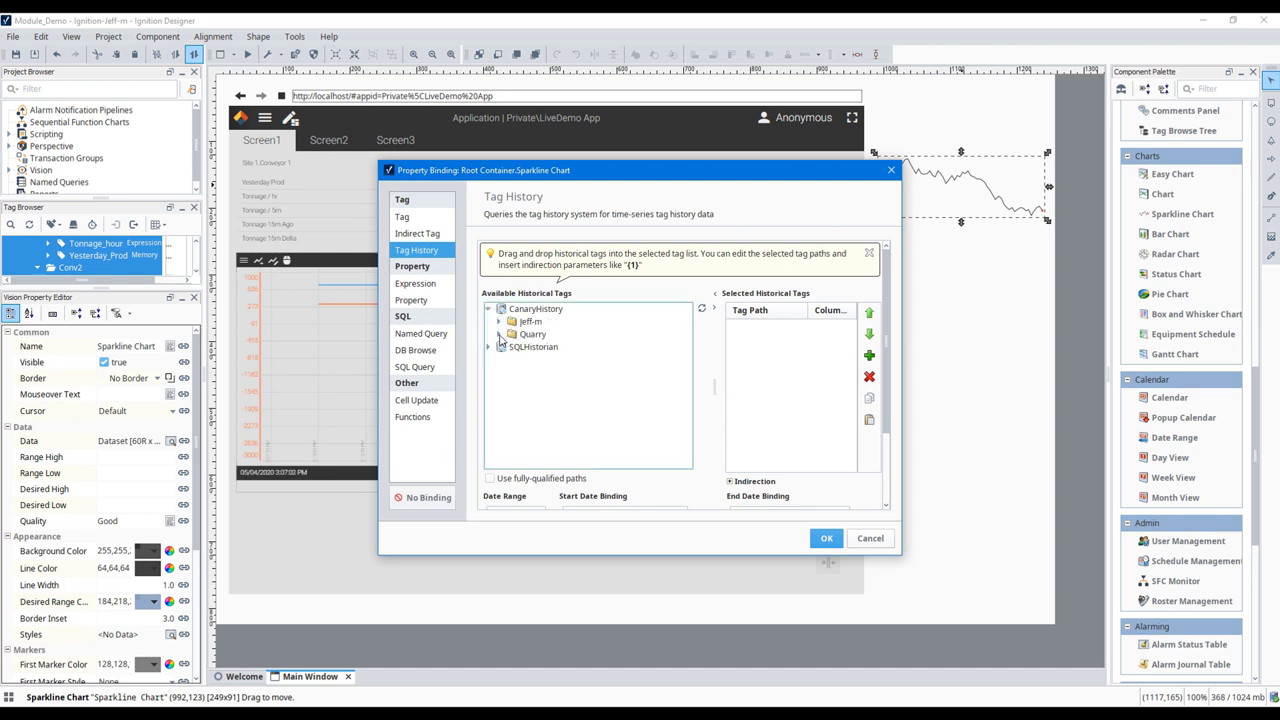
left_click(499, 335)
left_click(509, 347)
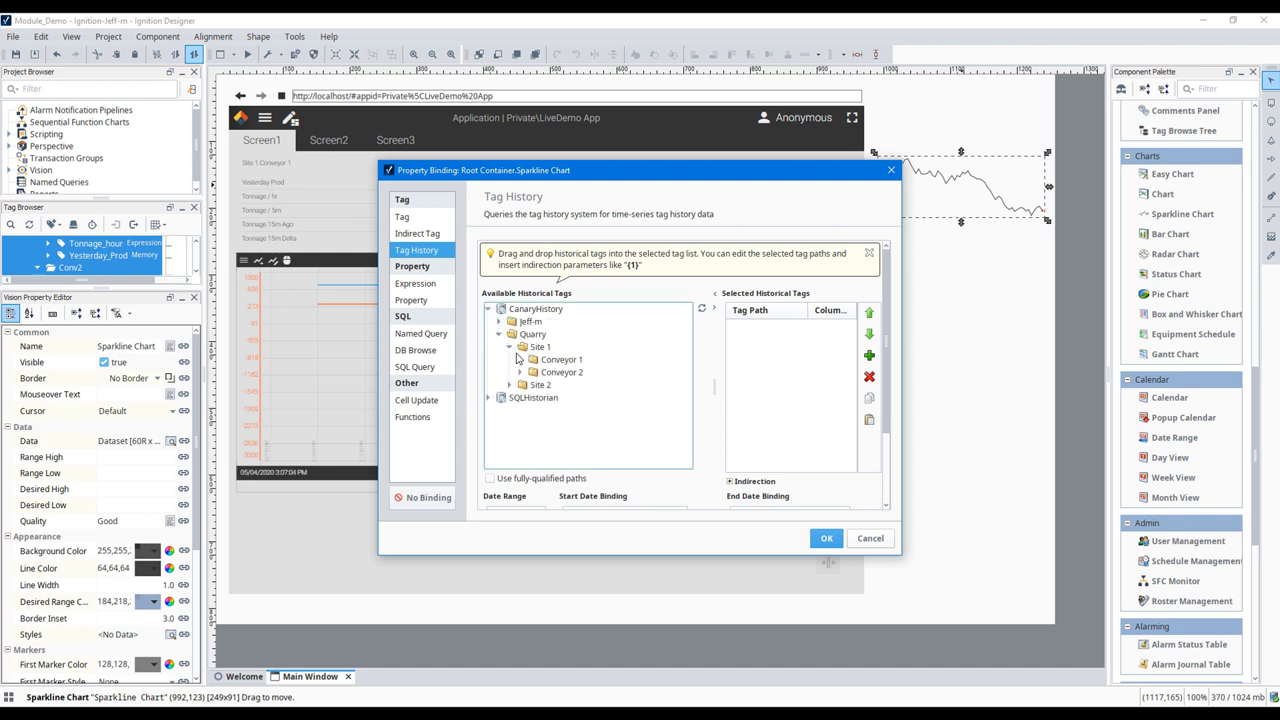
left_click(521, 360)
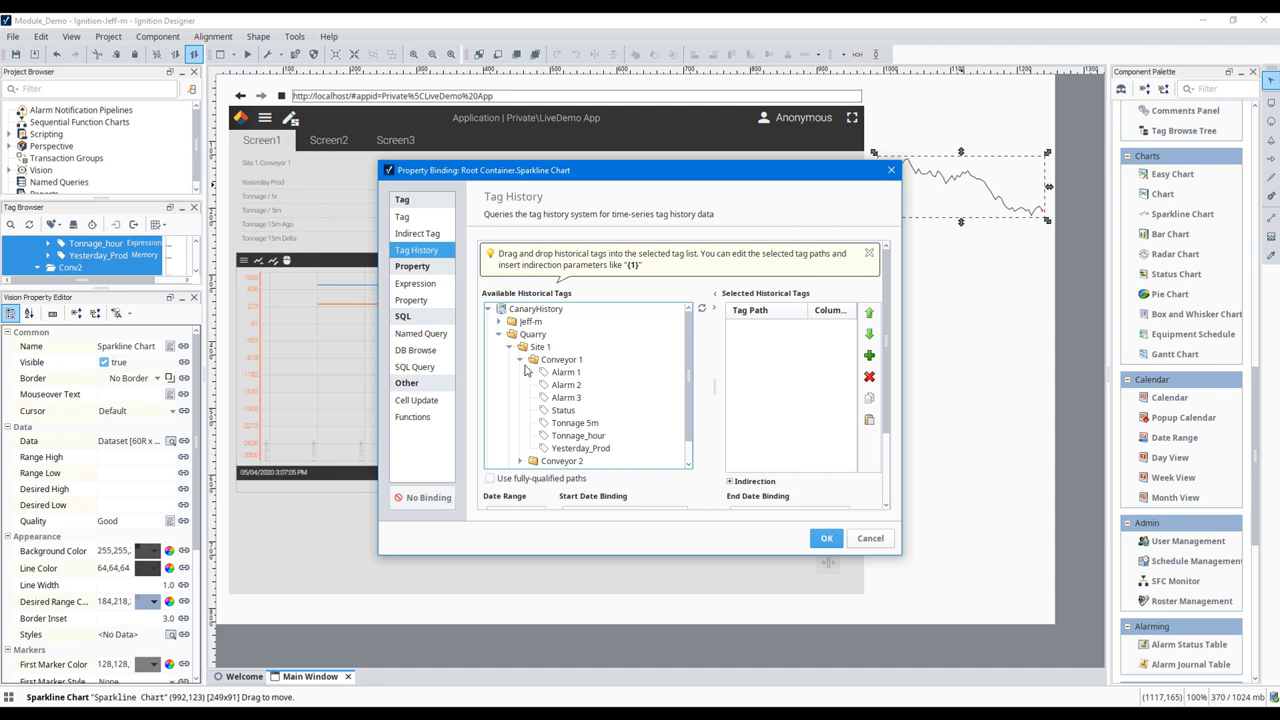
left_click(574, 426)
left_click_drag(565, 428, 775, 343)
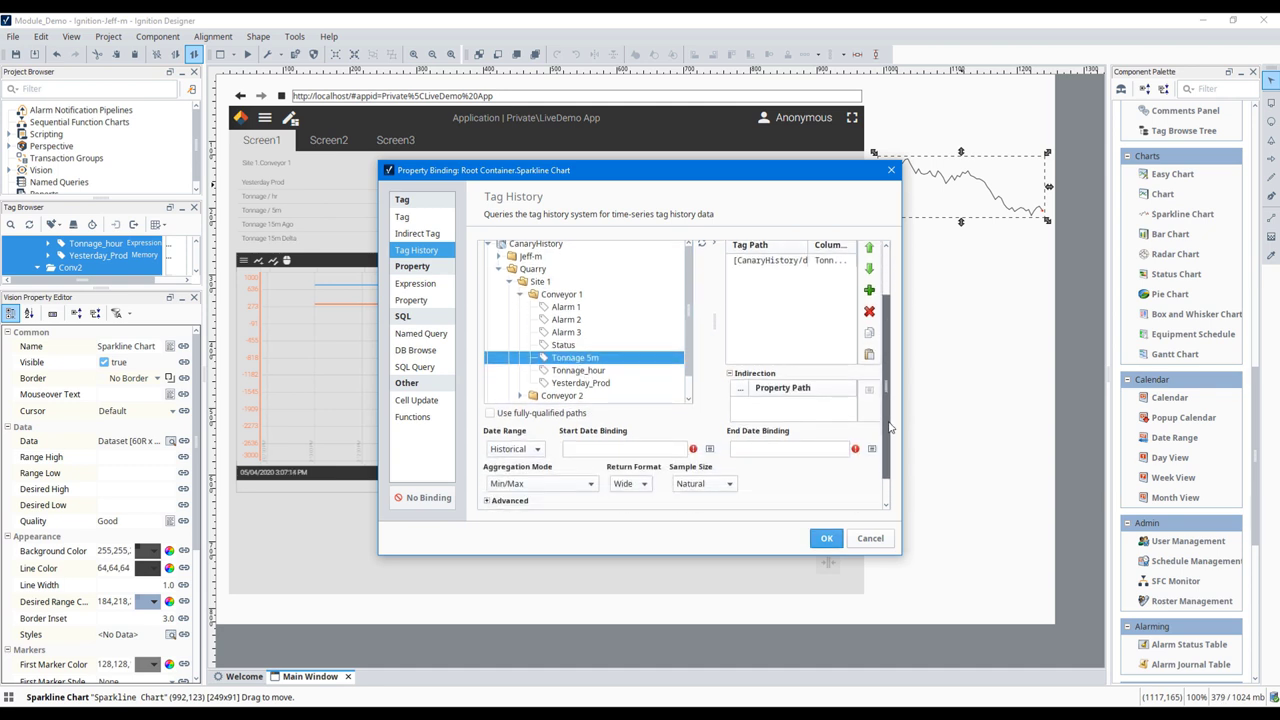
Step: Set the binding's date range to Realtime covering the most recent 15 minutes and apply it
scroll(890, 430, "down", 1)
left_click(520, 416)
left_click(510, 446)
left_click(735, 413)
type("15")
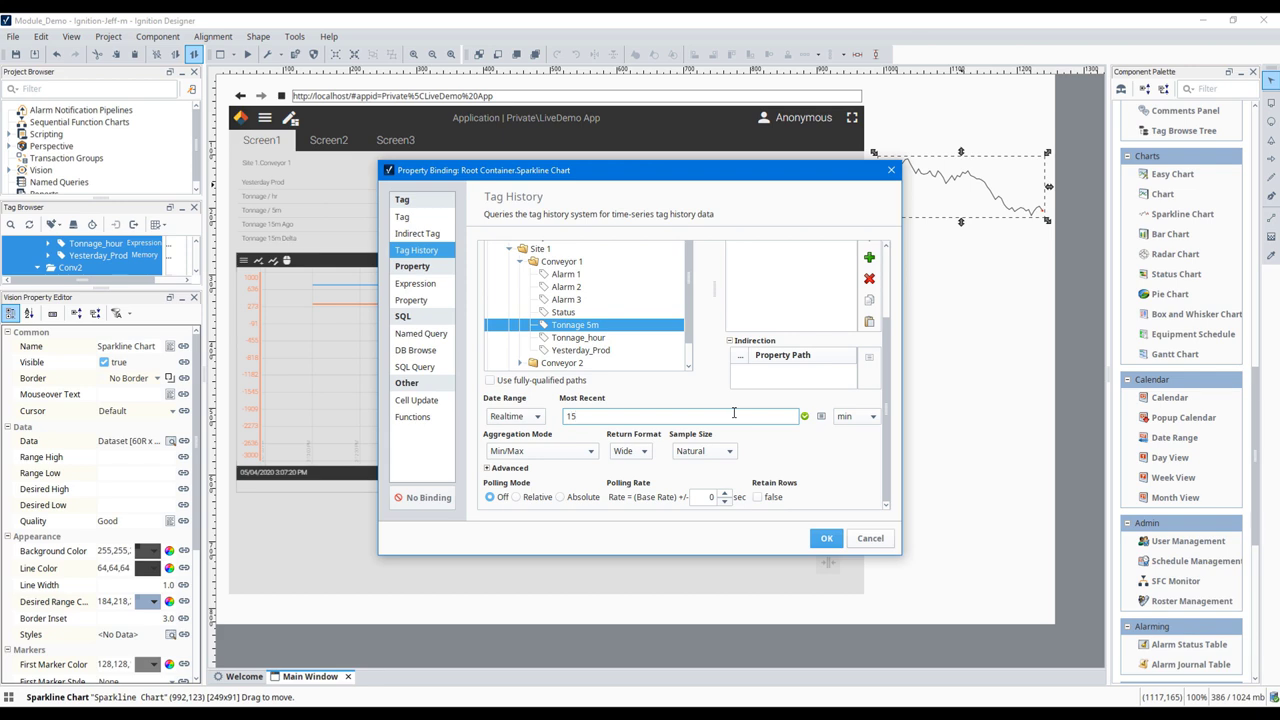
left_click(826, 538)
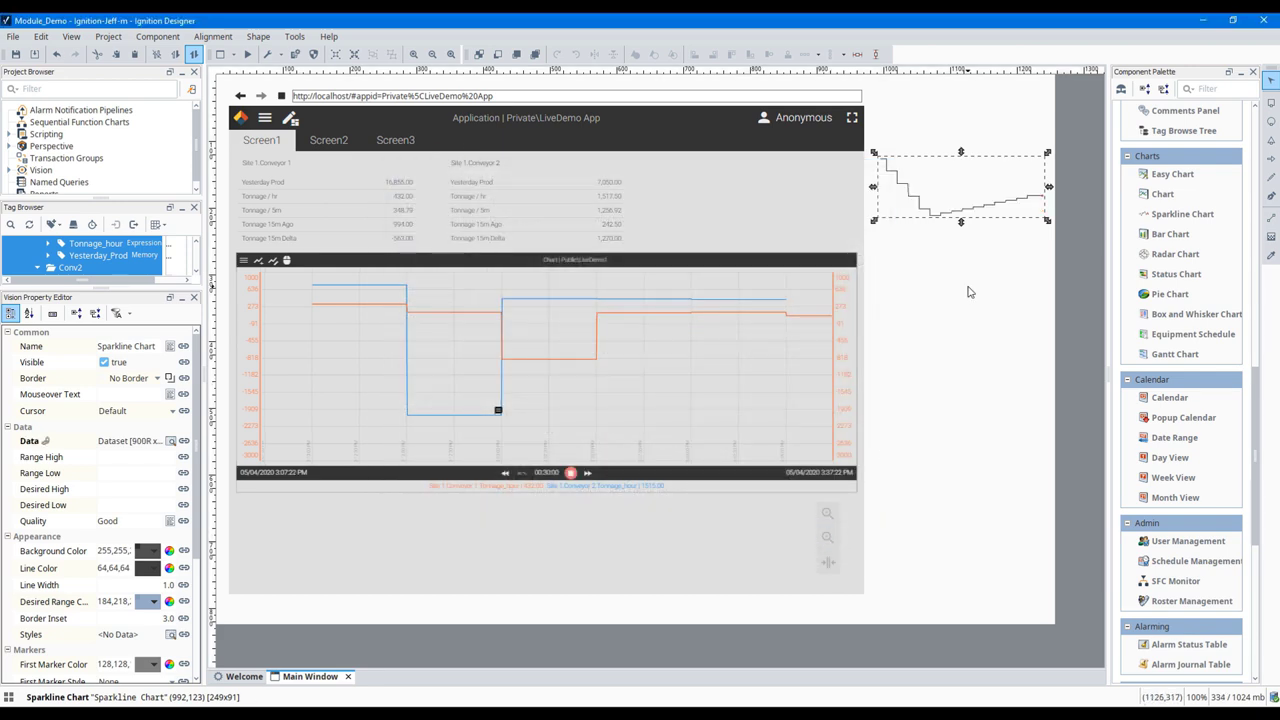